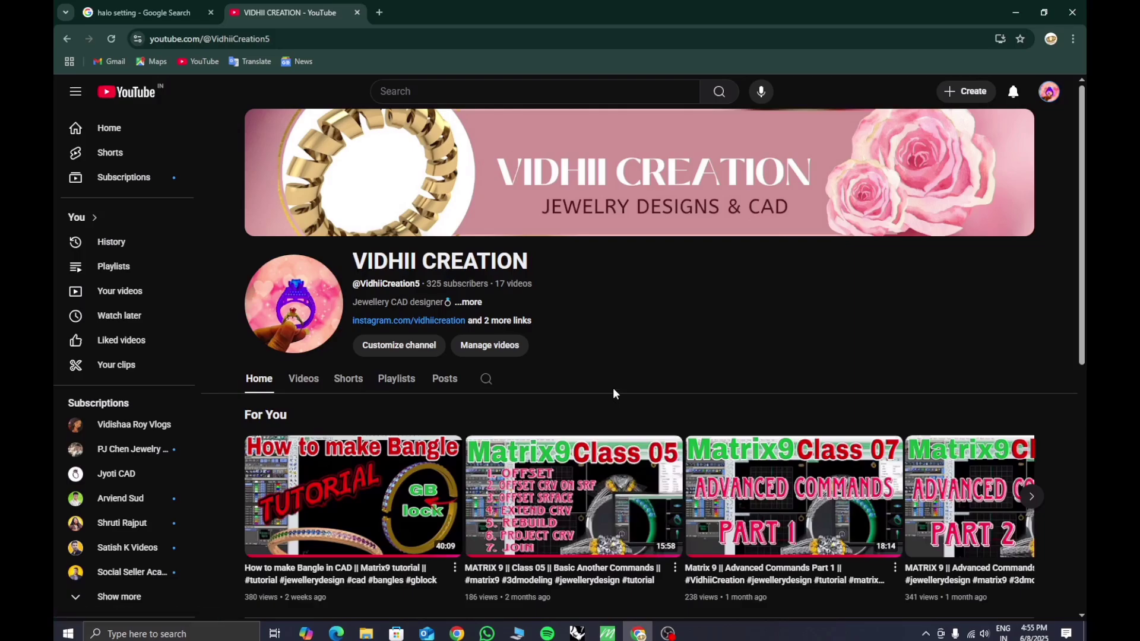
Read the halo setting description in the browser's search results and switch to Matrix
left_click(143, 12)
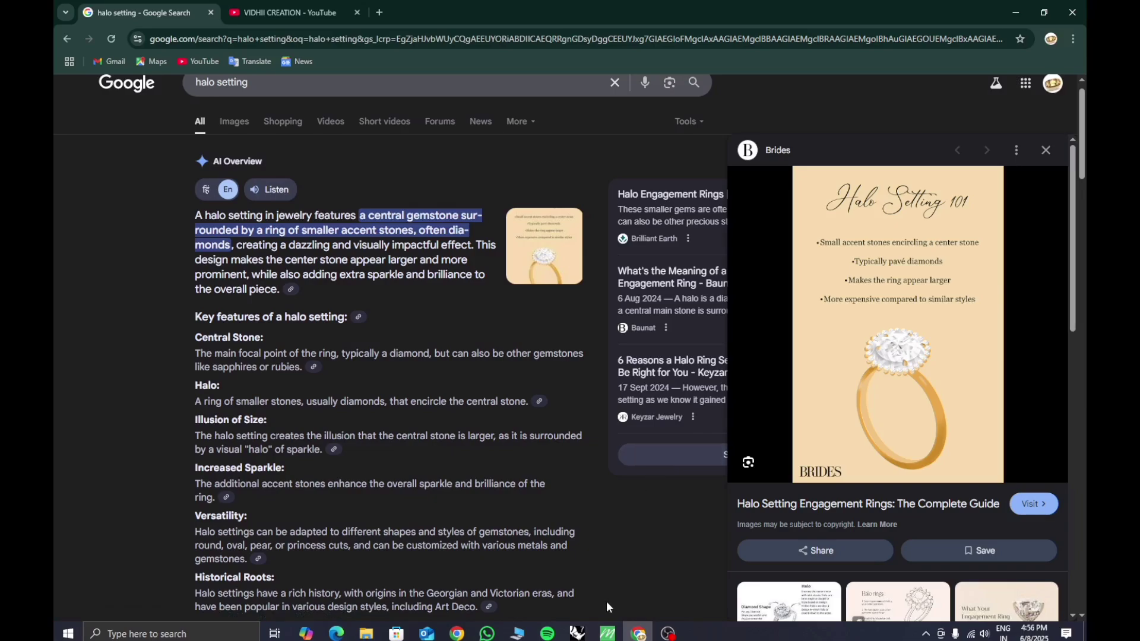
left_click(607, 634)
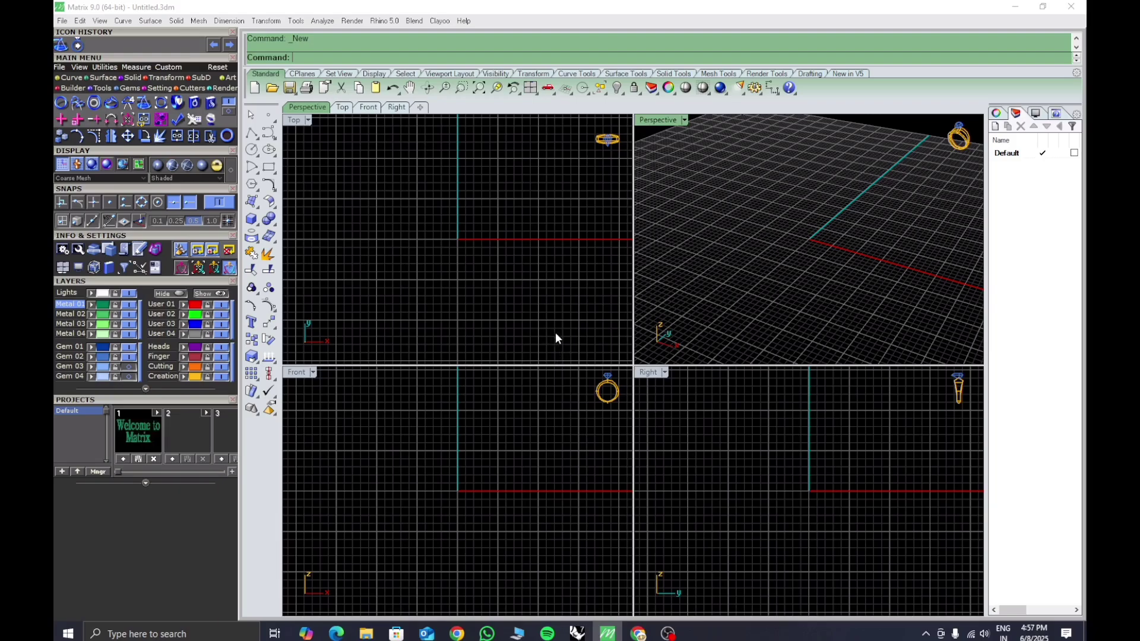
Load an 8 mm round diamond at the origin with the Gem Loader
right_click_drag(489, 277, 497, 286)
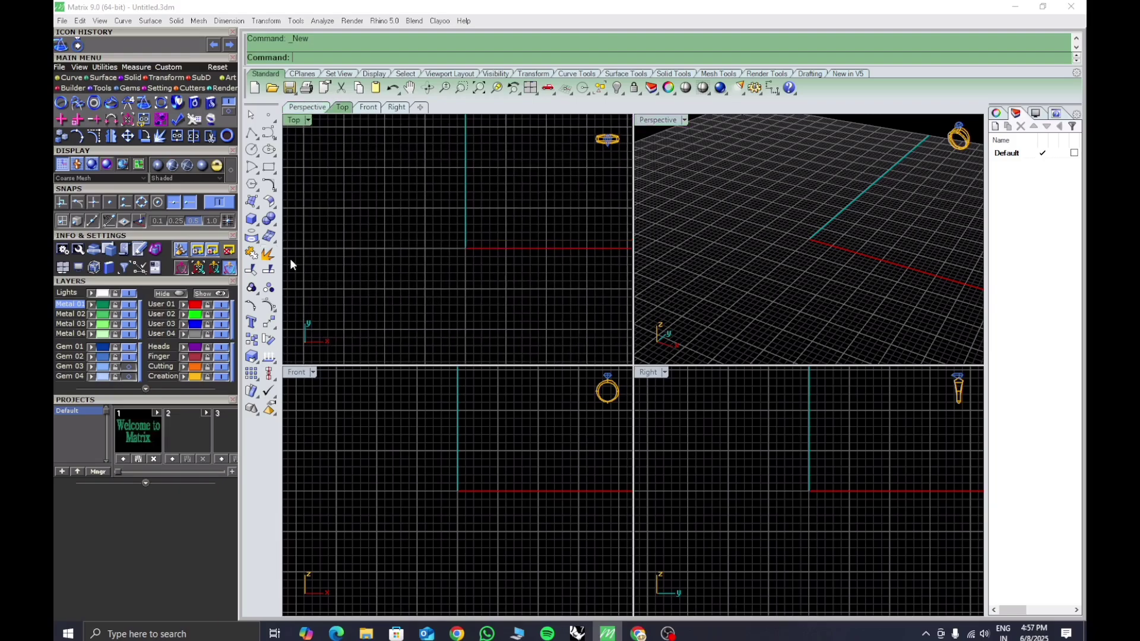
left_click(117, 86)
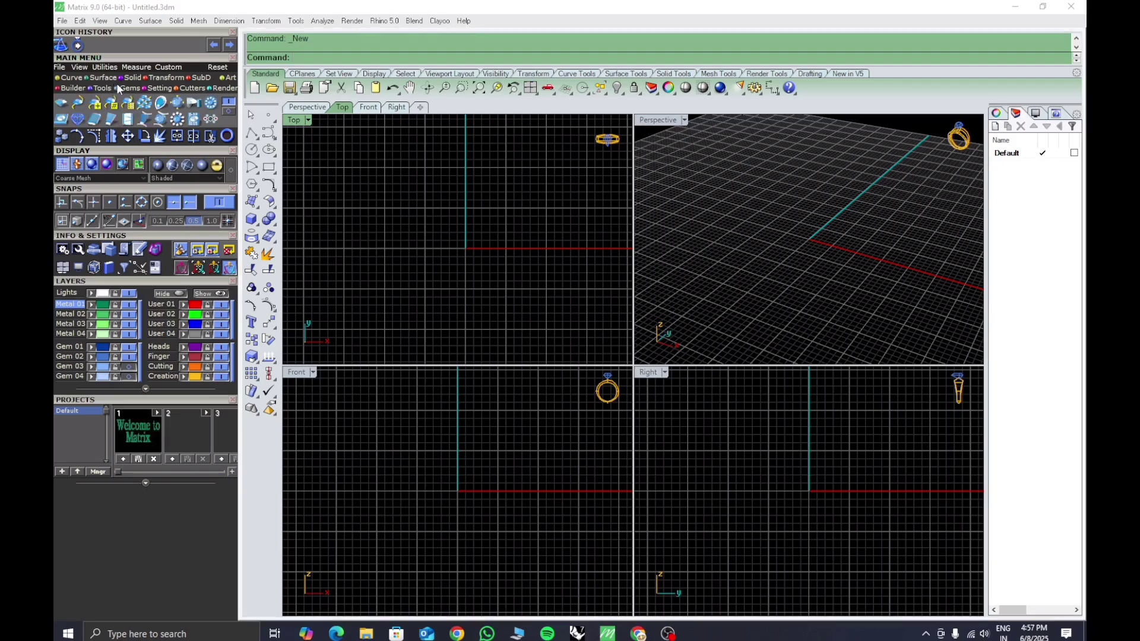
left_click(61, 102)
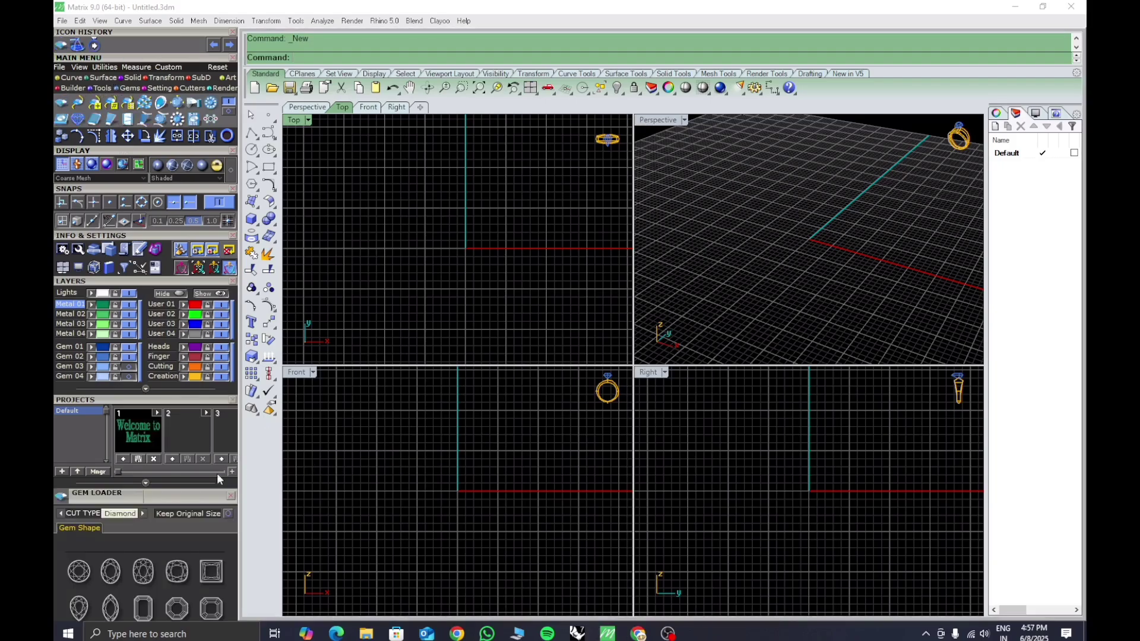
left_click_drag(143, 497, 805, 246)
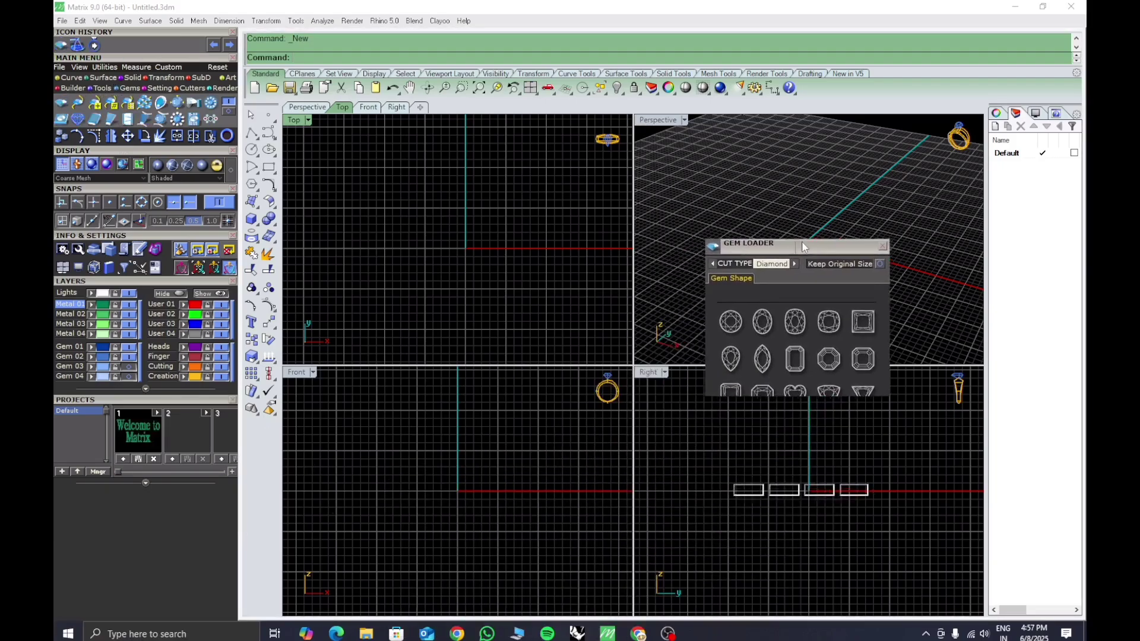
left_click(741, 320)
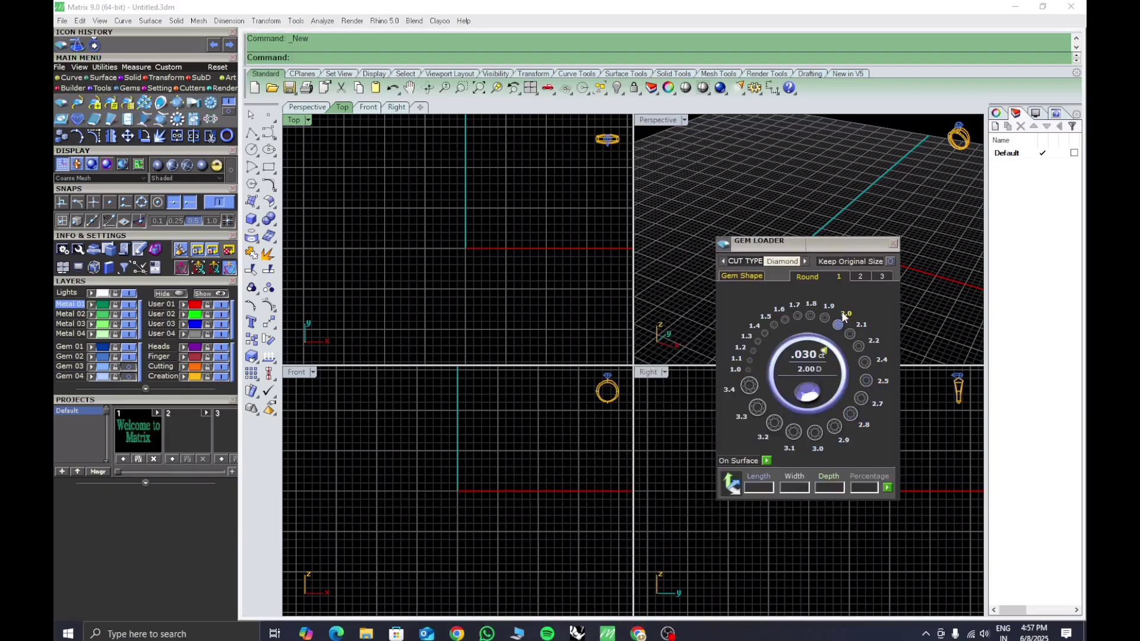
left_click(863, 276)
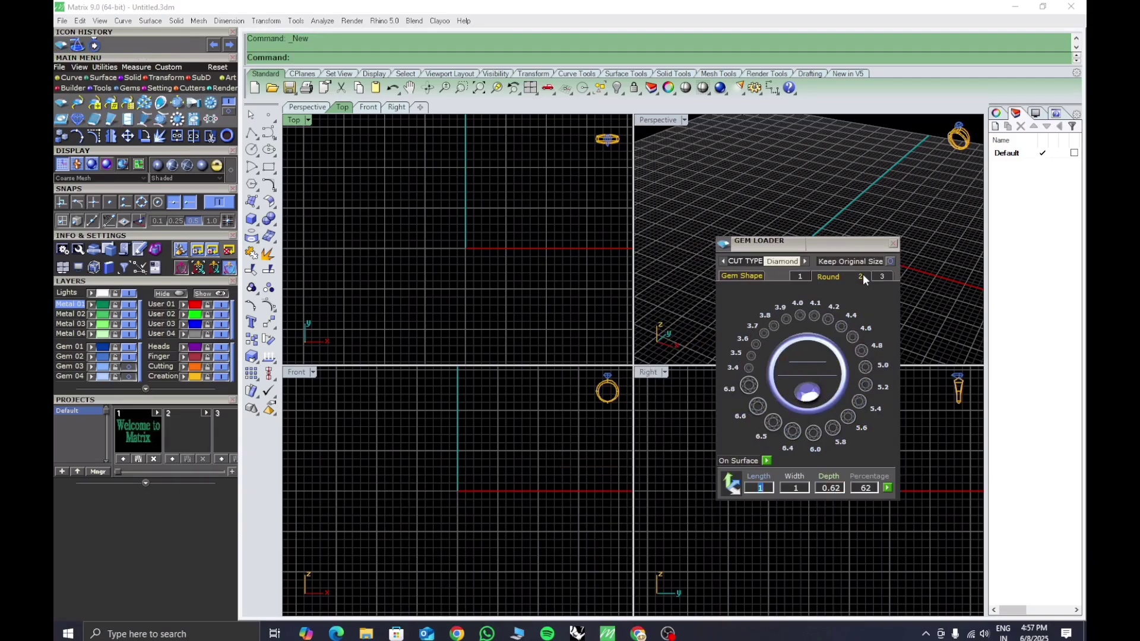
left_click(882, 276)
left_click(791, 318)
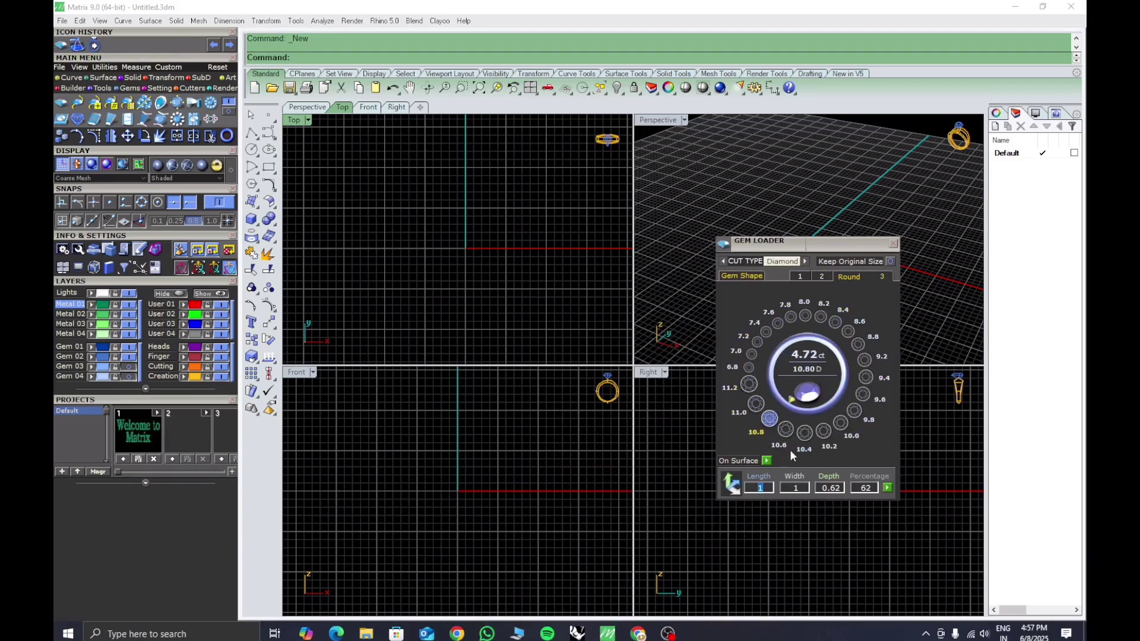
left_click(808, 319)
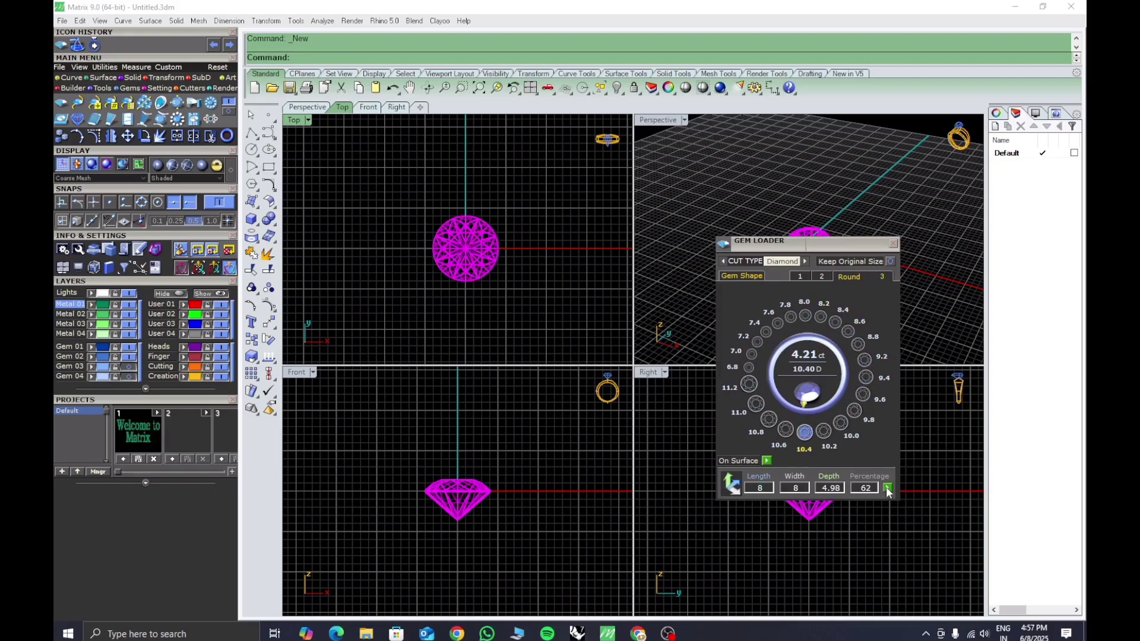
left_click(894, 244)
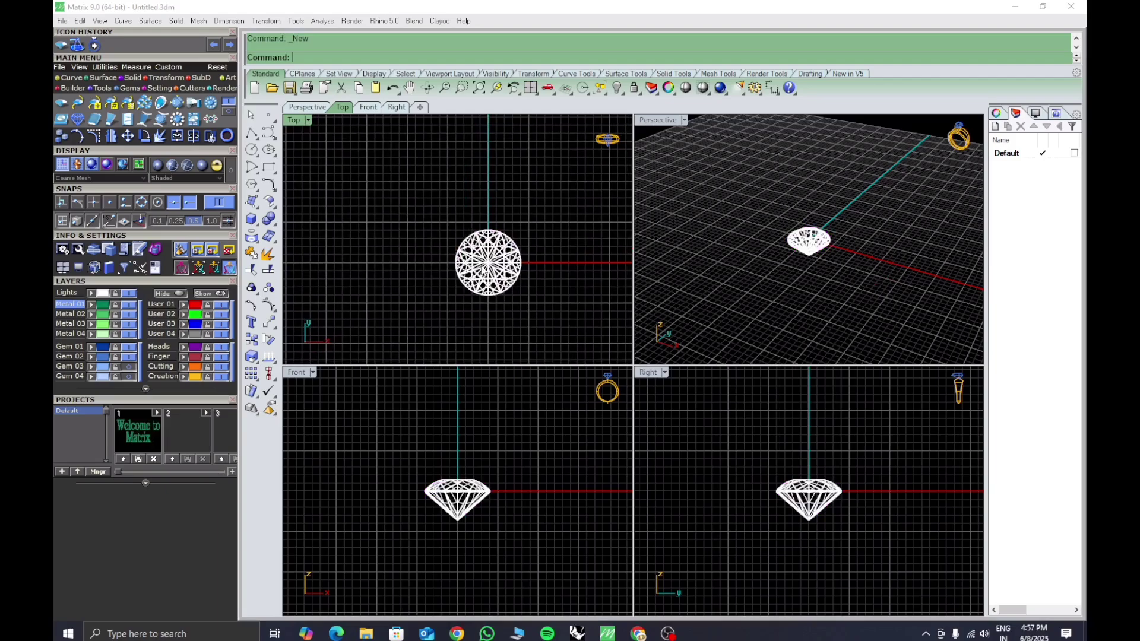
Set the viewport display to Shaded and move the diamond to the Gem 03 layer
left_click(307, 120)
left_click(350, 51)
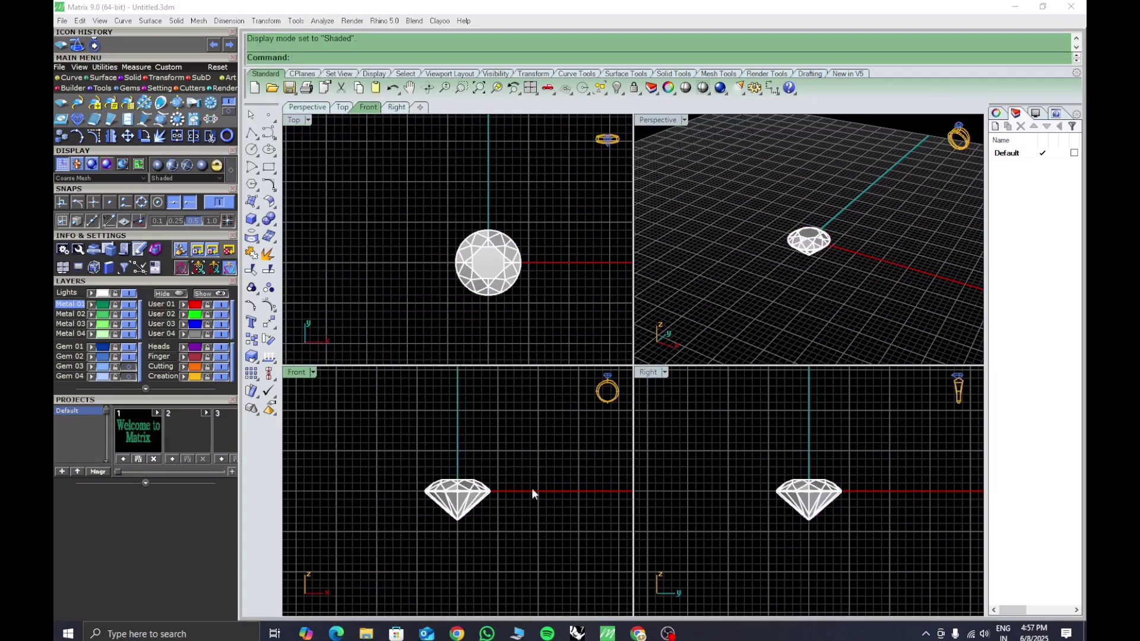
left_click(491, 286)
left_click(88, 366)
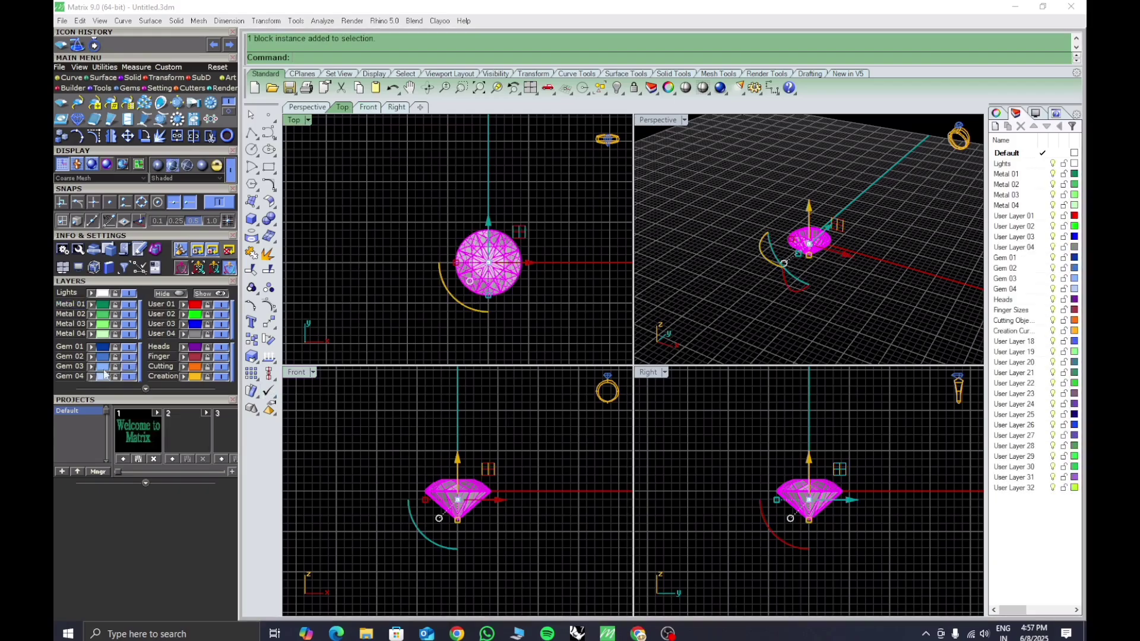
left_click(574, 325)
left_click(496, 284)
left_click(92, 368)
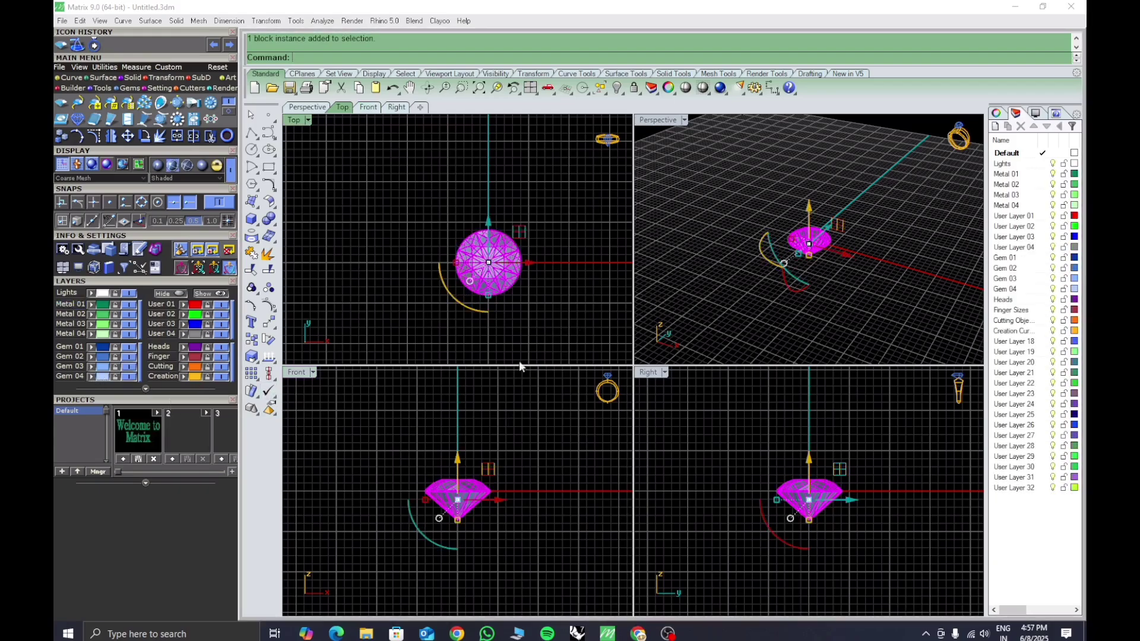
left_click(536, 341)
right_click_drag(537, 341, 509, 348)
Create a Gem Profile curve around the diamond's girdle in a maximized Perspective view
double_click(658, 120)
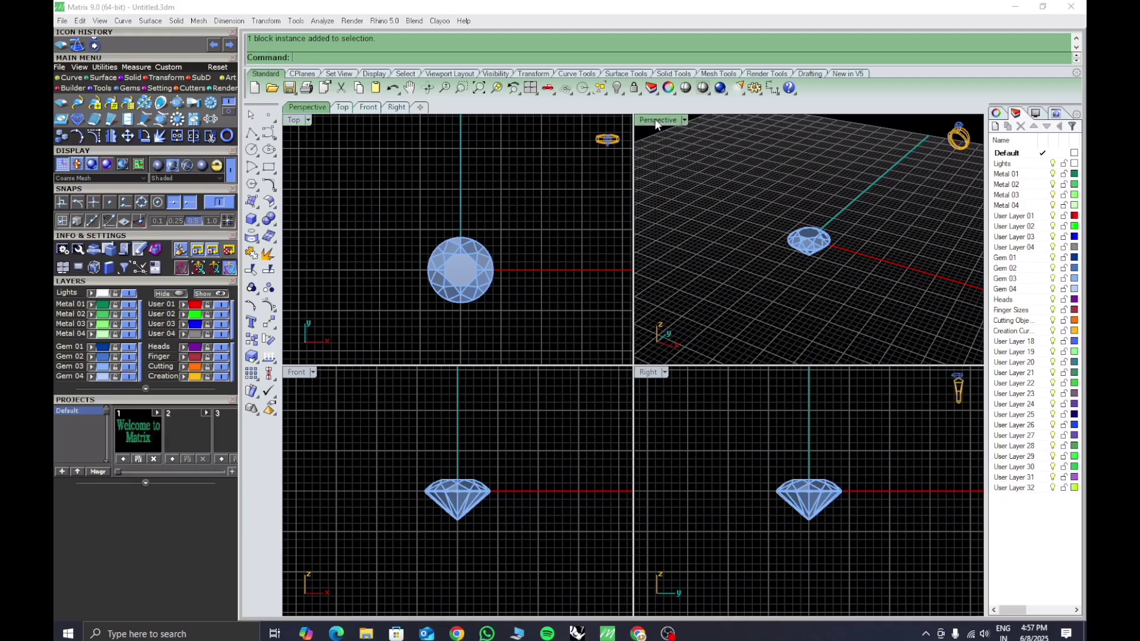
scroll(630, 372, "up", 5)
right_click_drag(630, 373, 669, 425)
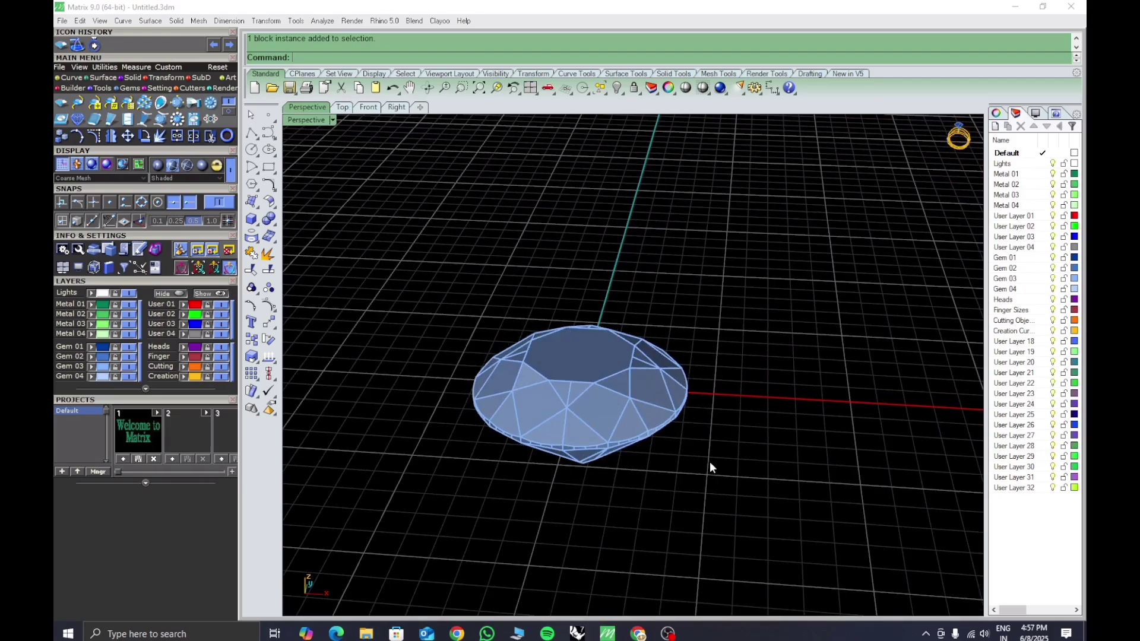
scroll(653, 419, "up", 5)
left_click(643, 400)
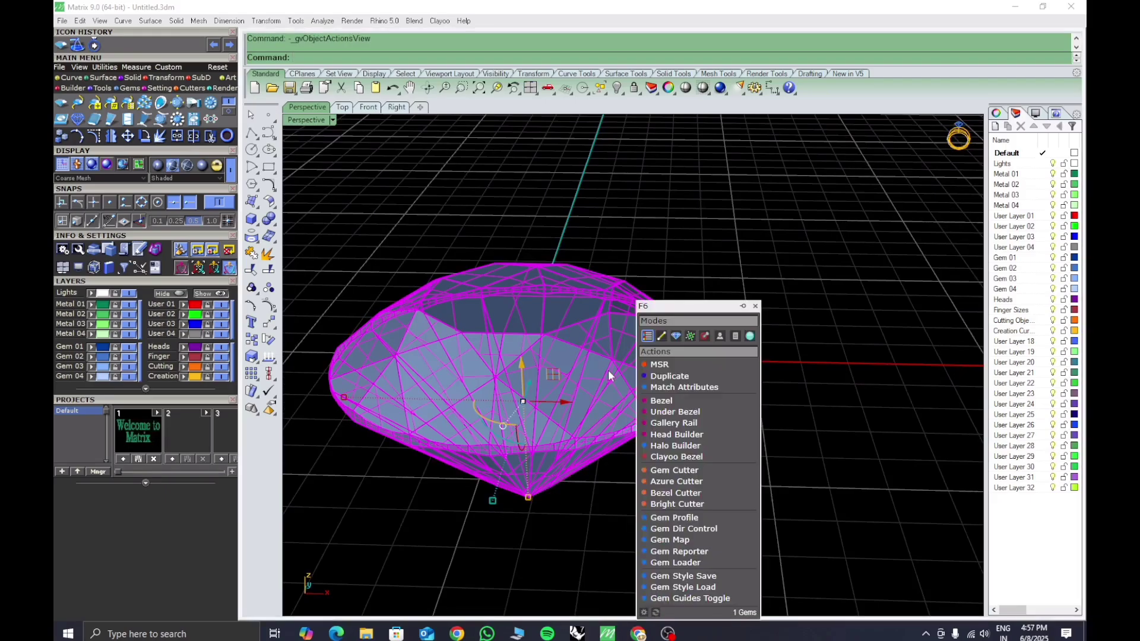
left_click(669, 520)
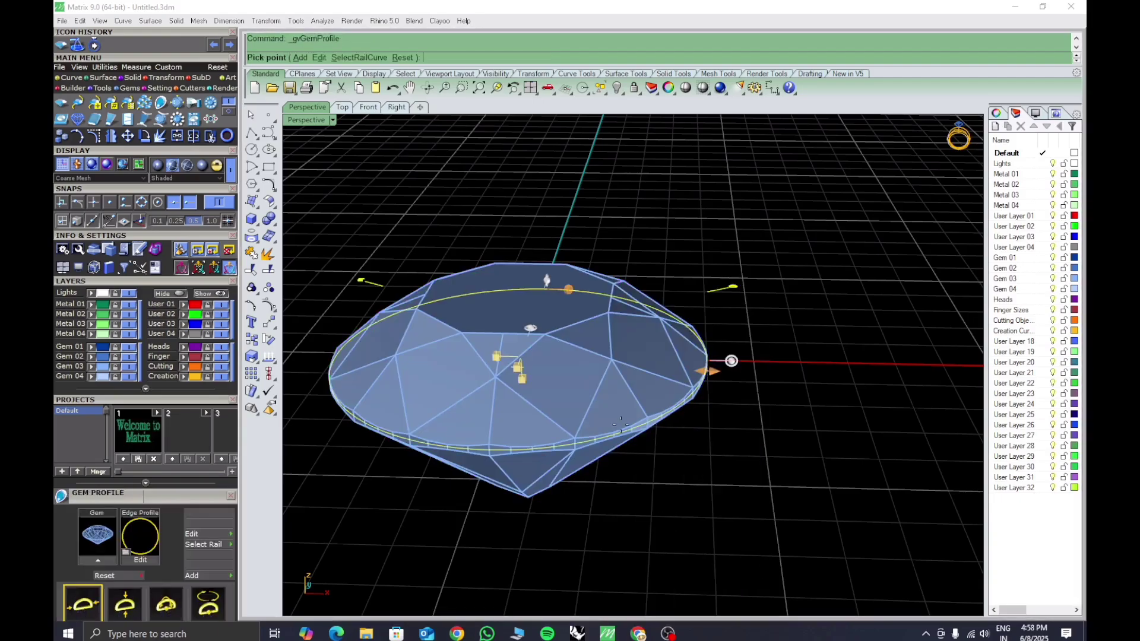
key("Return")
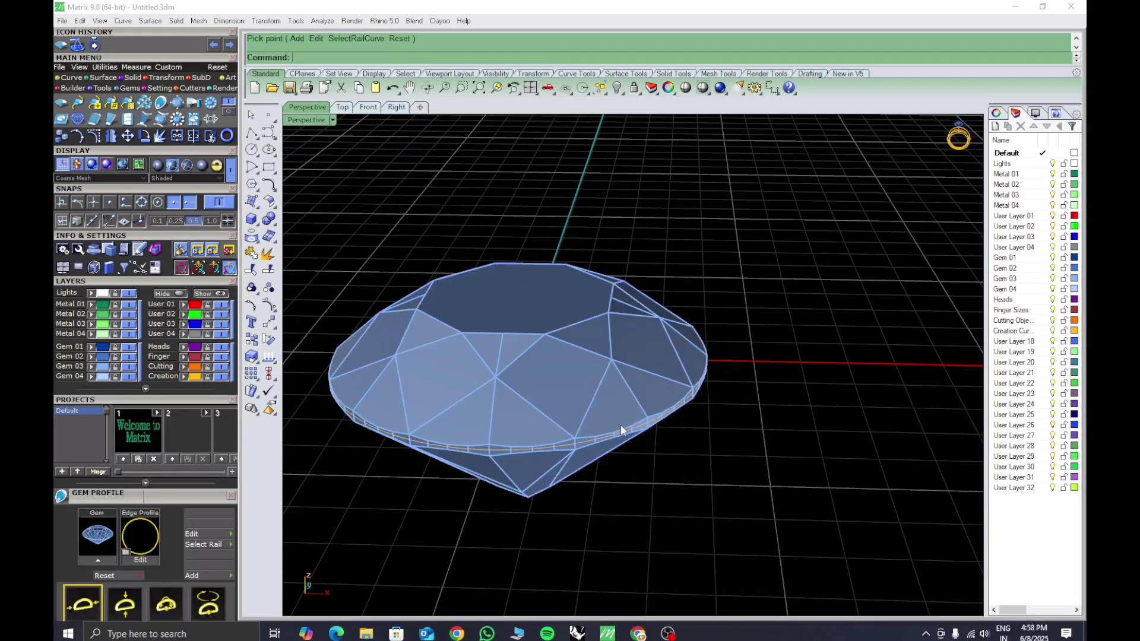
left_click(231, 498)
Offset the girdle curve 0.8 mm inward and hide the Gem 03 layer
left_click(607, 438)
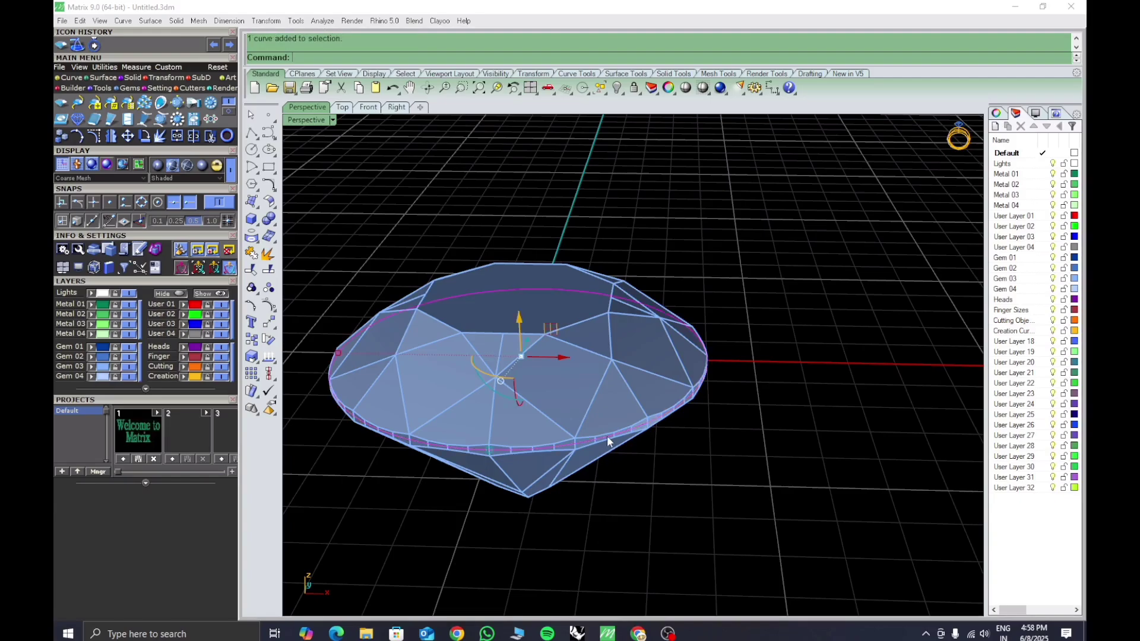
right_click_drag(645, 452, 712, 473)
type("offset")
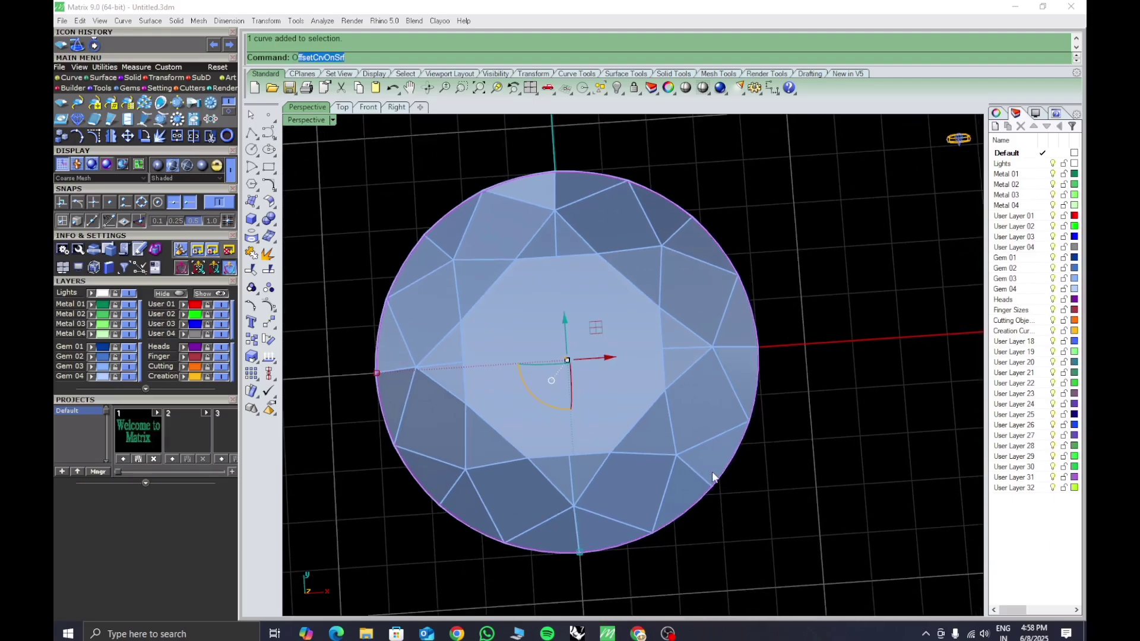
key("Return")
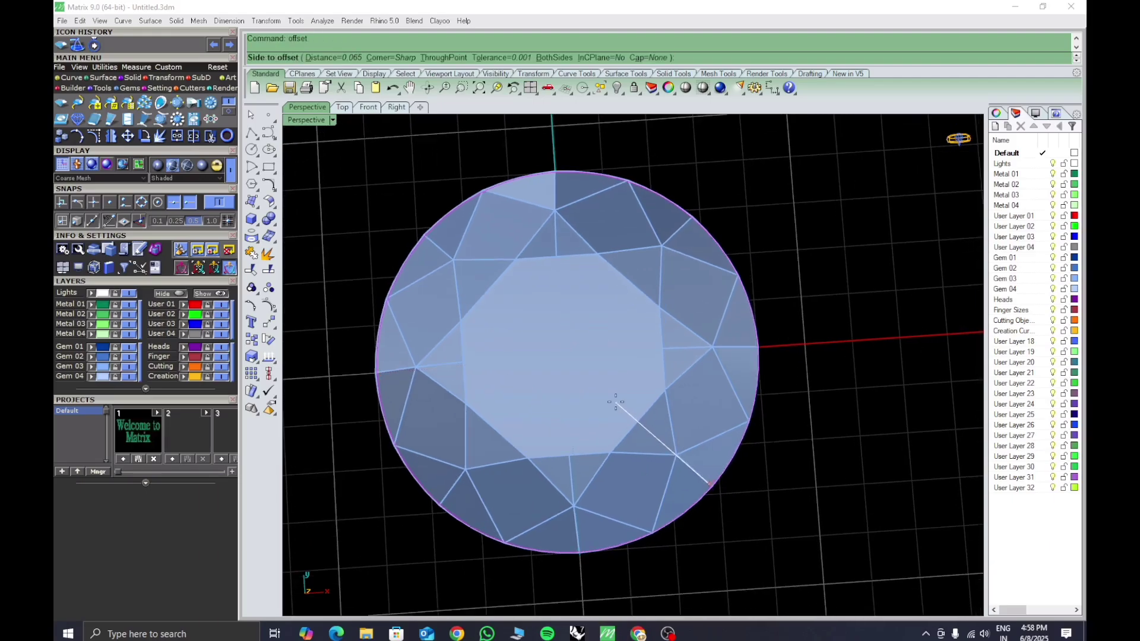
type("1")
key("Return")
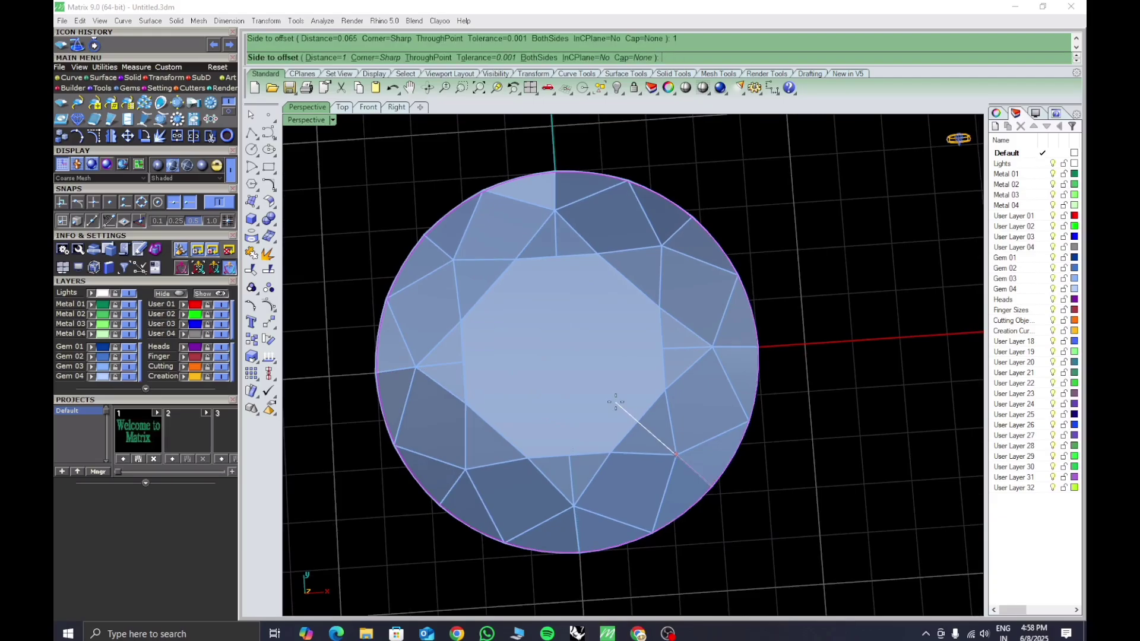
type(".8")
key("Return")
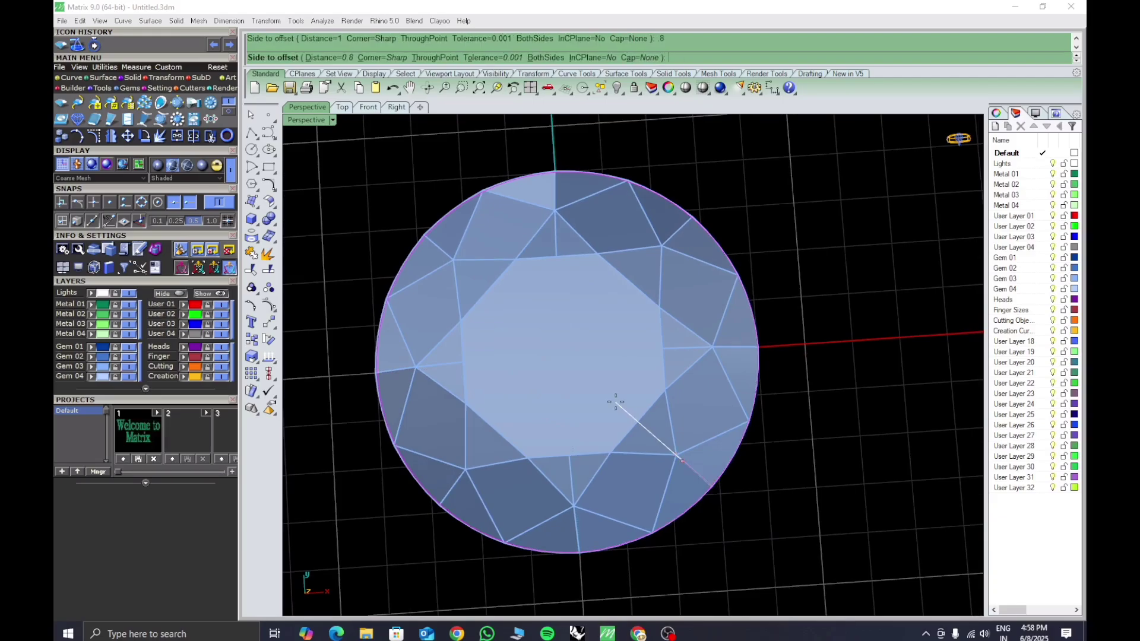
left_click(615, 402)
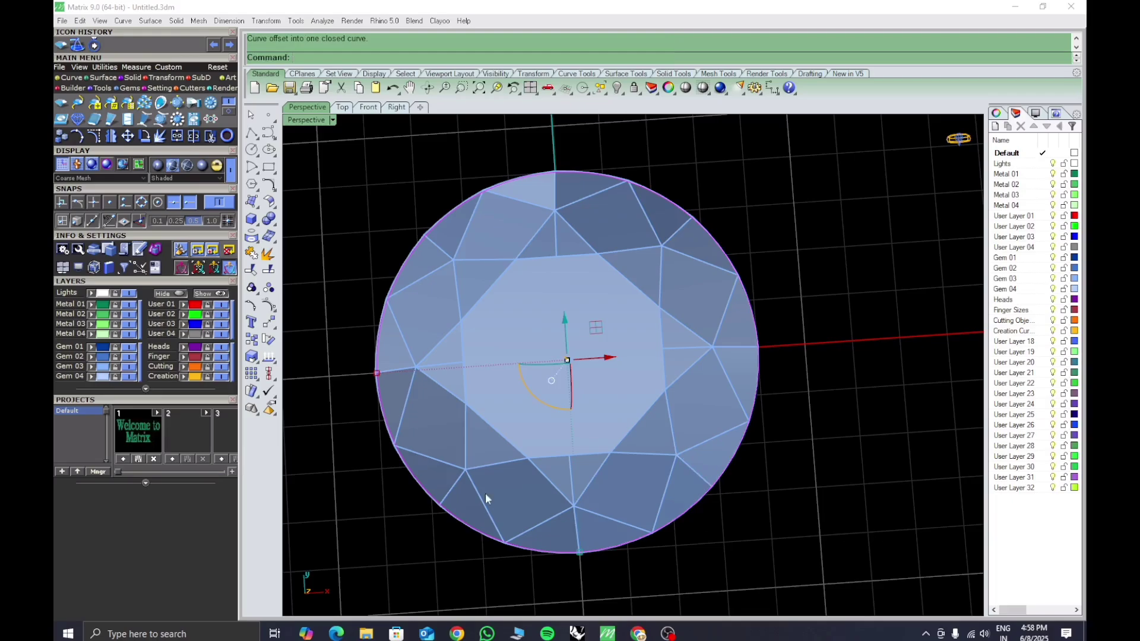
left_click(130, 367)
left_click(728, 461)
right_click_drag(728, 460, 718, 418)
left_click(650, 402)
left_click(676, 429, "shift")
scroll(744, 461, "down", 6)
type("ExtrudeCrv")
key("Return")
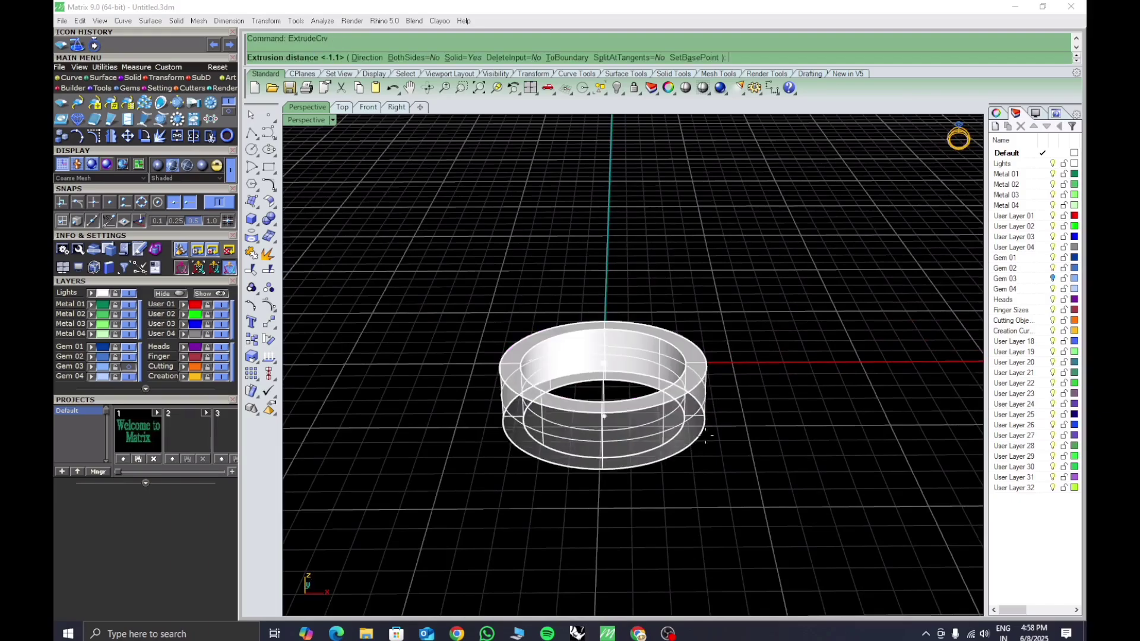
right_click_drag(707, 460, 702, 425)
key("Escape")
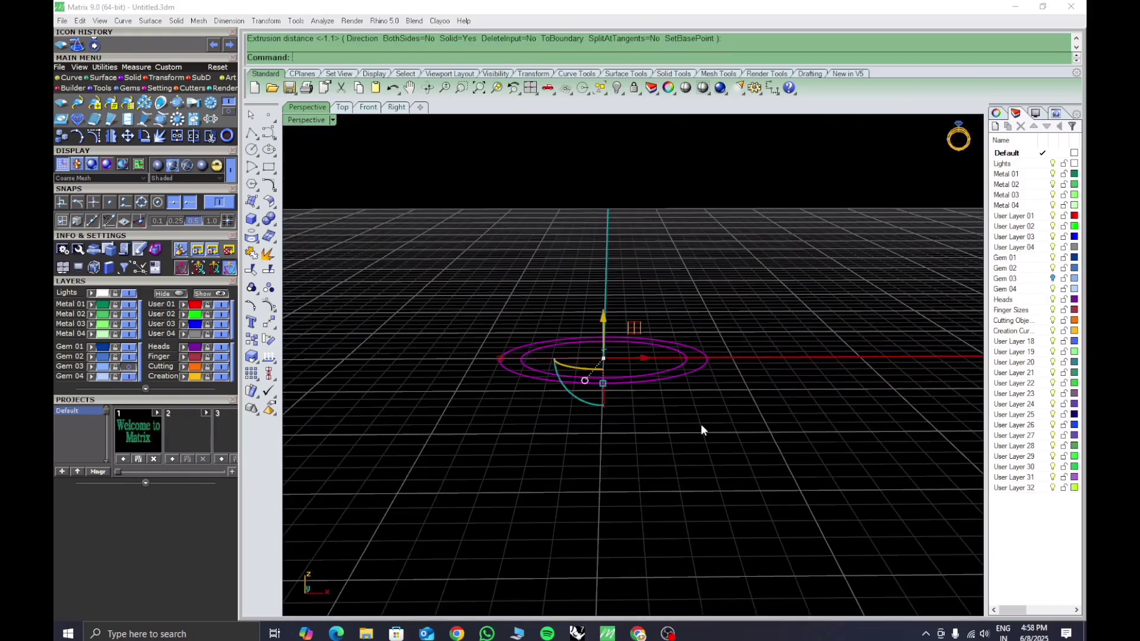
Make Metal 01 the current layer and extrude both circles 1.1 mm downward as a solid ring
left_click(70, 306)
key("Escape")
right_click_drag(631, 458, 649, 382)
left_click(649, 382)
left_click(657, 391, "shift")
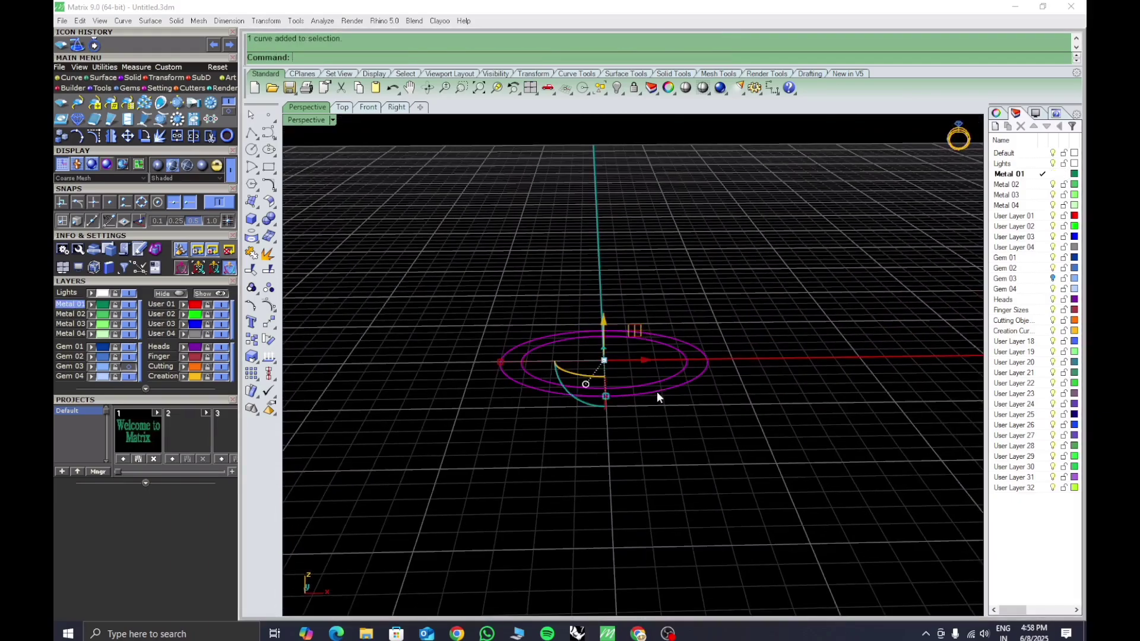
key("Return")
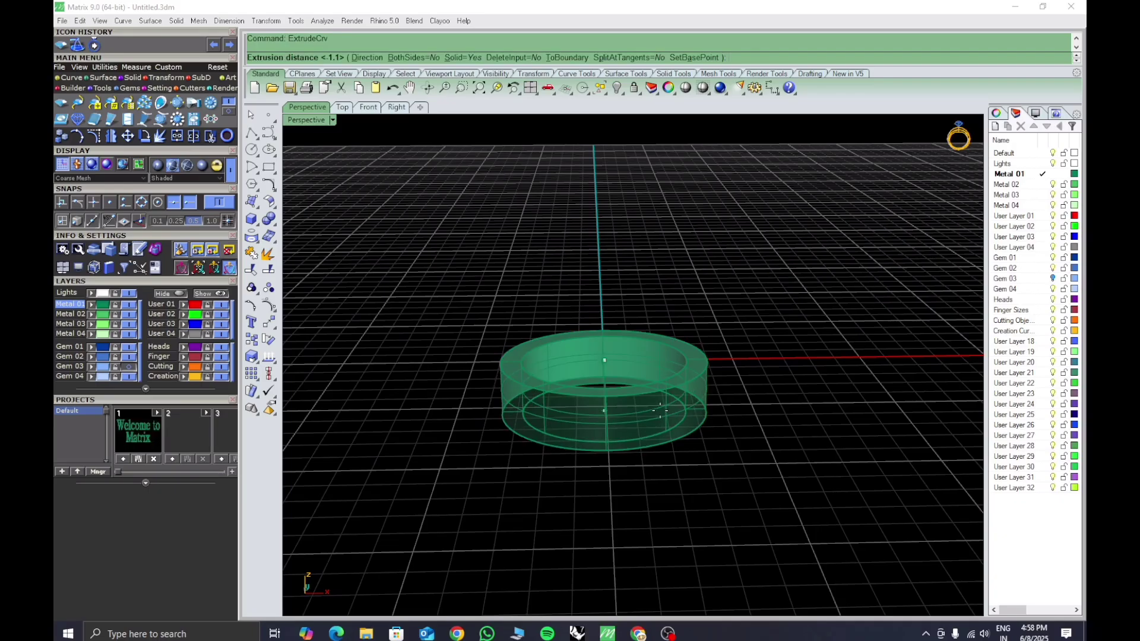
key("Return")
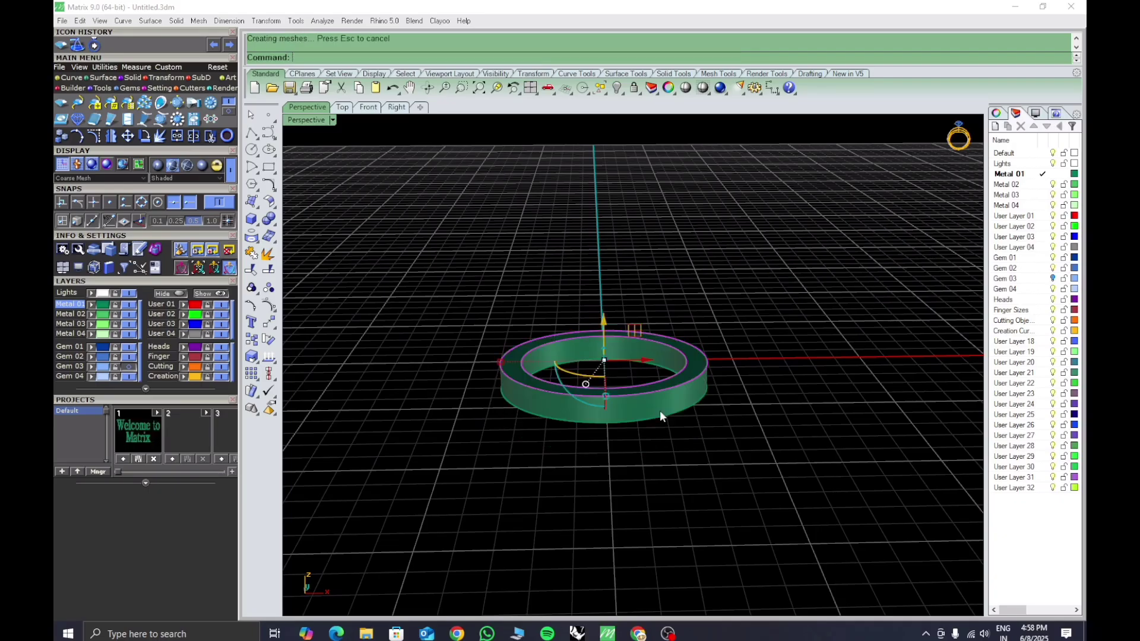
mouse_move(693, 427)
right_mouse_down()
mouse_move(677, 378)
mouse_move(706, 407)
mouse_move(697, 387)
mouse_move(682, 408)
mouse_move(699, 460)
mouse_move(683, 435)
mouse_move(497, 441)
right_mouse_up()
left_click_drag(453, 414, 823, 509, "ctrl+shift")
right_click_drag(710, 517, 623, 499)
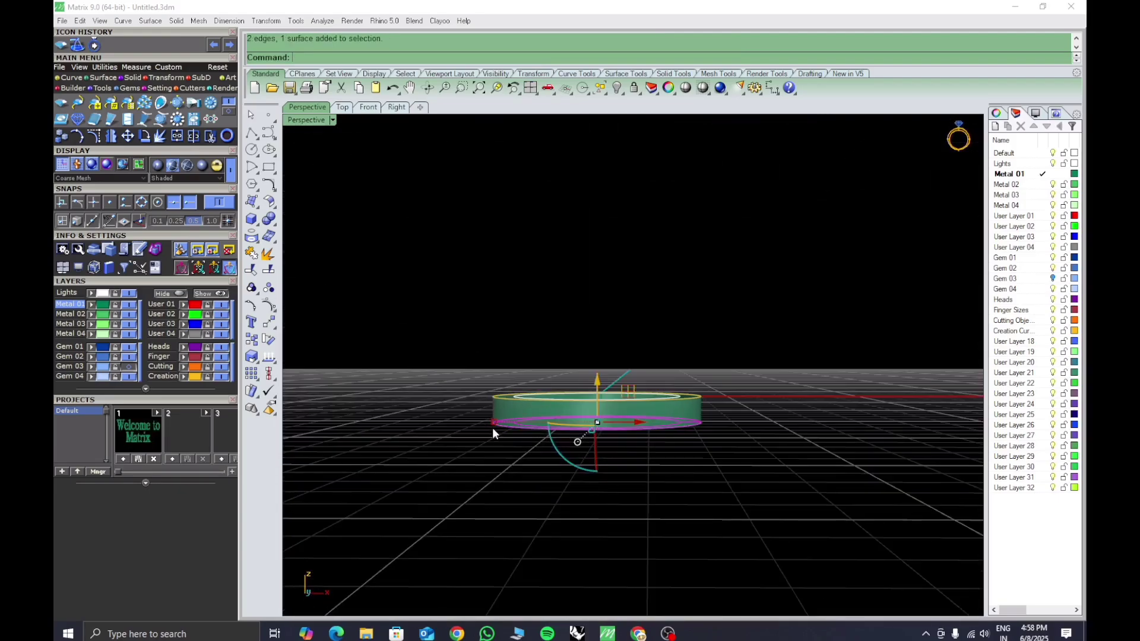
key("Escape")
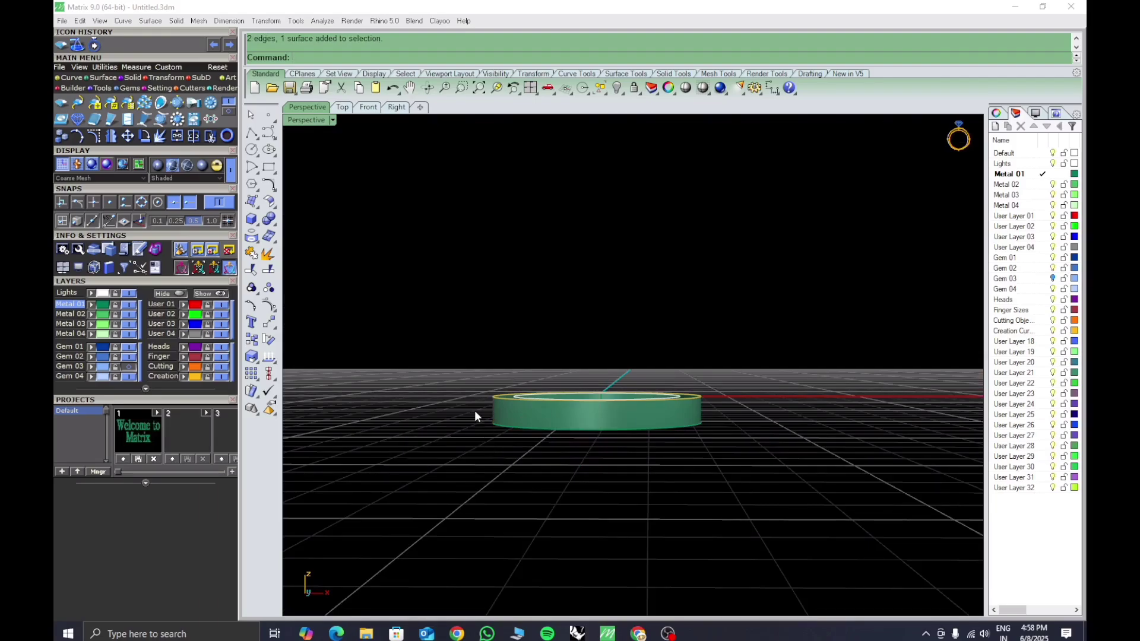
Taper the metal ring by selecting its bottom face and scaling it slightly inward
left_click_drag(565, 452, 764, 488, "ctrl+shift")
mouse_move(535, 554)
right_mouse_down()
mouse_move(516, 422)
mouse_move(543, 544)
right_mouse_up()
scroll(498, 424, "up", 6)
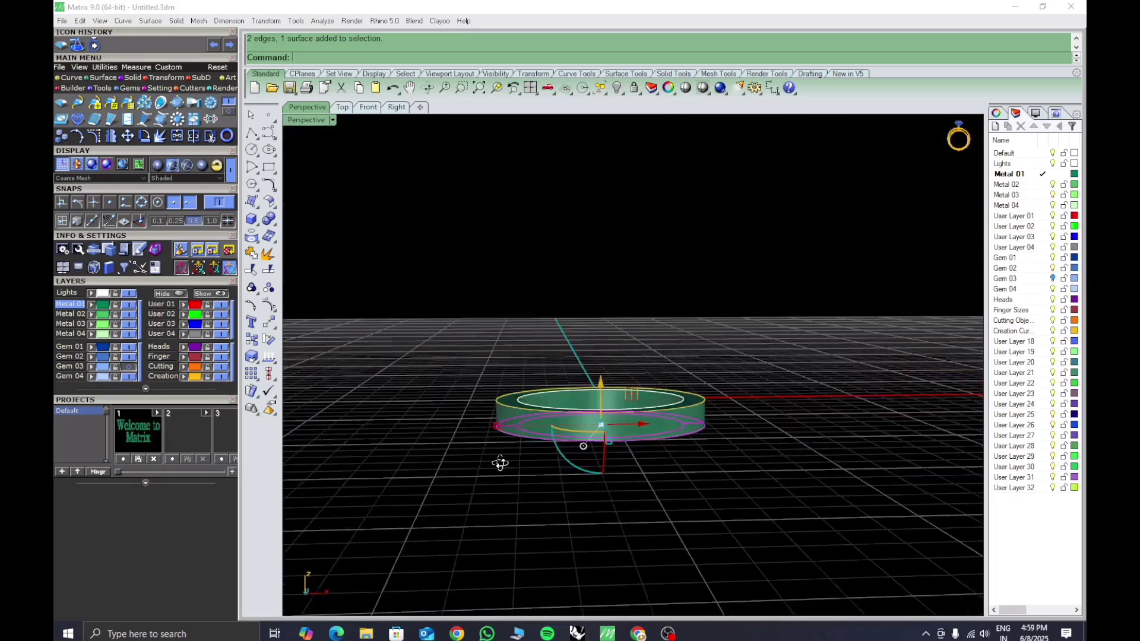
scroll(519, 470, "down", 4)
right_click_drag(510, 485, 512, 457)
left_click_drag(466, 410, 472, 408)
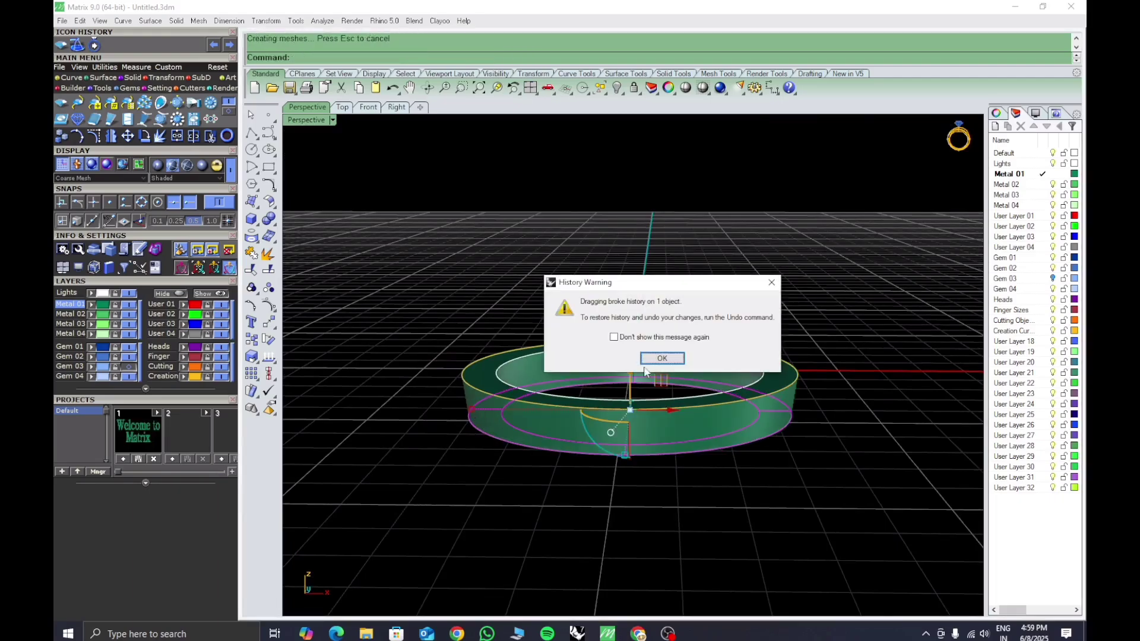
left_click(661, 356)
right_click_drag(663, 459, 741, 446)
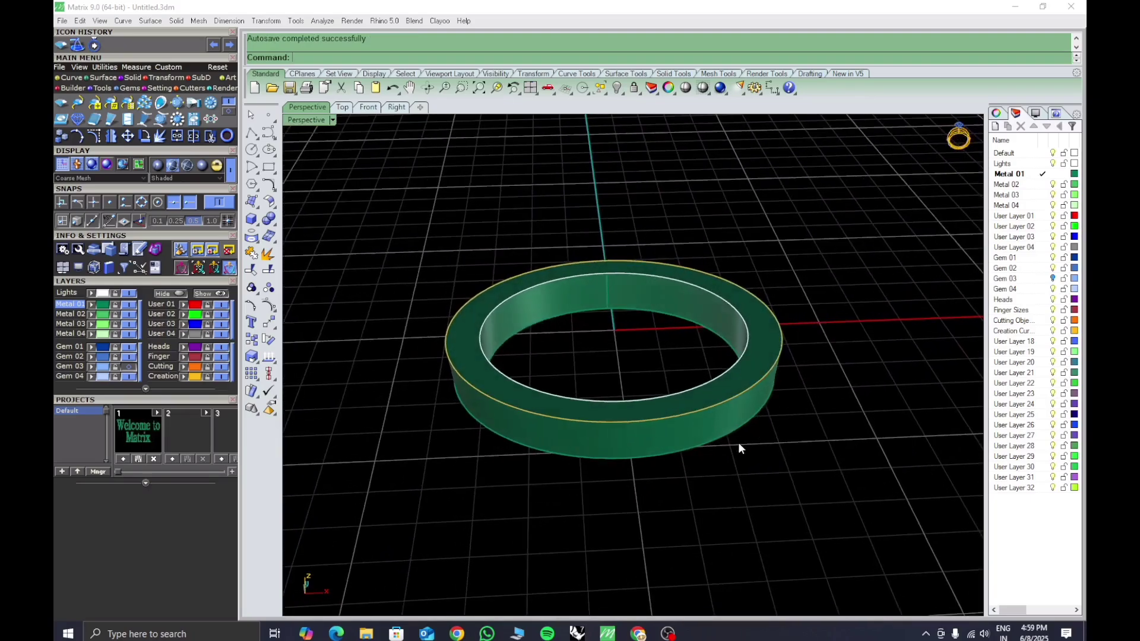
Chamfer the metal ring's upper inner edge with a distance of 0.5 mm
right_click_drag(680, 420, 554, 425)
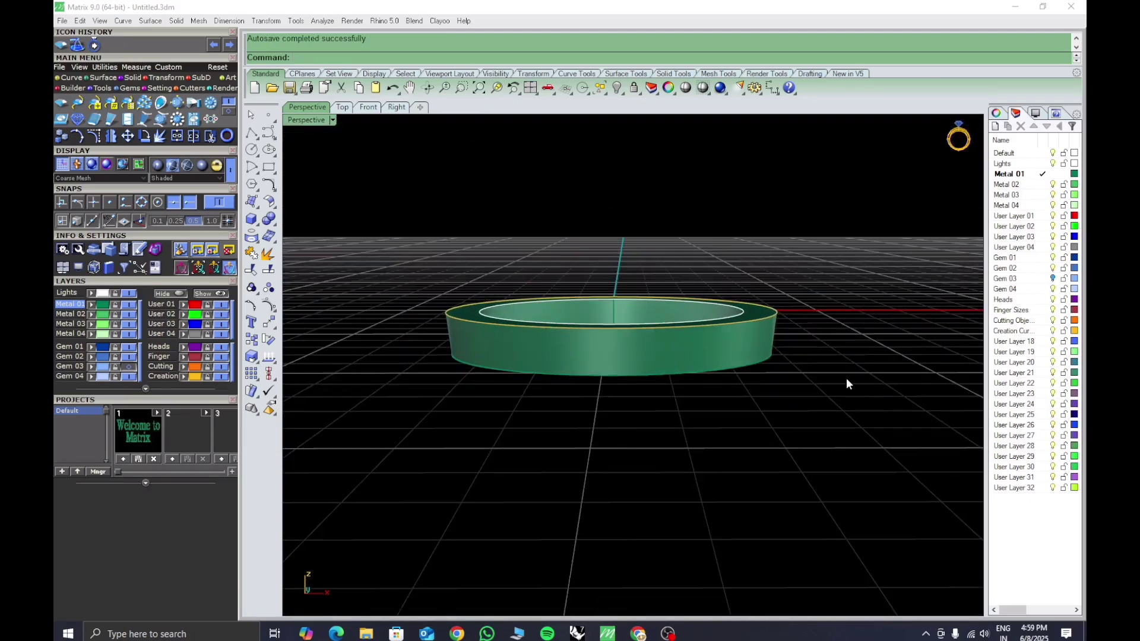
right_click_drag(848, 384, 734, 407)
type("ChamferEdge")
key("Return")
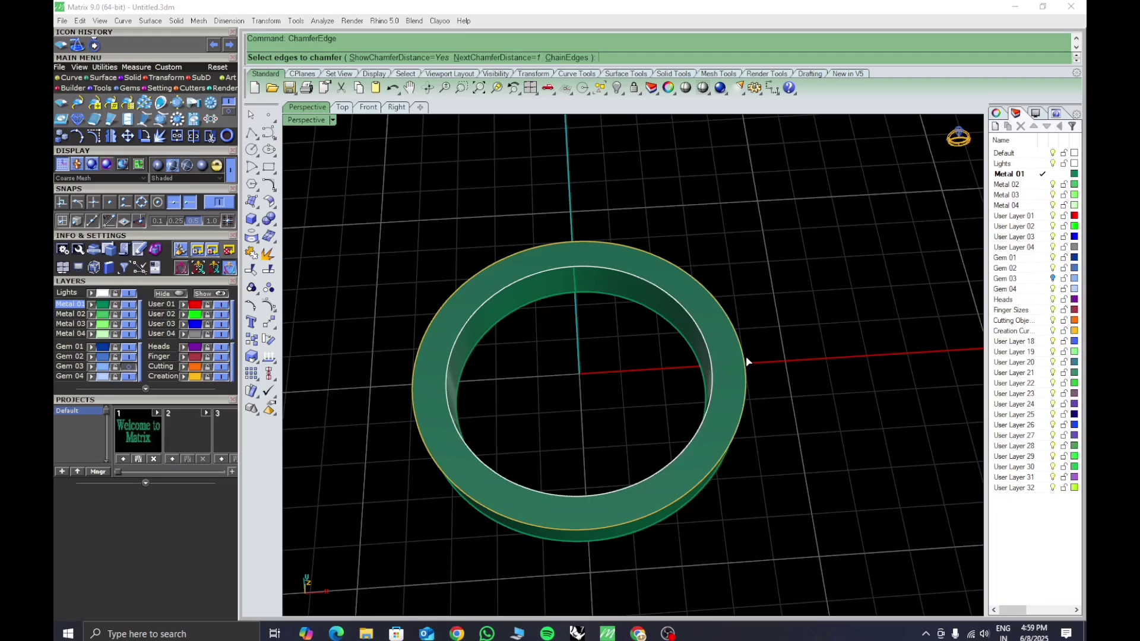
type(".5")
key("Return")
left_click(704, 358)
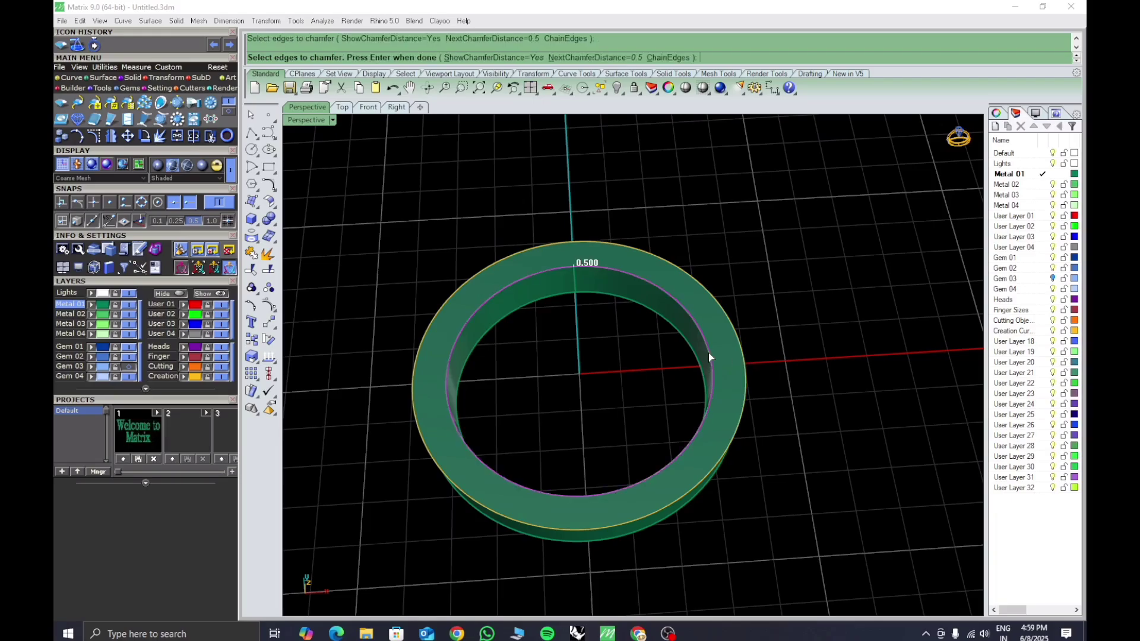
key("Return")
key("Return")
mouse_move(708, 352)
right_mouse_down()
mouse_move(723, 394)
mouse_move(707, 360)
right_mouse_up()
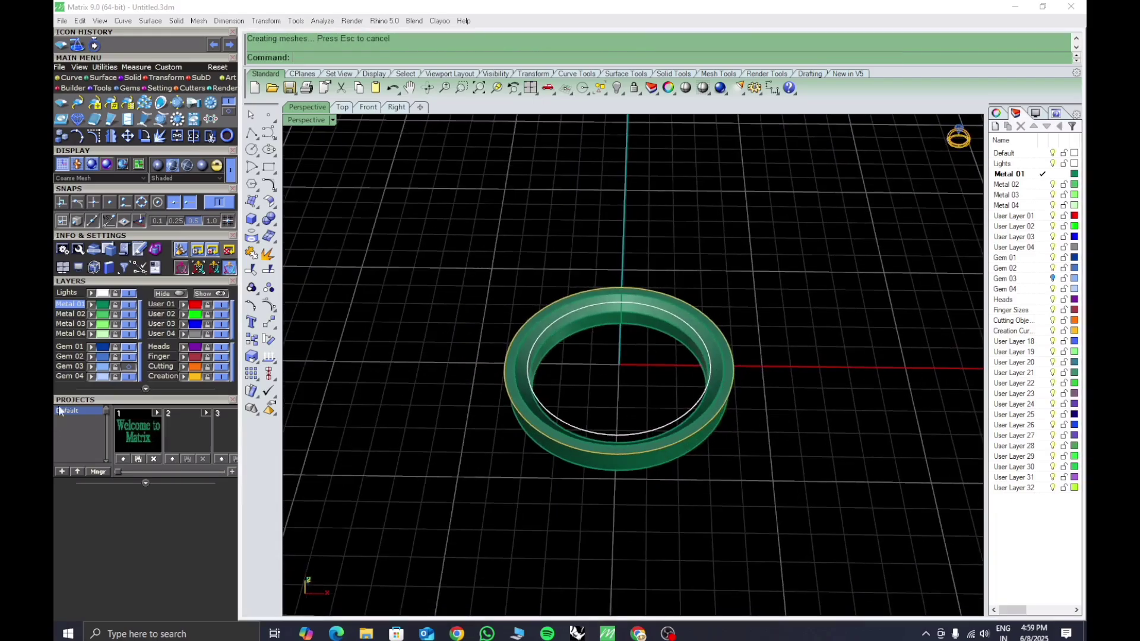
Show the Gem 03 layer and raise the diamond slightly above its position in the chamfered ring
right_click_drag(685, 476, 649, 372)
left_click(650, 372)
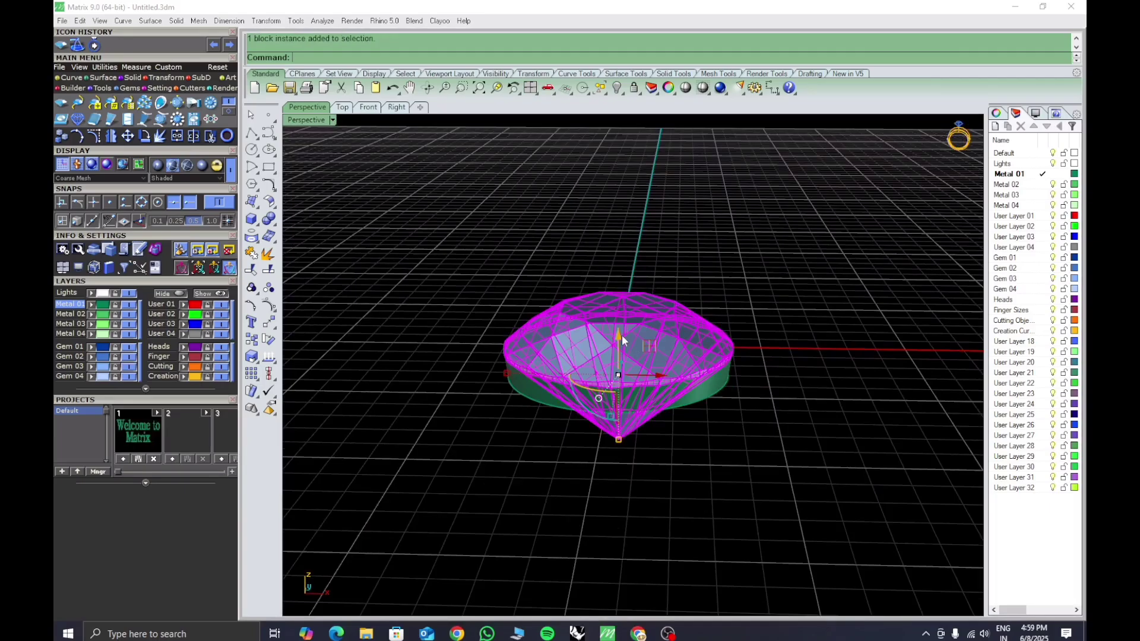
left_click_drag(619, 328, 619, 325)
left_click(735, 301)
right_click_drag(750, 369, 702, 402)
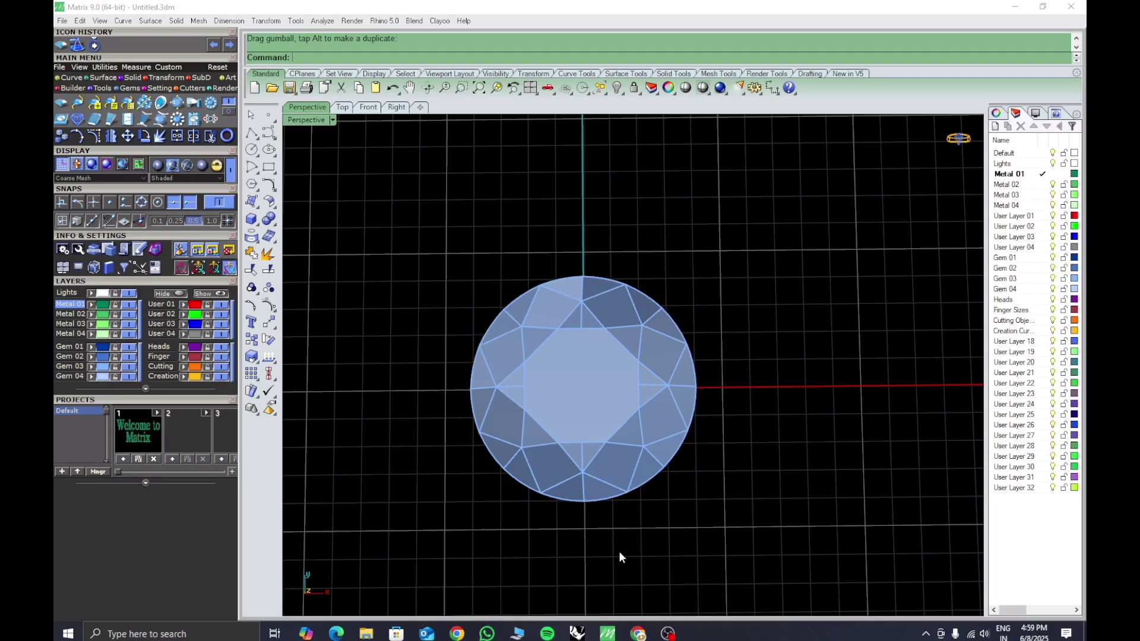
right_click_drag(610, 539, 443, 486)
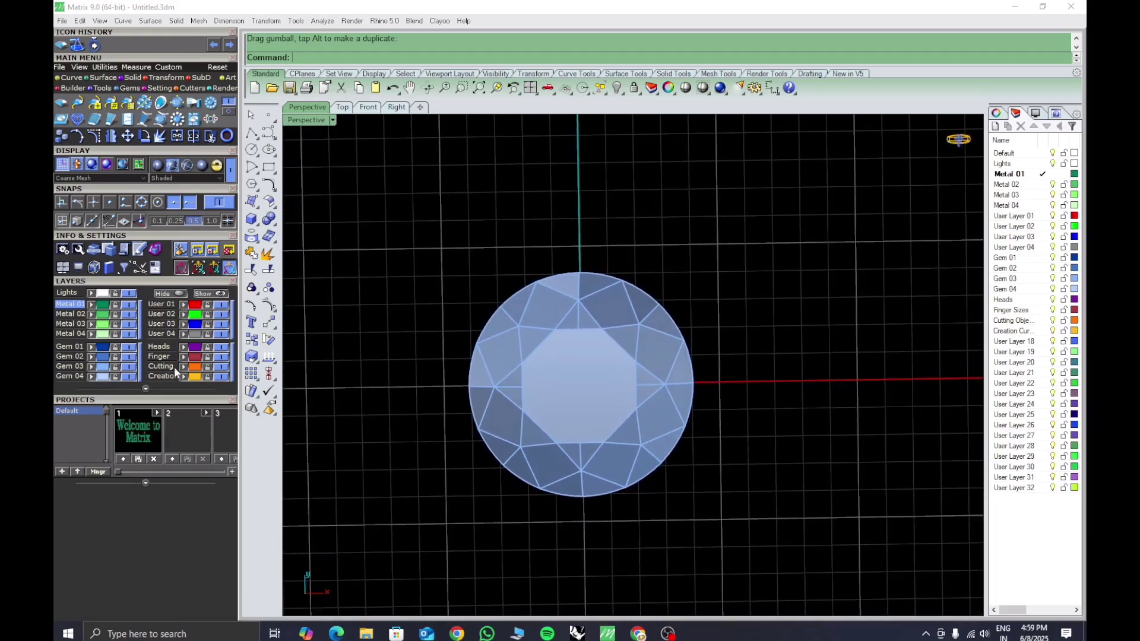
left_click(253, 149)
left_click(343, 107)
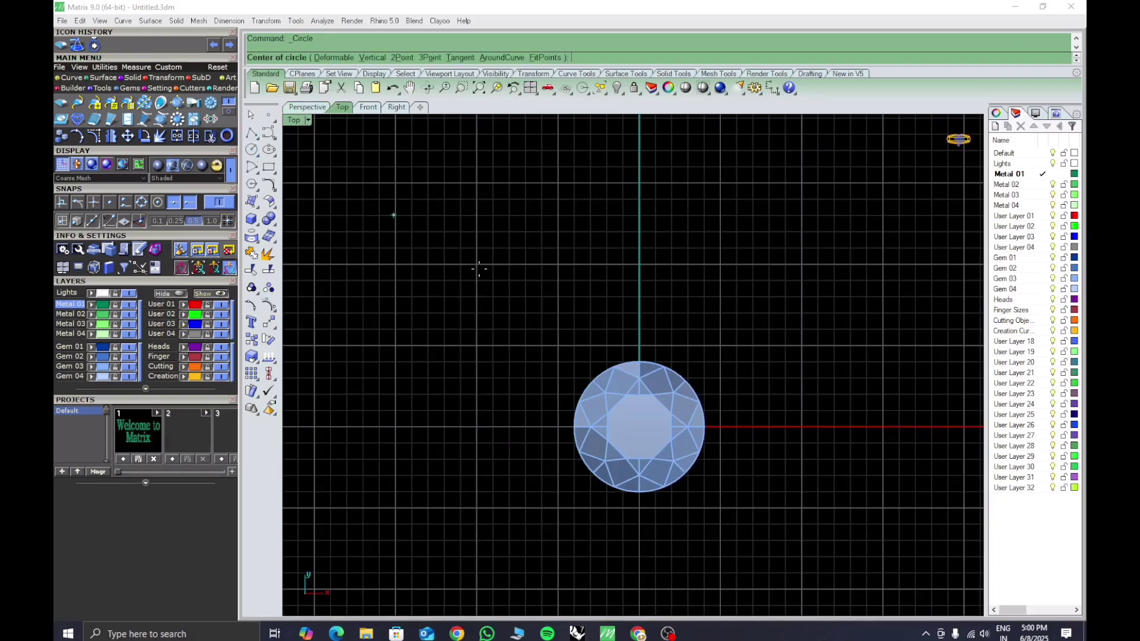
scroll(586, 292, "up", 3)
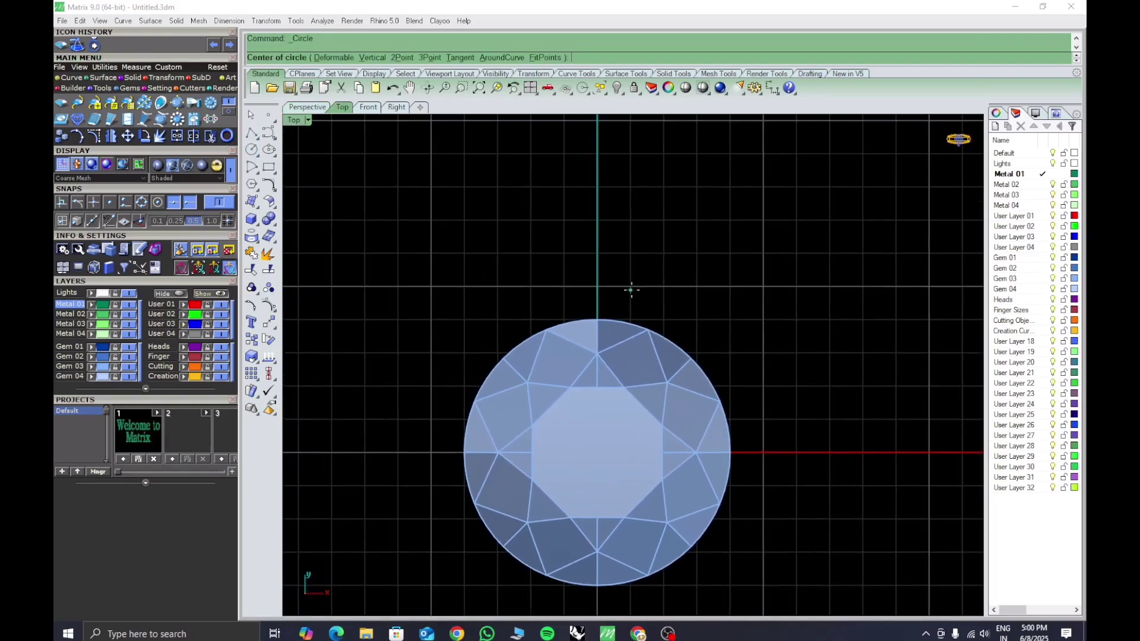
left_click(600, 312)
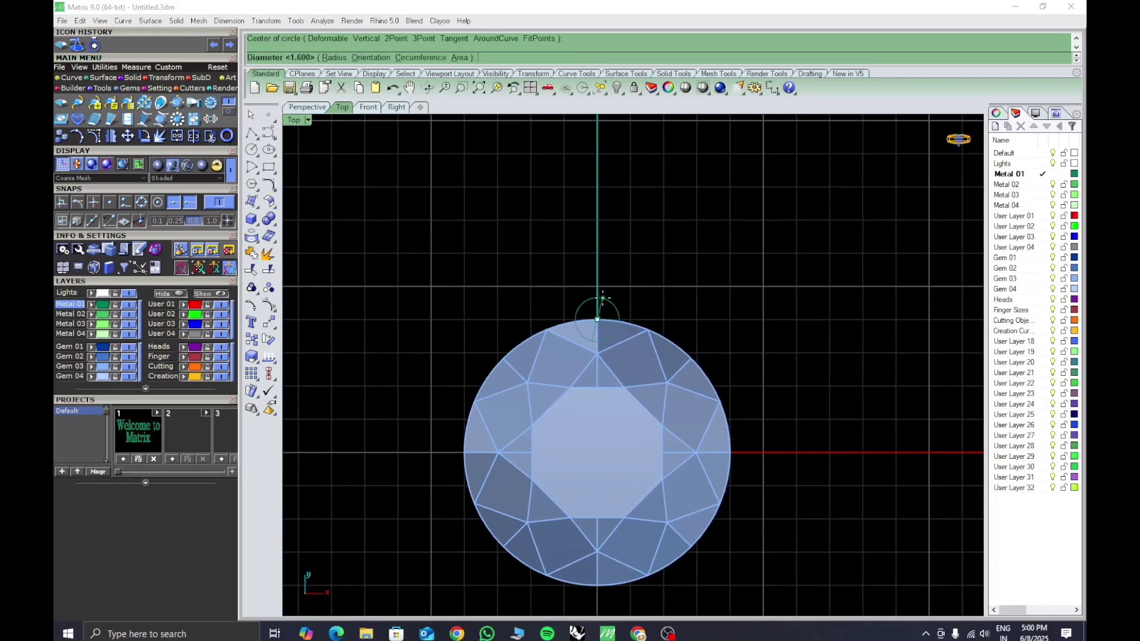
right_click_drag(603, 298, 600, 315)
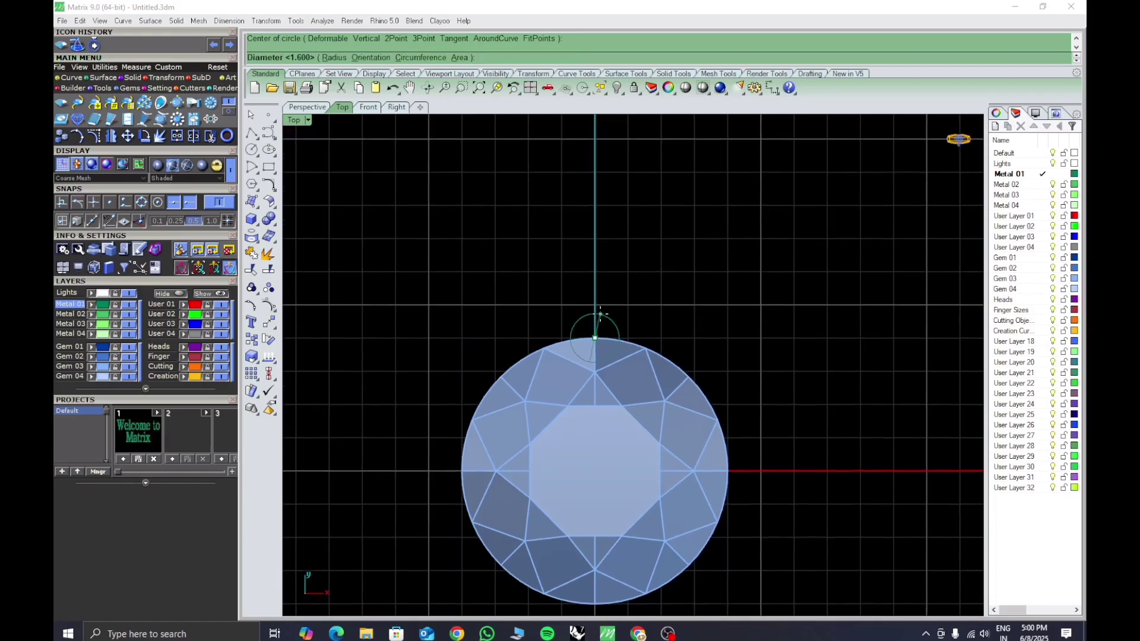
type("1")
key("Return")
left_click(601, 322)
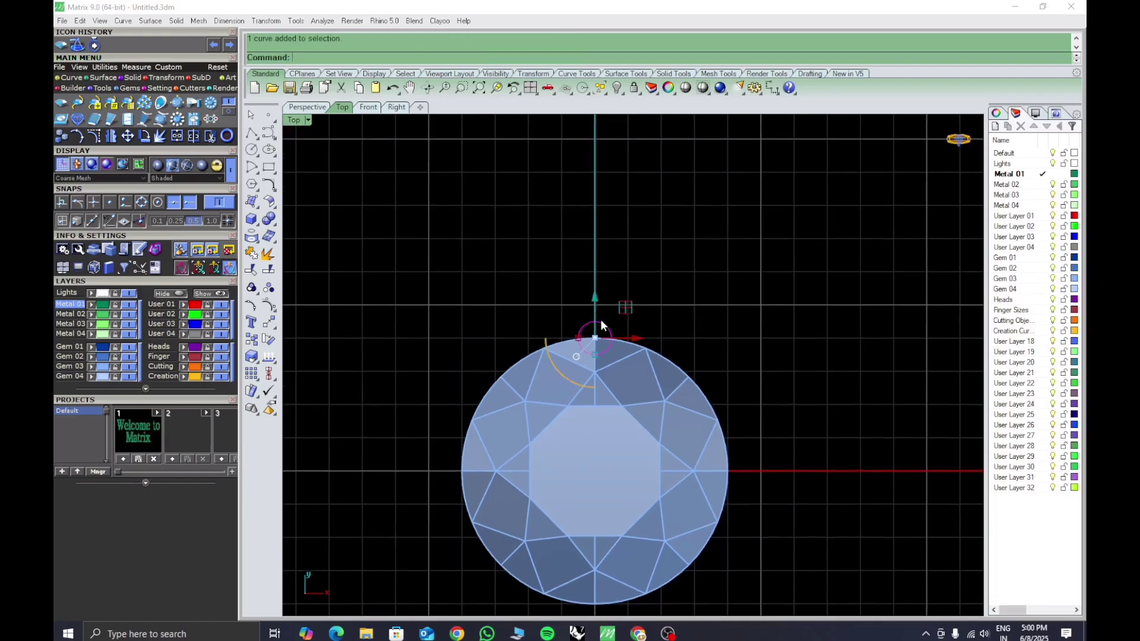
left_click_drag(595, 299, 595, 285)
key("Delete")
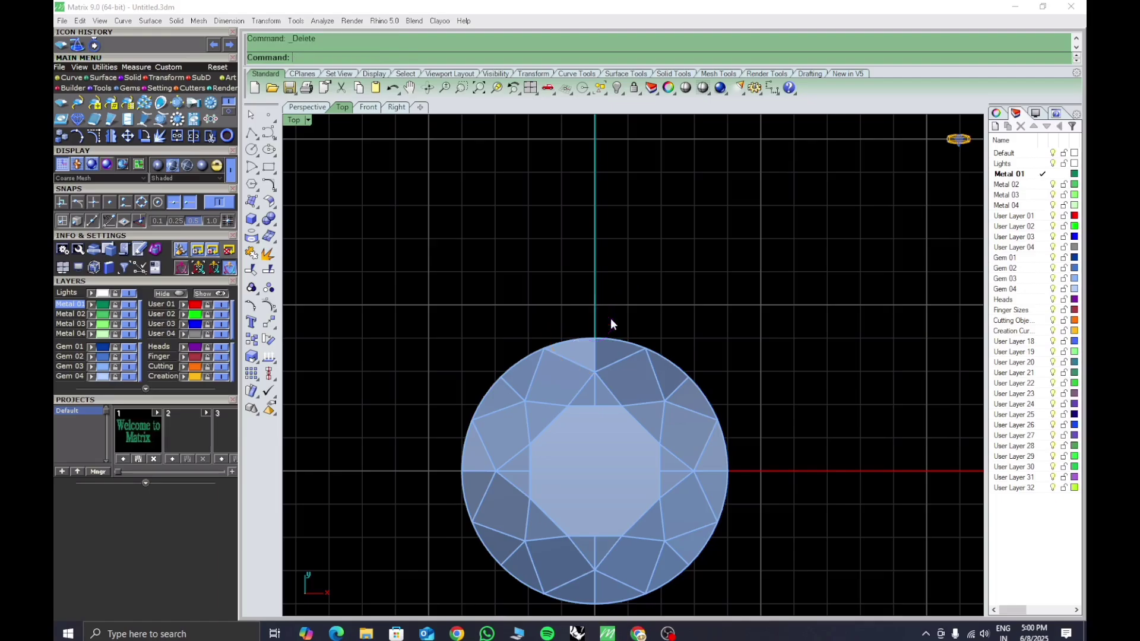
Draw a 1.2 mm diameter circle at the diamond's girdle point on the Y axis and move it just outside the gem
left_click(252, 150)
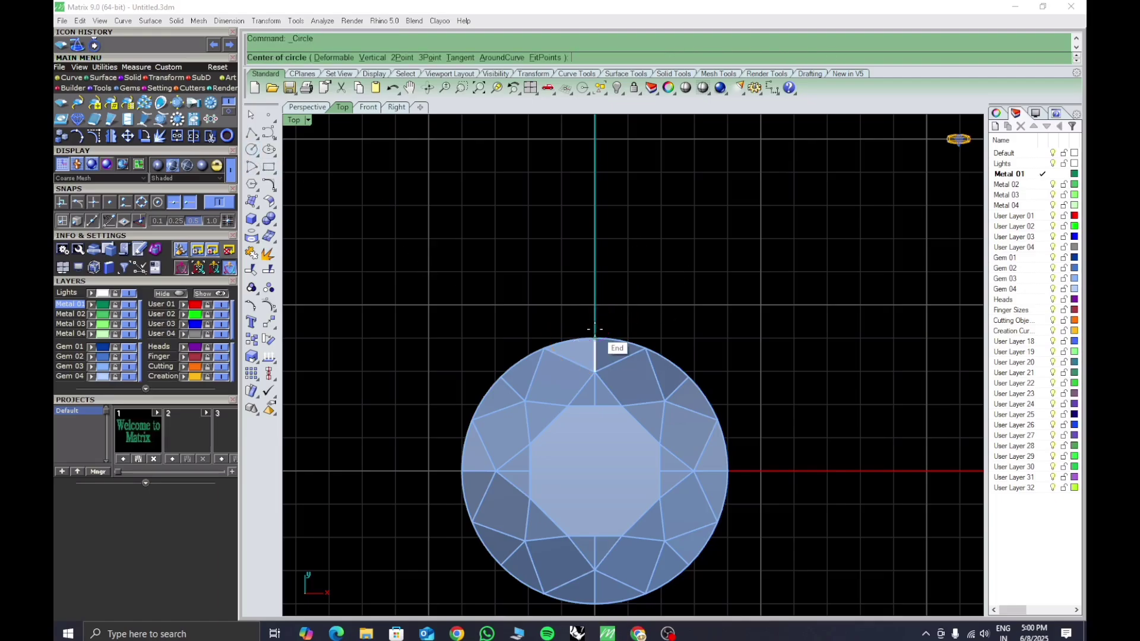
left_click(595, 336)
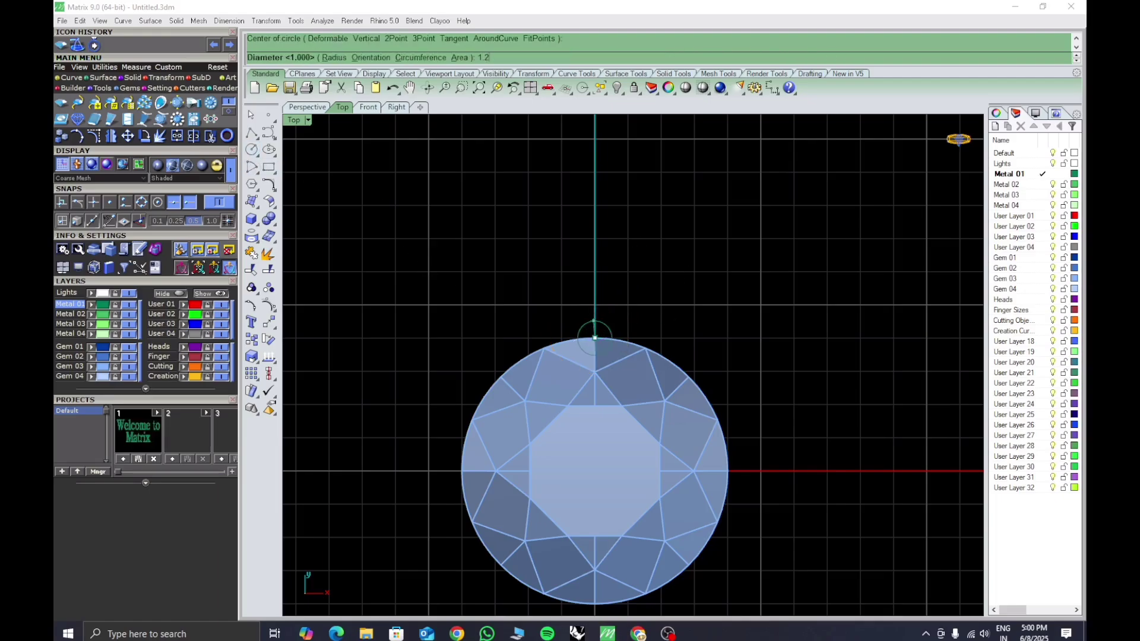
key("Return")
left_click(594, 321)
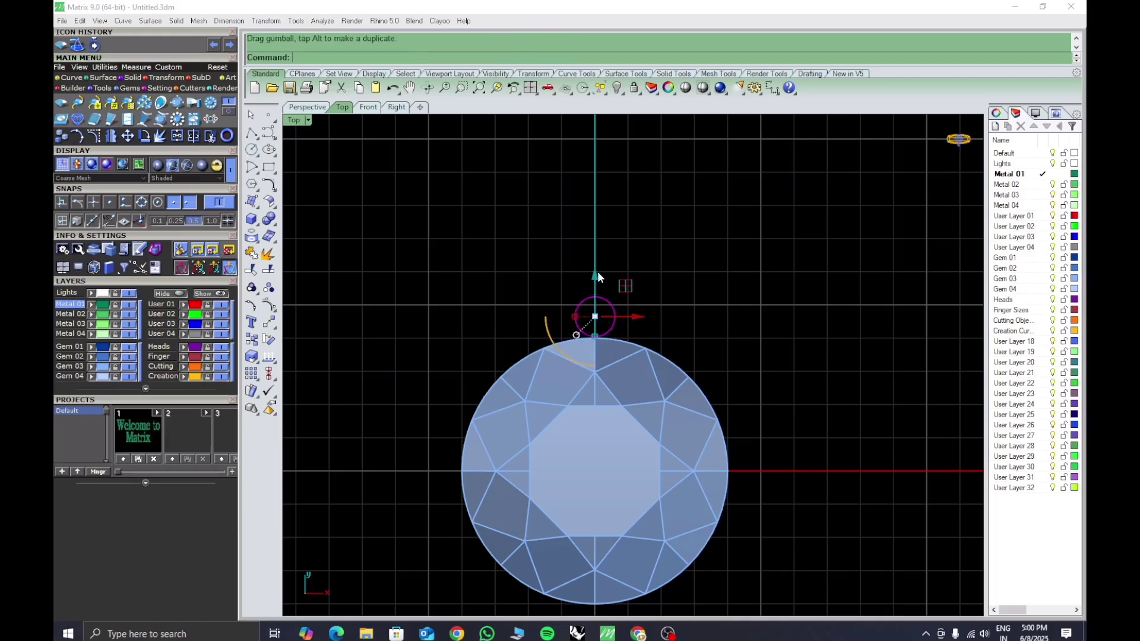
Hide the Gem 03 layer and move the small circle along the Y axis until it touches the ring's outer edge
scroll(611, 324, "up", 3)
left_click(129, 367)
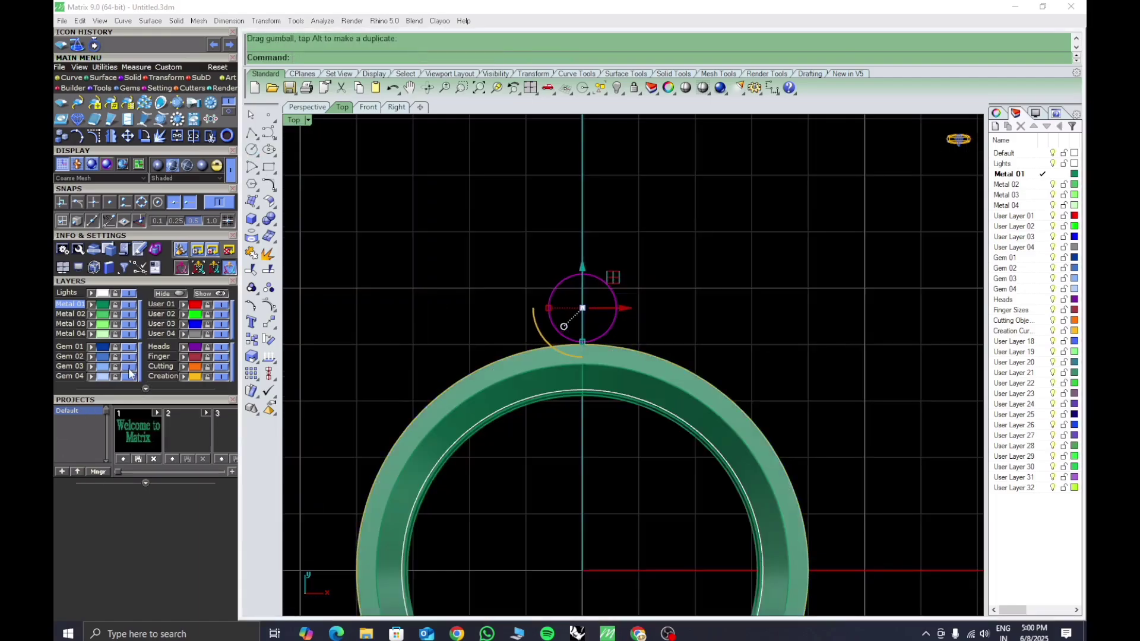
scroll(587, 344, "up", 5)
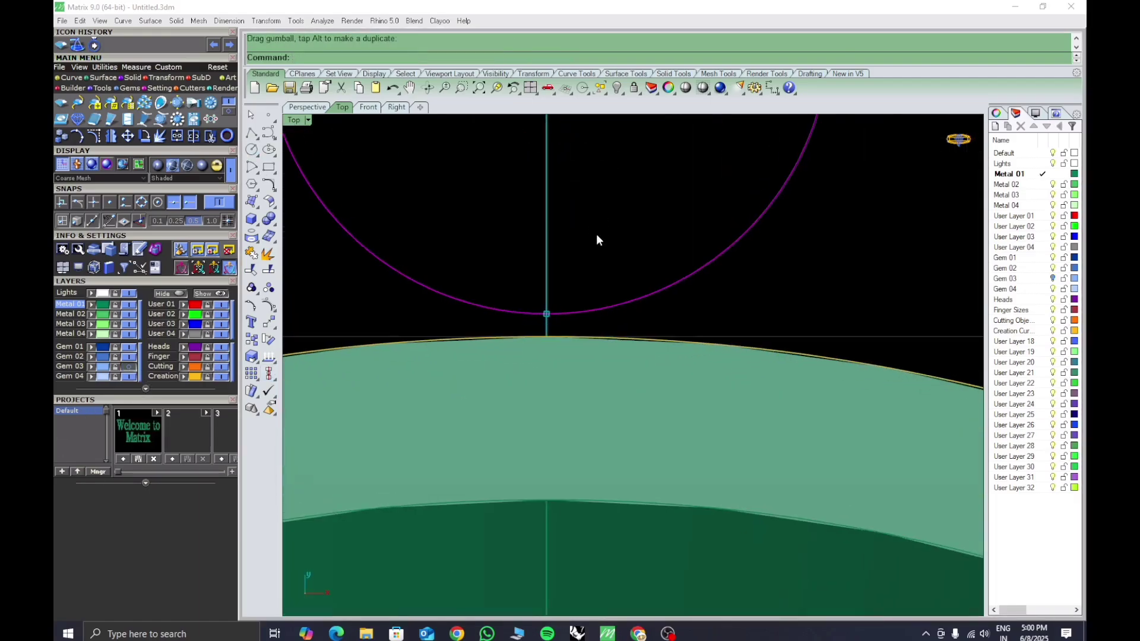
left_click(269, 322)
left_click(850, 246)
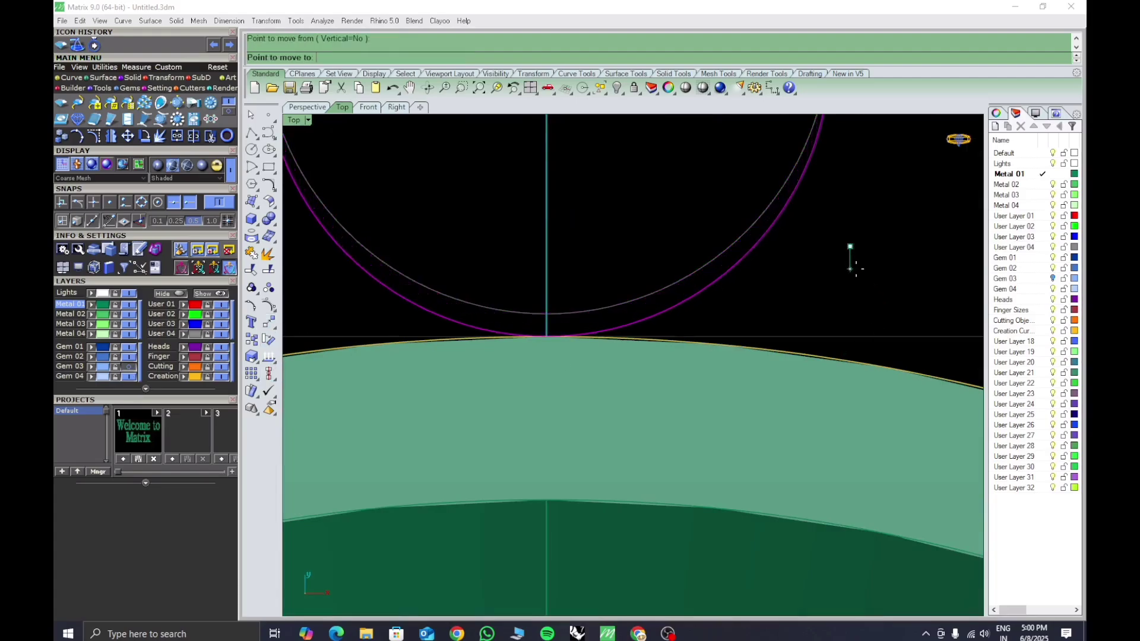
left_click(851, 256)
scroll(666, 322, "down", 4)
Shift the small circle 0.2 mm inward so that it overlaps the ring's outer edge
left_click(649, 272)
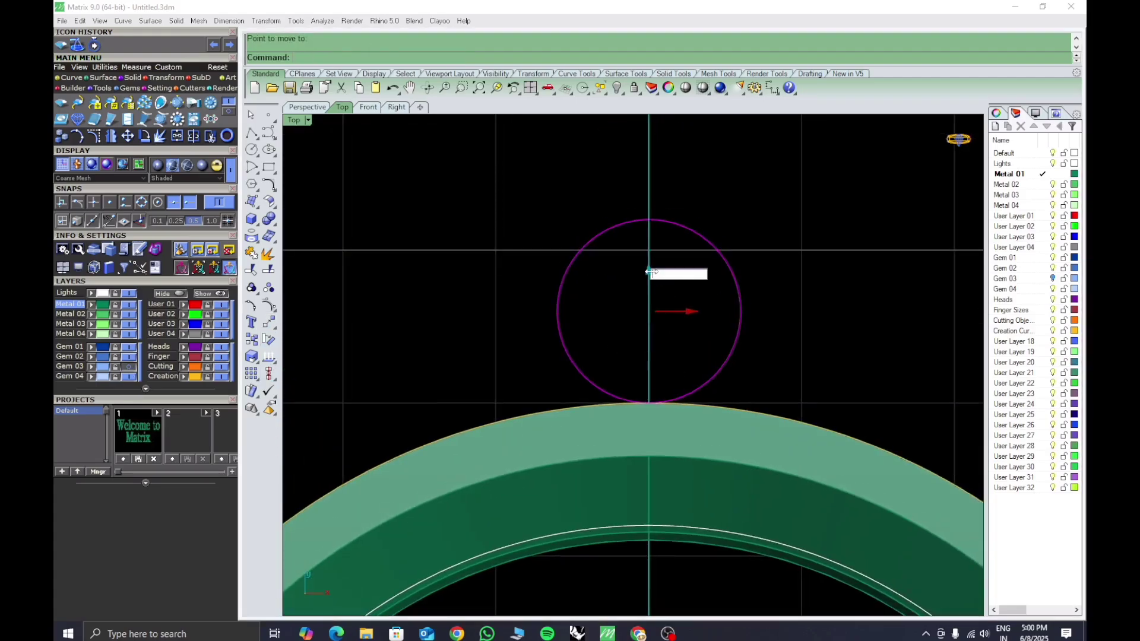
type("-2")
key("Return")
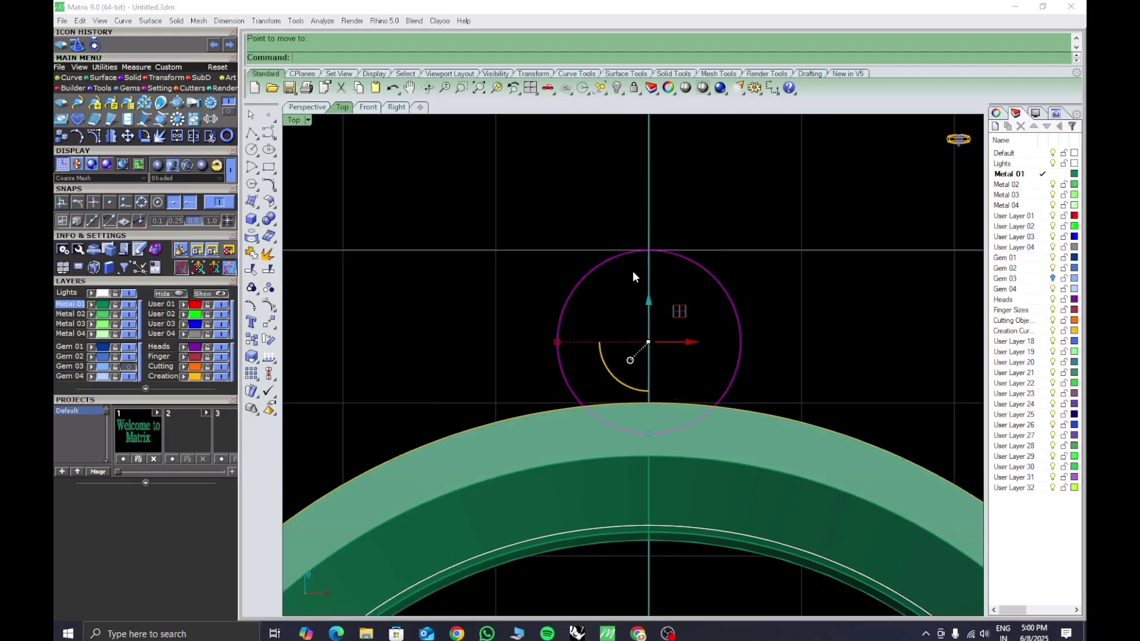
left_click(523, 350)
scroll(643, 326, "down", 4)
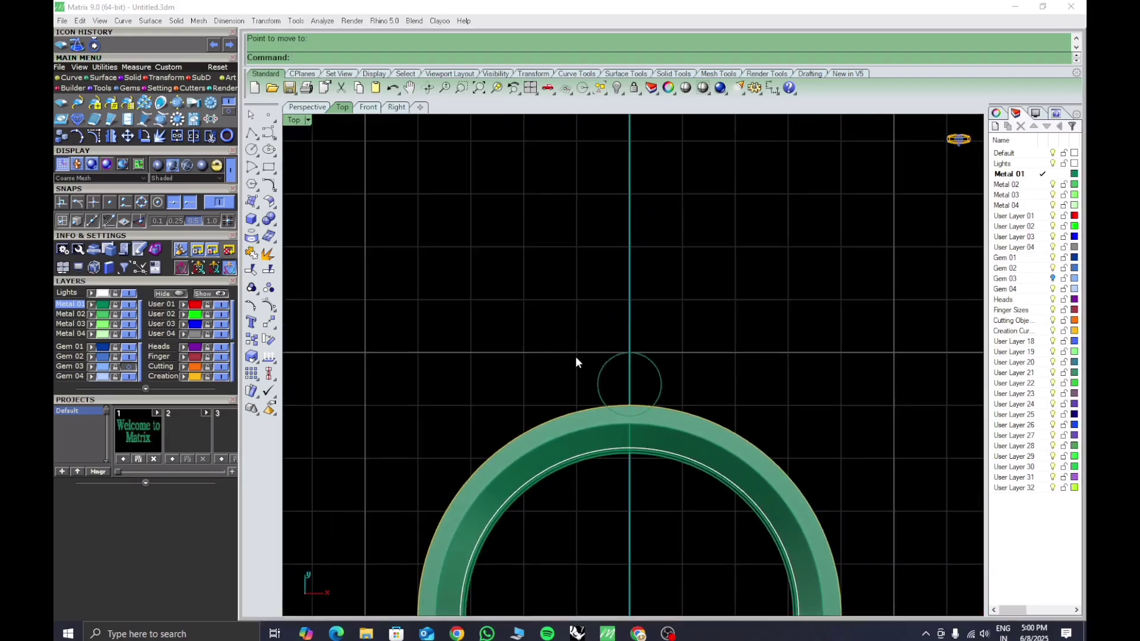
Show the Gem 03 layer again and, in the Right view, raise the small circle above the diamond's table
left_click(600, 367)
left_click(307, 108)
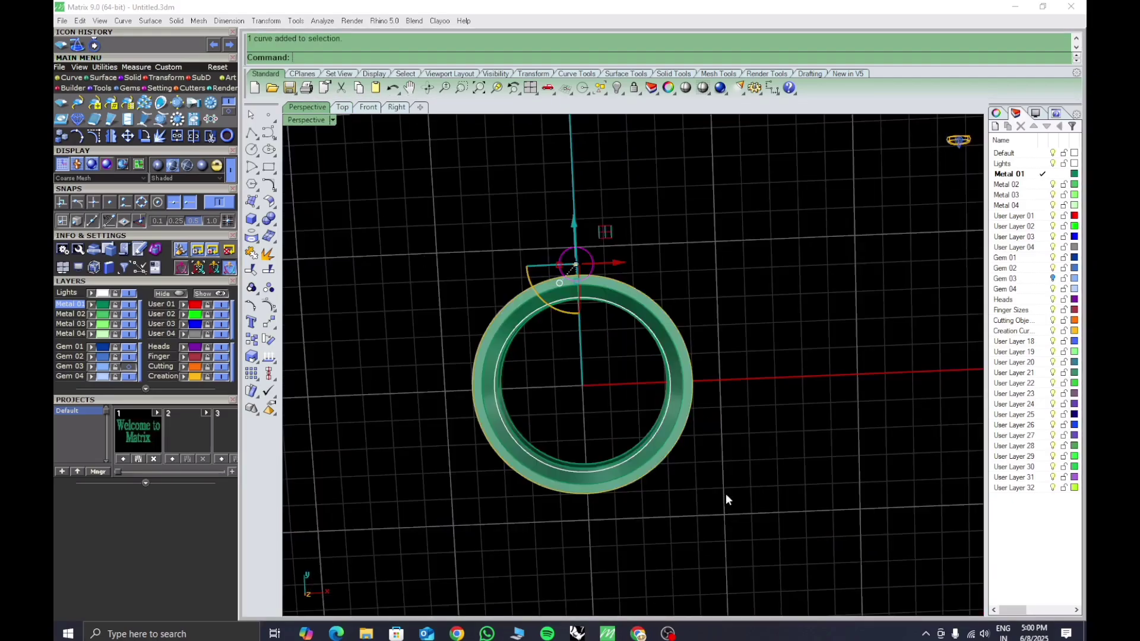
right_click_drag(726, 493, 710, 364)
right_click_drag(766, 493, 750, 422)
scroll(743, 459, "up", 5)
right_click_drag(741, 461, 696, 392)
scroll(739, 419, "down", 3)
left_click(130, 367)
left_click(397, 107)
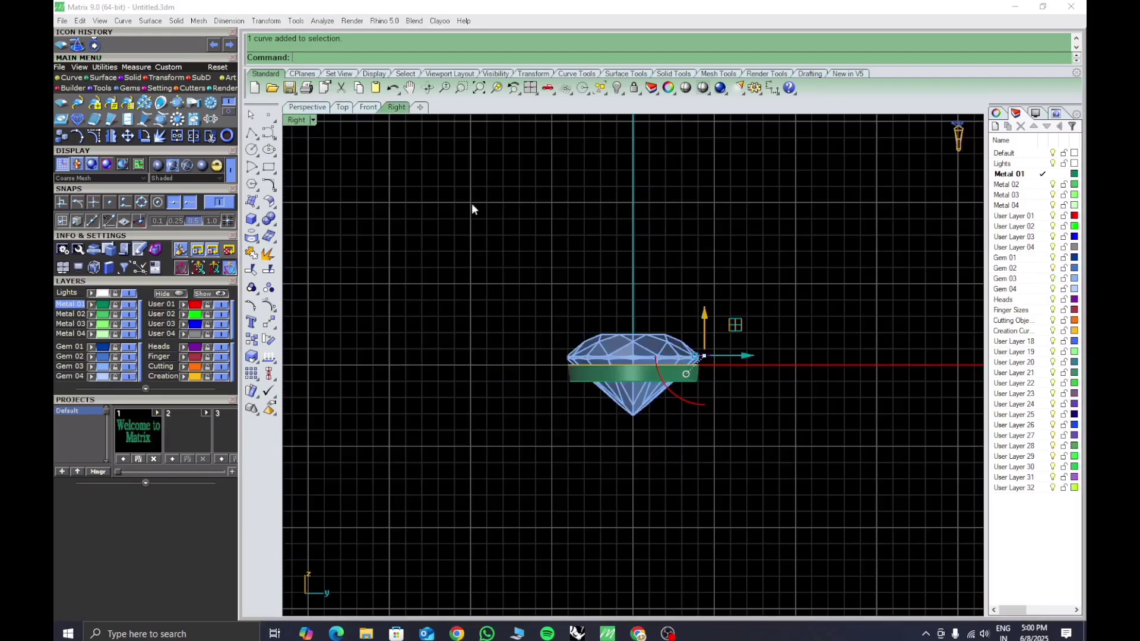
scroll(759, 429, "up", 5)
left_click_drag(643, 293, 645, 229)
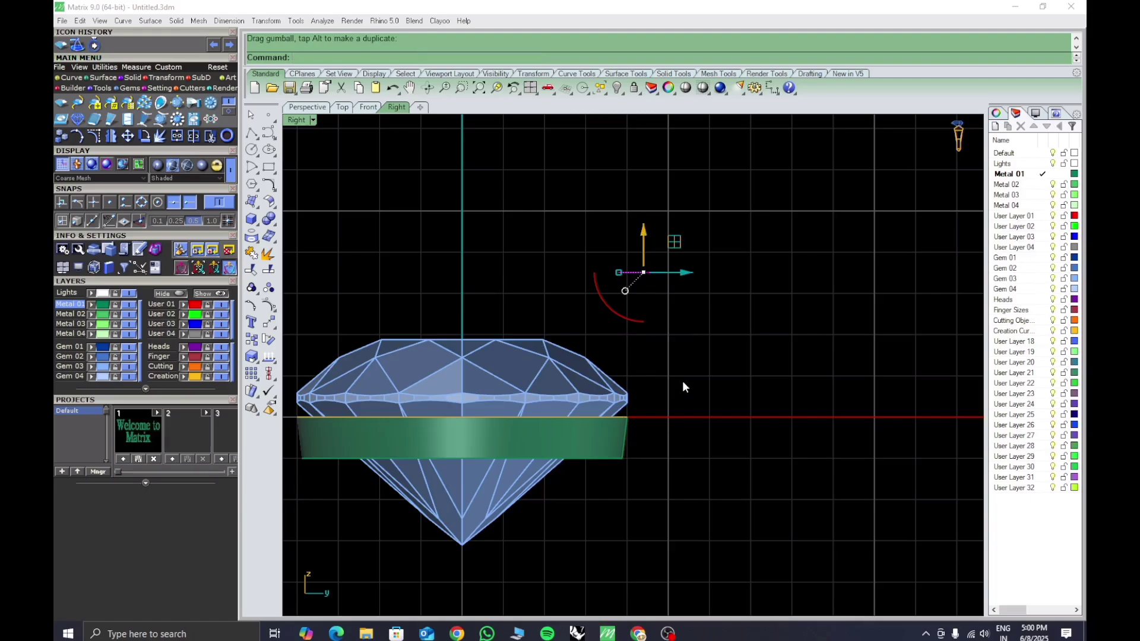
left_click_drag(646, 230, 646, 245)
Extrude the raised circle downward as a solid prong ending level with the ring's bottom face
right_click_drag(678, 396, 693, 381)
type("ExtrudeCrv")
key("Return")
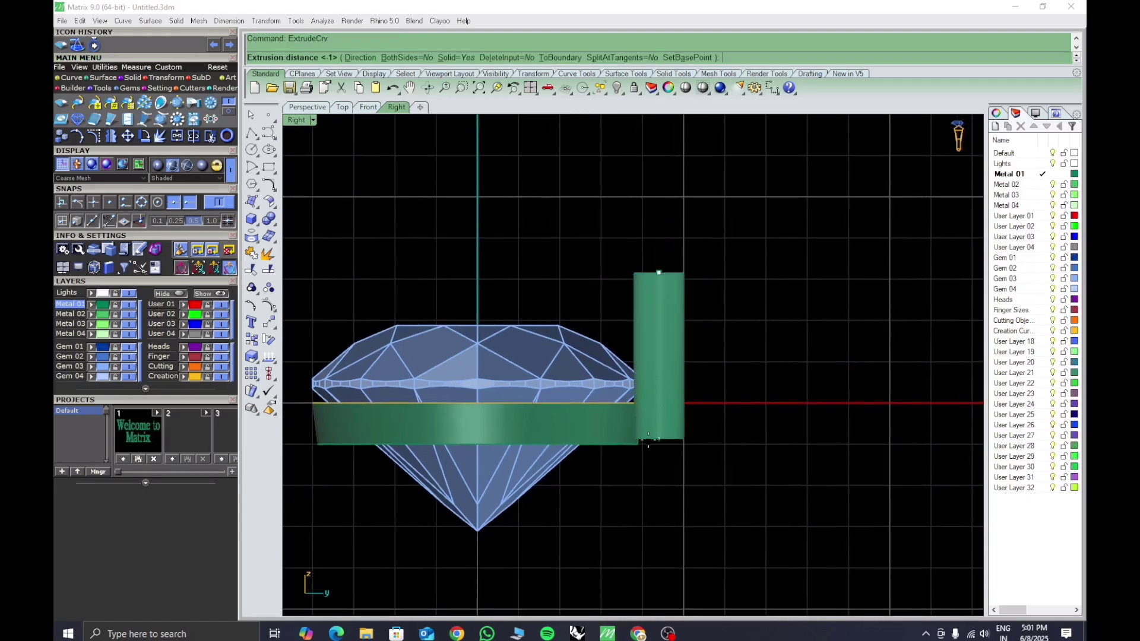
left_click(644, 444)
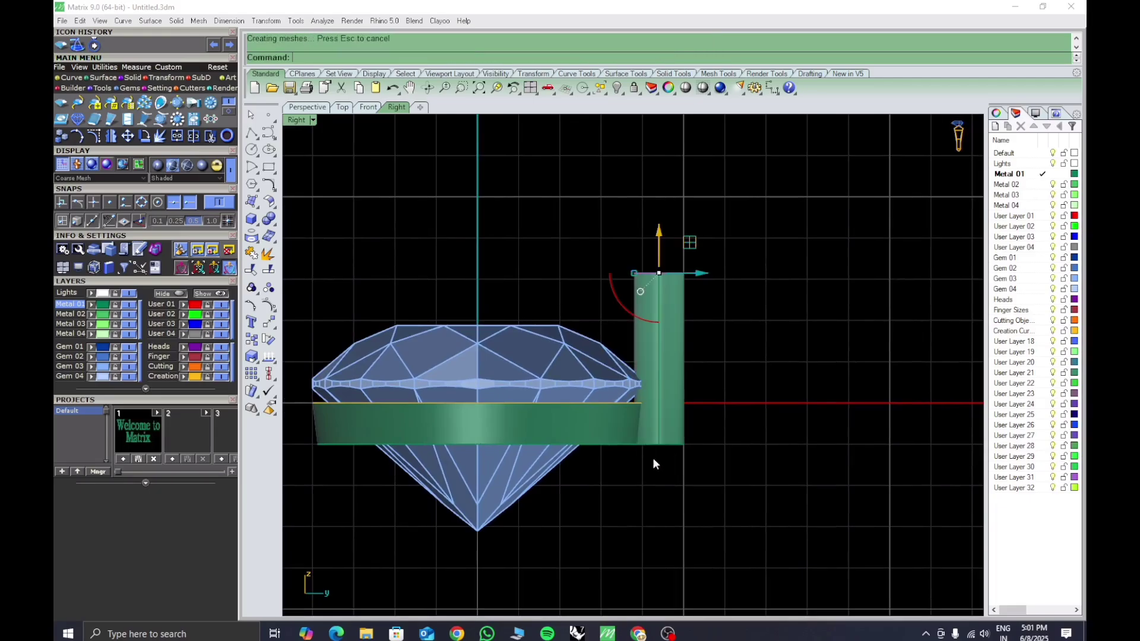
mouse_move(687, 476)
right_mouse_down()
mouse_move(688, 461)
mouse_move(687, 470)
right_mouse_up()
right_click_drag(588, 376, 636, 412)
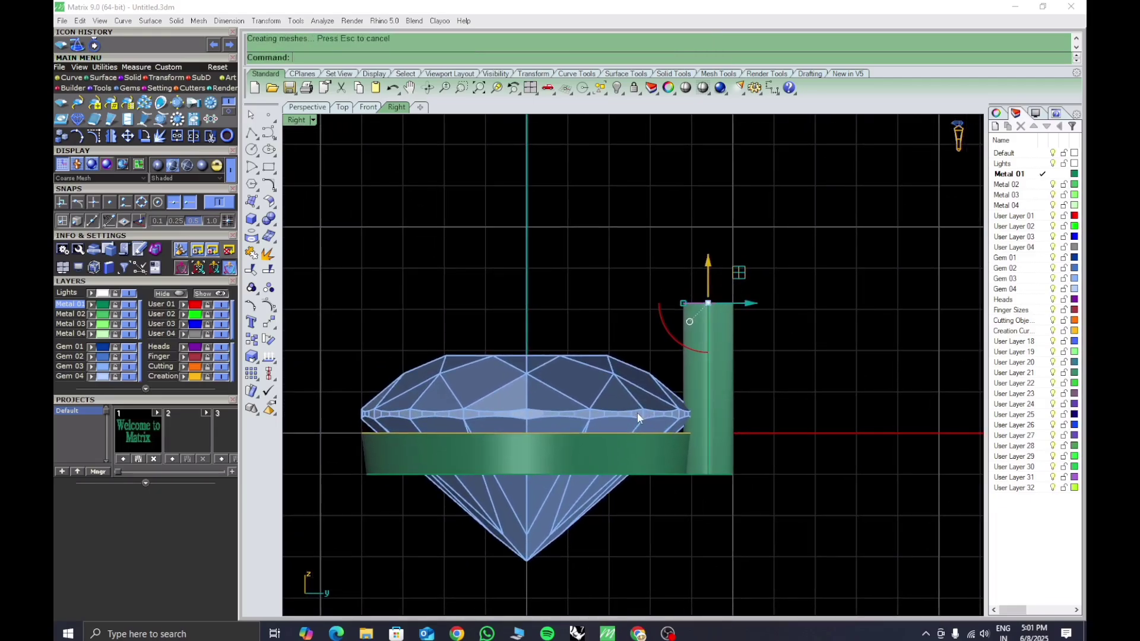
Round the prong's top edge in the Perspective view with a 0.59 mm FilletEdge
left_click(314, 111)
right_click_drag(463, 285, 688, 411)
left_click(748, 409)
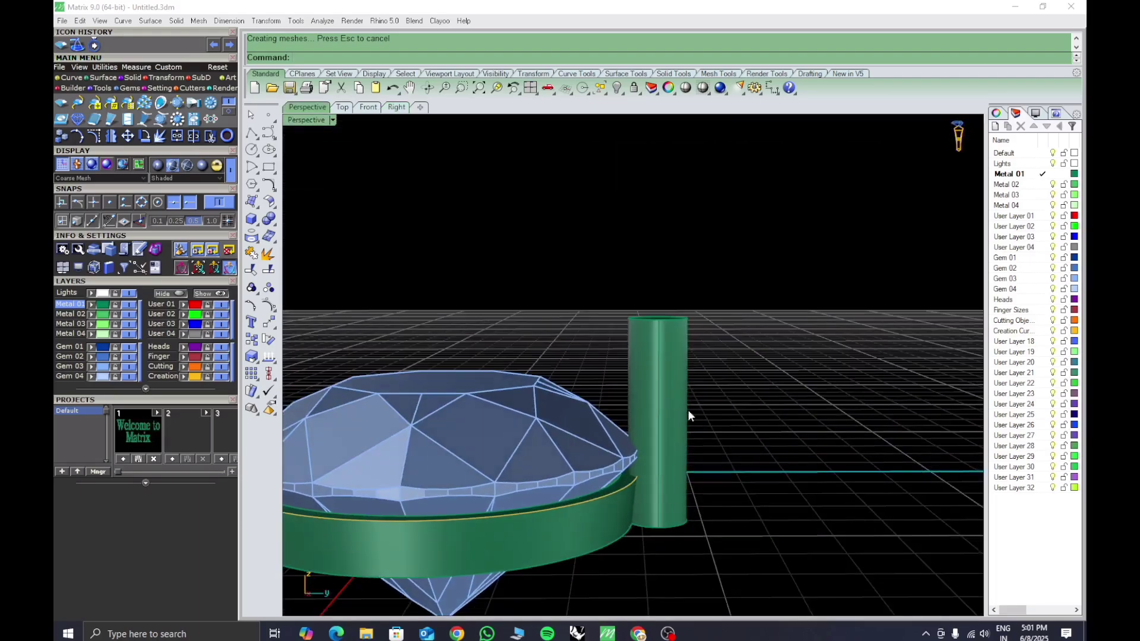
left_click(651, 419)
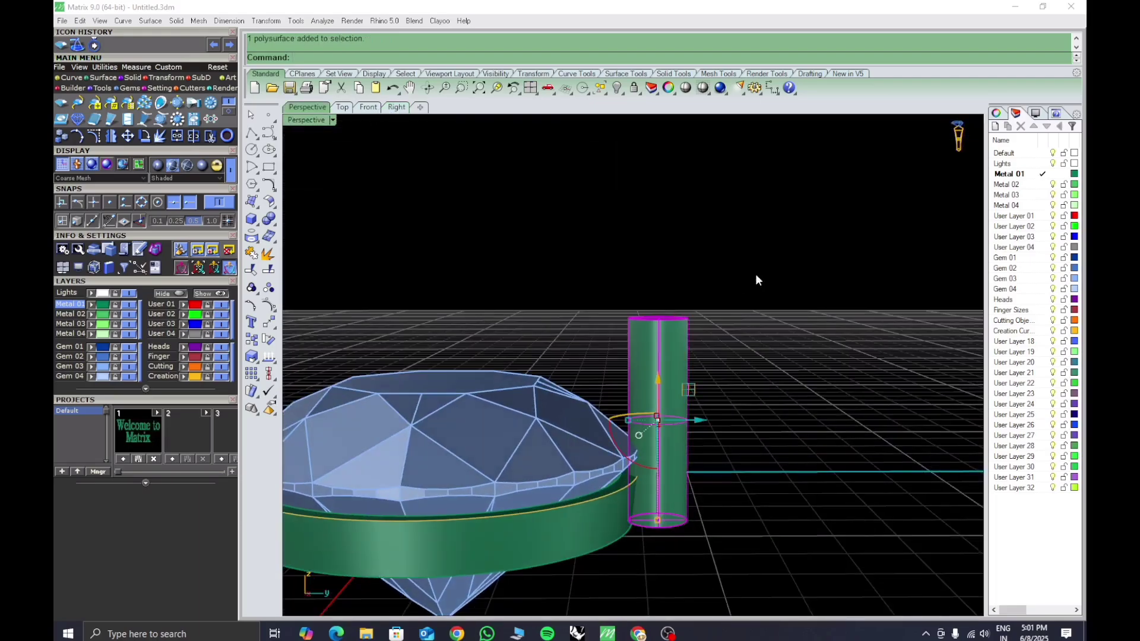
right_click_drag(756, 276, 734, 356)
left_click(690, 382)
right_click_drag(688, 297, 677, 351)
right_click(671, 343)
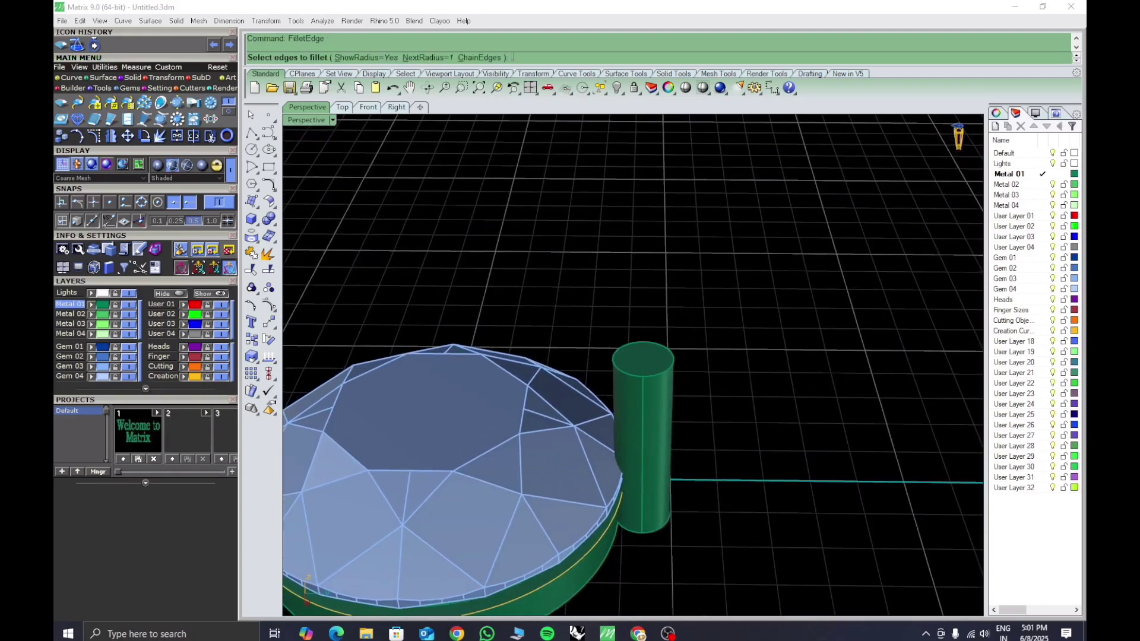
key("Return")
left_click(656, 372)
right_click(657, 373)
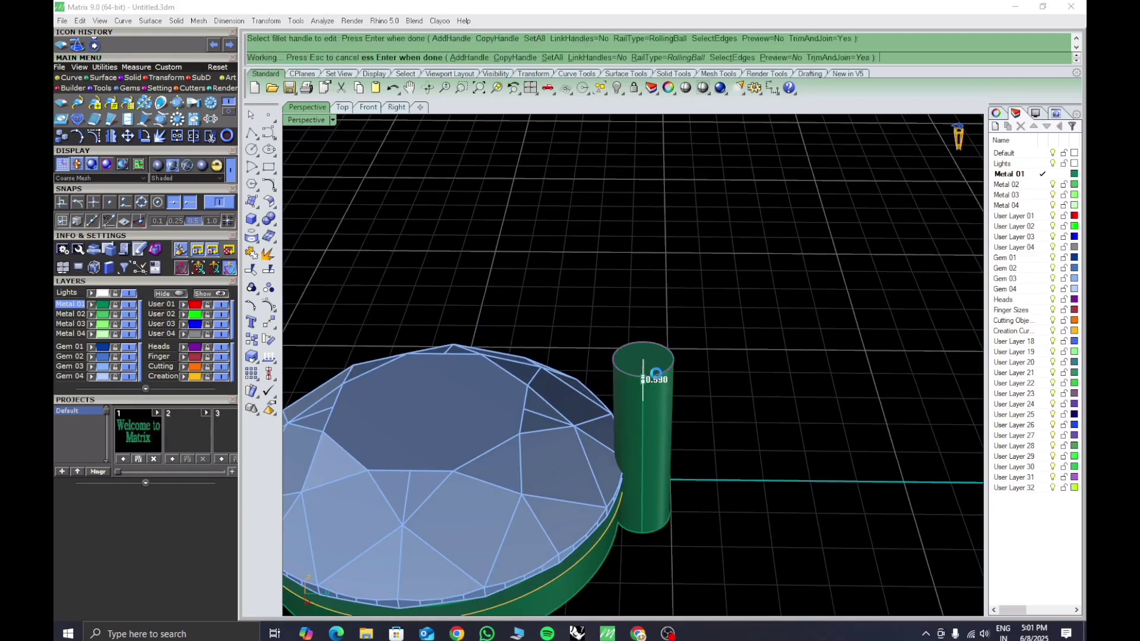
right_click(657, 373)
left_click(662, 359)
right_click_drag(733, 451, 672, 453)
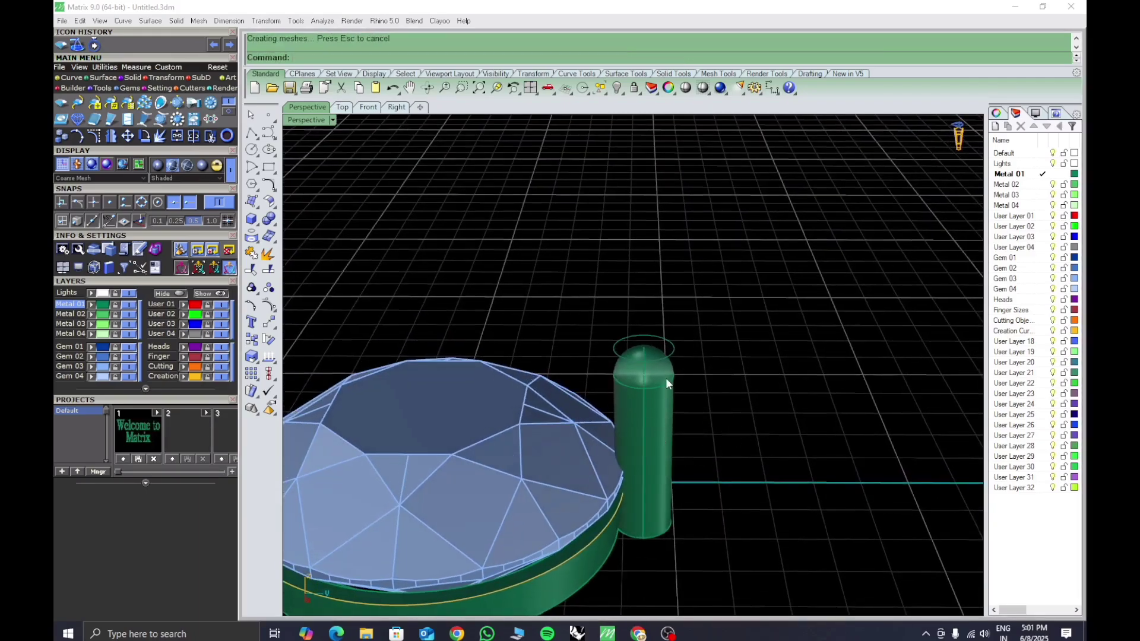
right_click_drag(700, 462, 668, 400)
Rotate the rounded prong slightly in the Right view so its top leans away from the diamond
left_click(668, 399)
left_click(395, 108)
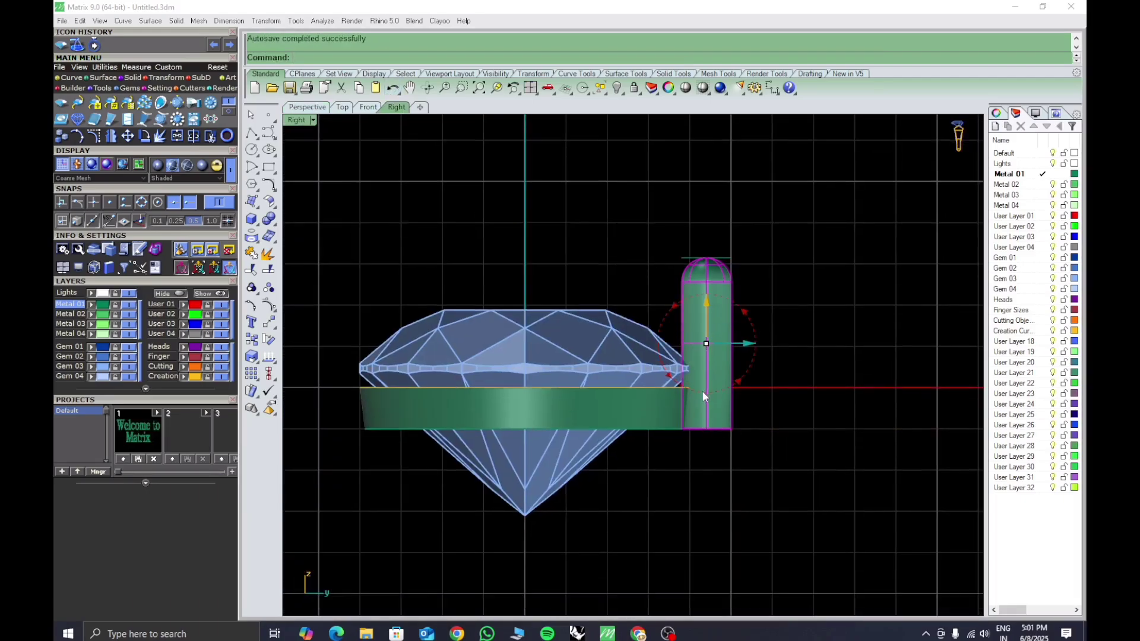
left_click_drag(702, 392, 699, 391)
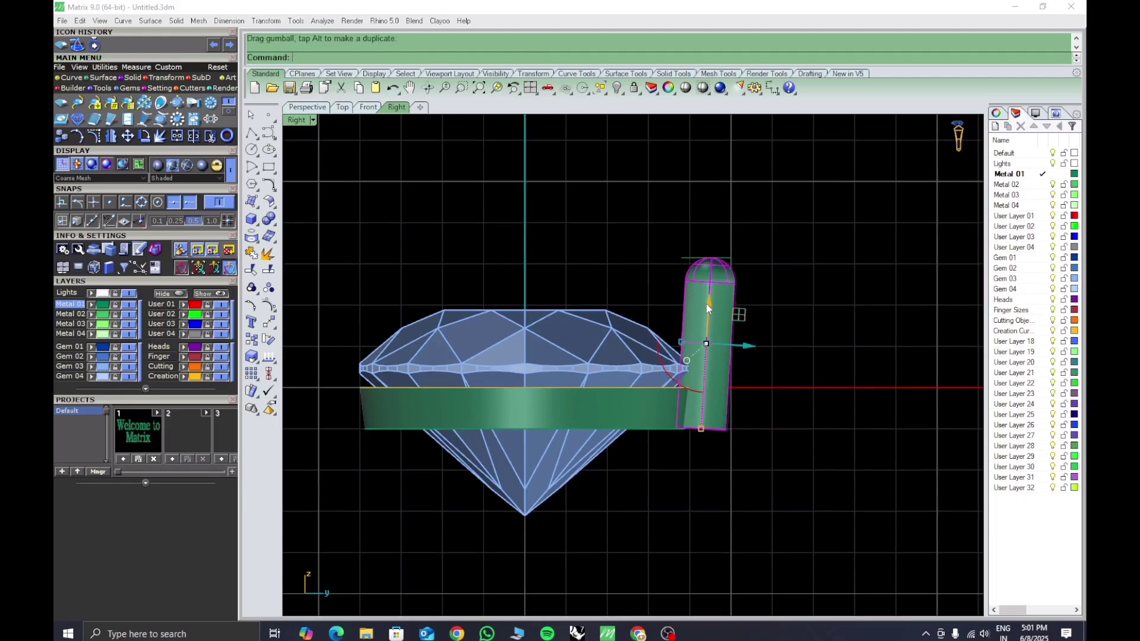
Move the tilted prong down slightly in the Right view so its base drops just below the ring's bottom face
left_click_drag(707, 302, 708, 306)
left_click(703, 447)
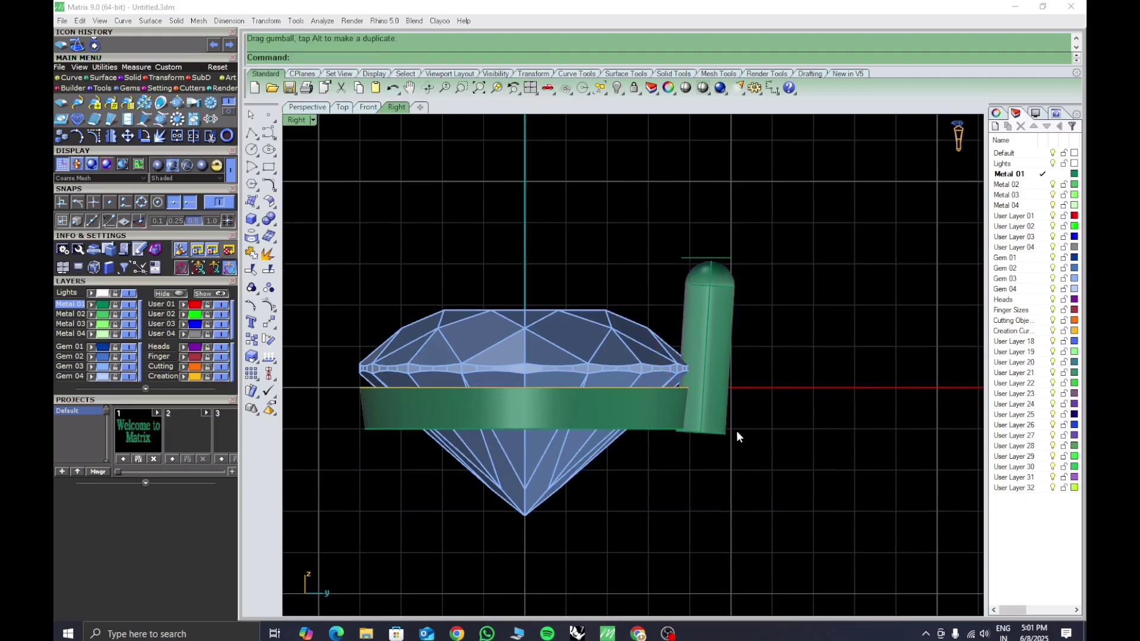
left_click(321, 108)
mouse_move(760, 332)
right_mouse_down()
mouse_move(786, 344)
mouse_move(740, 319)
mouse_move(748, 351)
right_mouse_up()
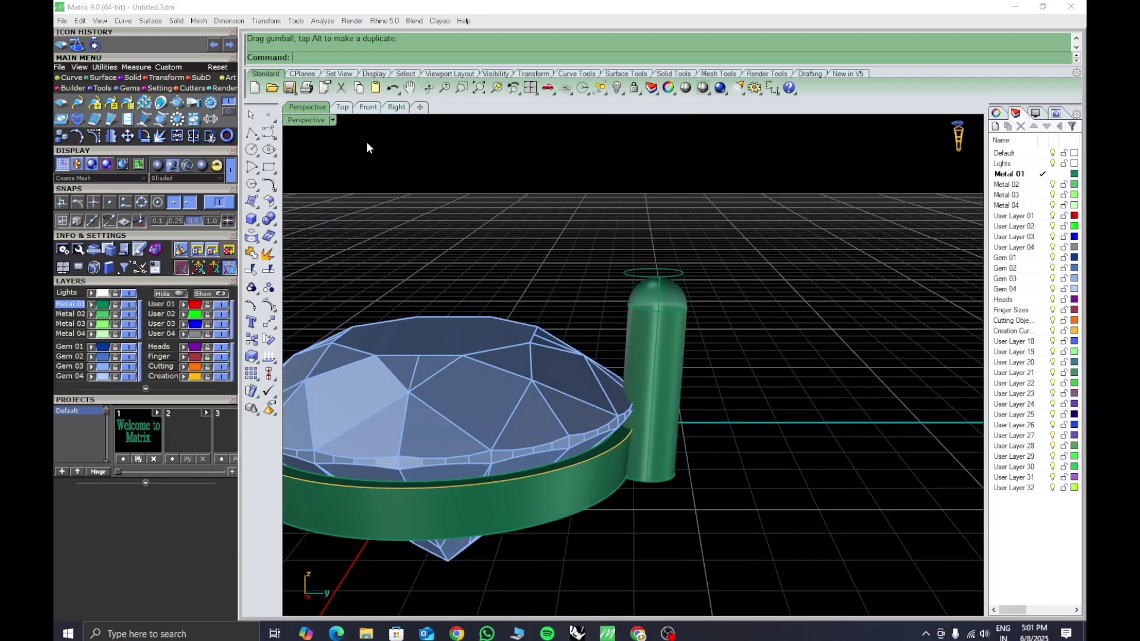
Lengthen the prong upward along its own axis in the Right view with Scale1D, using the centre of its base as origin
left_click(396, 108)
left_click(729, 400)
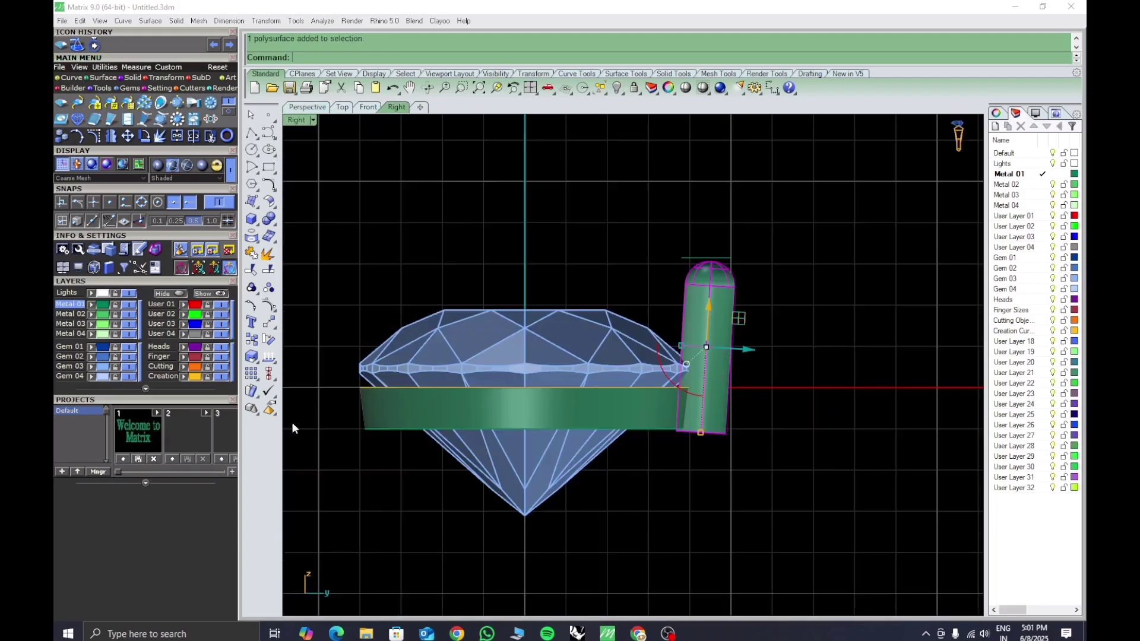
left_click(252, 357)
left_click(702, 433)
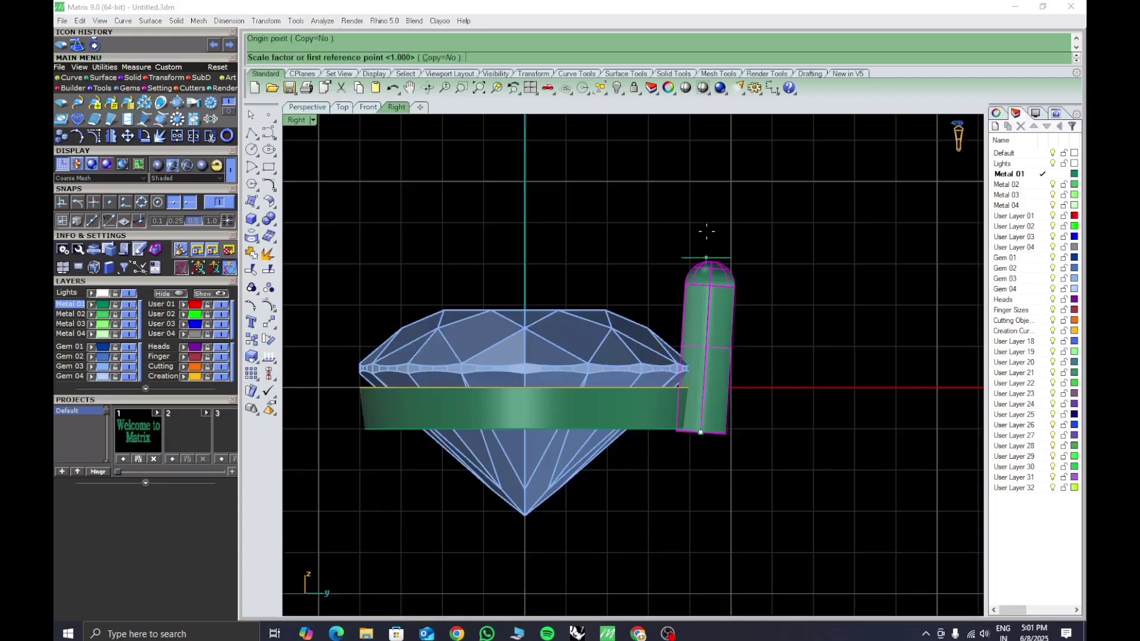
left_click(713, 223)
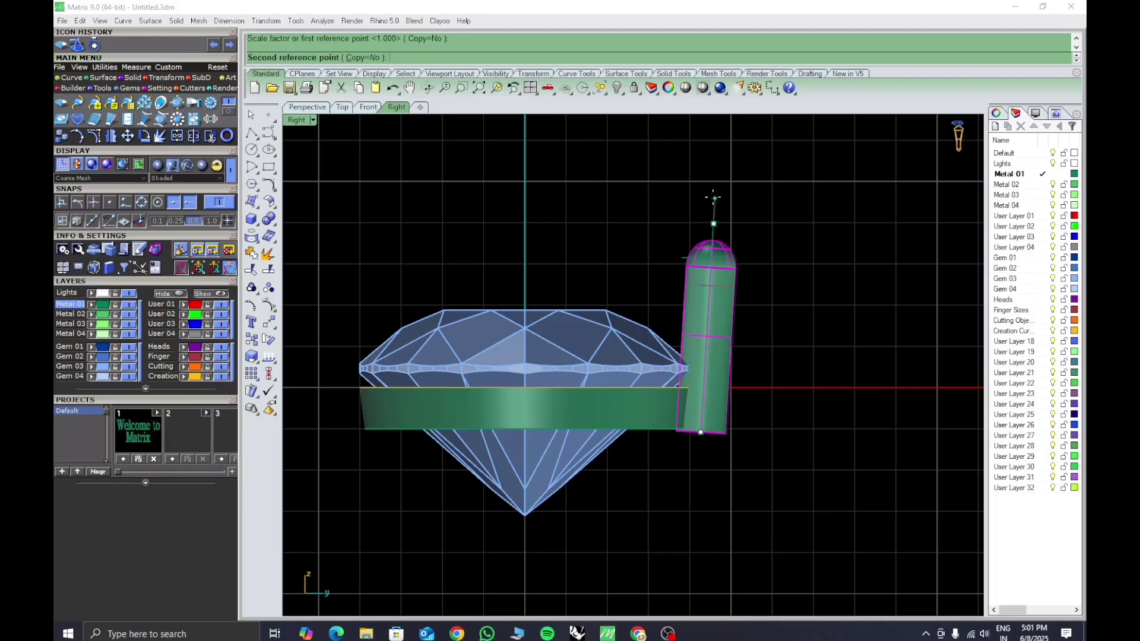
left_click(714, 198)
left_click(867, 420)
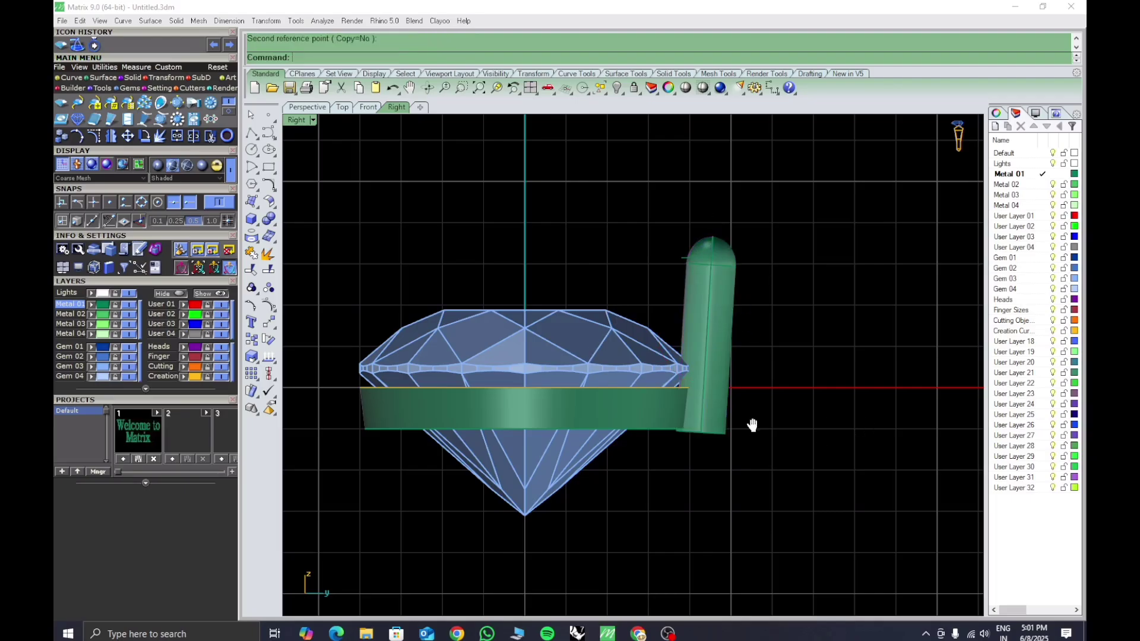
left_click(307, 107)
scroll(728, 414, "down", 8)
right_click_drag(586, 403, 672, 336)
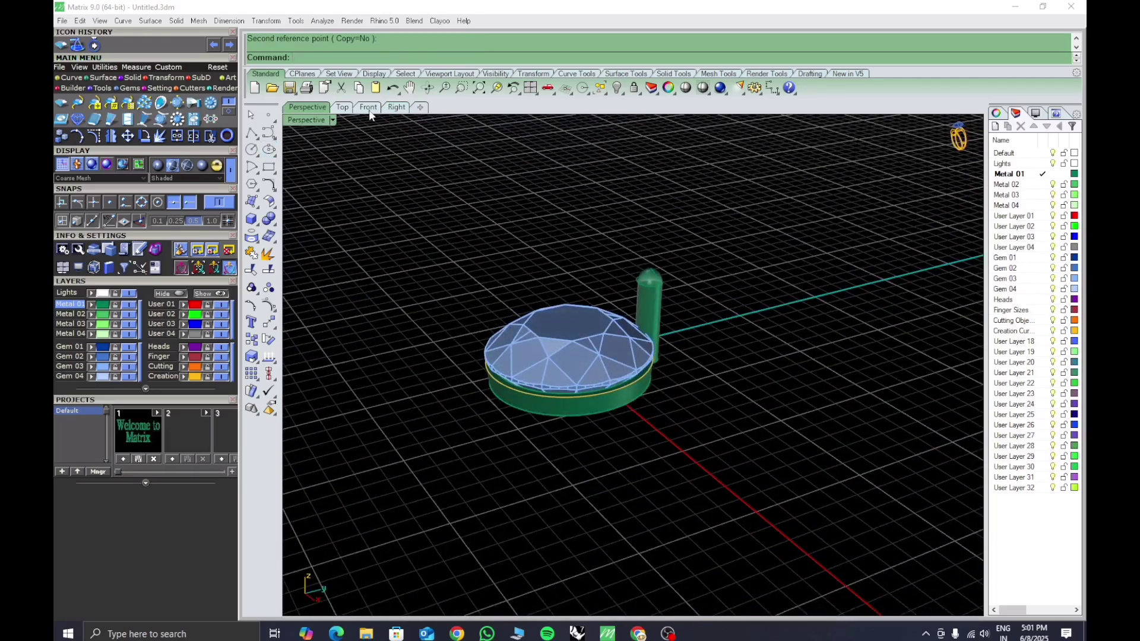
Trim the prong's base level with the ring's bottom face using a horizontal line drawn in the Right view, then delete the line
left_click(368, 107)
scroll(579, 382, "up", 3)
left_click(399, 109)
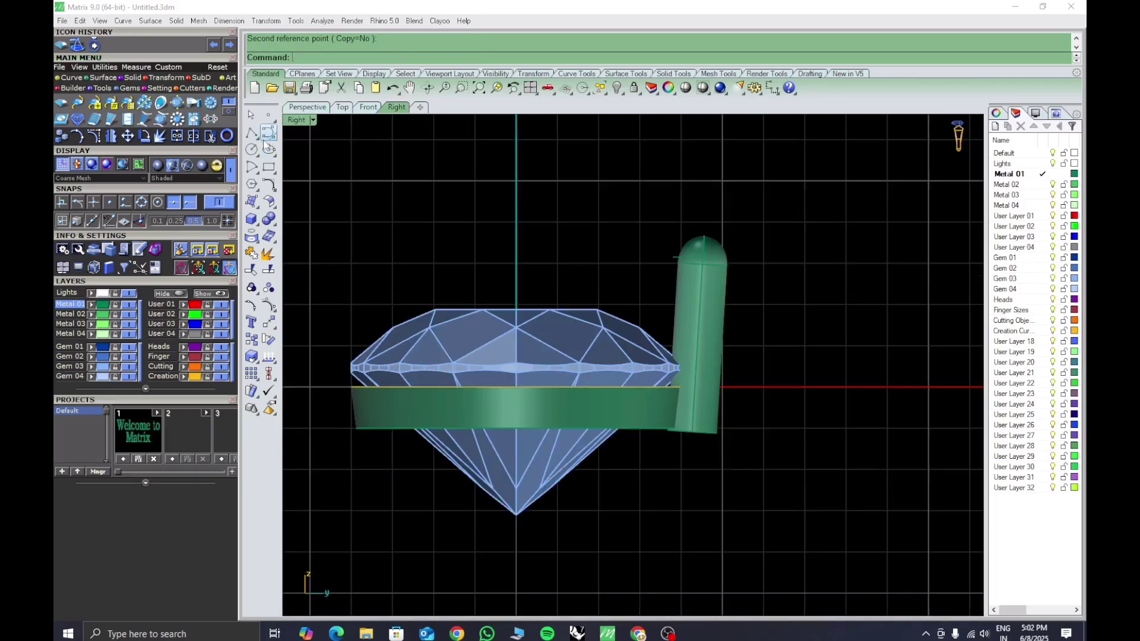
left_click(251, 133)
left_click(644, 428)
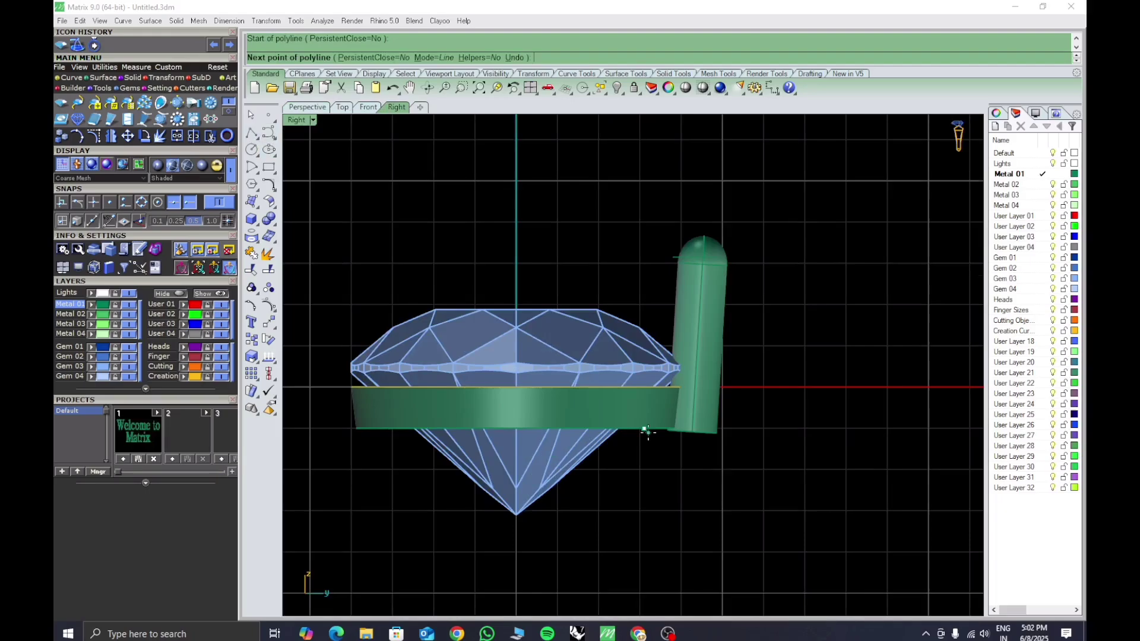
left_click(802, 429)
key("Return")
key("ctrl+t")
scroll(715, 440, "up", 5)
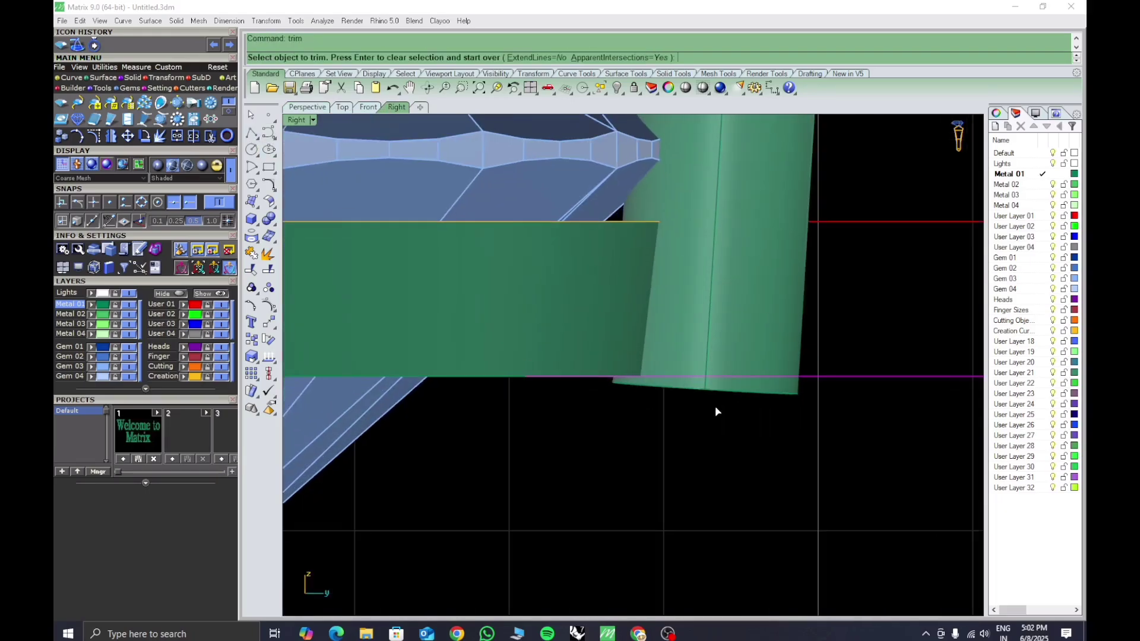
key("Escape")
key("Delete")
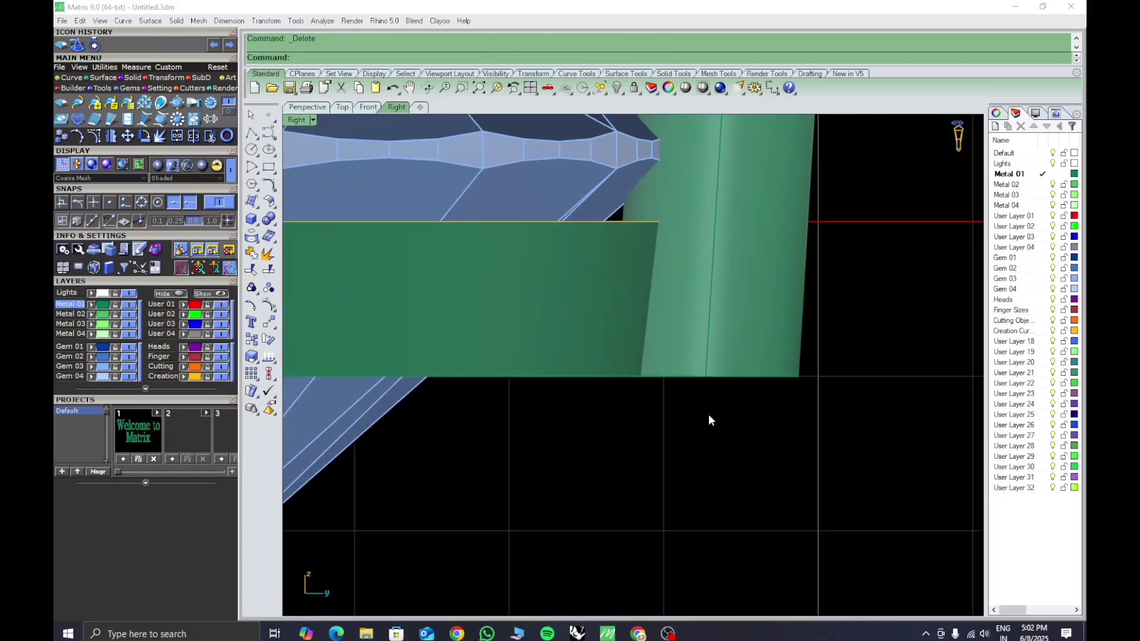
Cap the open base of the trimmed prong to make it a closed solid
scroll(708, 415, "down", 5)
type("Cap")
key("Return")
scroll(707, 396, "down", 4)
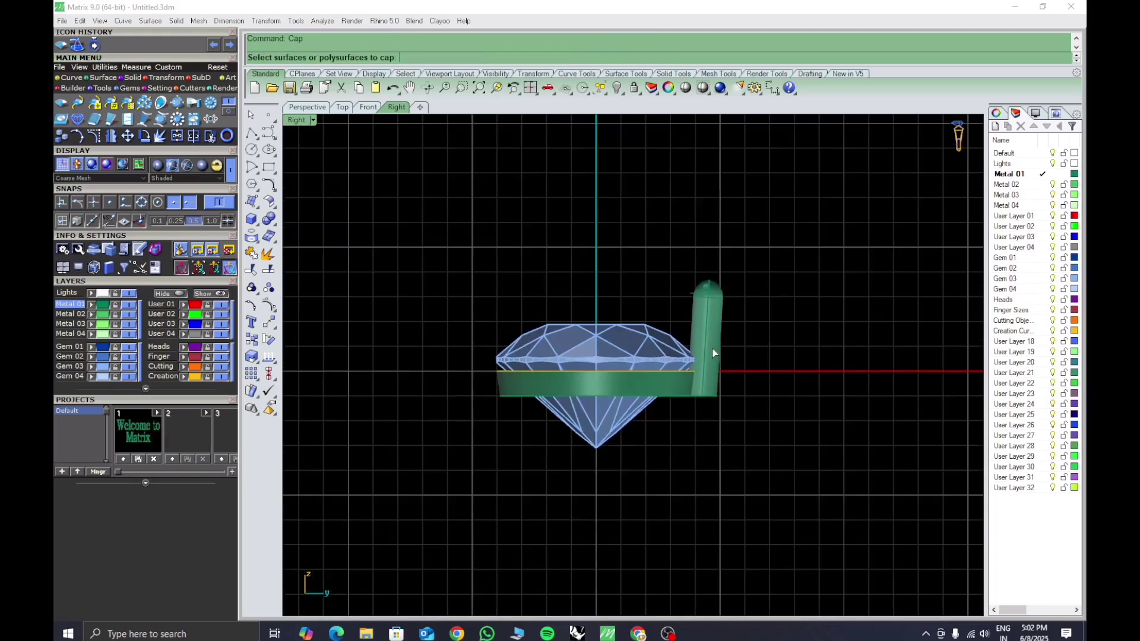
left_click(712, 348)
key("Return")
left_click(320, 108)
right_click_drag(634, 380, 719, 433)
Rotate the prong 45 degrees around the origin in the Top view
left_click(343, 108)
right_click_drag(534, 323, 540, 262)
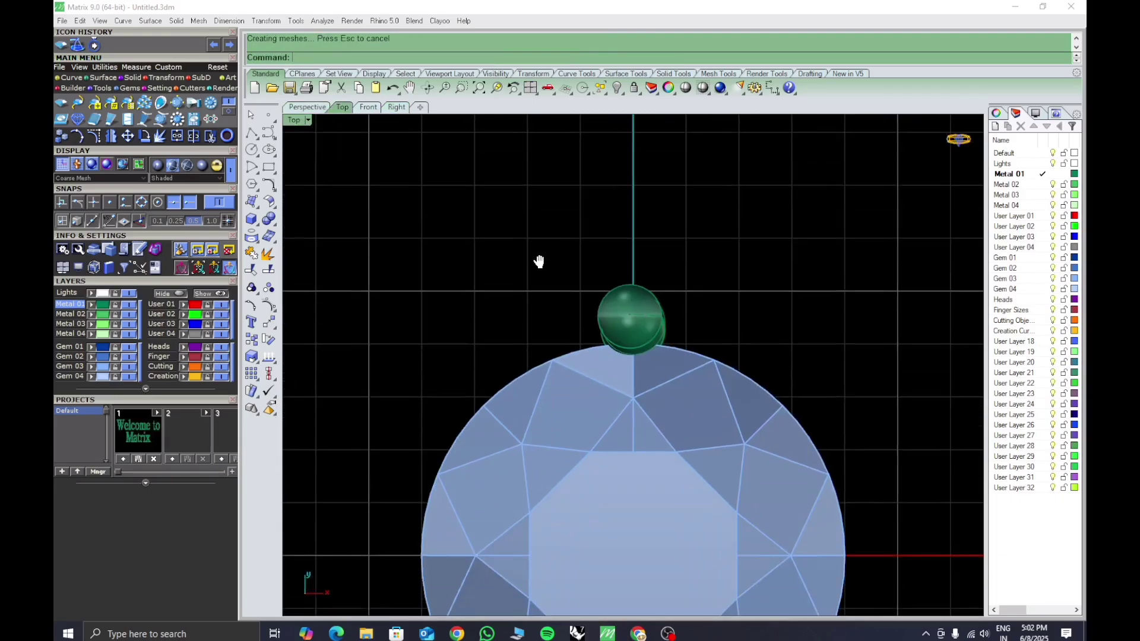
left_click(651, 306)
scroll(665, 348, "up", 5)
scroll(587, 291, "down", 5)
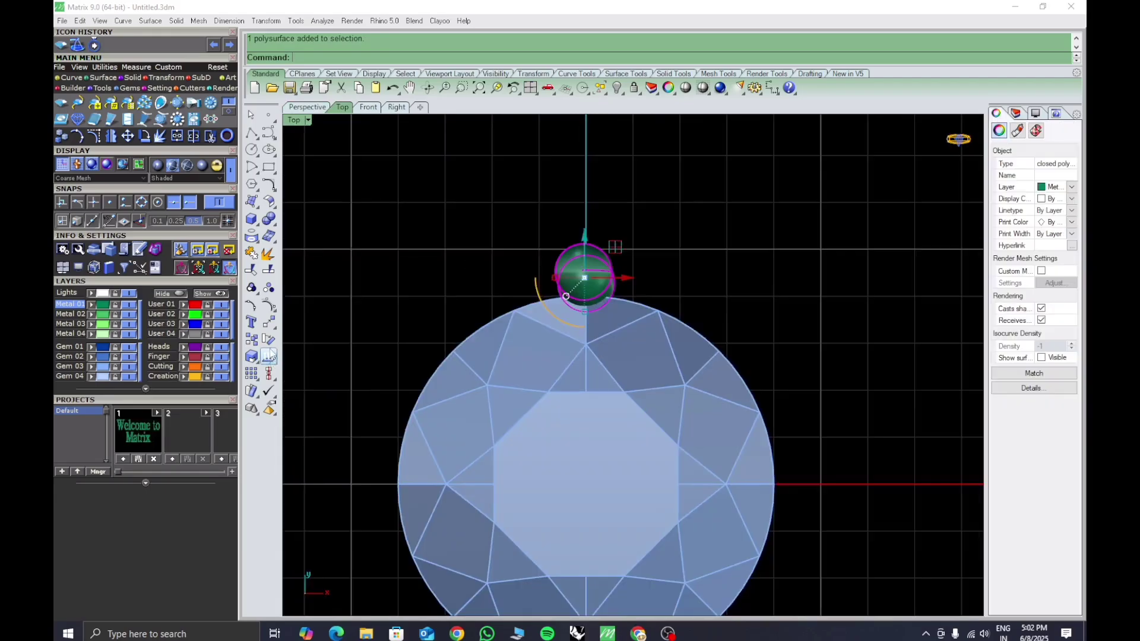
left_click(269, 356)
left_click(586, 484)
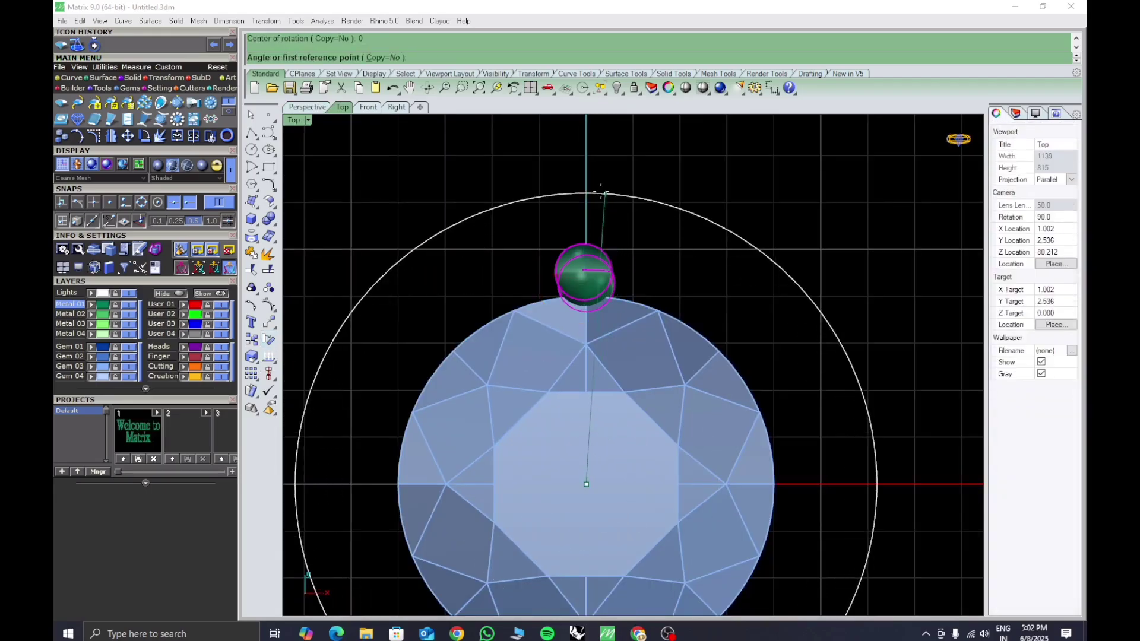
left_click(586, 190)
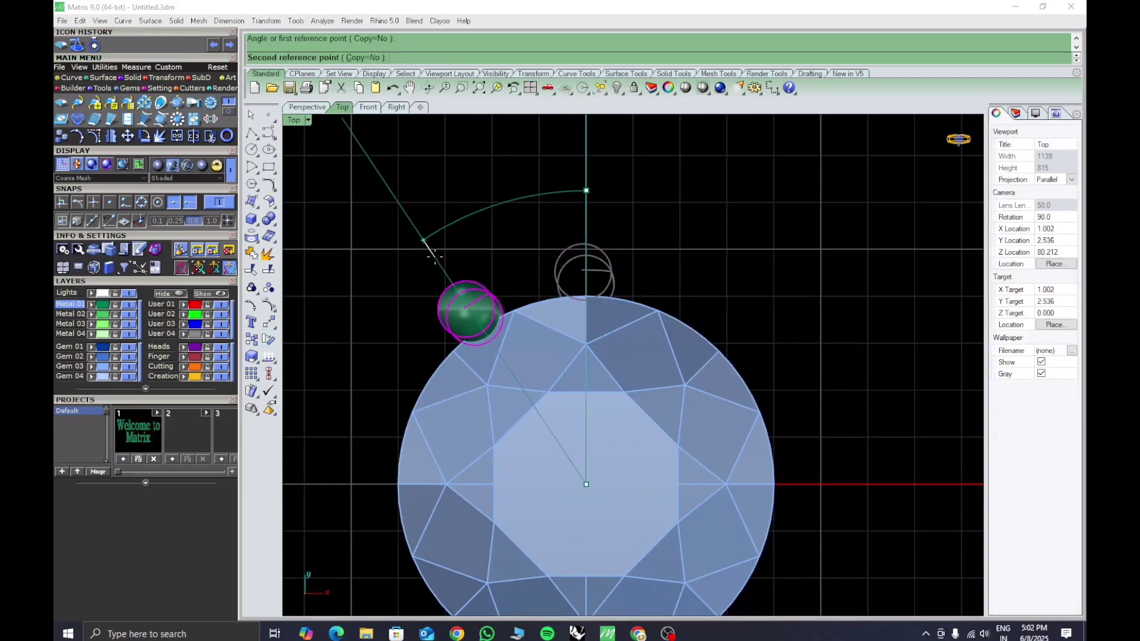
key("Return")
scroll(507, 295, "down", 2)
Polar-array the rotated prong around the origin with 4 items over a 360-degree fill angle
left_click(514, 294)
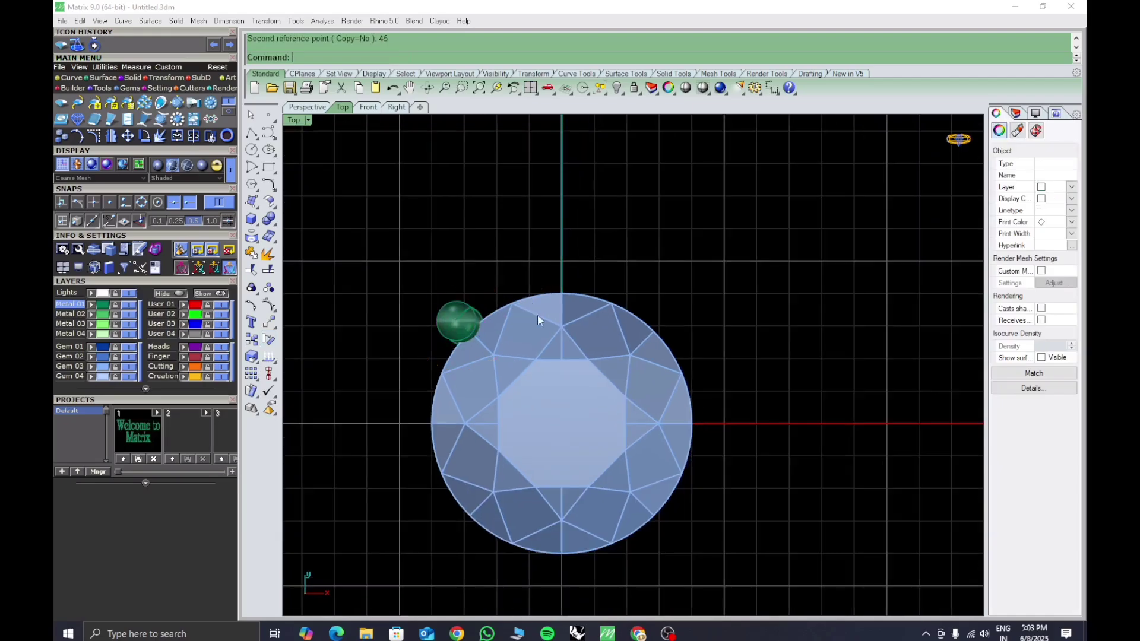
right_click_drag(456, 315, 518, 397)
left_click(518, 397)
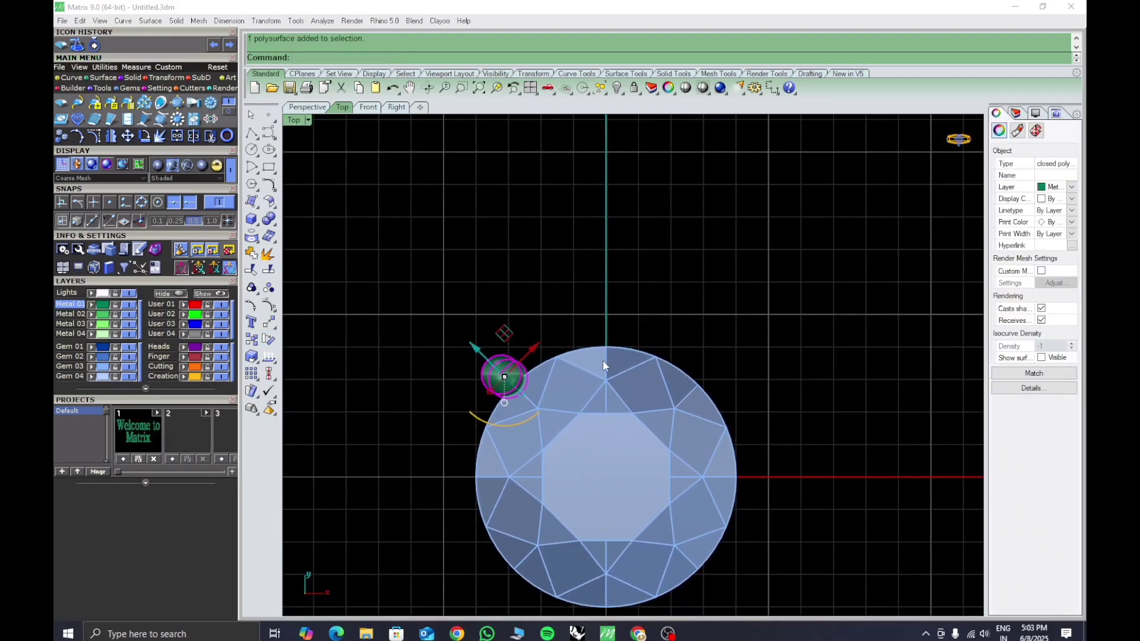
type("ar")
key("Return")
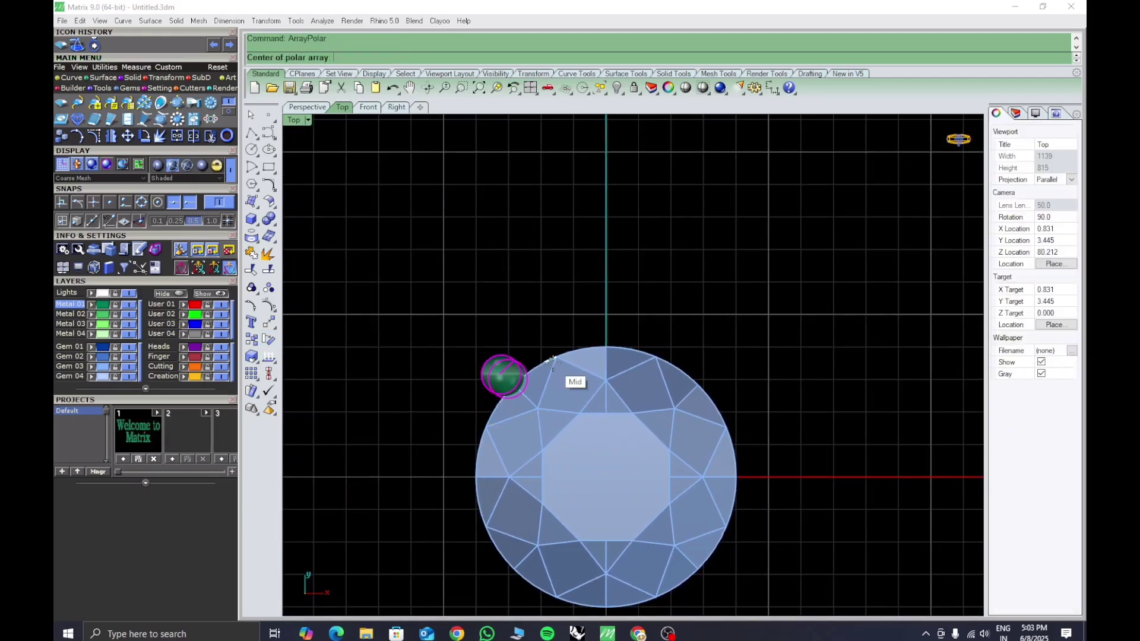
type("0")
key("Return")
type("4")
key("Return")
key("Return")
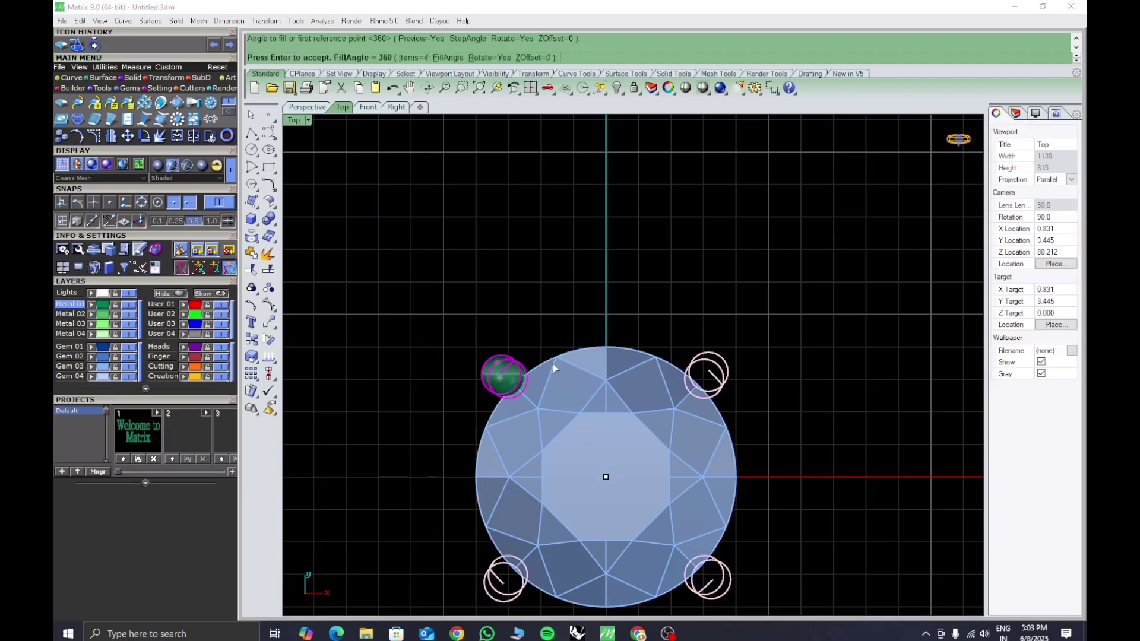
key("Return")
Examine the four arrayed prongs around the diamond from several angles in the Perspective view
scroll(557, 241, "down", 2)
left_click(310, 108)
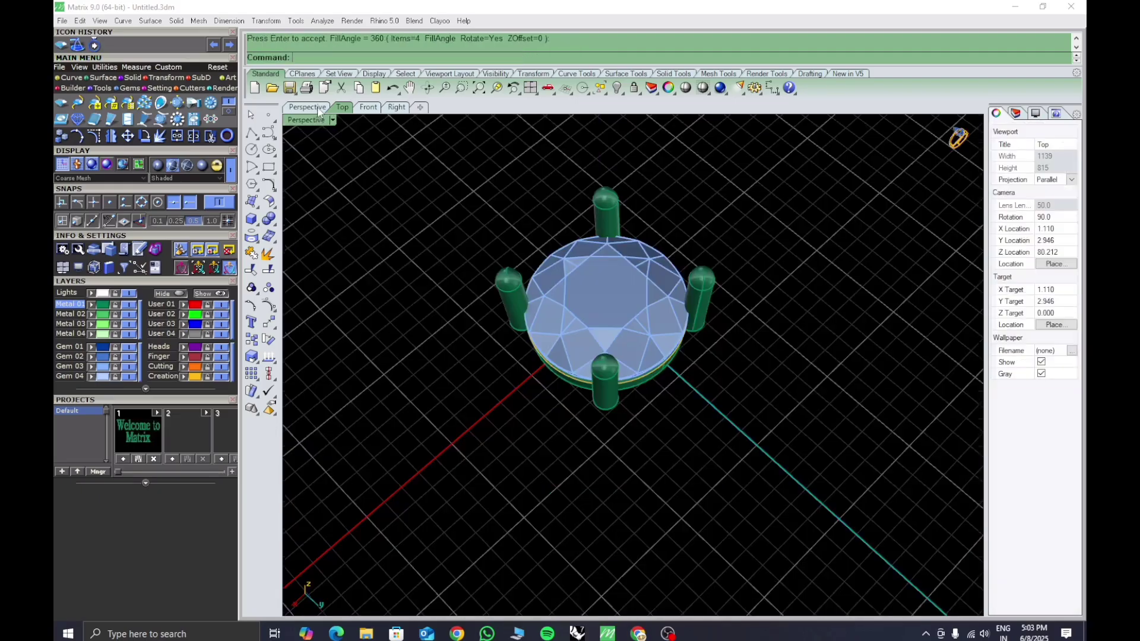
right_click_drag(772, 433, 680, 359)
right_click_drag(680, 359, 551, 373, "shift")
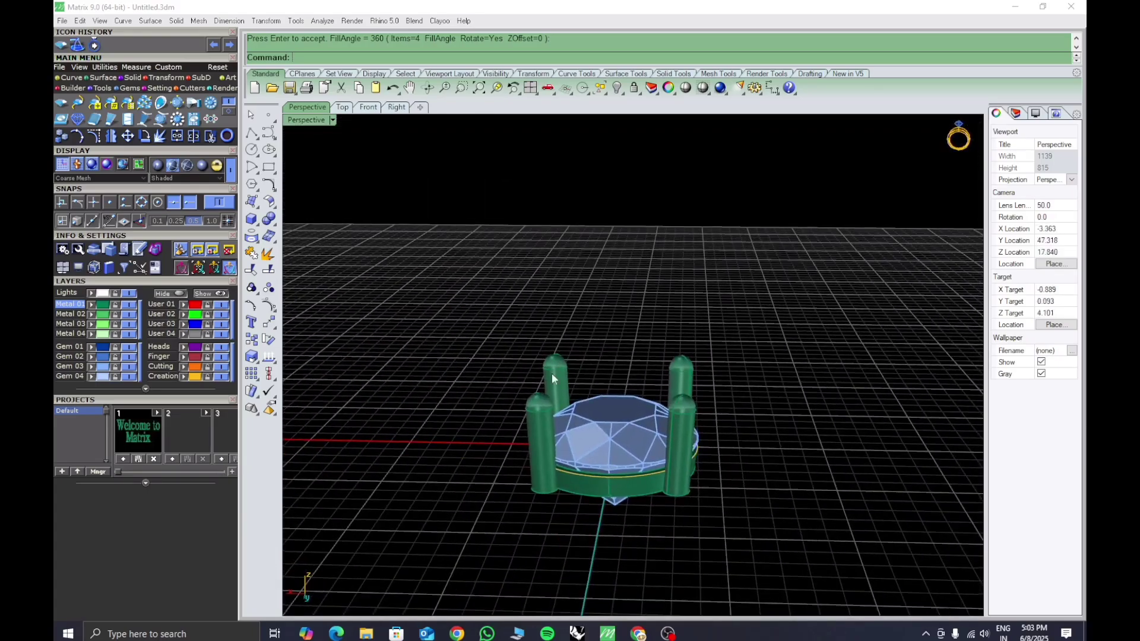
left_click_drag(394, 287, 827, 552)
left_click(1056, 358)
left_click(790, 484)
right_click_drag(786, 486, 627, 344)
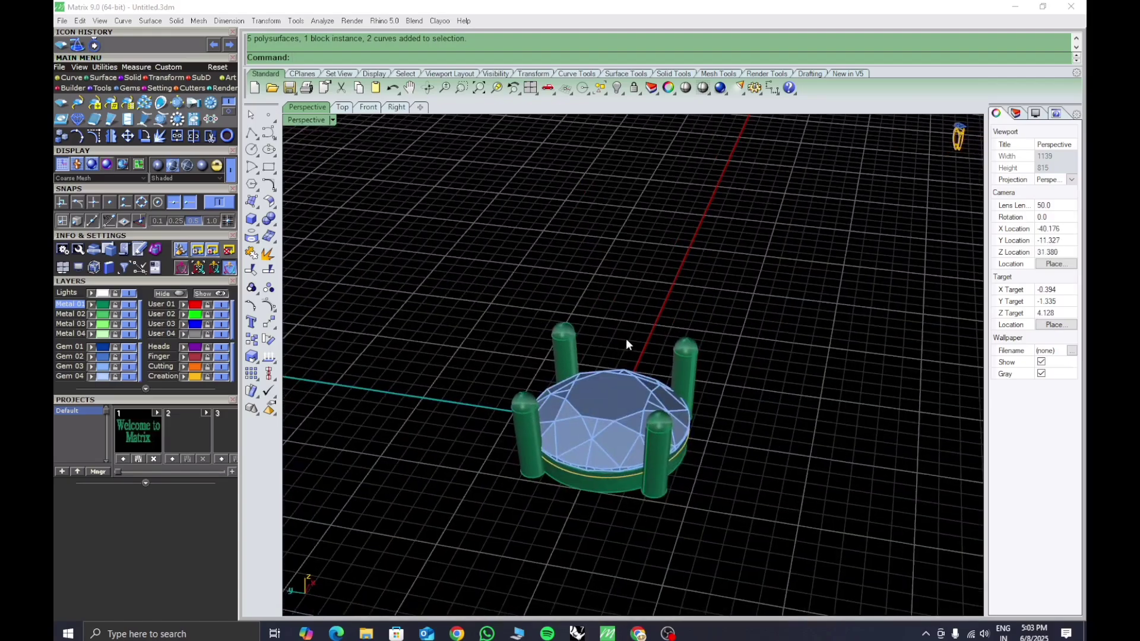
Shorten the original prong slightly in the Front view with Scale1D from its base so the arrayed prongs follow
left_click(397, 107)
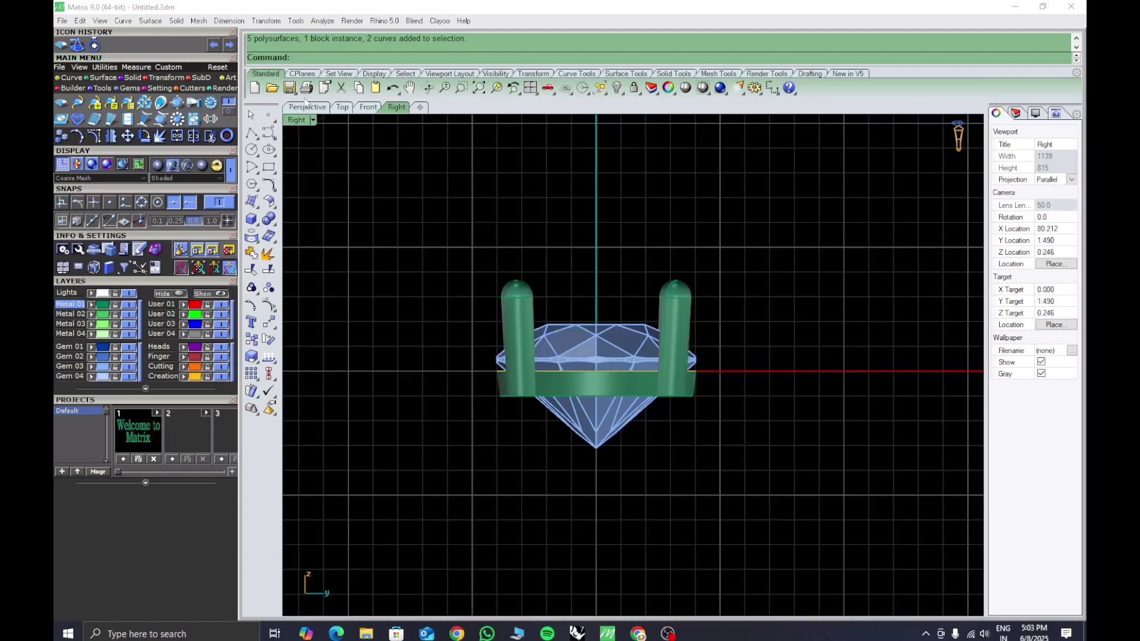
left_click(343, 108)
right_click_drag(602, 333, 606, 335)
left_click(522, 369)
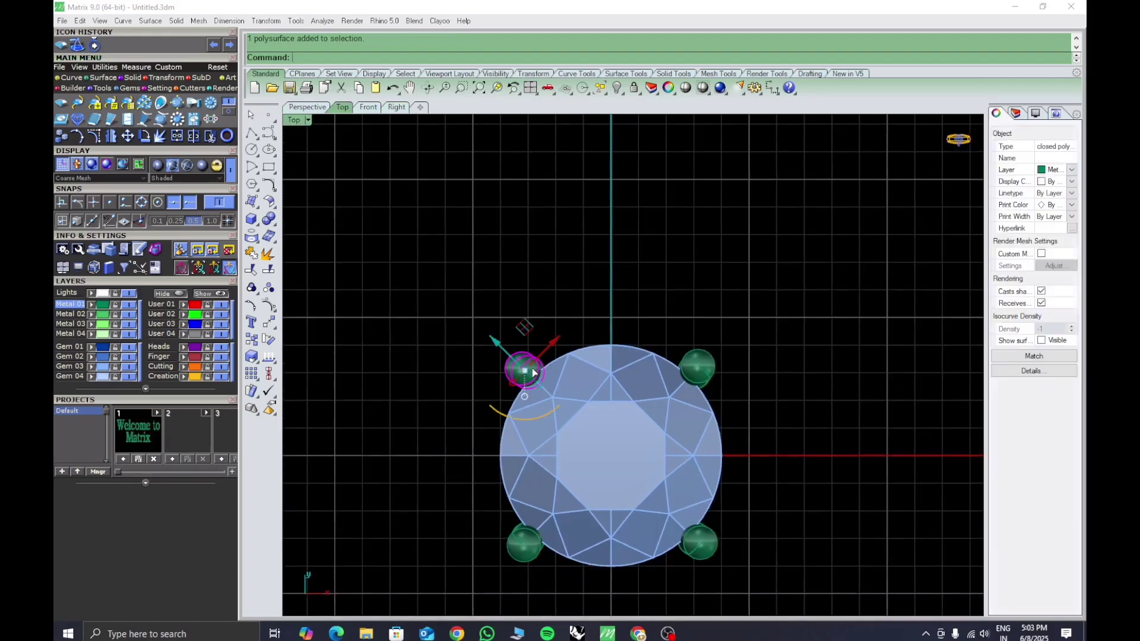
left_click(369, 108)
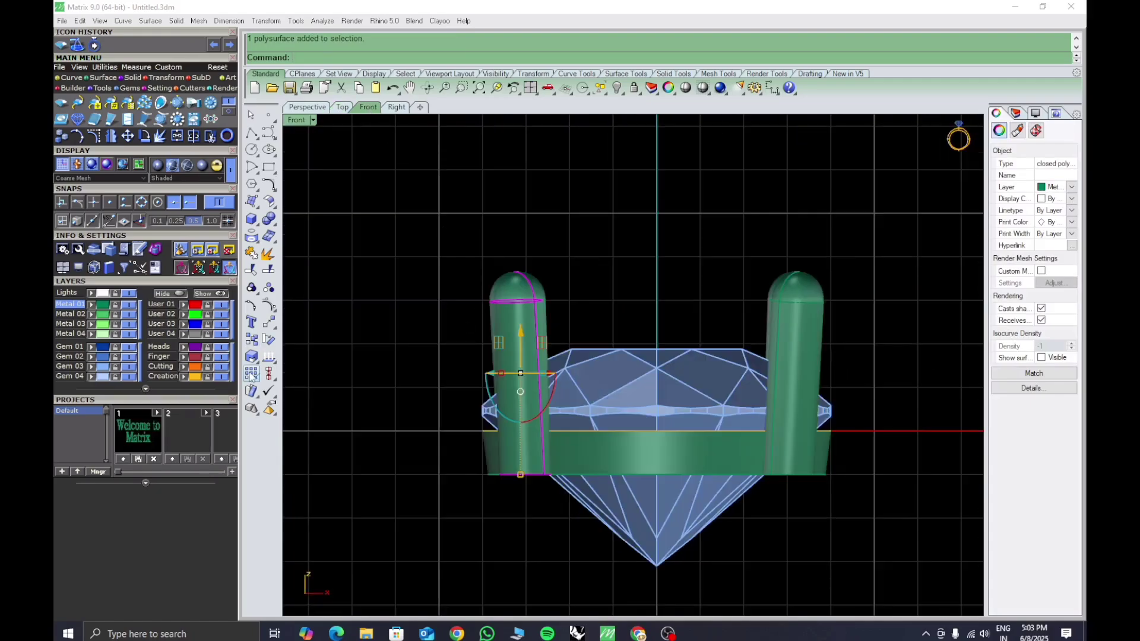
left_click(251, 356)
left_click(301, 363)
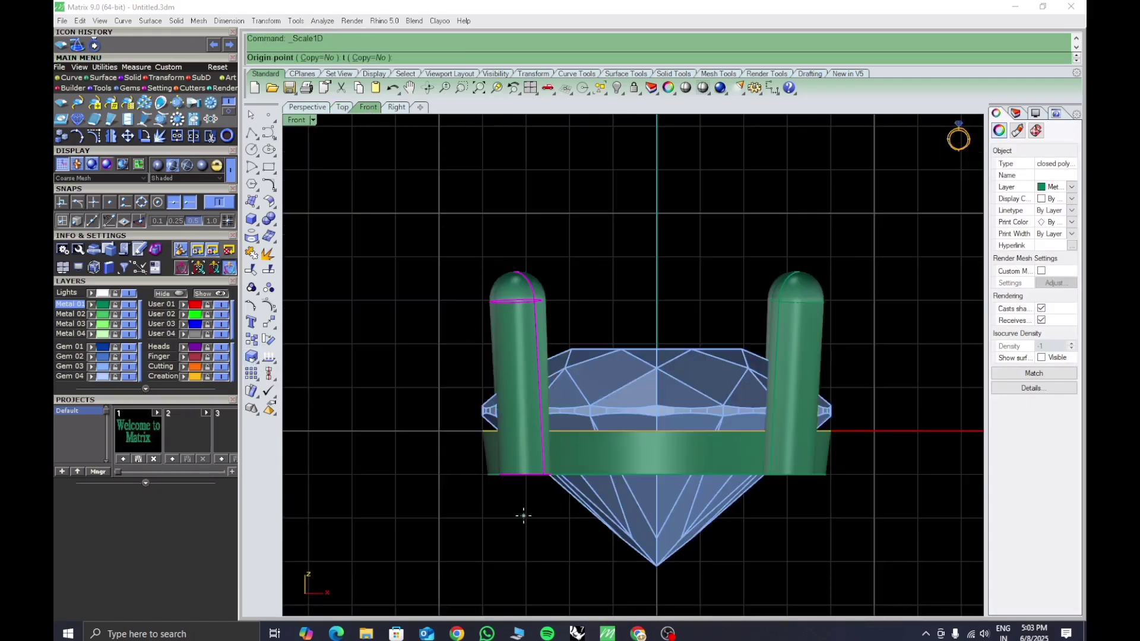
left_click(519, 477)
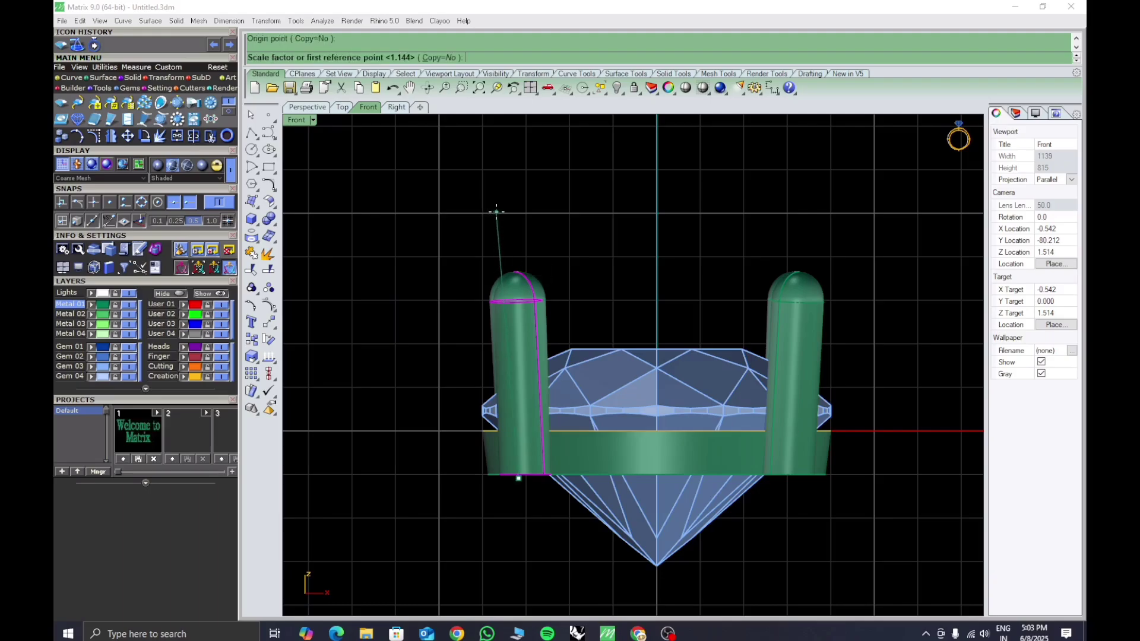
key("Escape")
right_click(522, 511)
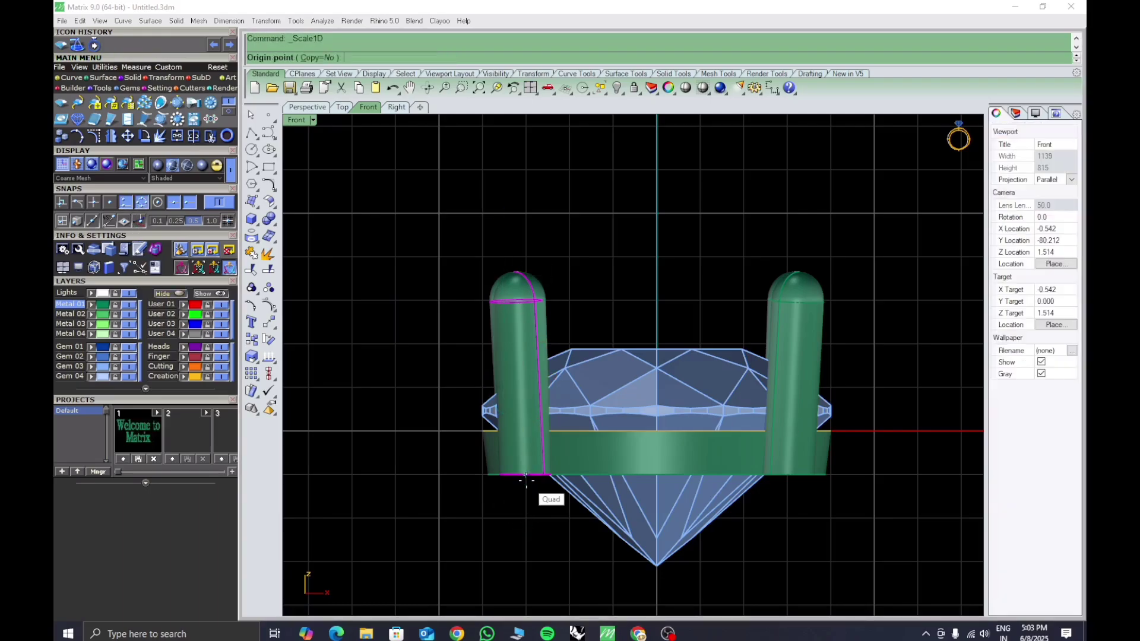
left_click(525, 475)
left_click(512, 226)
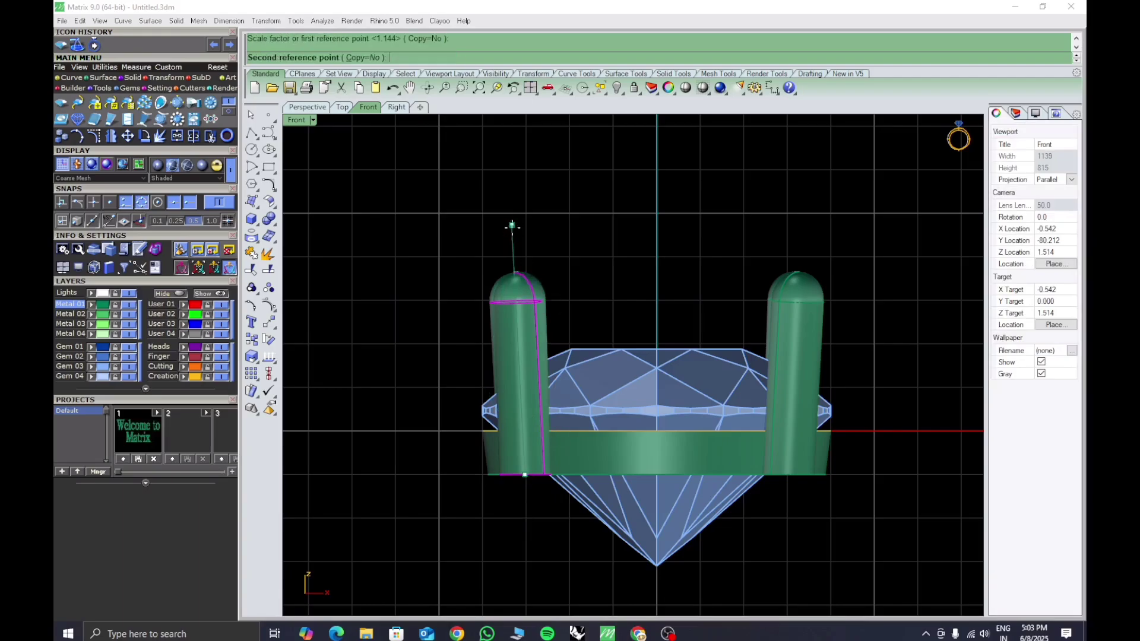
left_click(516, 240)
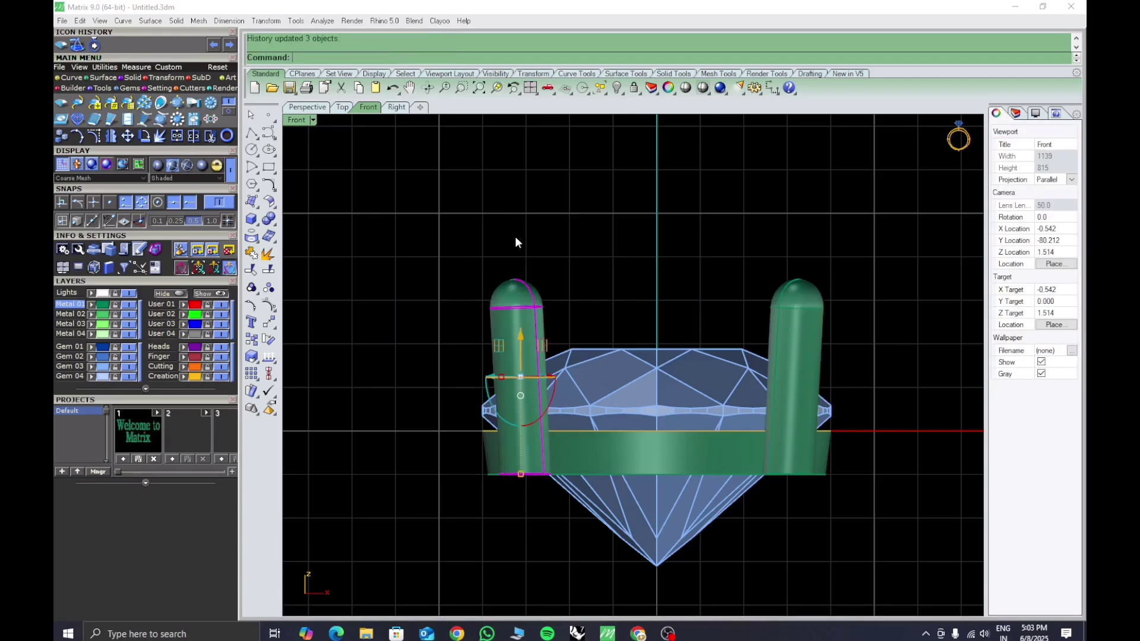
Inspect the shortened prongs and their fit against the diamond and ring in the Perspective view
left_click(303, 111)
right_click_drag(659, 305, 644, 344)
left_click(749, 458)
right_click_drag(753, 462, 726, 433)
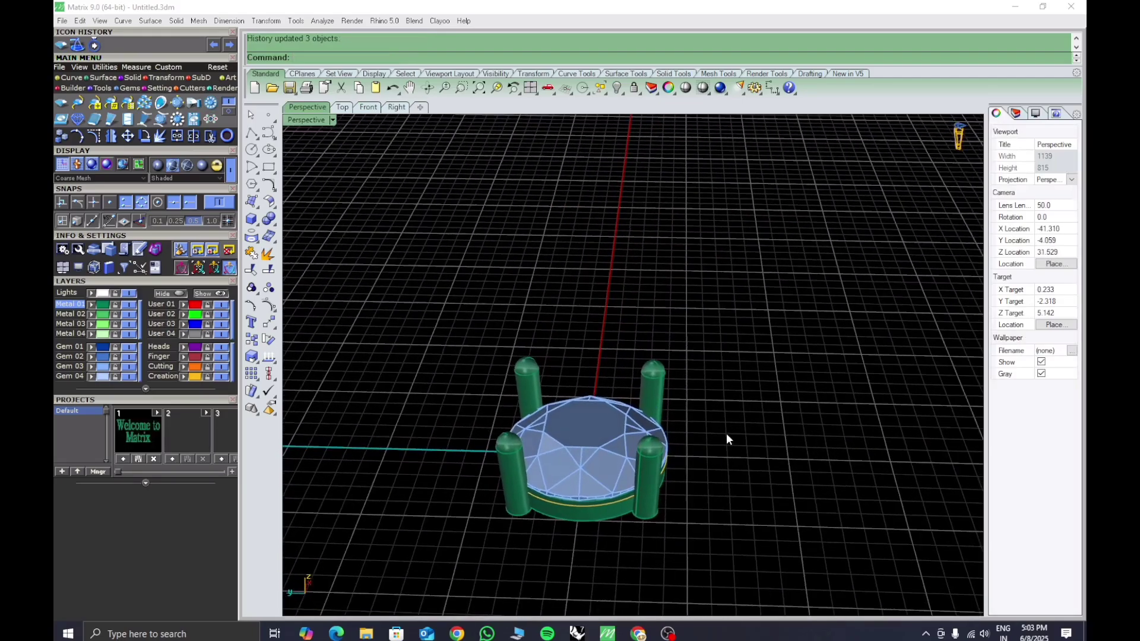
right_click_drag(657, 466, 672, 430)
right_click_drag(604, 480, 648, 449)
scroll(683, 475, "up", 6)
right_click_drag(749, 451, 641, 377)
Move the closed profile curve at the ring's top edge down by 0.3 mm
left_click(649, 462)
left_click(680, 496)
scroll(677, 483, "down", 4)
scroll(604, 456, "up", 6)
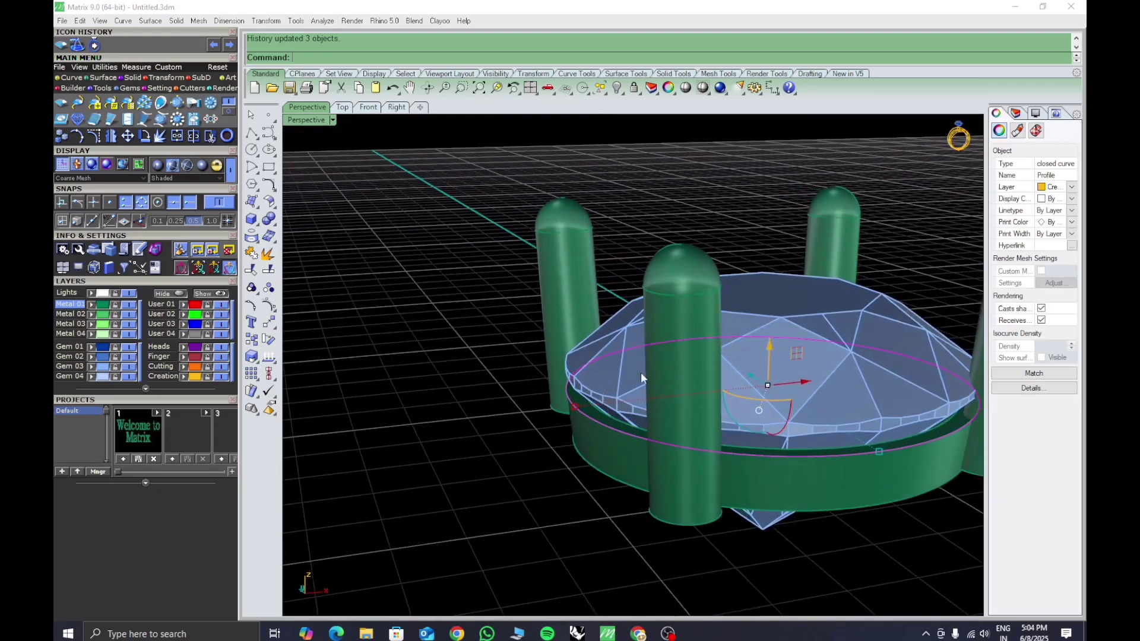
left_click(768, 343)
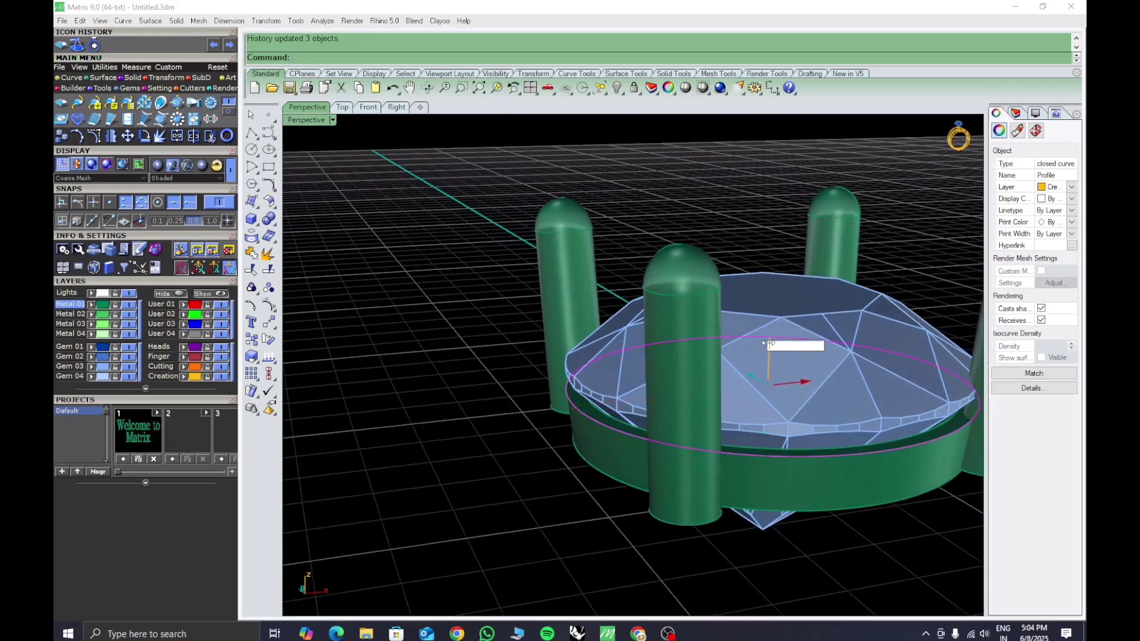
type("-.3")
key("Return")
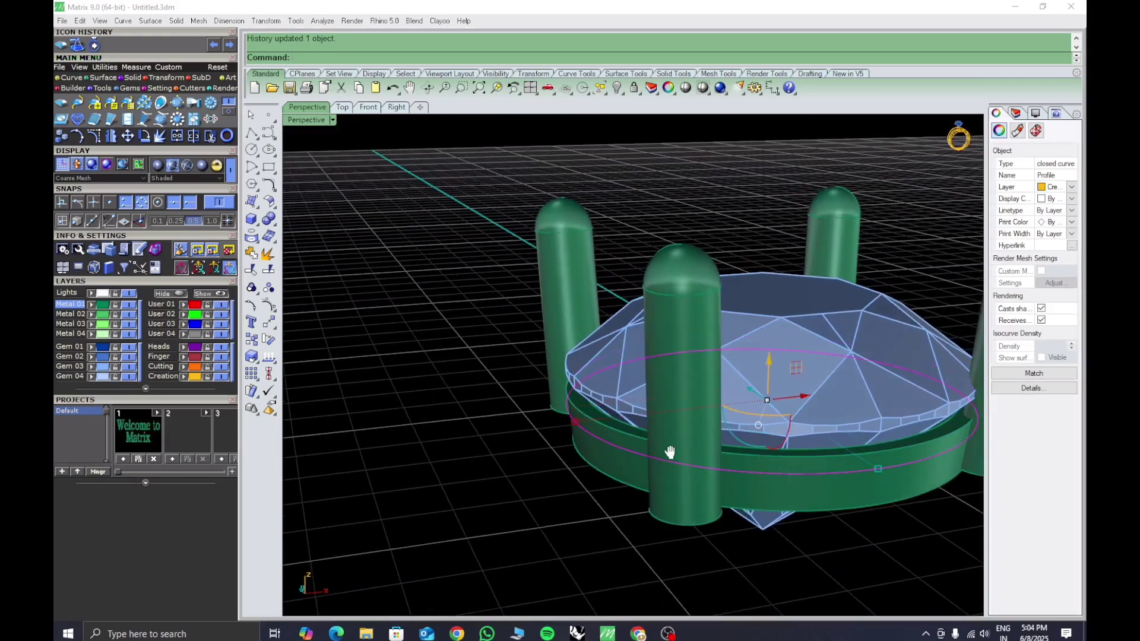
Move the closed profile curve on the metal ring down by another 0.2 mm
right_click_drag(669, 453, 736, 336)
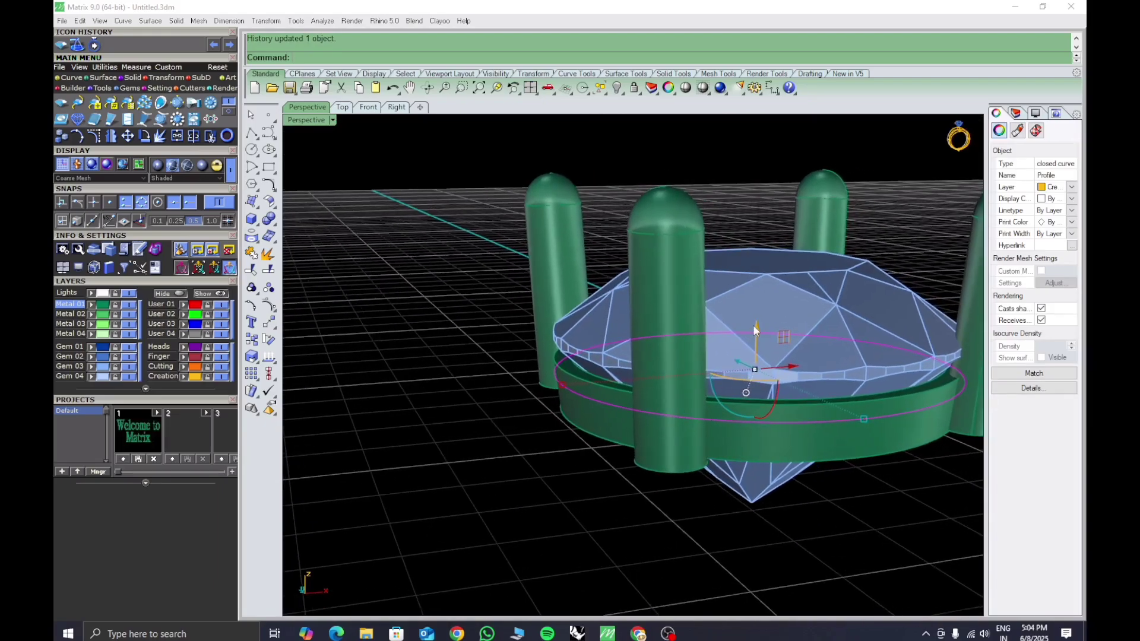
left_click(754, 326)
type("-.2")
key("Return")
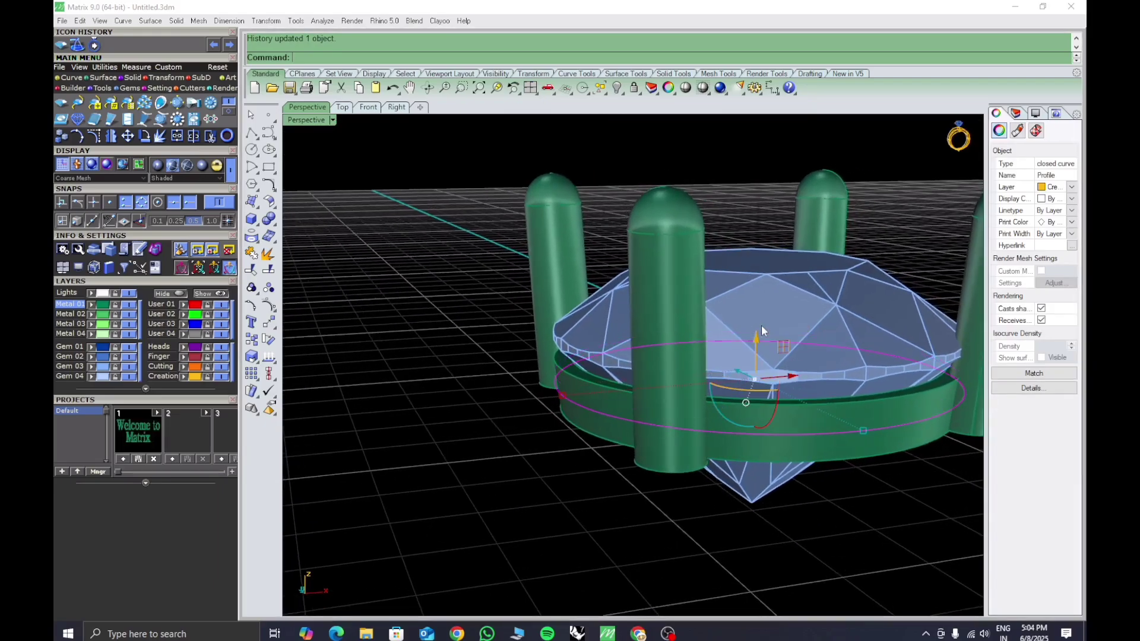
right_click_drag(745, 389, 720, 458)
left_click(795, 403)
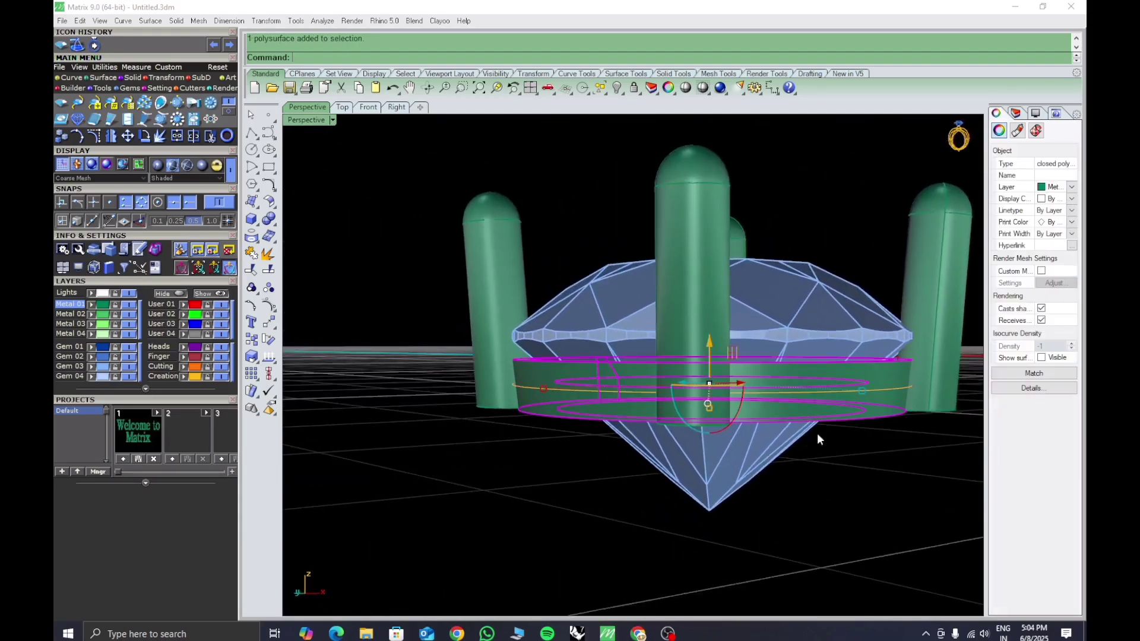
left_click(823, 437)
right_click_drag(885, 439, 846, 422, "shift")
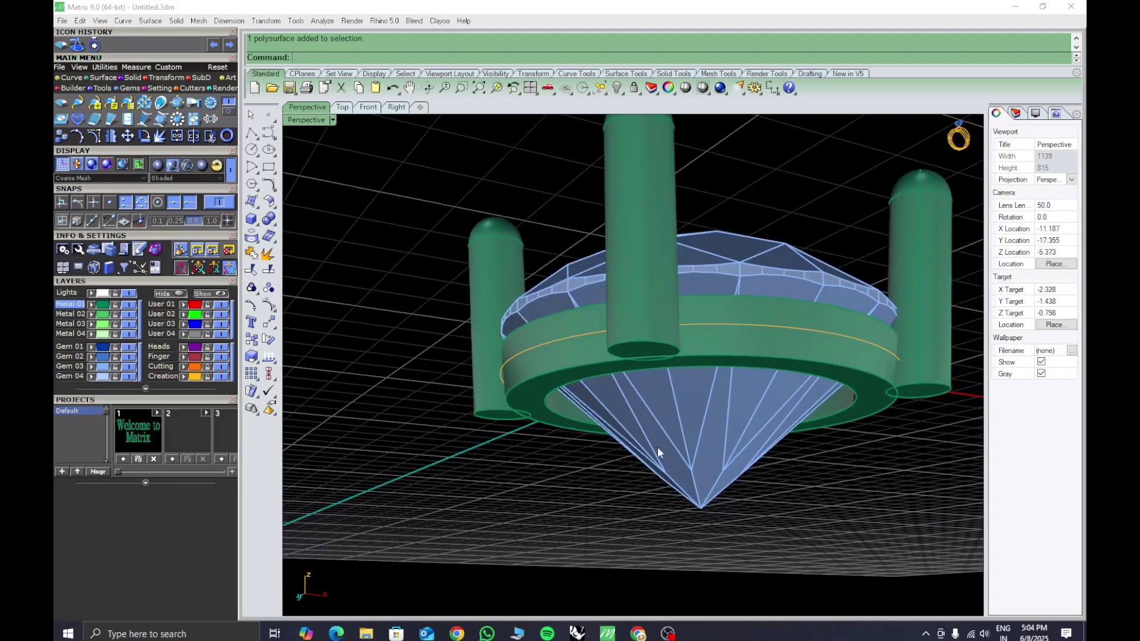
type("es")
key("Return")
scroll(484, 430, "up", 3)
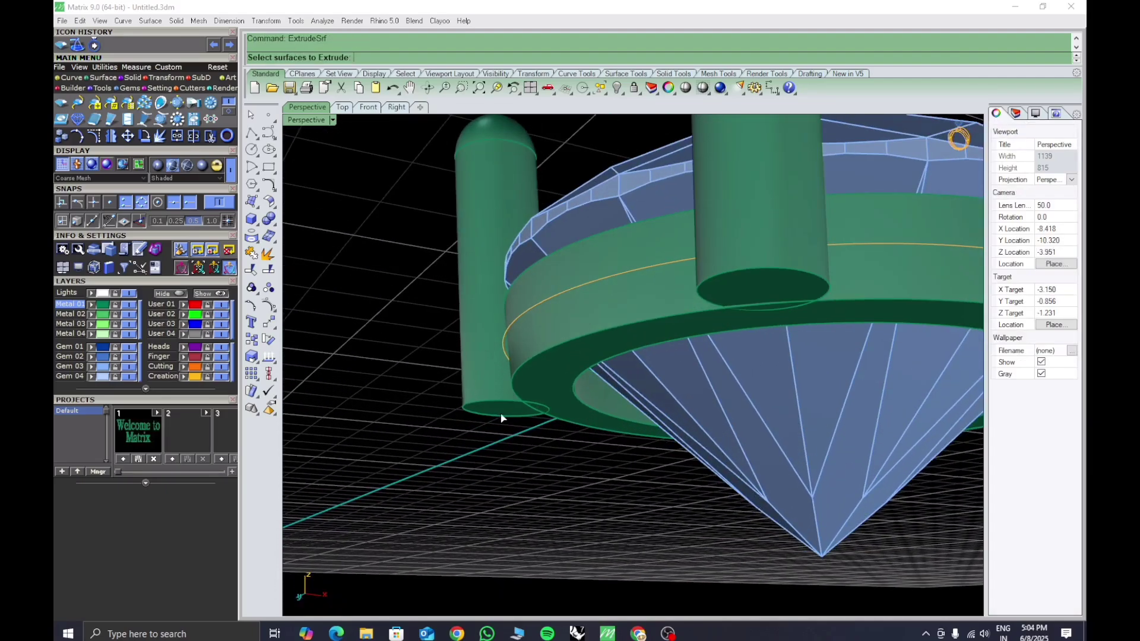
left_click(501, 412)
left_click(624, 350)
scroll(748, 287, "down", 4)
right_click_drag(922, 323, 776, 303, "shift")
left_click(836, 326)
right_click_drag(835, 327, 787, 282)
scroll(715, 385, "down", 6)
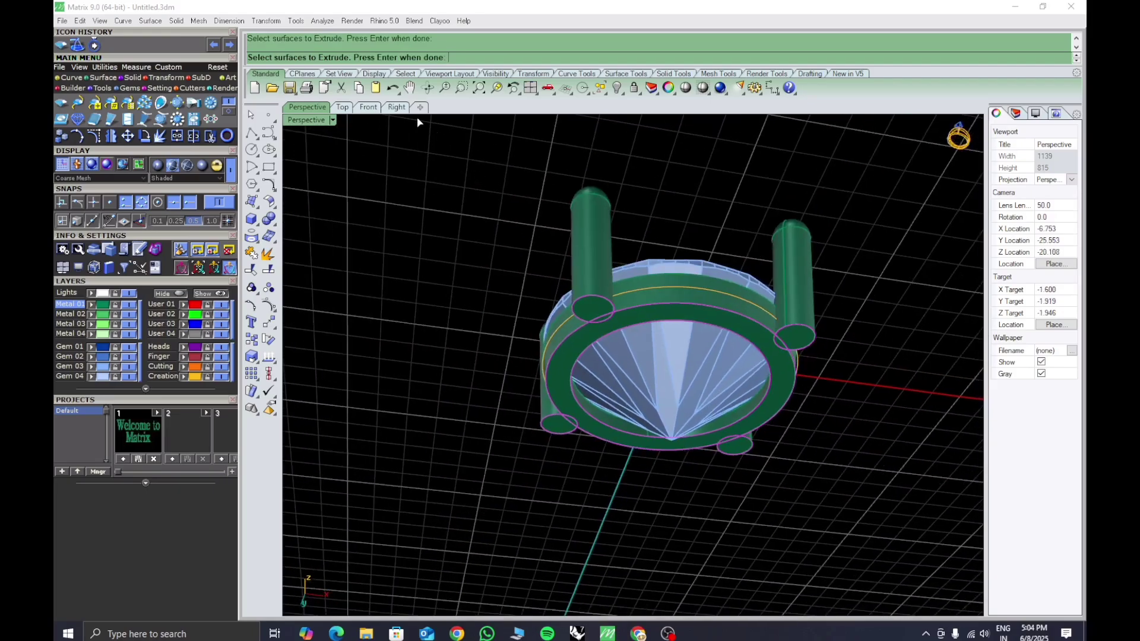
left_click(401, 109)
key("Return")
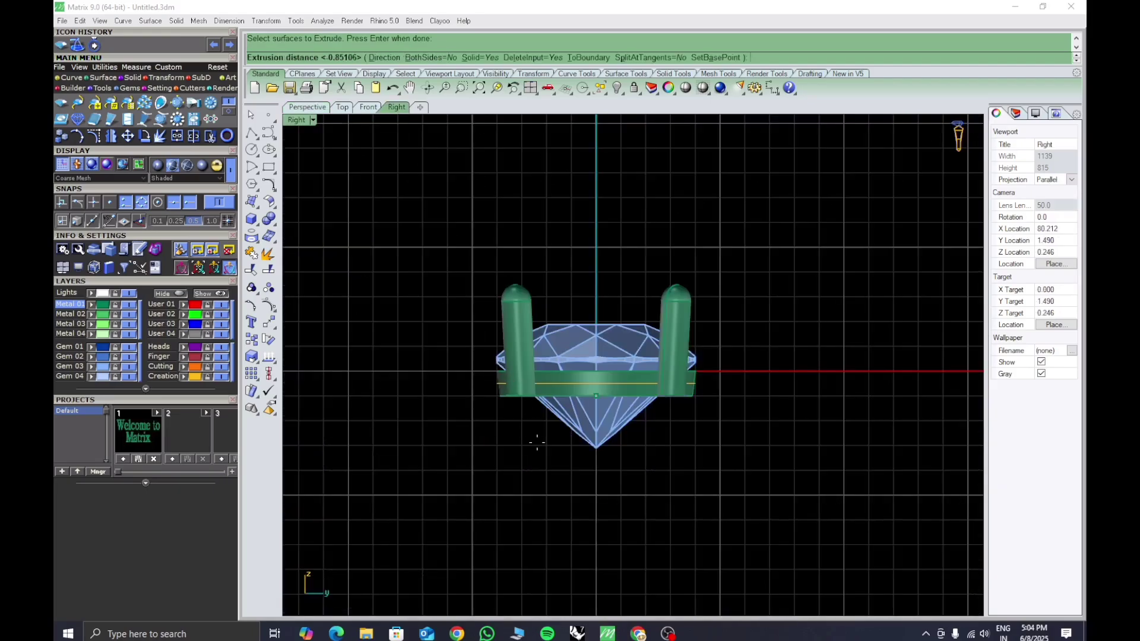
type("d")
key("Return")
left_click(527, 426)
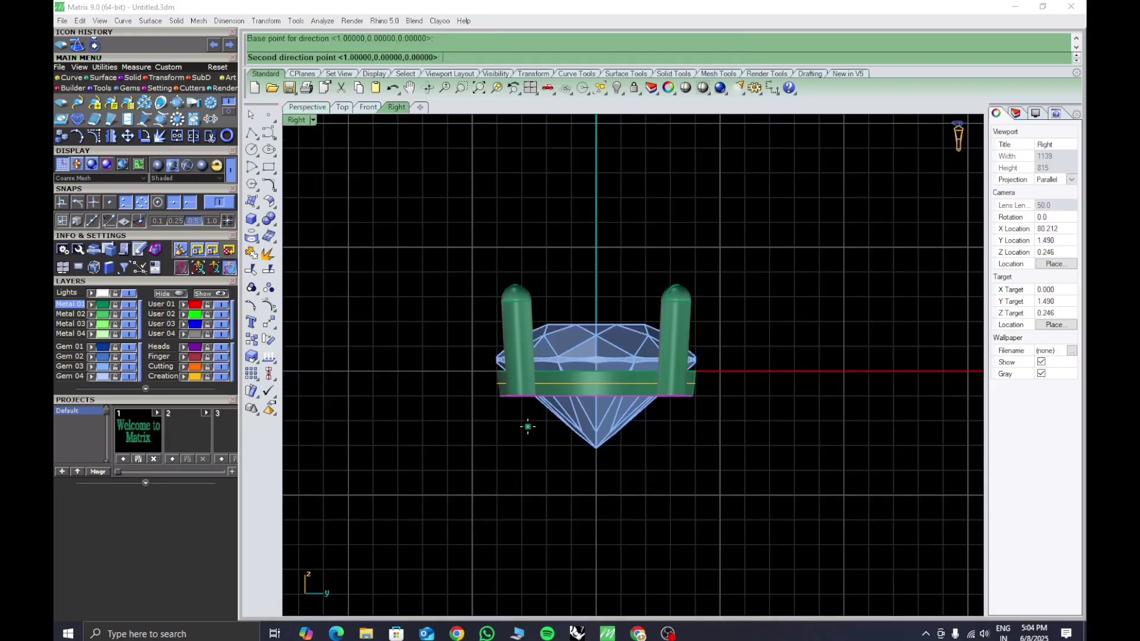
left_click(529, 434)
key("Escape")
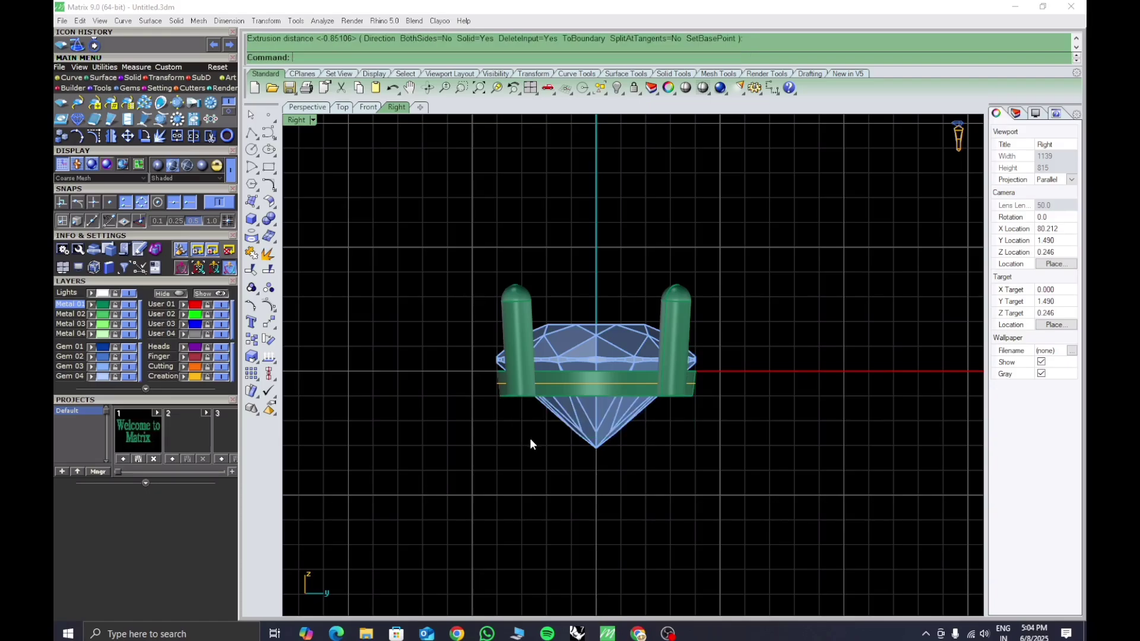
Hide the Gem 03 layer and move the bottom faces of the ring and all prongs down 0.5 mm
right_click_drag(526, 411, 560, 413)
scroll(556, 405, "up", 6)
left_click(563, 411)
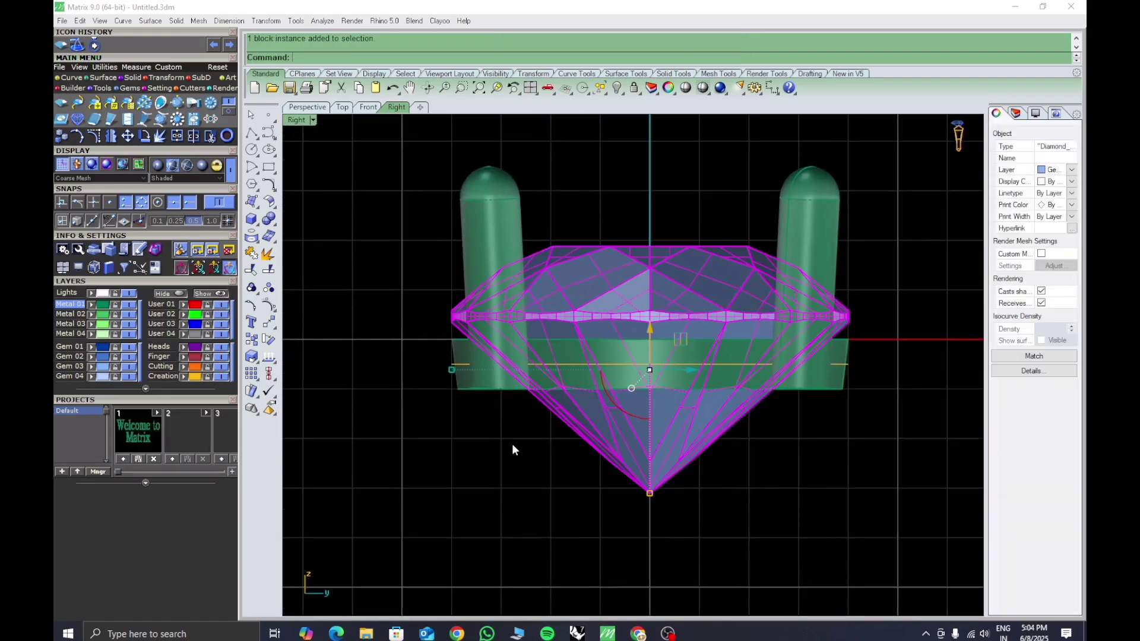
left_click(127, 367)
left_click_drag(407, 377, 898, 439, "ctrl+shift")
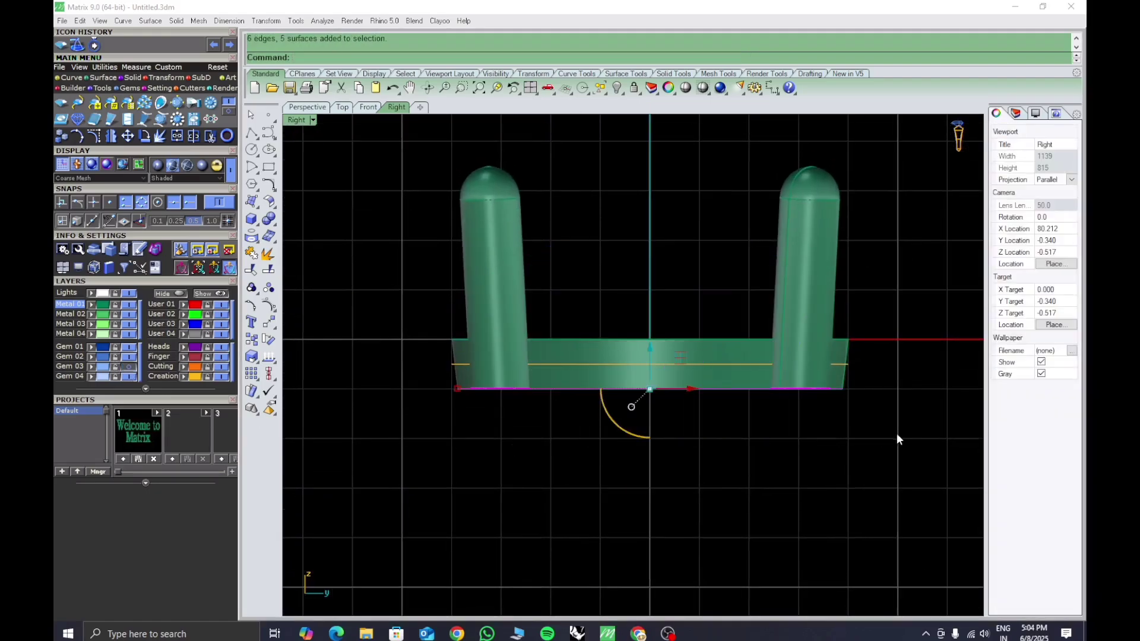
left_click(650, 349)
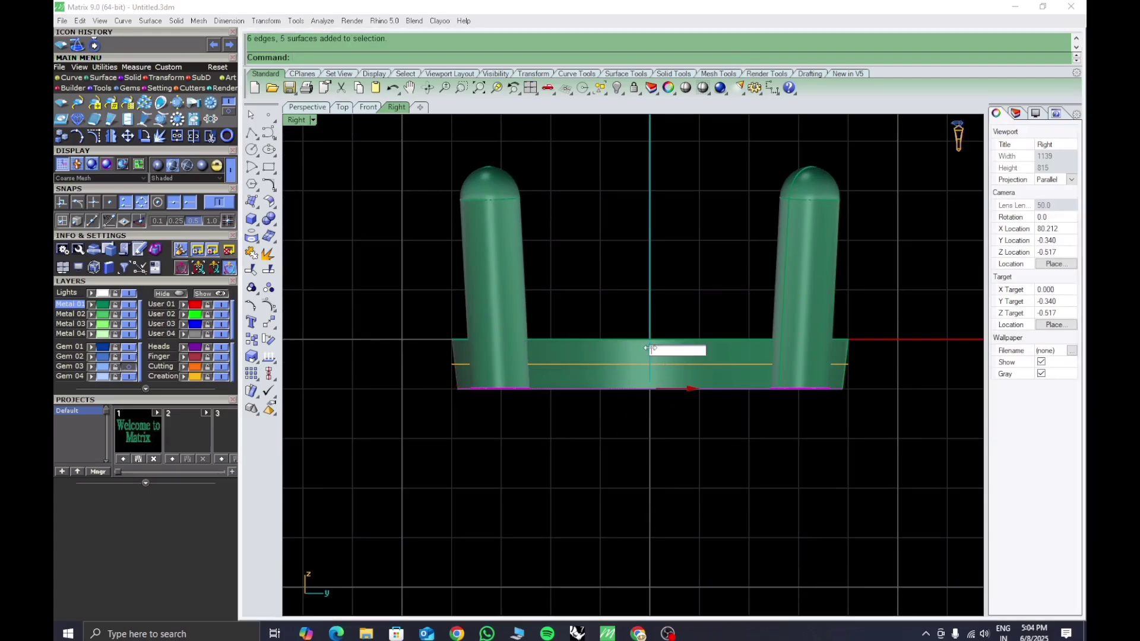
type("-0.5")
key("Return")
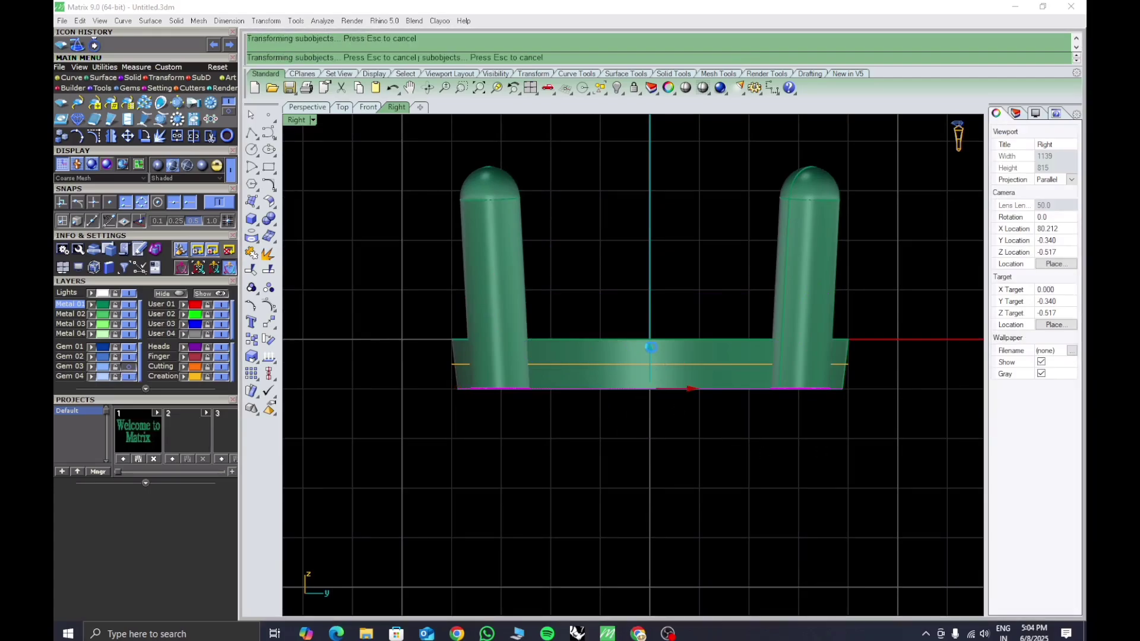
left_click(654, 359)
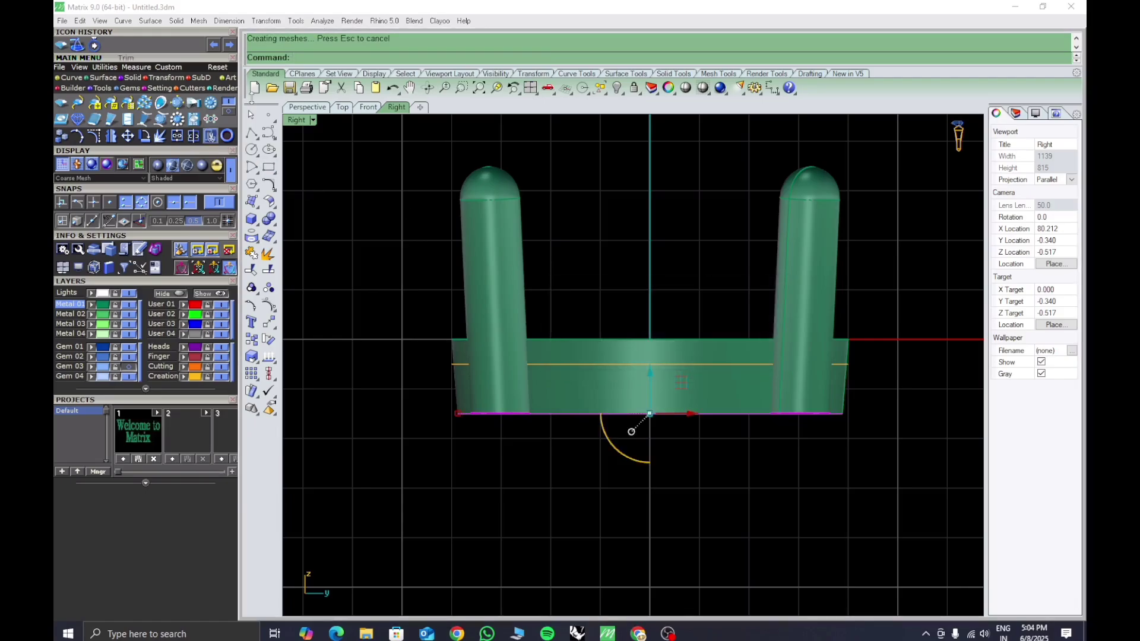
Lower the profile curve around the deepened ring by 0.1 mm
left_click(307, 107)
right_click_drag(622, 350, 683, 436)
scroll(573, 339, "up", 6)
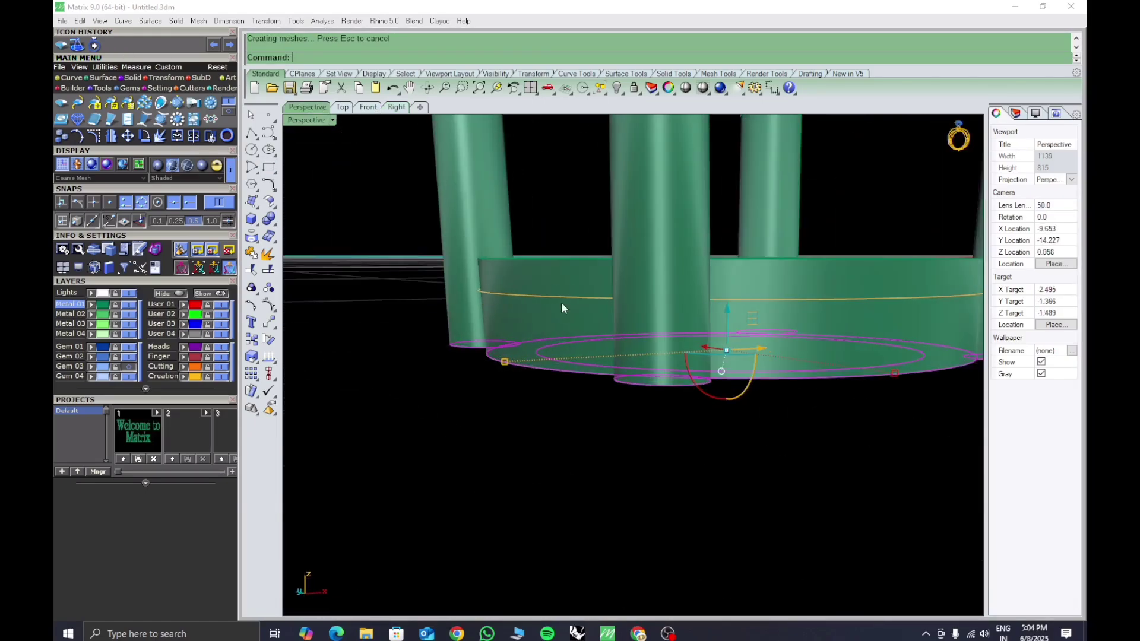
left_click(568, 297)
left_click(541, 295)
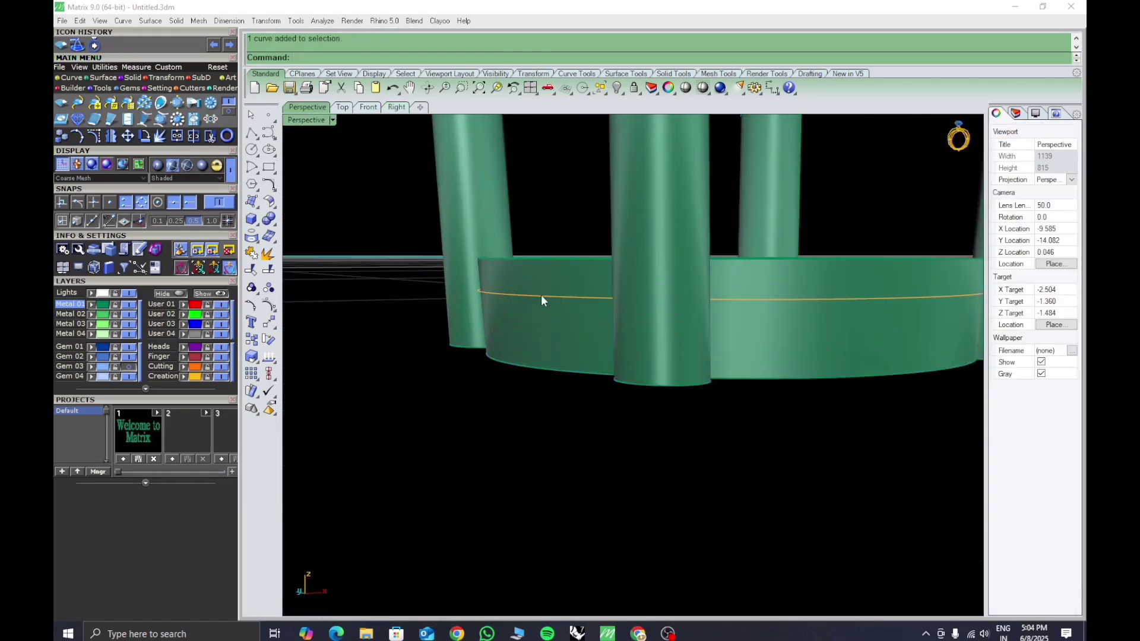
left_click(727, 246)
type("-")
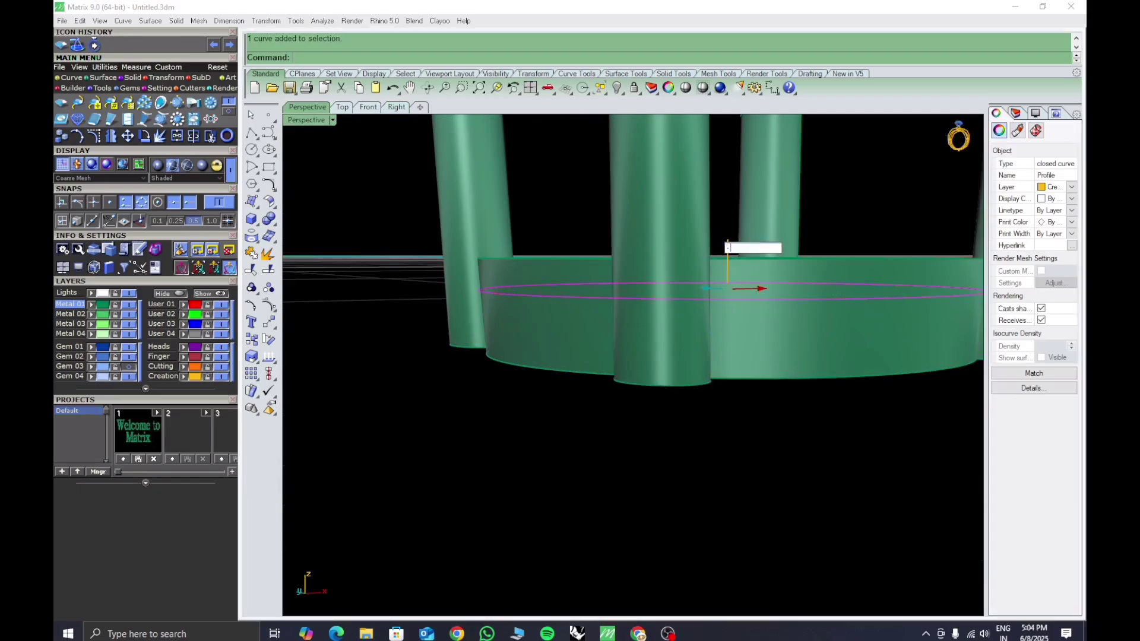
type(".1")
key("Return")
left_click(719, 412)
right_click_drag(621, 376, 613, 397)
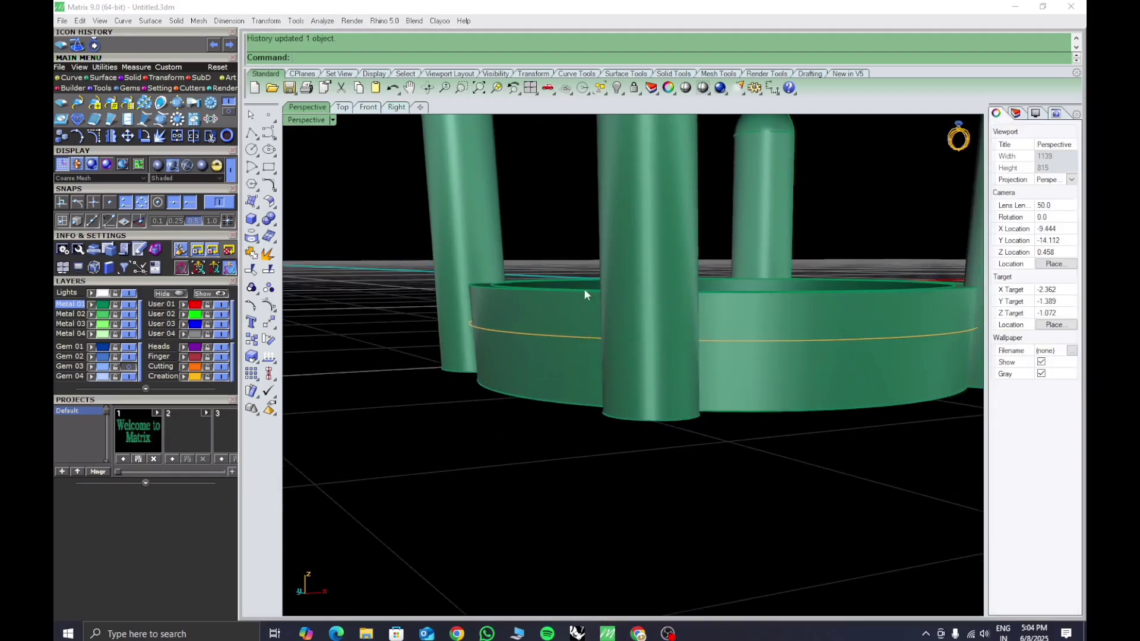
Offset the ring's profile curve outward to create a slightly larger closed curve running through the prongs
left_click(564, 337)
right_click_drag(566, 336, 595, 394)
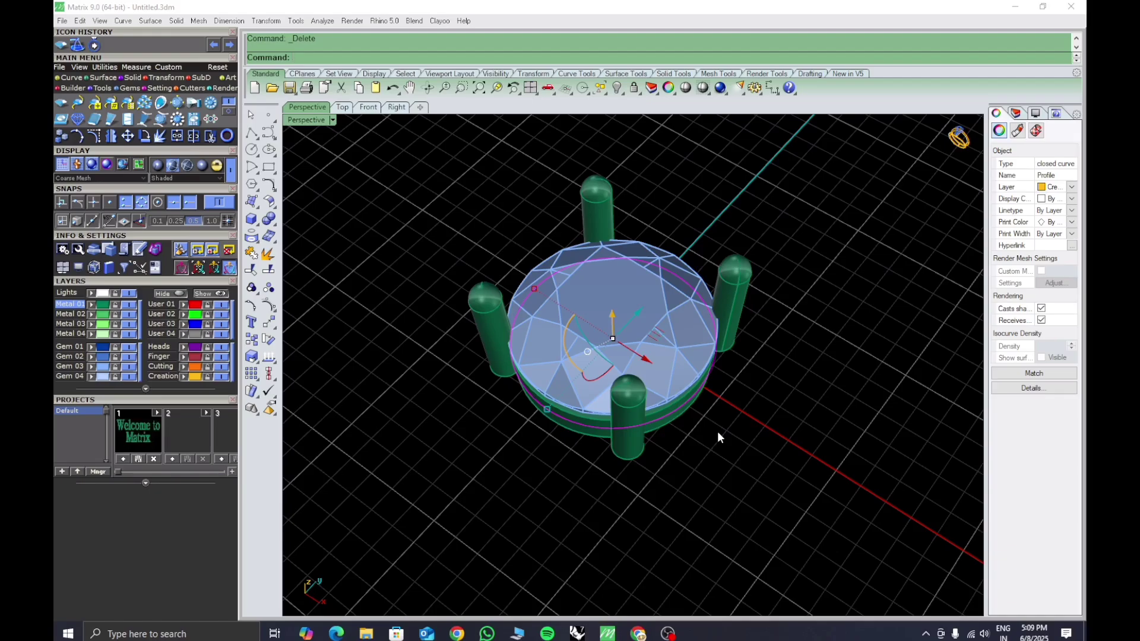
type("offset")
key("Return")
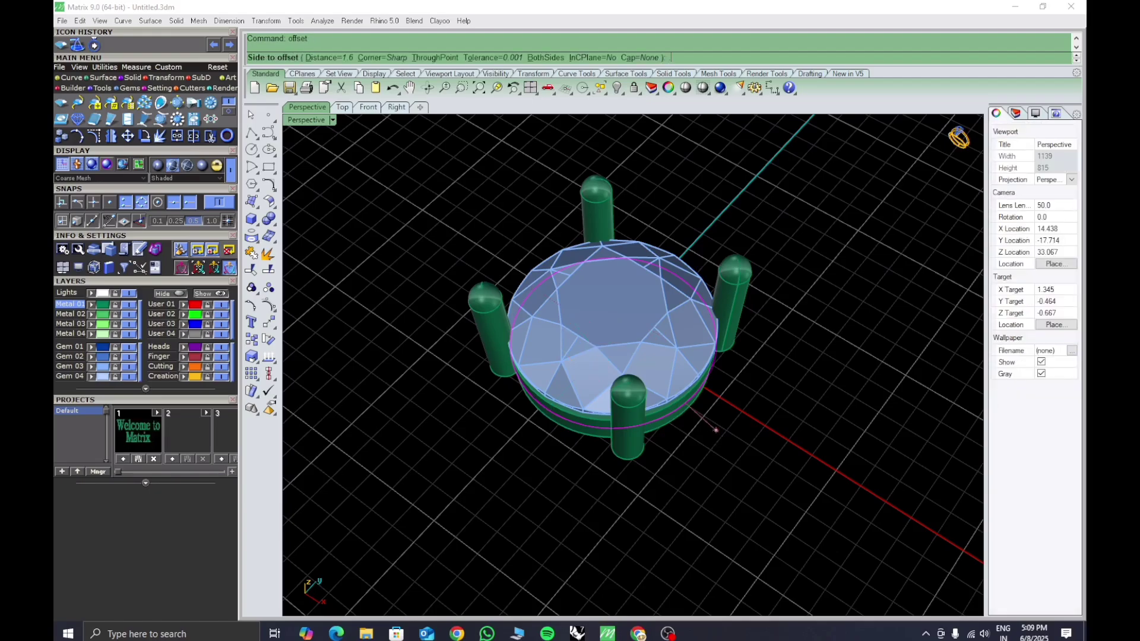
left_click(717, 431)
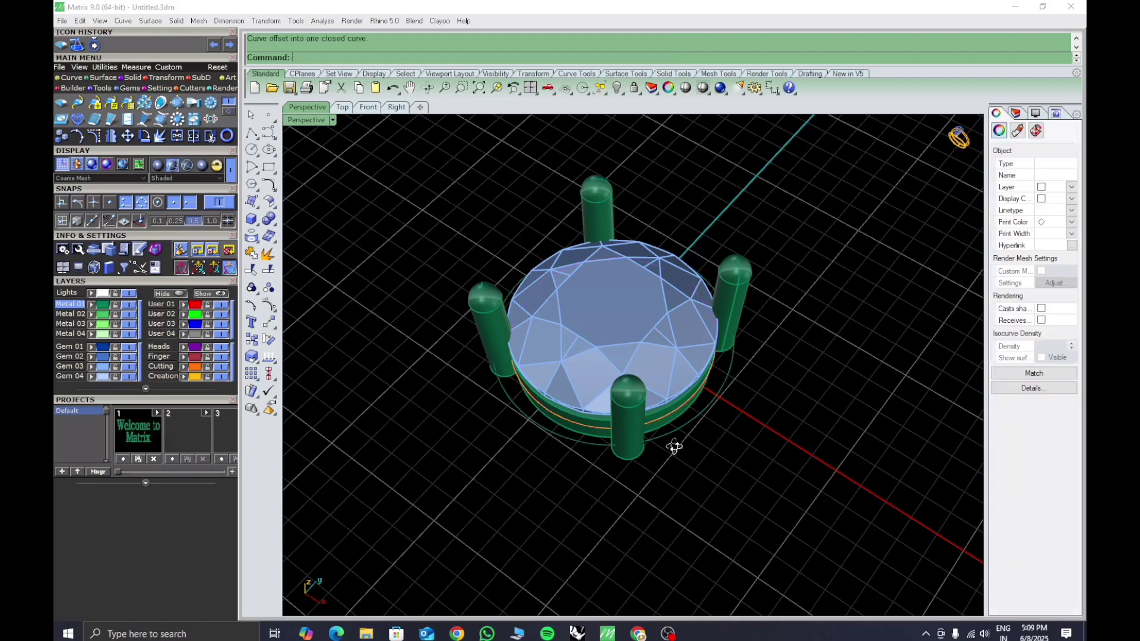
Offset the new closed curve outward to create the halo's outer boundary beyond the prongs
scroll(630, 442, "up", 3)
scroll(640, 444, "up", 2)
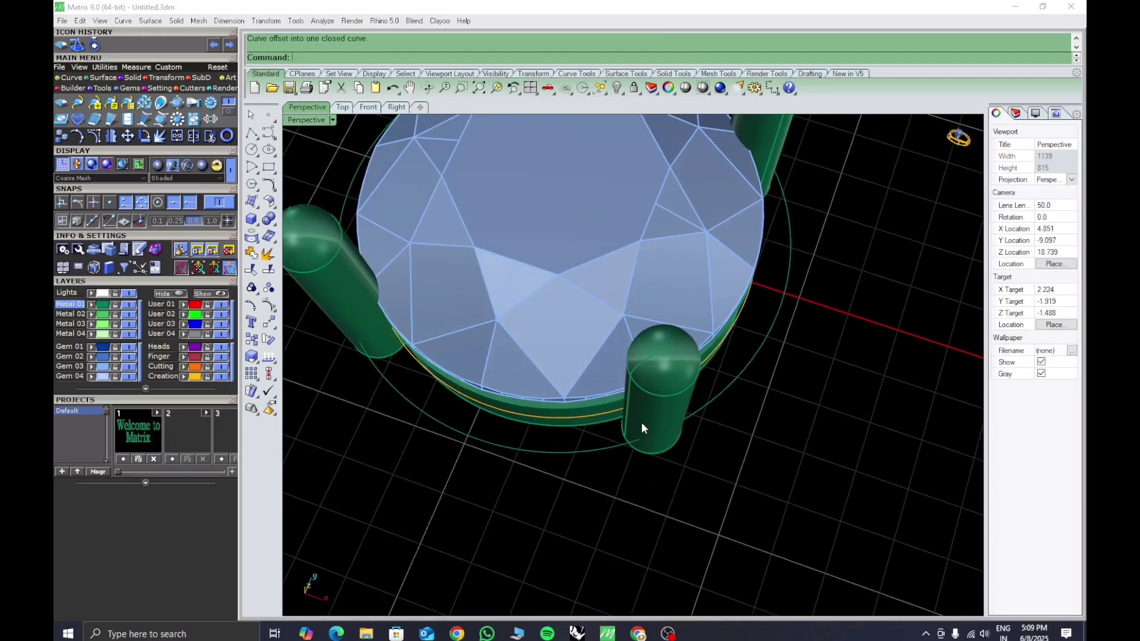
left_click(640, 422)
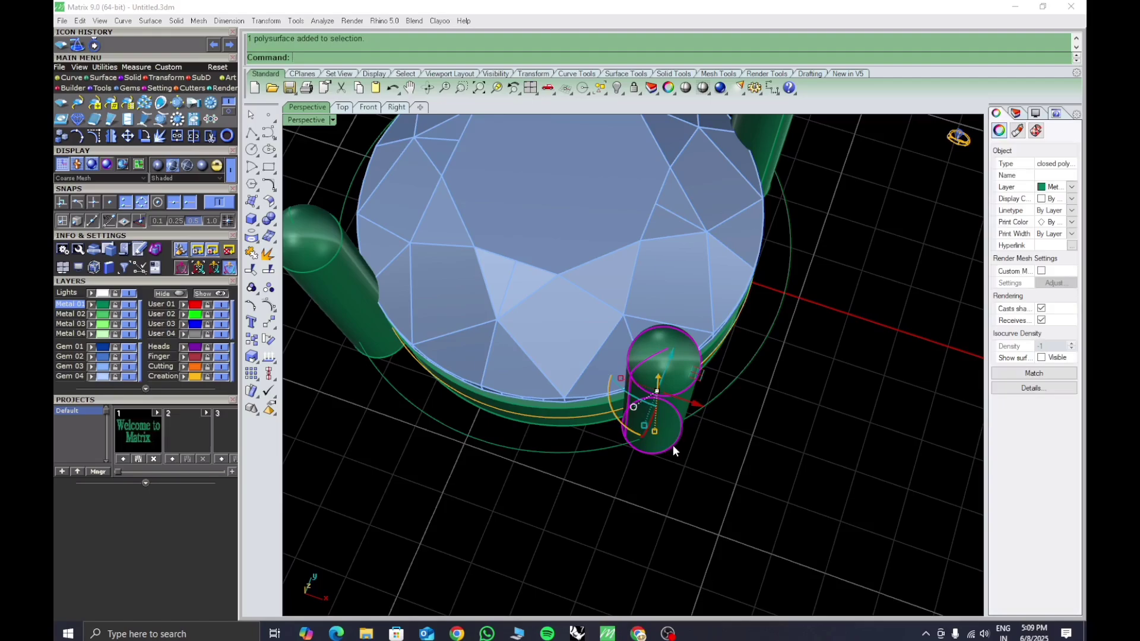
left_click(710, 406)
right_click_drag(711, 406, 732, 422)
scroll(724, 443, "down", 5)
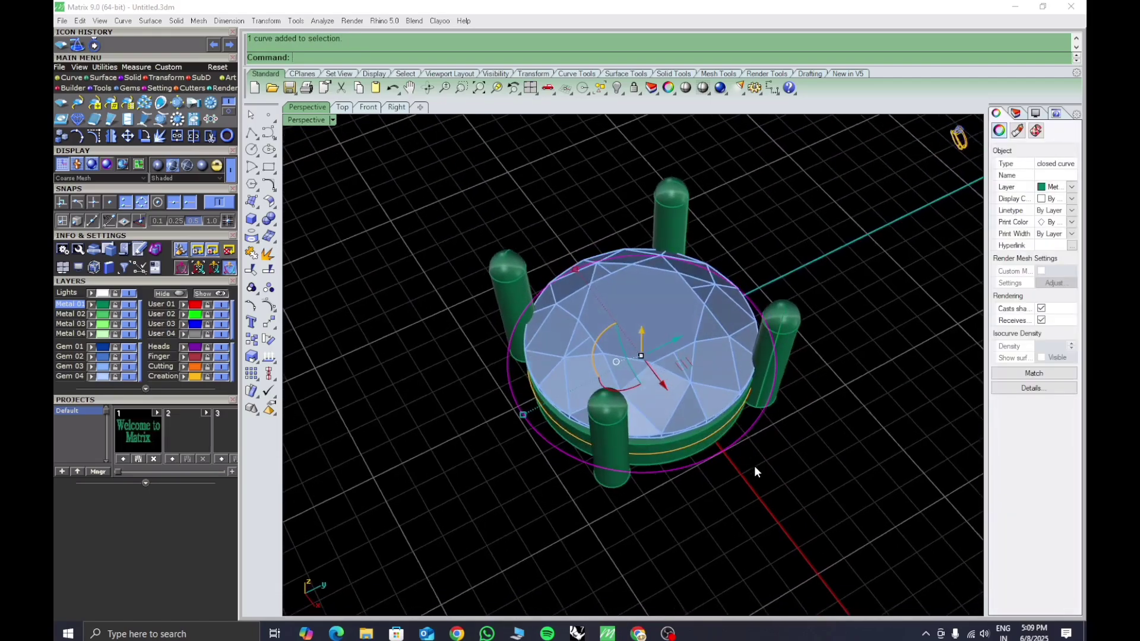
mouse_move(754, 467)
right_mouse_down()
mouse_move(734, 469)
mouse_move(736, 440)
mouse_move(747, 458)
right_mouse_up()
type("of")
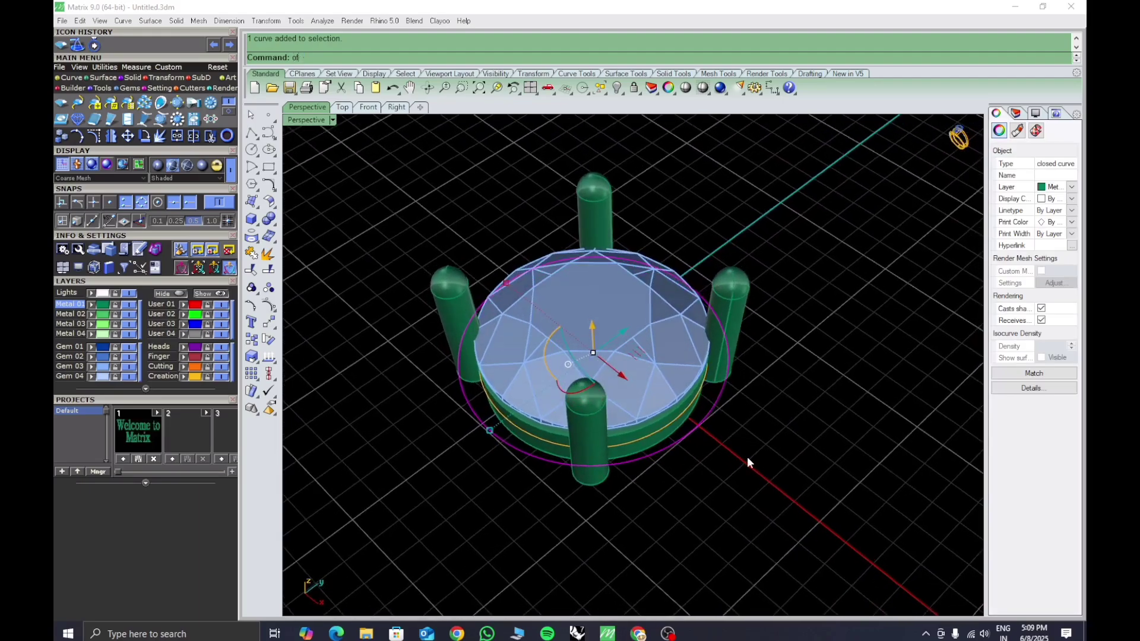
type("fset")
key("Return")
type("1")
key("Return")
left_click(755, 519)
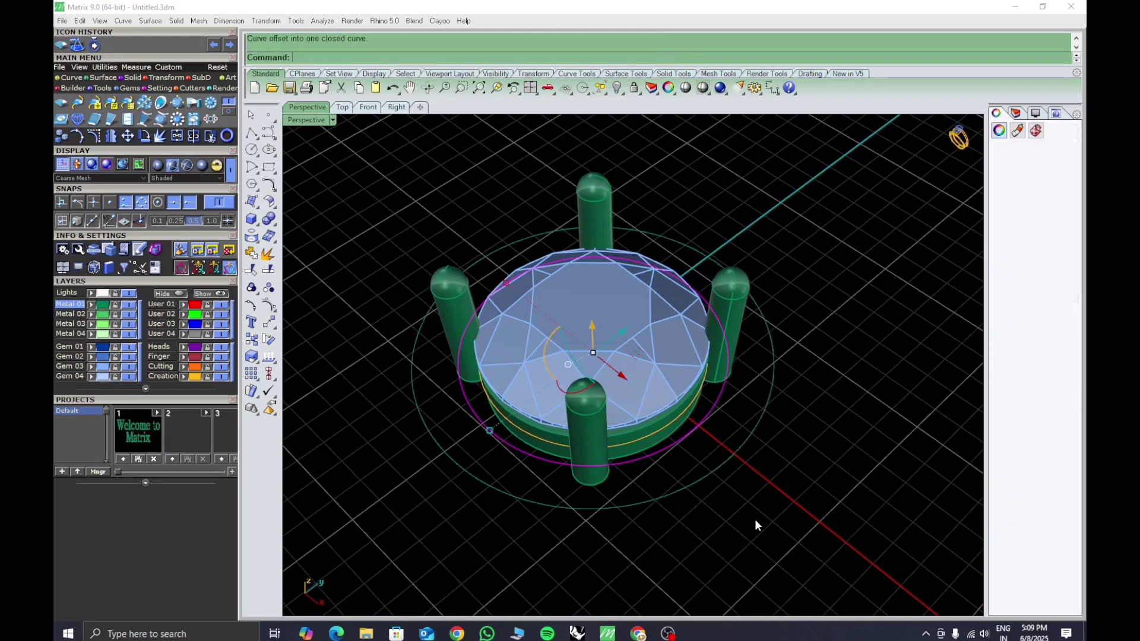
Move the outermost halo curve down by 0.2 mm
right_click_drag(754, 519, 664, 309)
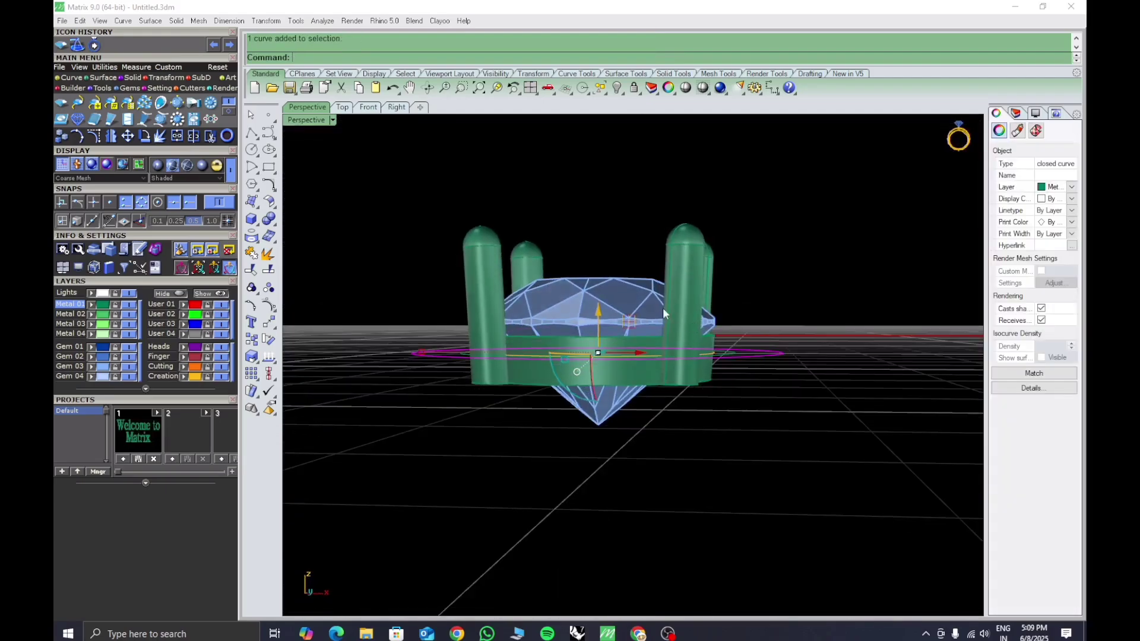
left_click(598, 313)
type("-.2")
key("Return")
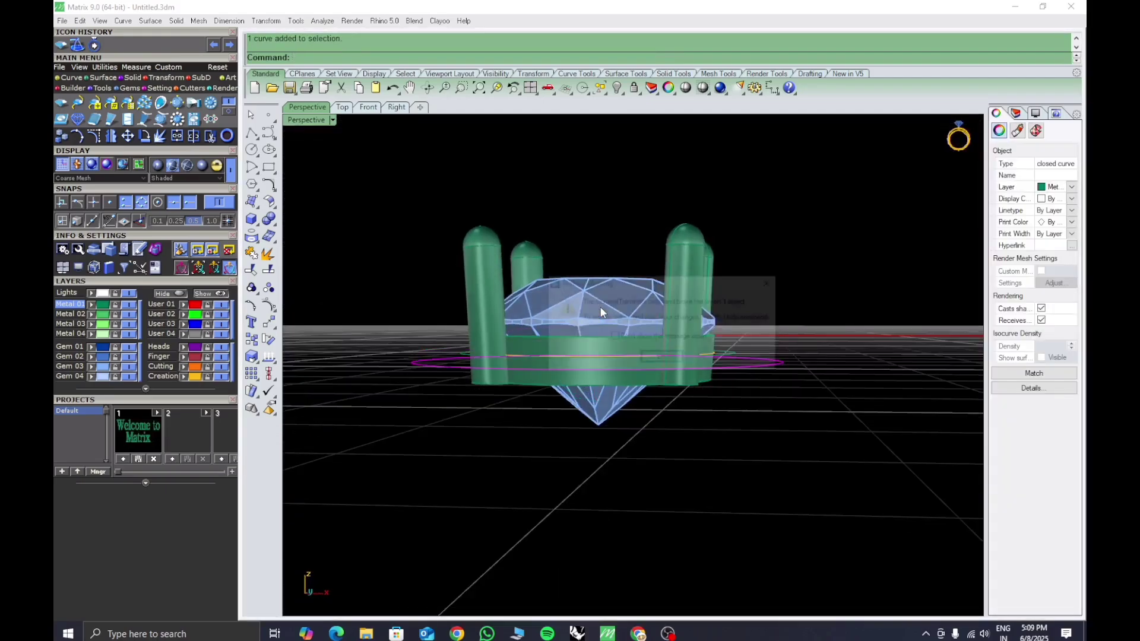
left_click(662, 358)
right_click_drag(787, 375, 728, 397)
Loft the inner and outer halo curves into a flat annular surface with straight sections
left_click(725, 394)
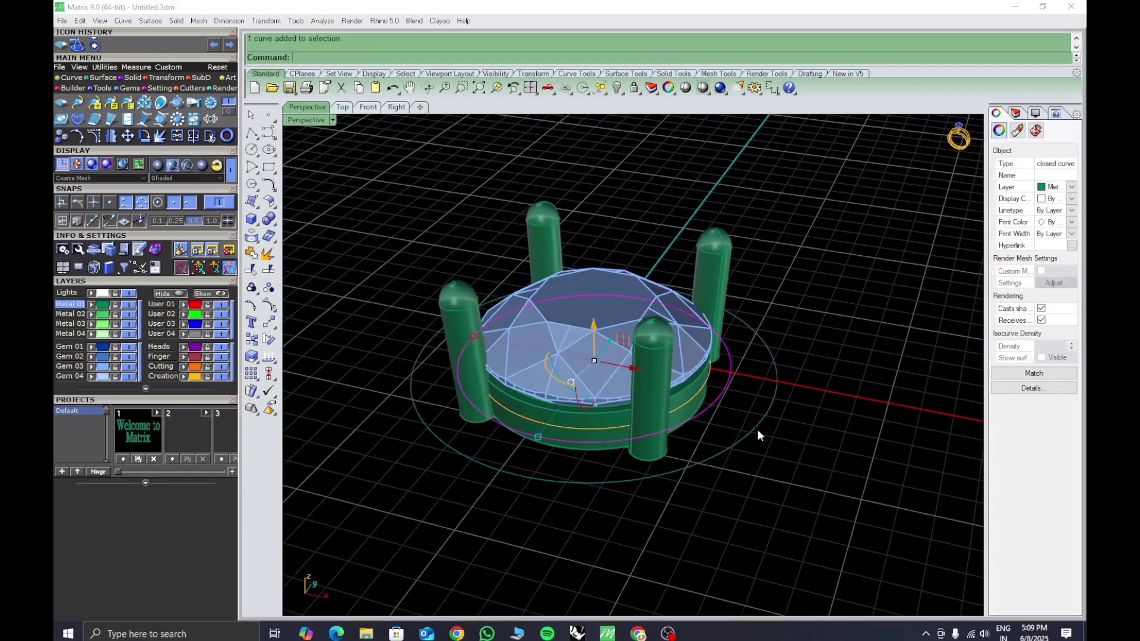
left_click(757, 427, "shift")
type("l")
key("Return")
key("Return")
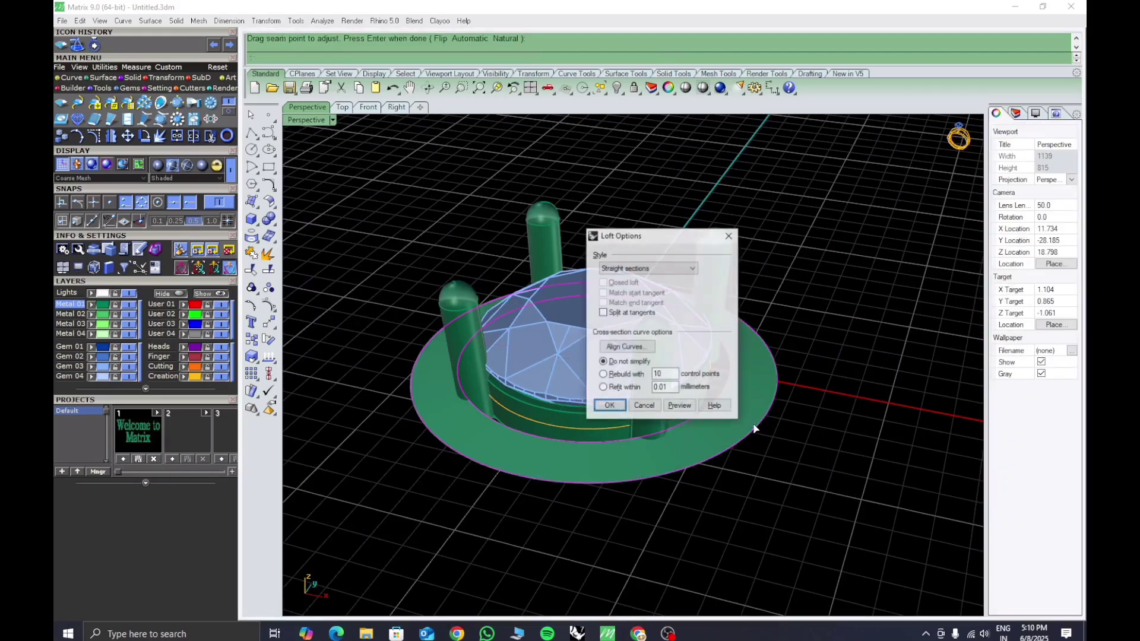
key("Return")
Offset the lofted halo surface 0.9 mm downward as a solid, deleting the input surface
right_click_drag(771, 483, 715, 437)
left_click(741, 418)
type("os")
key("Return")
key("Return")
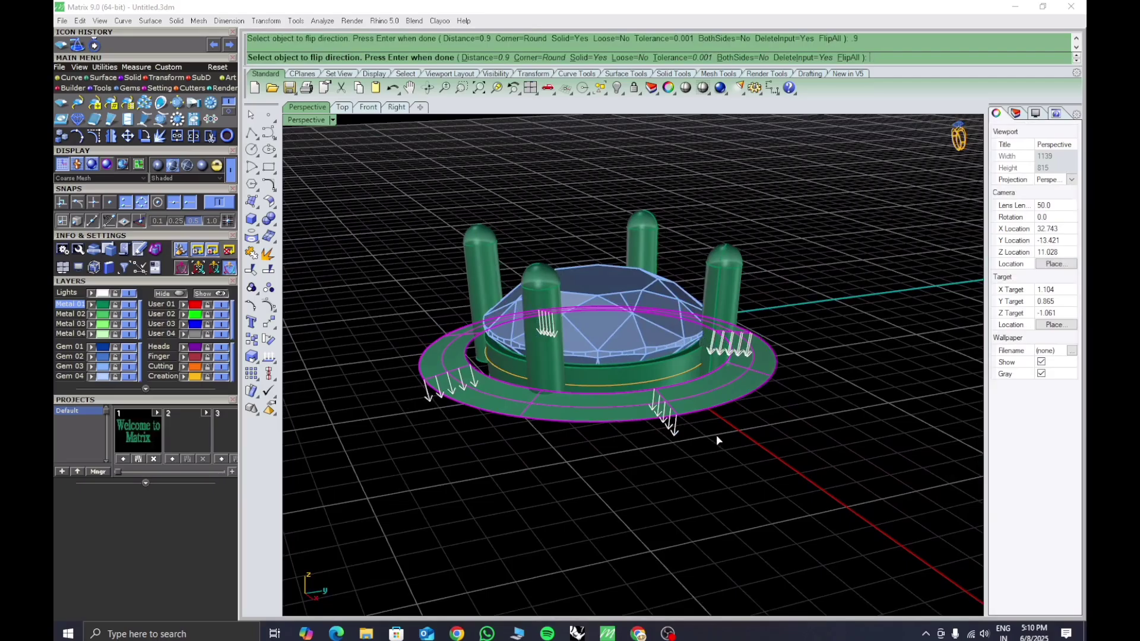
left_click(663, 359)
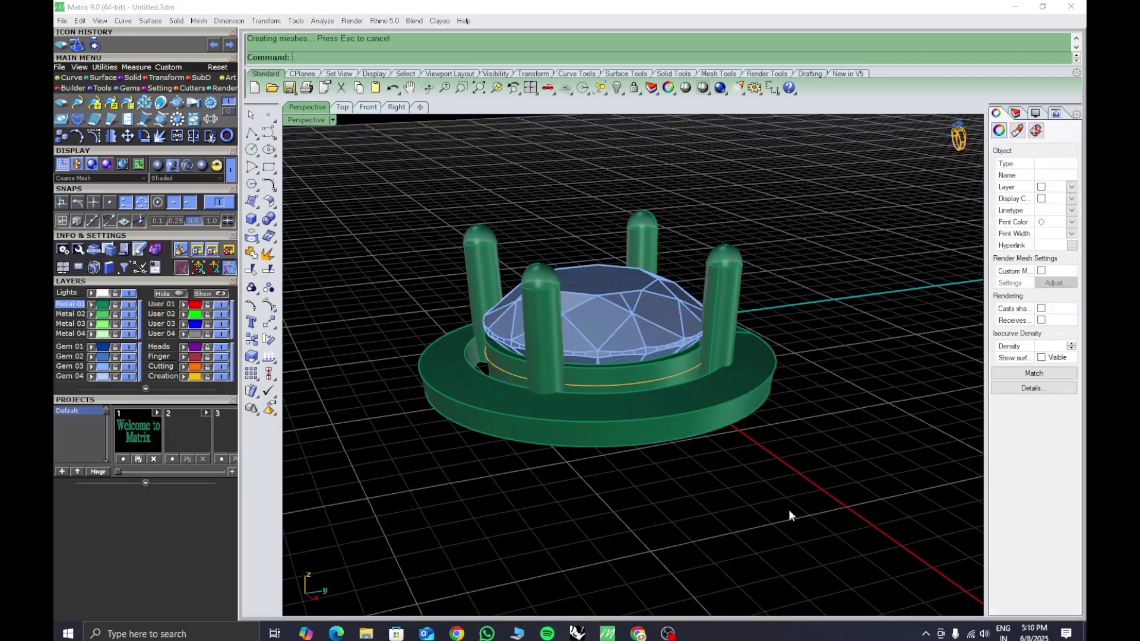
Duplicate the halo's outer top edge curve in place and move the copy down by 0.2 mm
right_click_drag(789, 509, 710, 407)
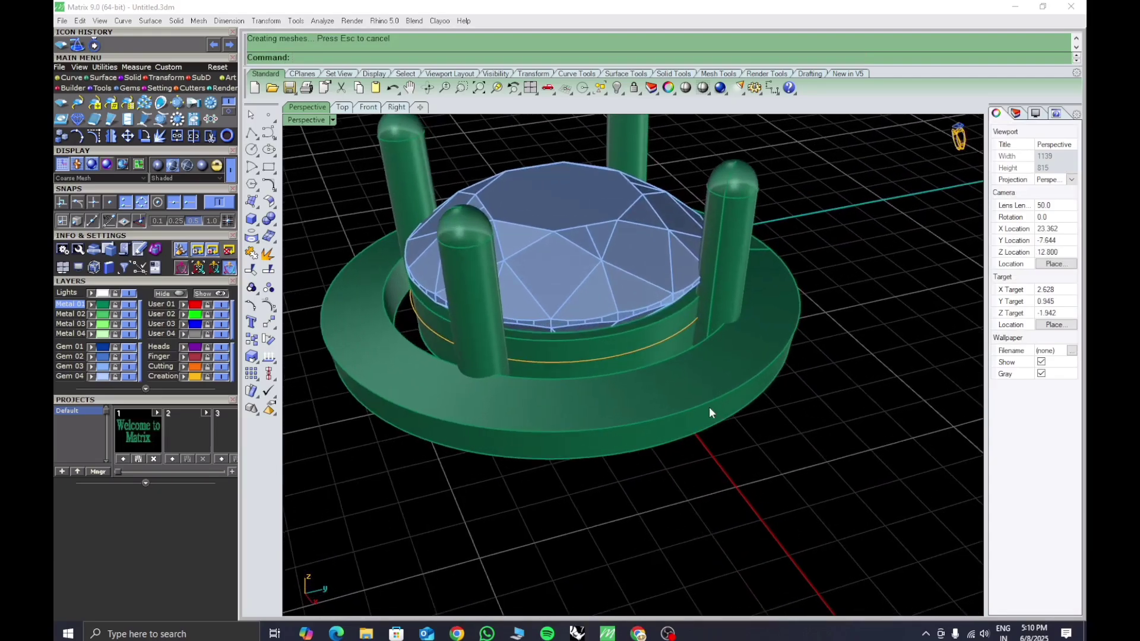
left_click(709, 408)
left_click(739, 435)
key("ctrl+c")
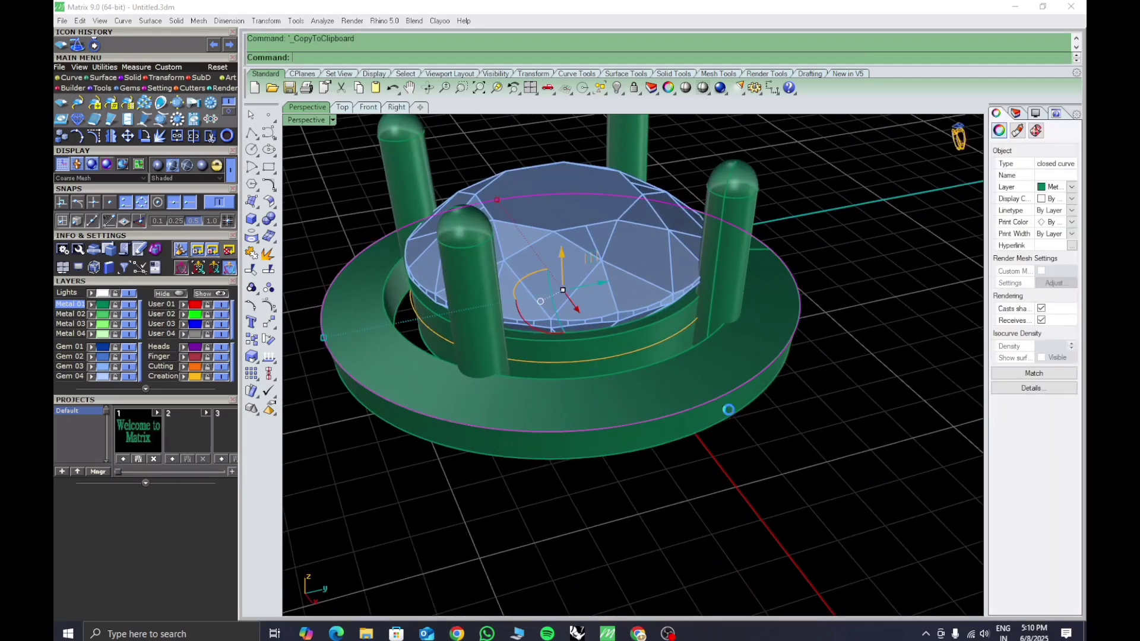
key("ctrl+v")
left_click(562, 251)
type("-")
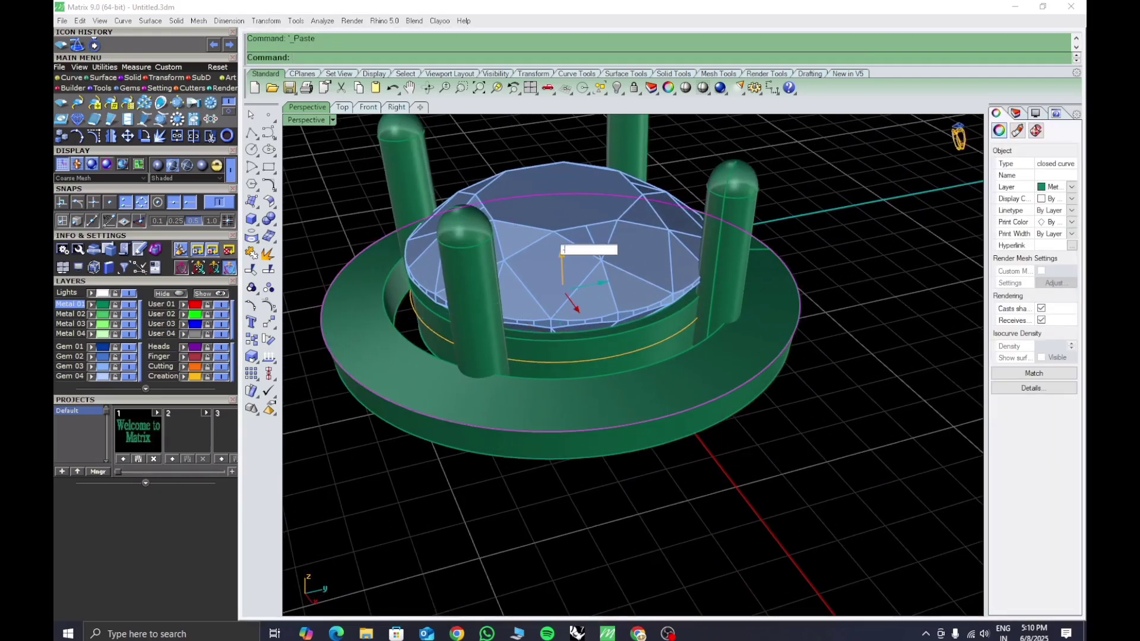
type(".2")
key("Return")
mouse_move(667, 438)
right_mouse_down()
mouse_move(661, 390)
mouse_move(681, 422)
right_mouse_up()
type("Offset")
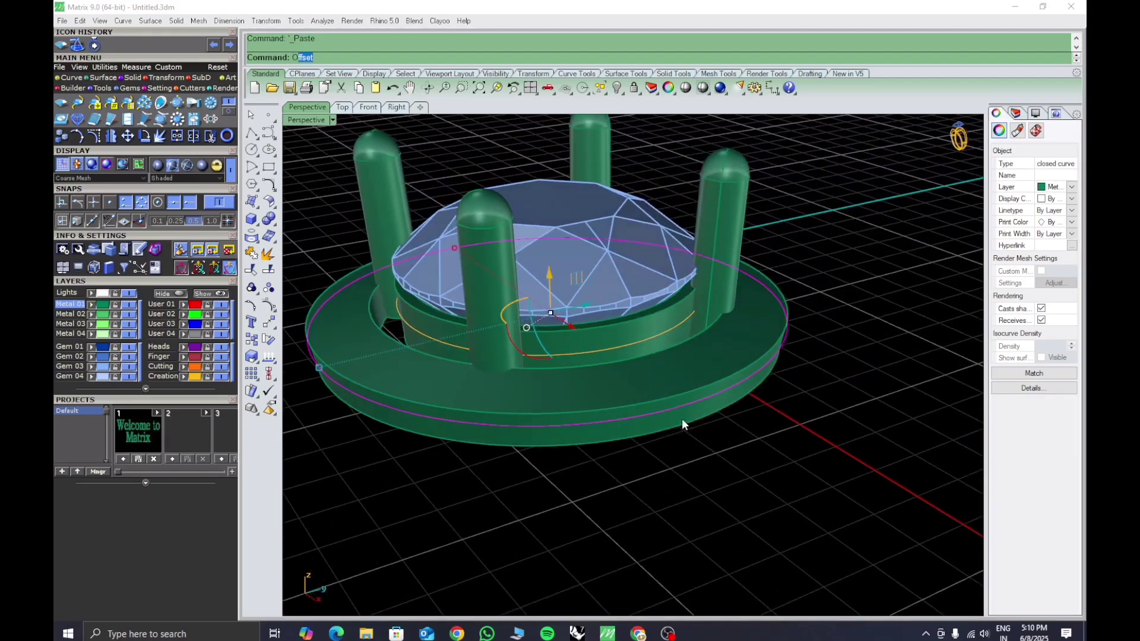
key("Return")
key("Escape")
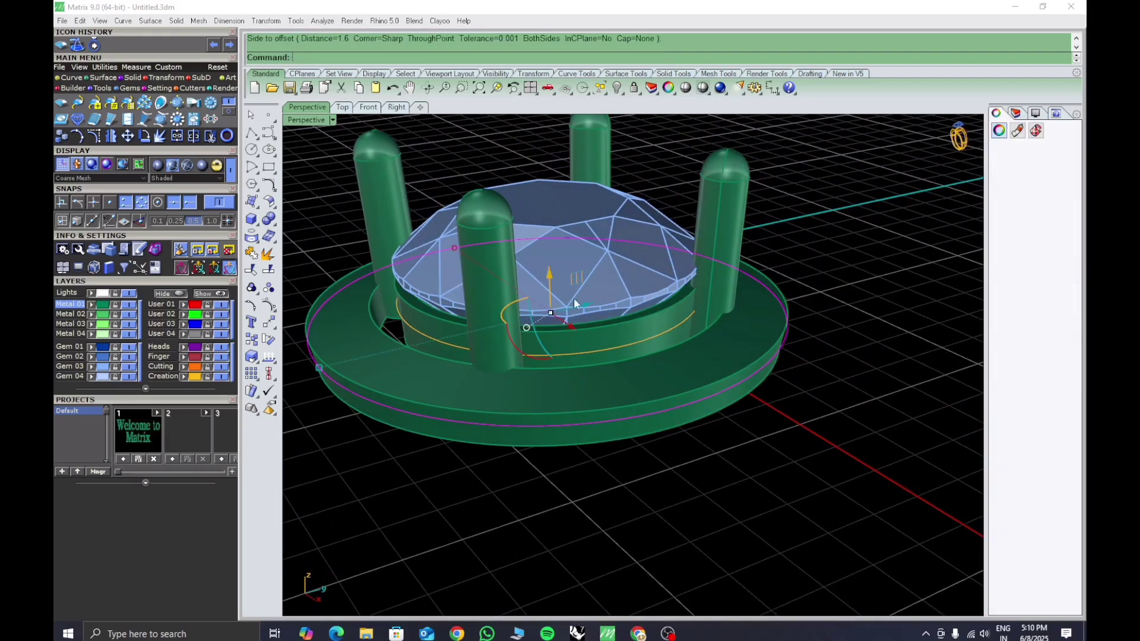
Lower the copied halo curve further, then offset it outward by 1.6 mm with sharp corners
left_click(550, 275)
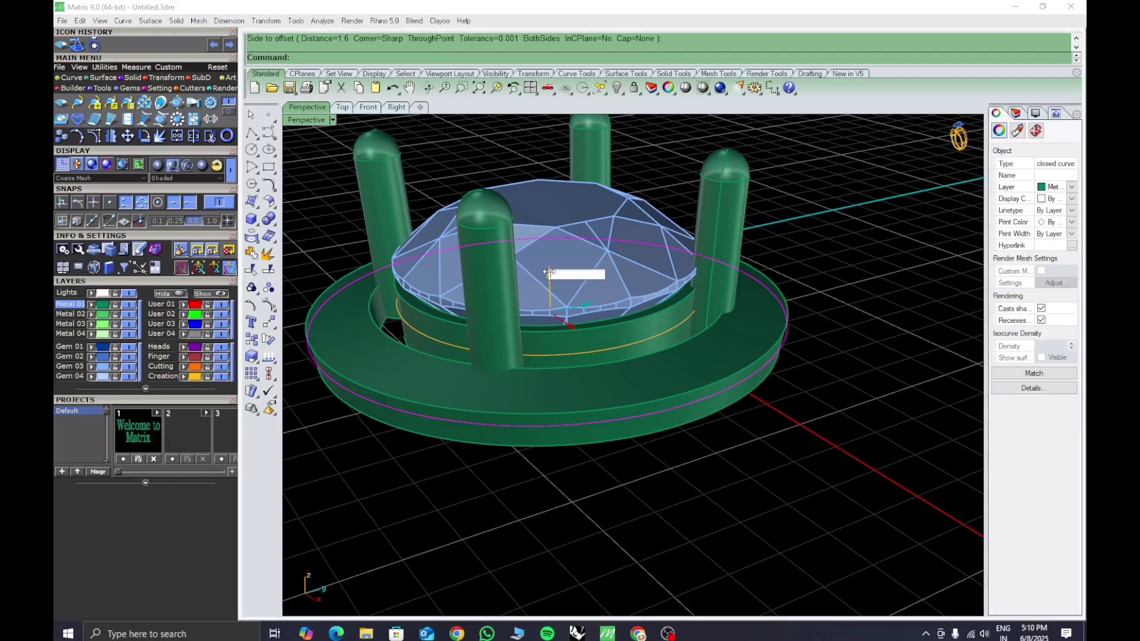
key("Return")
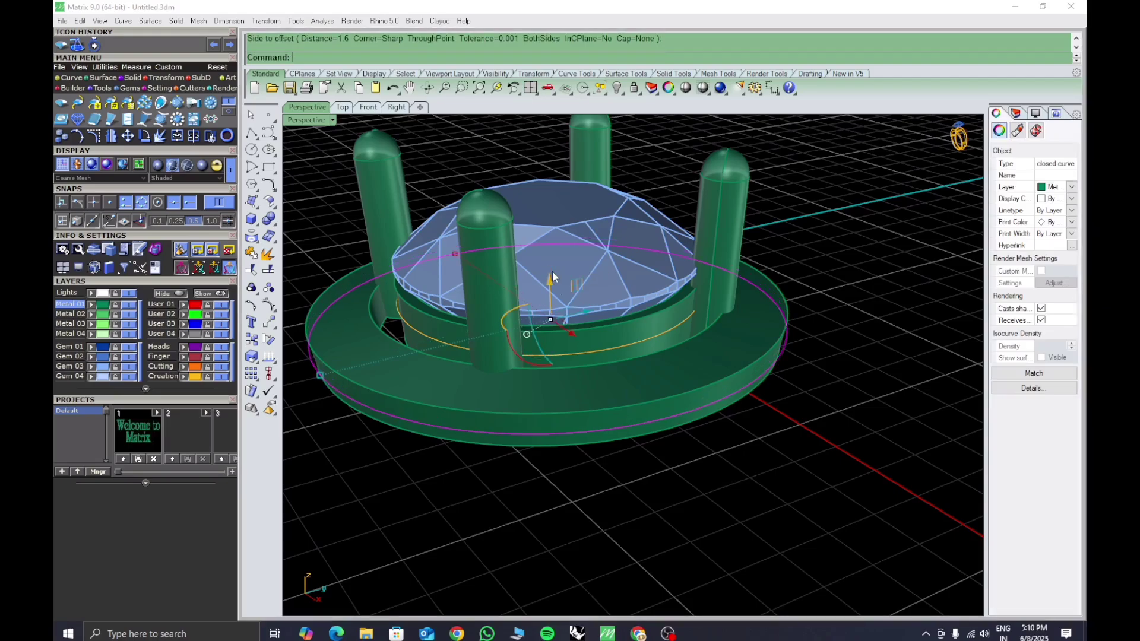
type("offset")
key("Return")
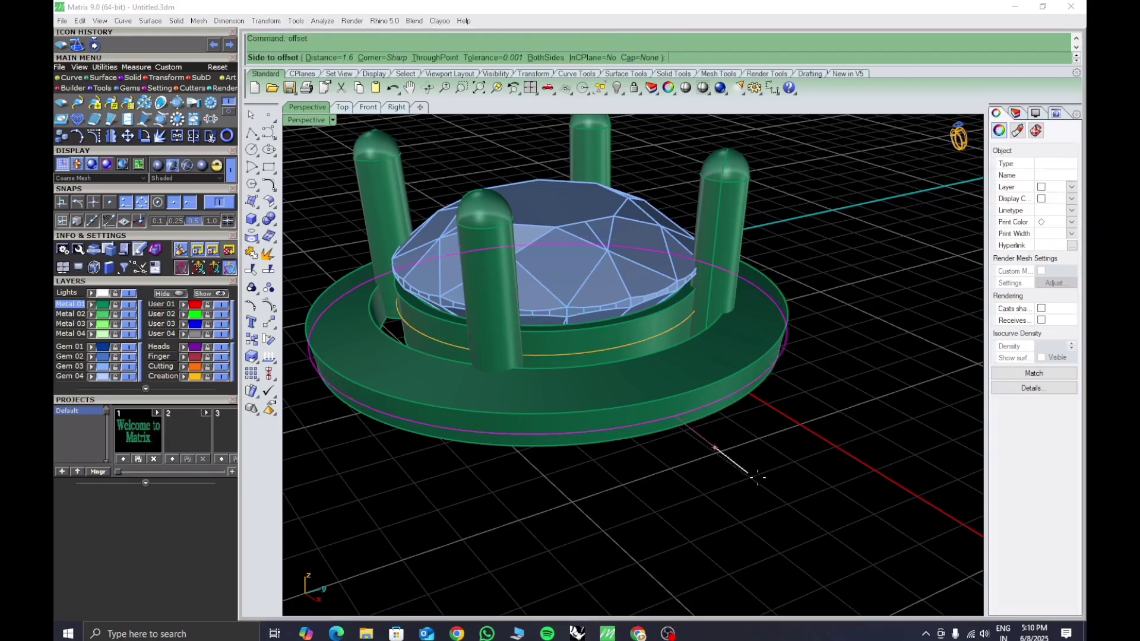
left_click(760, 481)
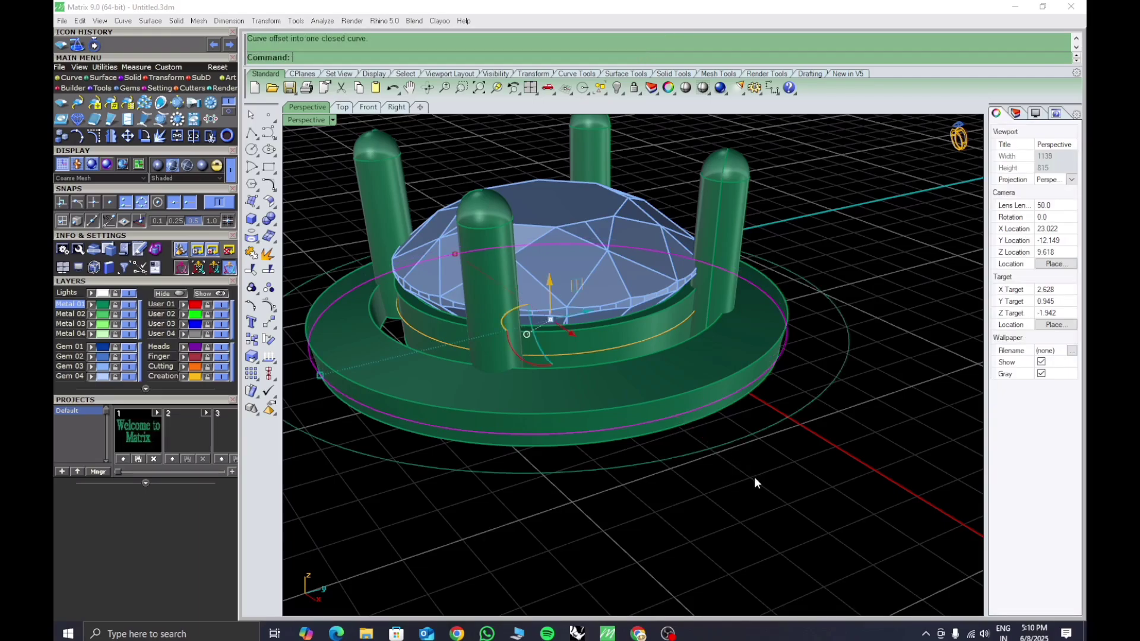
right_click_drag(754, 476, 765, 478)
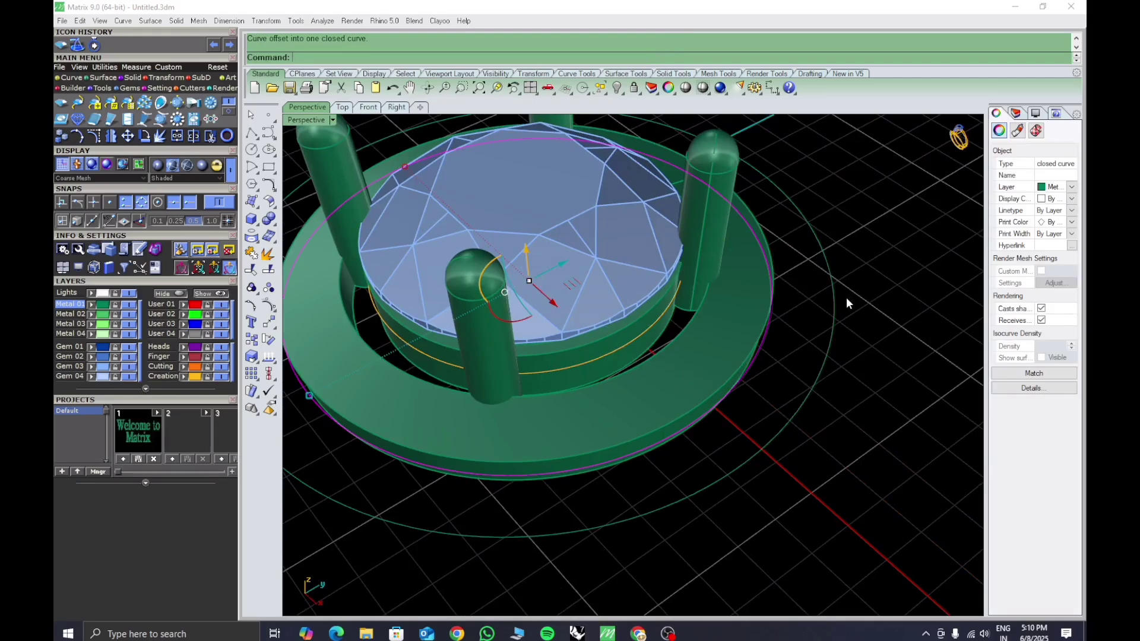
right_click_drag(848, 303, 840, 372)
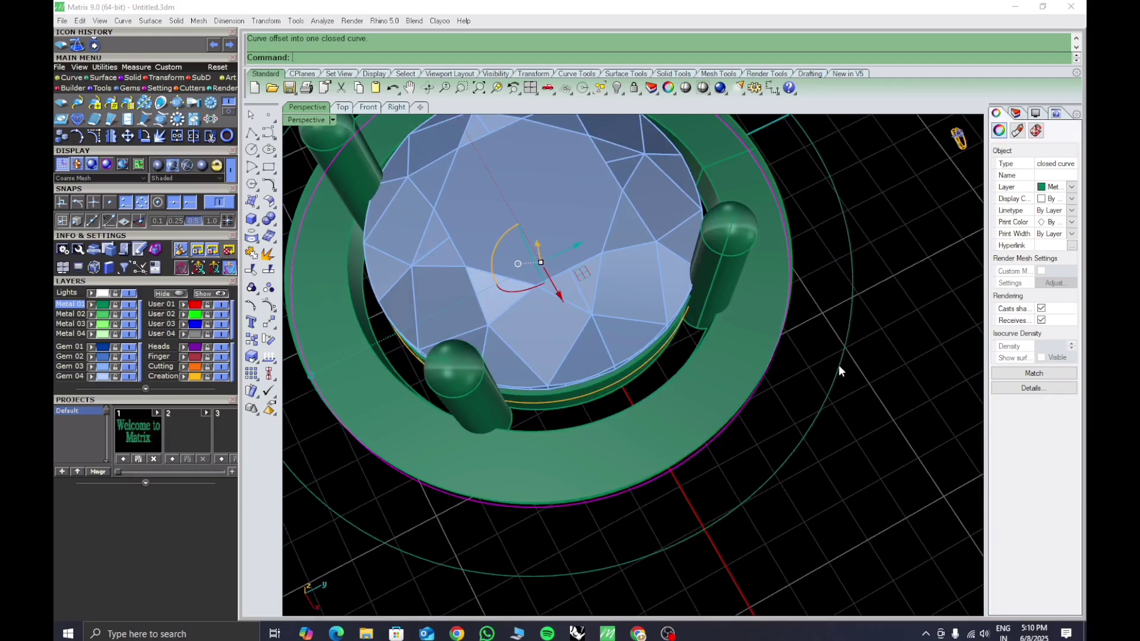
right_click_drag(758, 435, 706, 432)
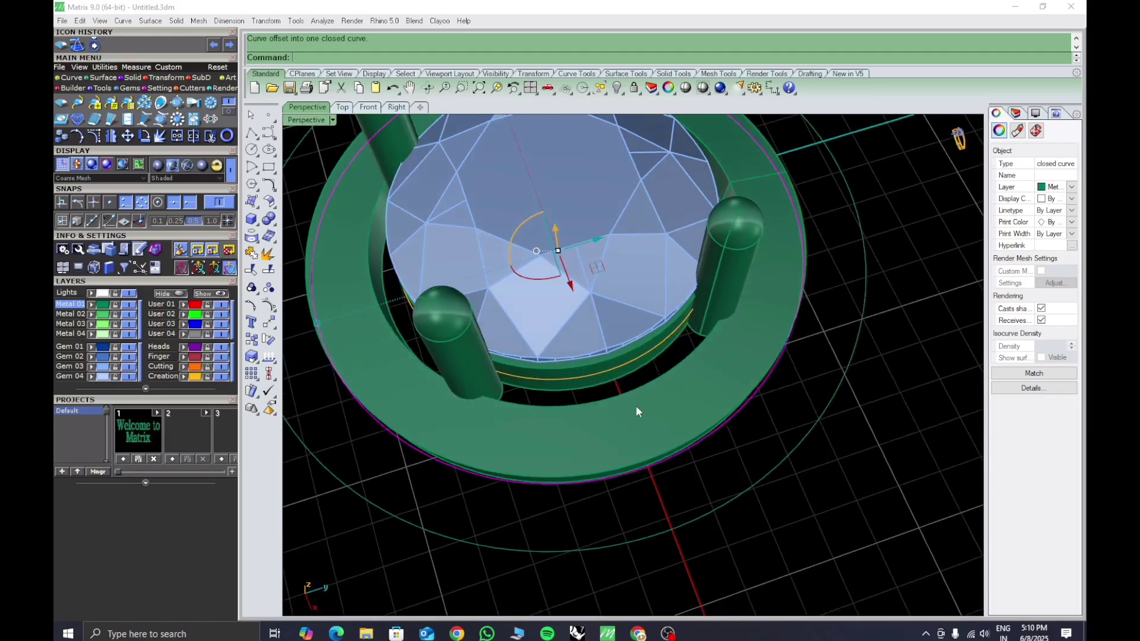
right_click_drag(637, 406, 643, 420)
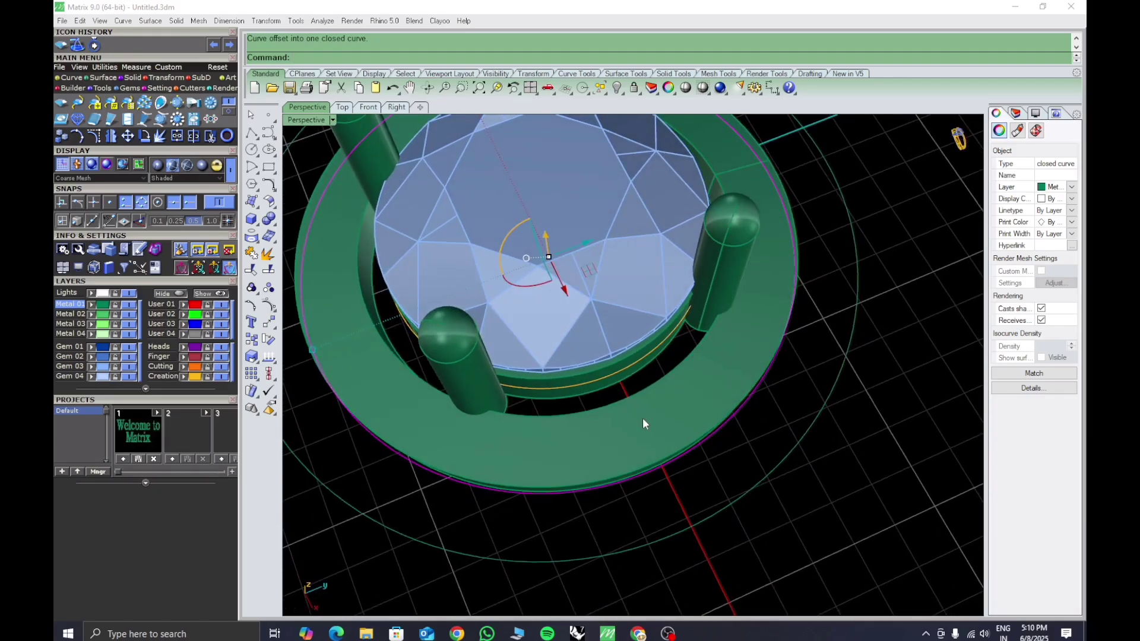
scroll(642, 418, "up", 3)
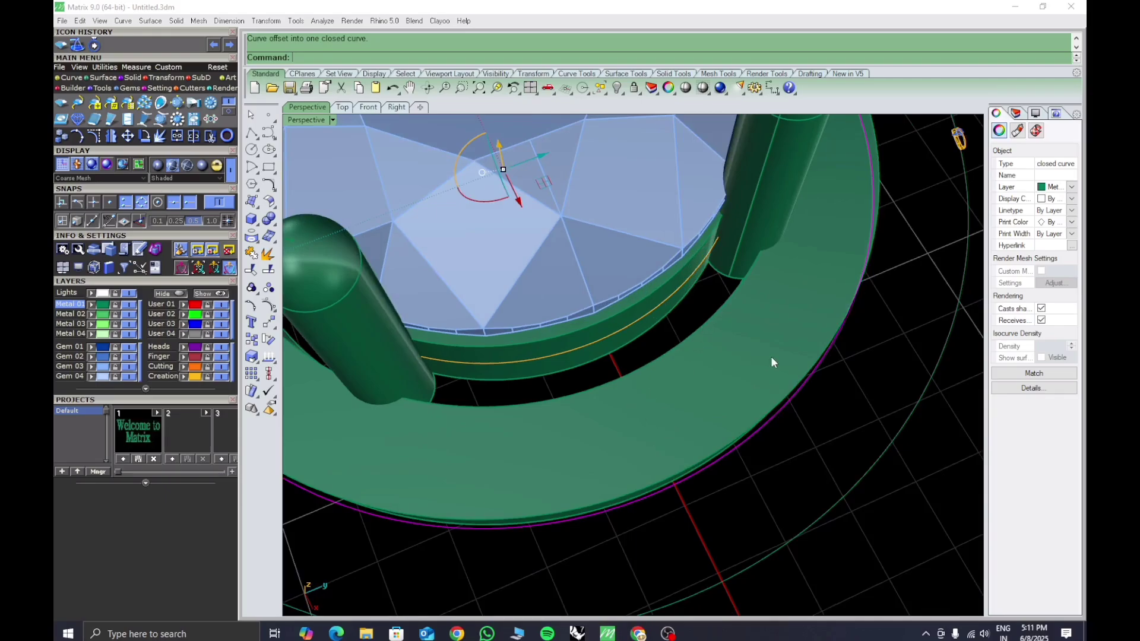
right_click_drag(711, 379, 743, 321)
Loft the lowered halo curve and its outward offset into a second annular surface around the first halo band
key("Escape")
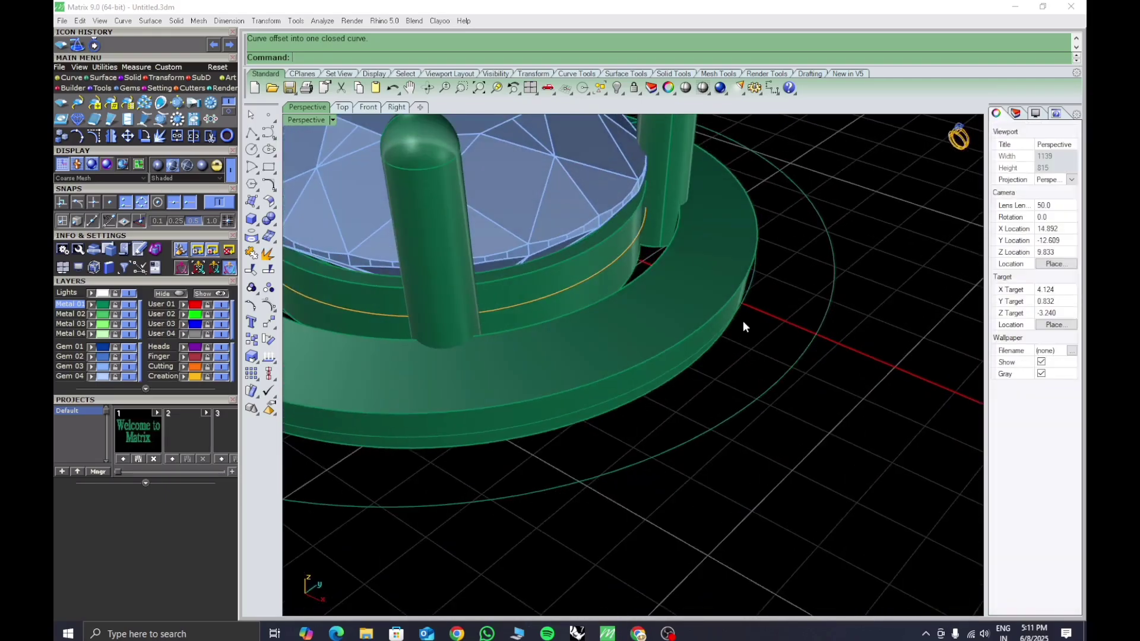
left_click(750, 294)
right_click_drag(823, 343, 759, 306)
key("Escape")
left_click(756, 282)
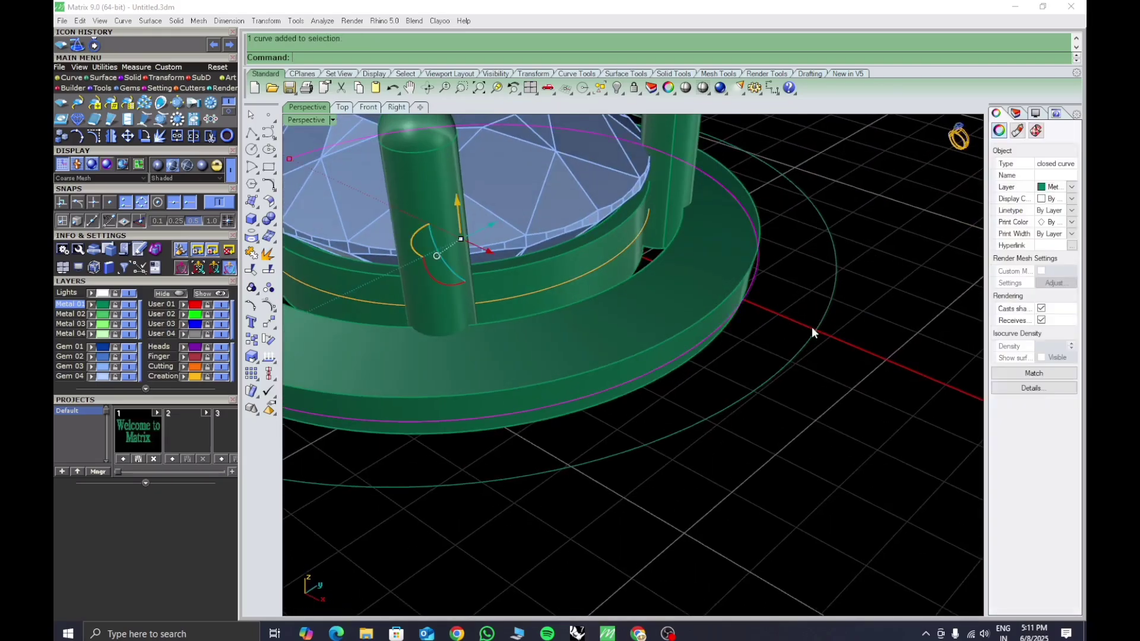
left_click(812, 328, "shift")
scroll(852, 404, "down", 4)
right_click_drag(851, 404, 838, 422, "shift")
key("Return")
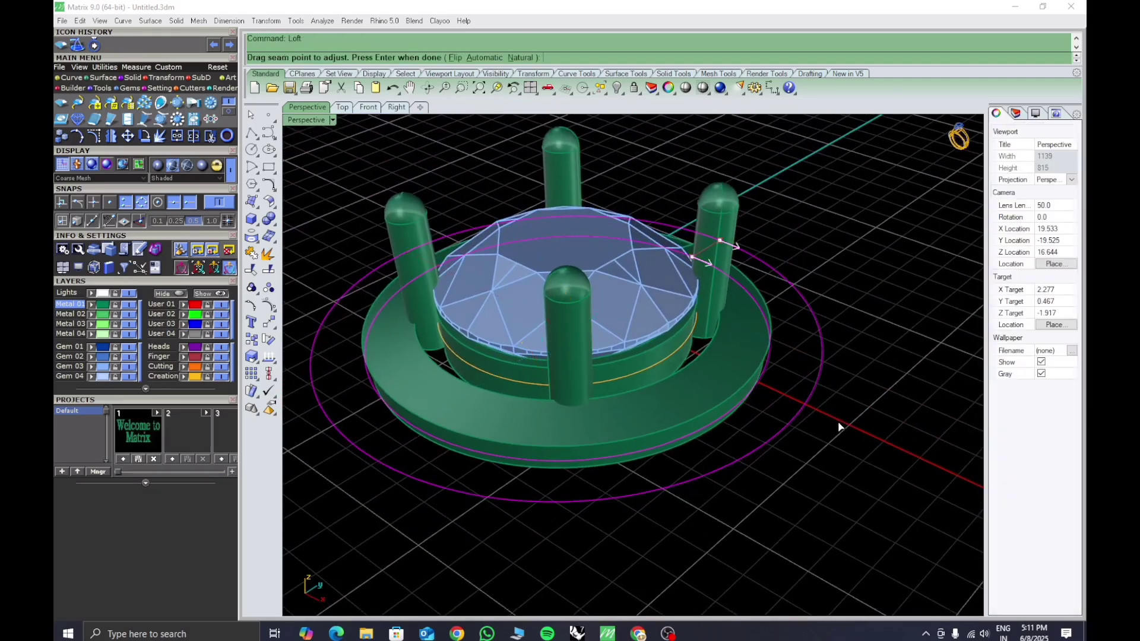
key("Return")
key("Return")
Move the outermost curve of the second halo surface down by 0.3 mm so the surface slopes outward
right_click_drag(853, 462, 761, 392)
left_click(753, 415)
left_click(778, 422)
right_click_drag(474, 405, 471, 443)
scroll(387, 385, "up", 2)
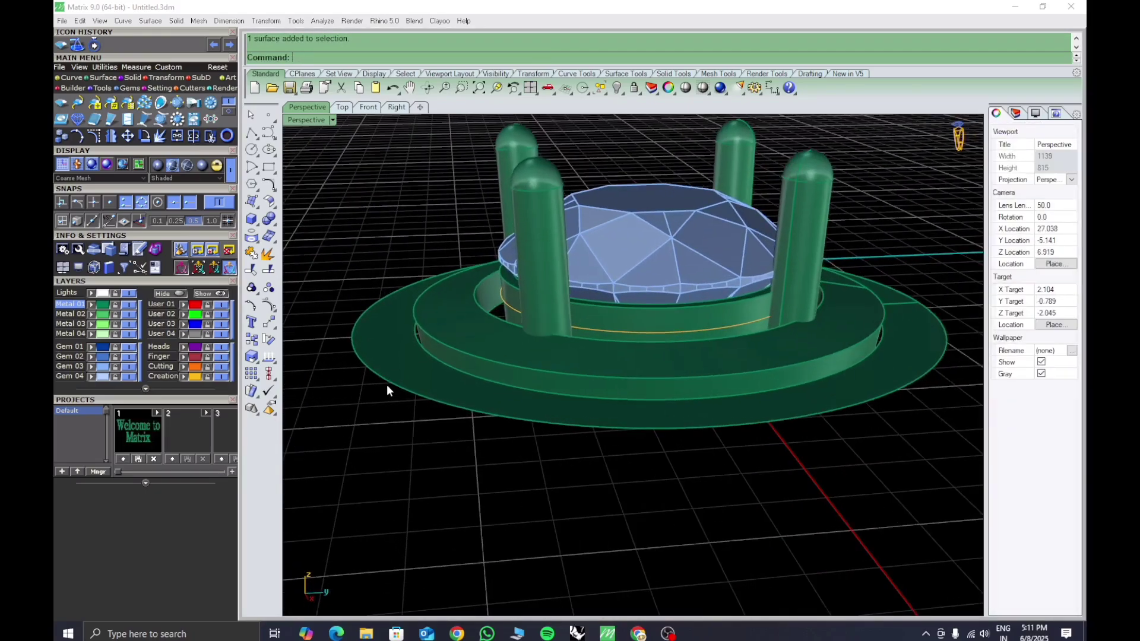
left_click(387, 386)
left_click(424, 420)
left_click(647, 276)
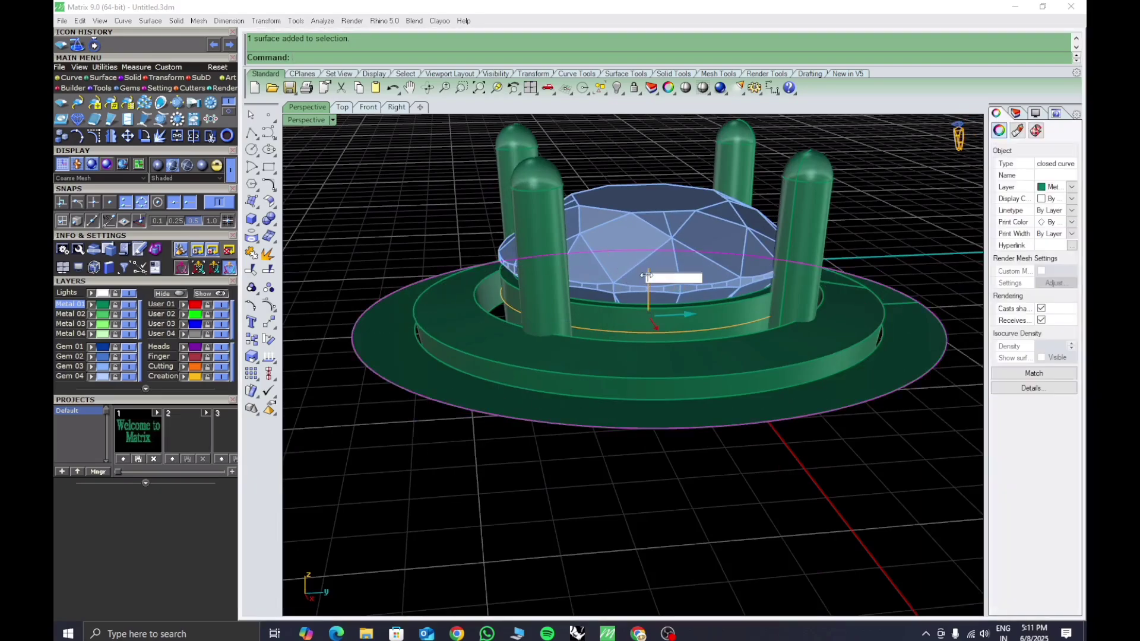
type("-.3")
key("Return")
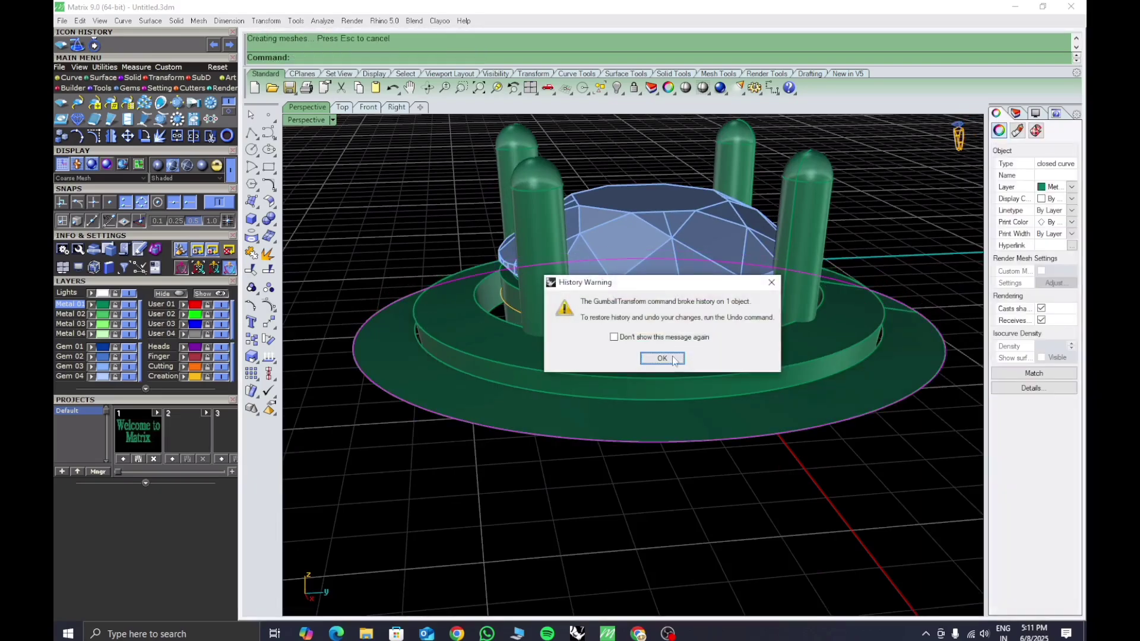
left_click(663, 359)
Offset the outer halo surface 0.9 mm downward as a solid, deleting the input surface
left_click(657, 521)
right_click_drag(657, 521, 639, 471)
left_click(601, 367)
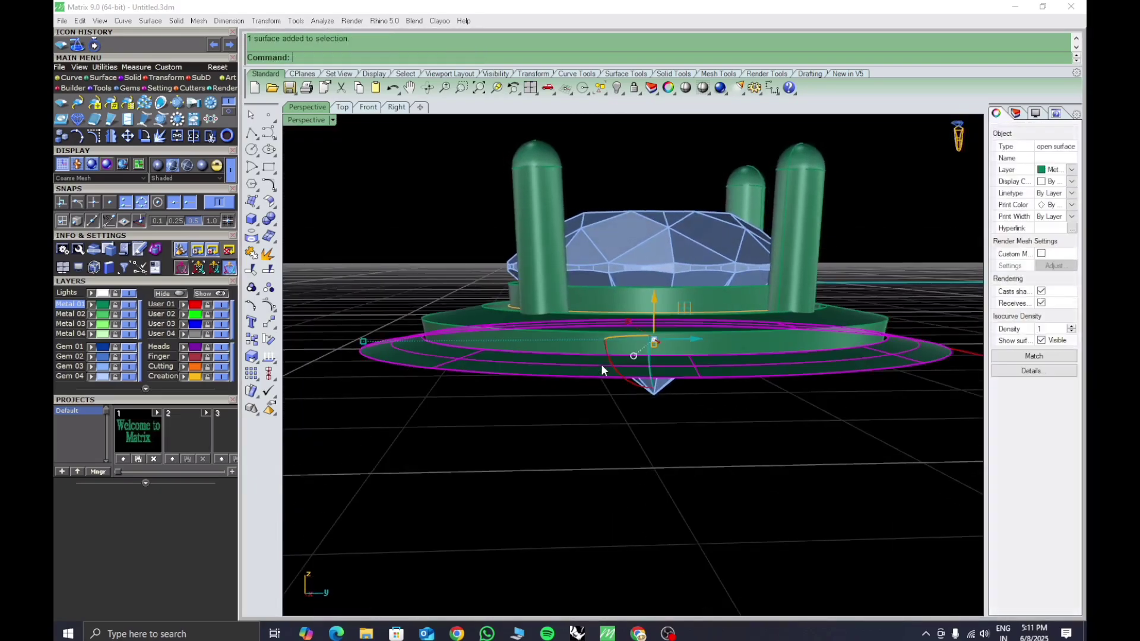
type("os")
key("Return")
type("f")
key("Return")
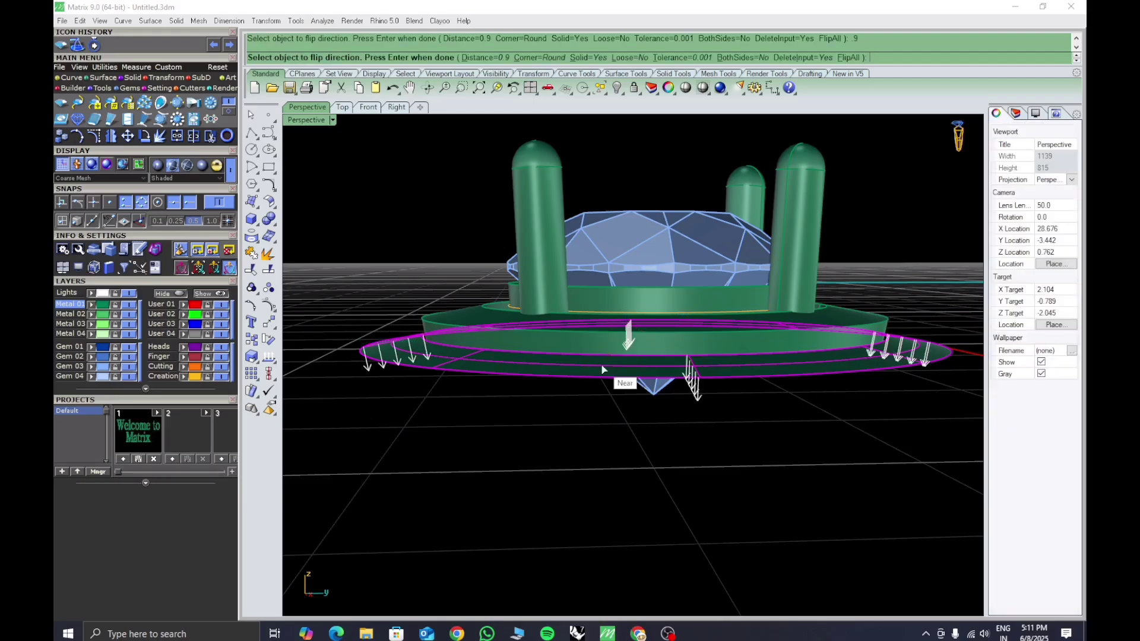
key("Return")
left_click(657, 357)
Turn off the surface isocurve display for all objects of the setting
right_click_drag(569, 405, 611, 457)
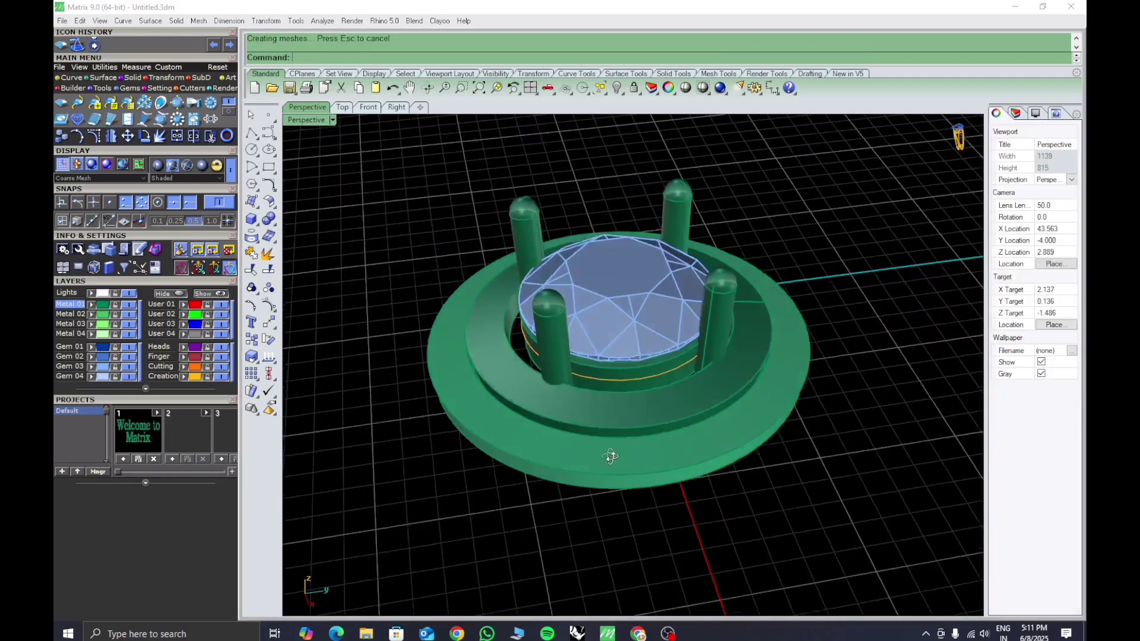
scroll(611, 456, "down", 5)
left_click_drag(501, 267, 736, 478)
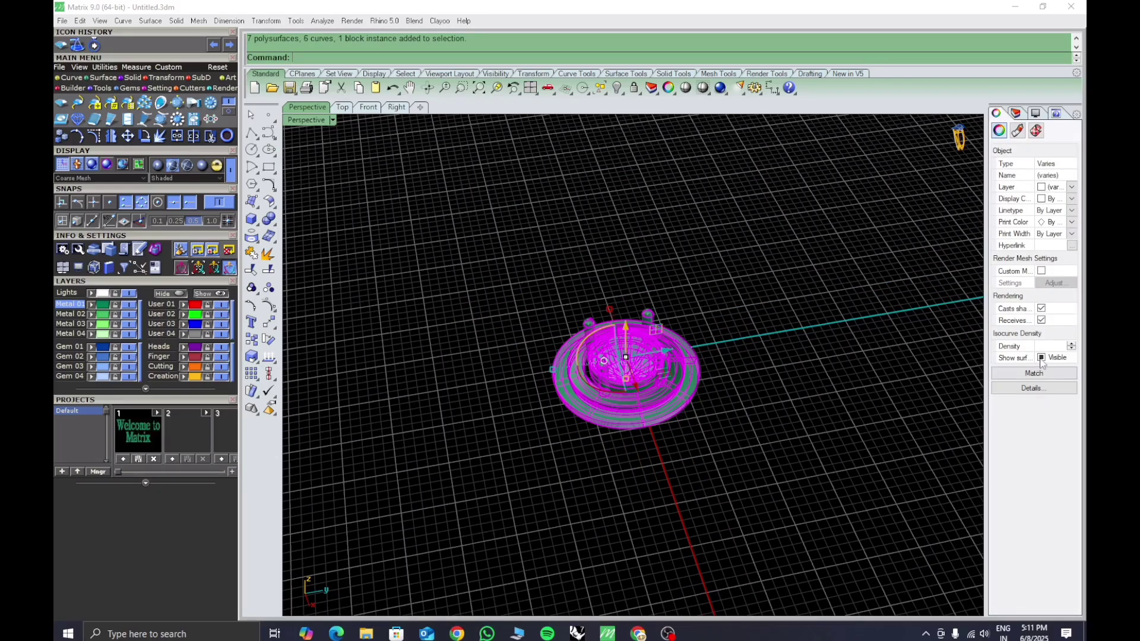
left_click(1041, 358)
left_click(695, 467)
Examine the two-tier halo and prongs from above, checking closely where a prong meets the inner halo edge
right_click_drag(695, 468, 730, 505)
scroll(682, 414, "down", 2)
scroll(660, 393, "up", 3)
right_click_drag(682, 414, 654, 479)
scroll(661, 394, "up", 4)
scroll(662, 410, "up", 3)
left_click(655, 479)
left_click(832, 502)
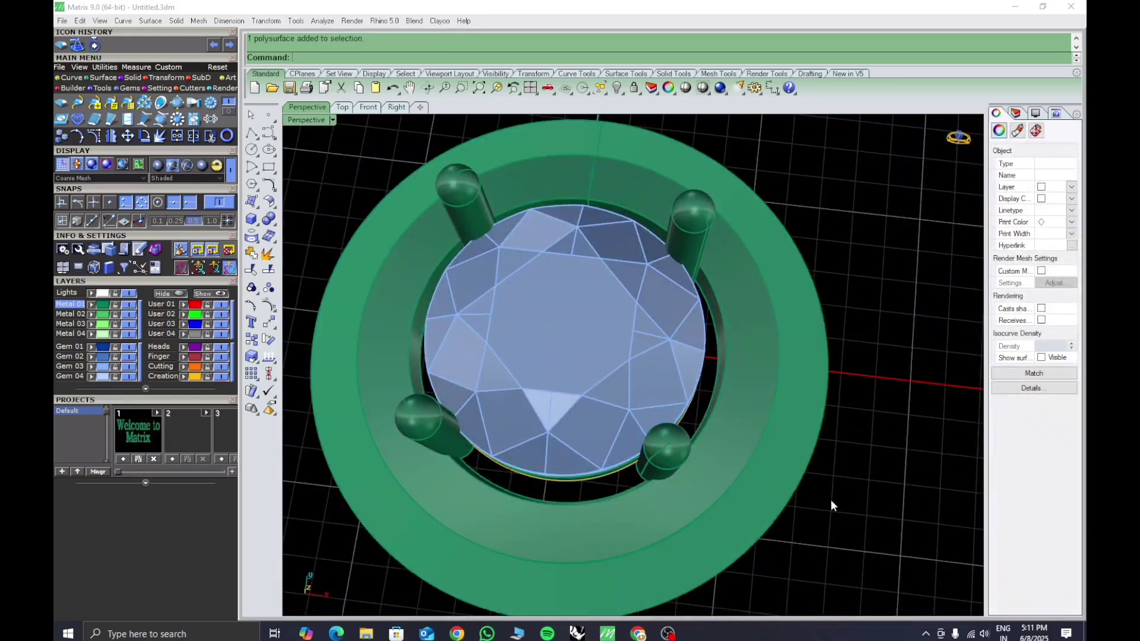
scroll(790, 511, "up", 1)
right_click_drag(760, 484, 696, 484)
scroll(623, 452, "up", 8)
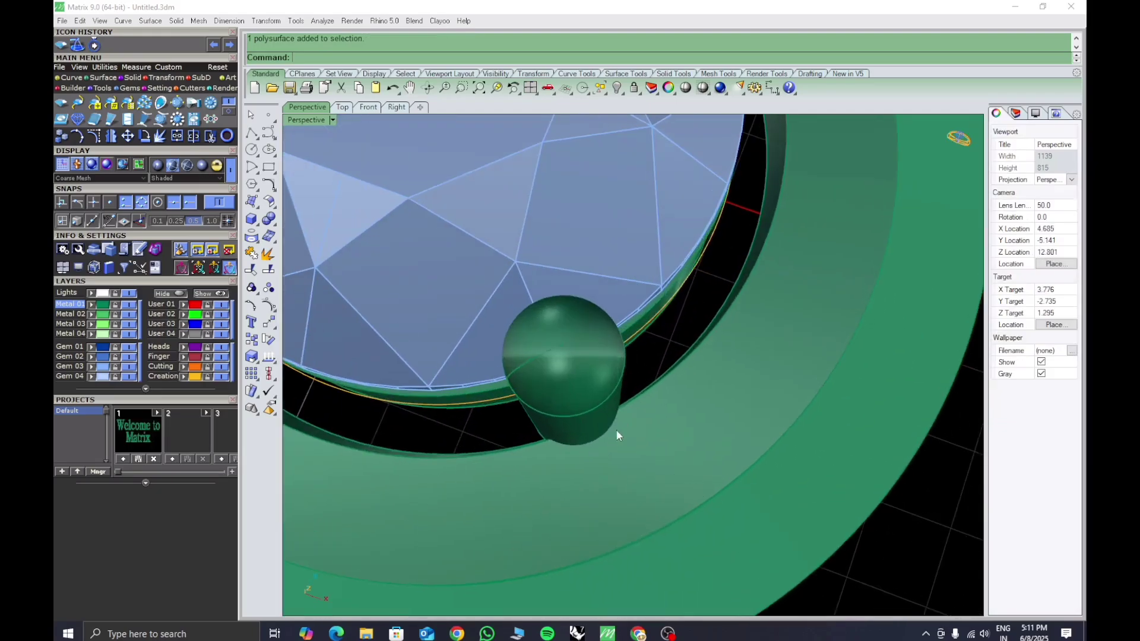
right_click_drag(616, 435, 598, 463)
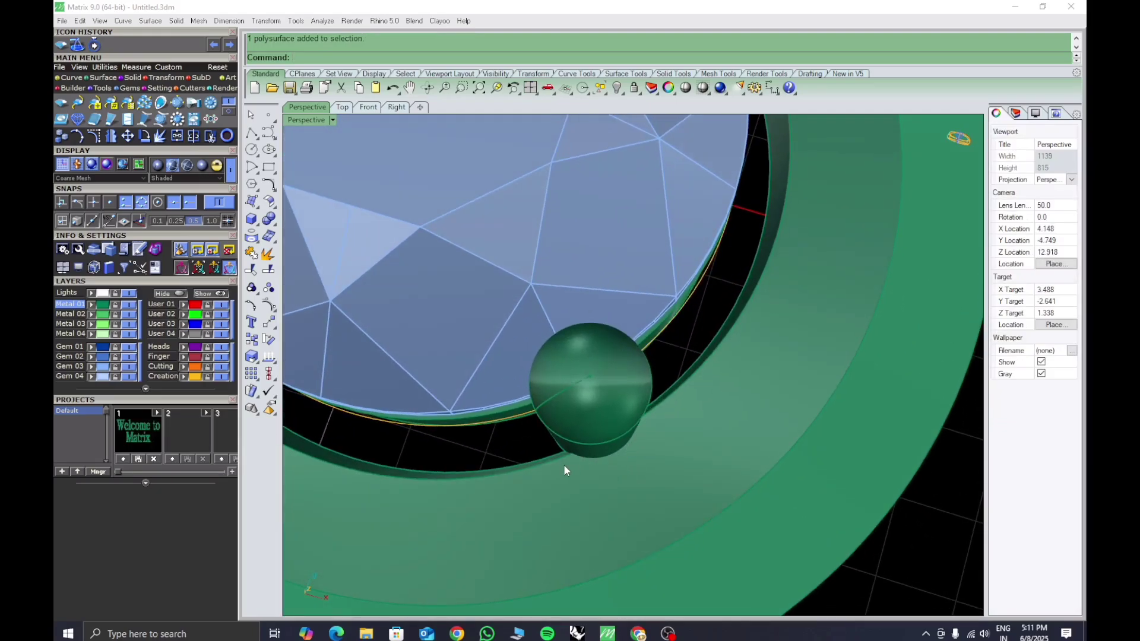
Examine the prong bases and the gap between the metal ring and halo from underneath
scroll(591, 462, "down", 5)
right_click_drag(601, 466, 700, 303)
scroll(659, 455, "up", 6)
scroll(667, 445, "down", 6)
right_click_drag(678, 359, 702, 380, "shift")
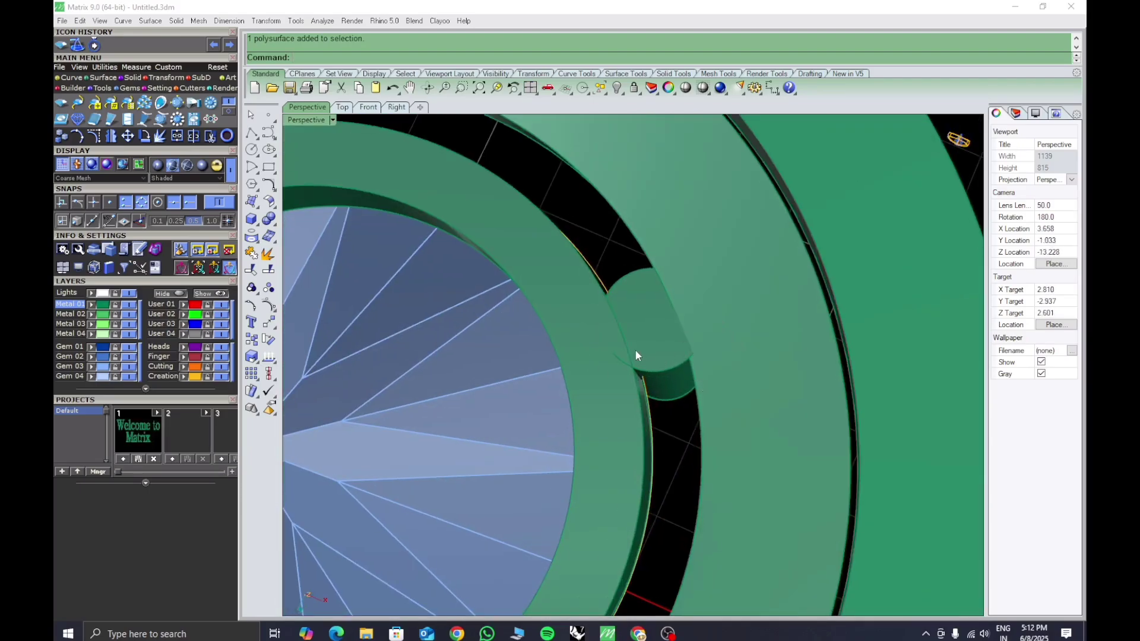
scroll(635, 355, "down", 3)
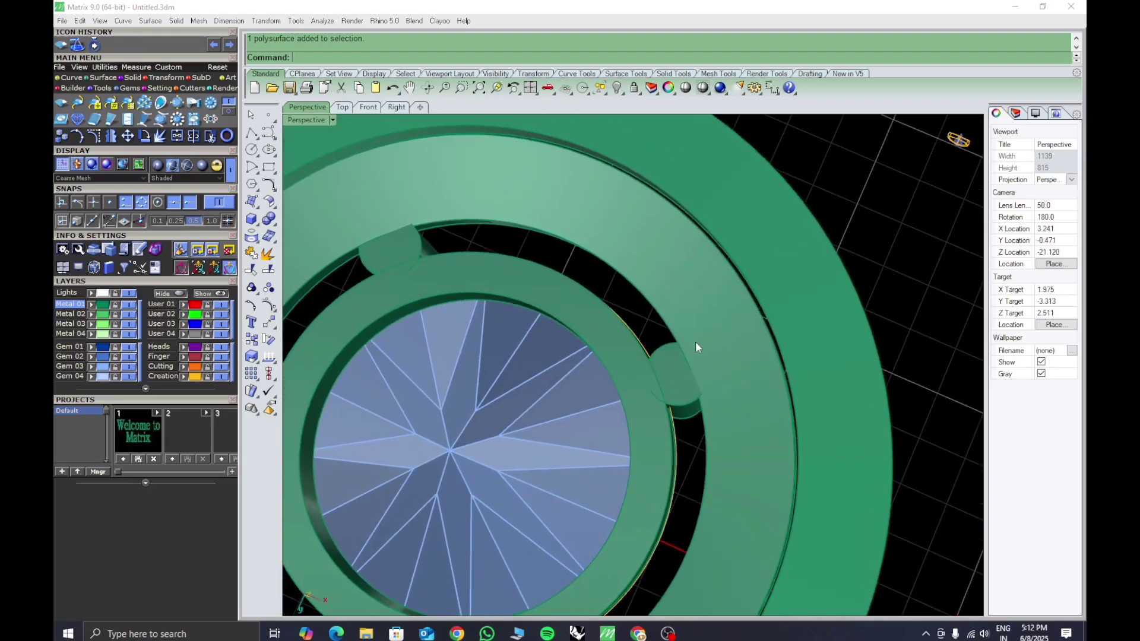
scroll(696, 366, "down", 4)
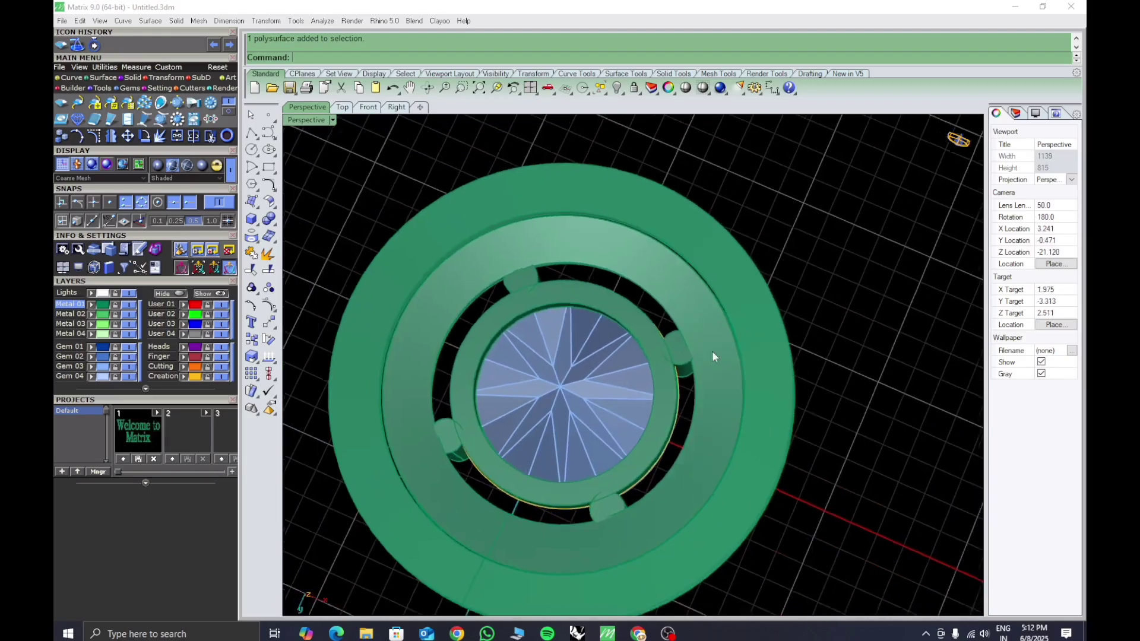
right_click_drag(711, 351, 735, 331)
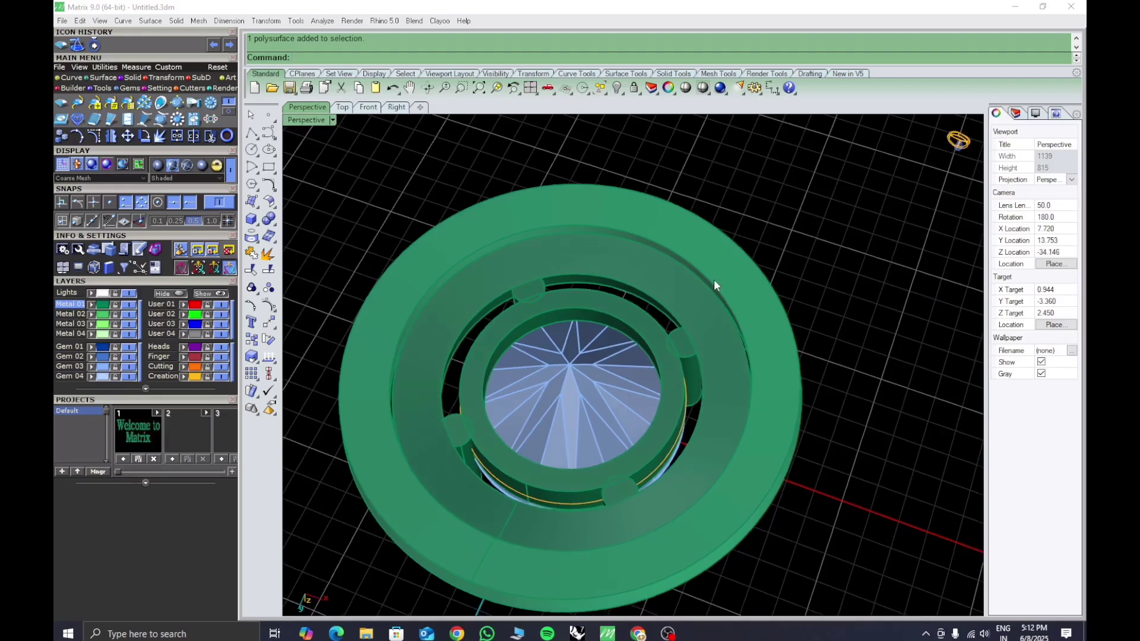
Create one tween curve between the inner and outer top edges of the upper halo band, with match method None
right_click_drag(728, 270, 686, 448)
scroll(657, 450, "down", 5)
right_click_drag(682, 380, 640, 477)
right_click_drag(665, 475, 633, 440)
scroll(586, 429, "up", 7)
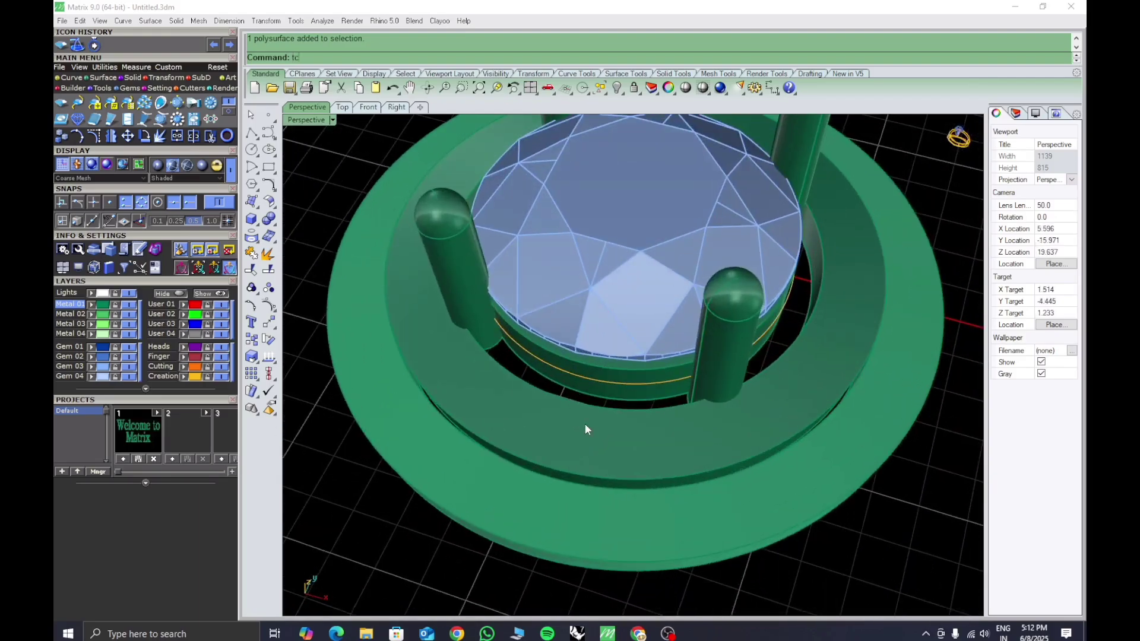
key("Return")
left_click(584, 409)
left_click(619, 439)
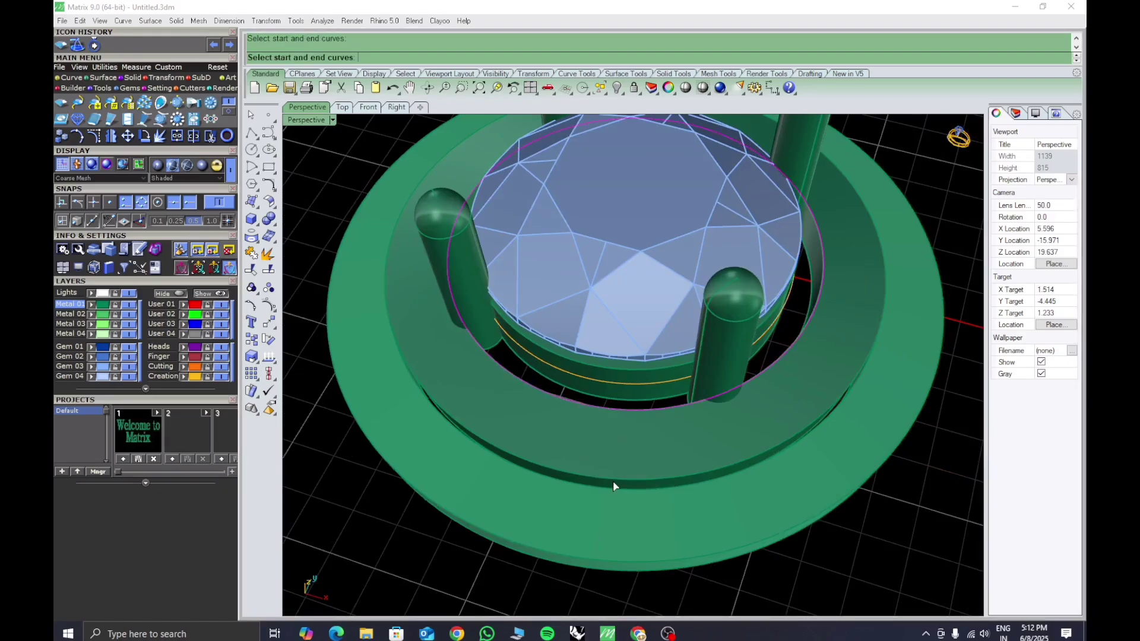
left_click(614, 484)
left_click(647, 514)
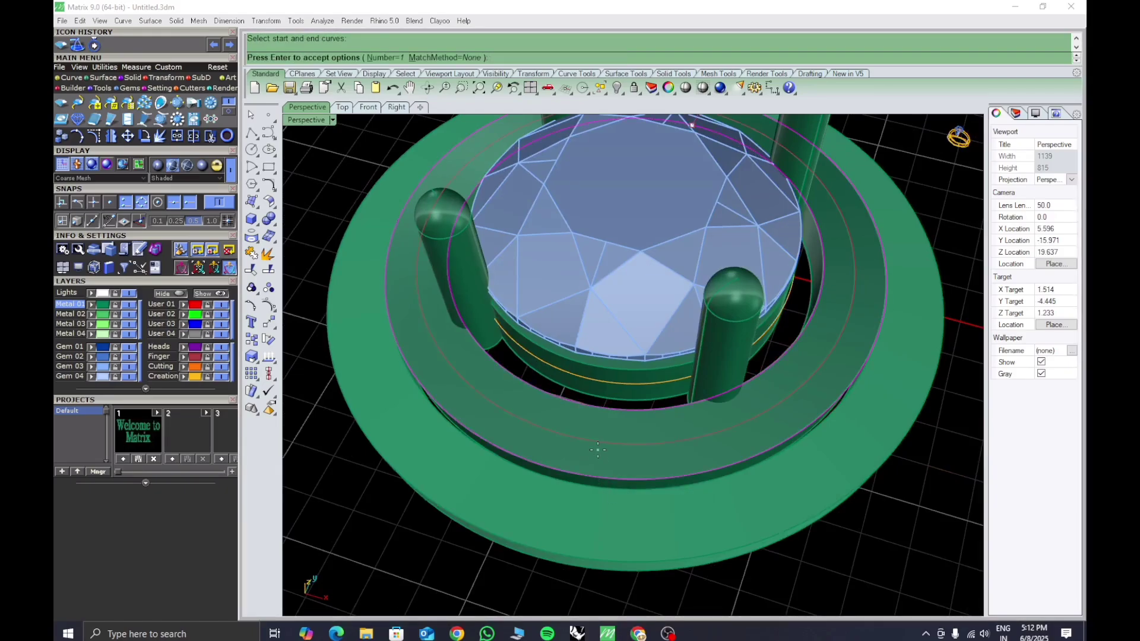
key("Return")
Create a tween curve between the inner and outer top edges of the lower halo band, flipping the curve direction
left_click(598, 444)
key("Return")
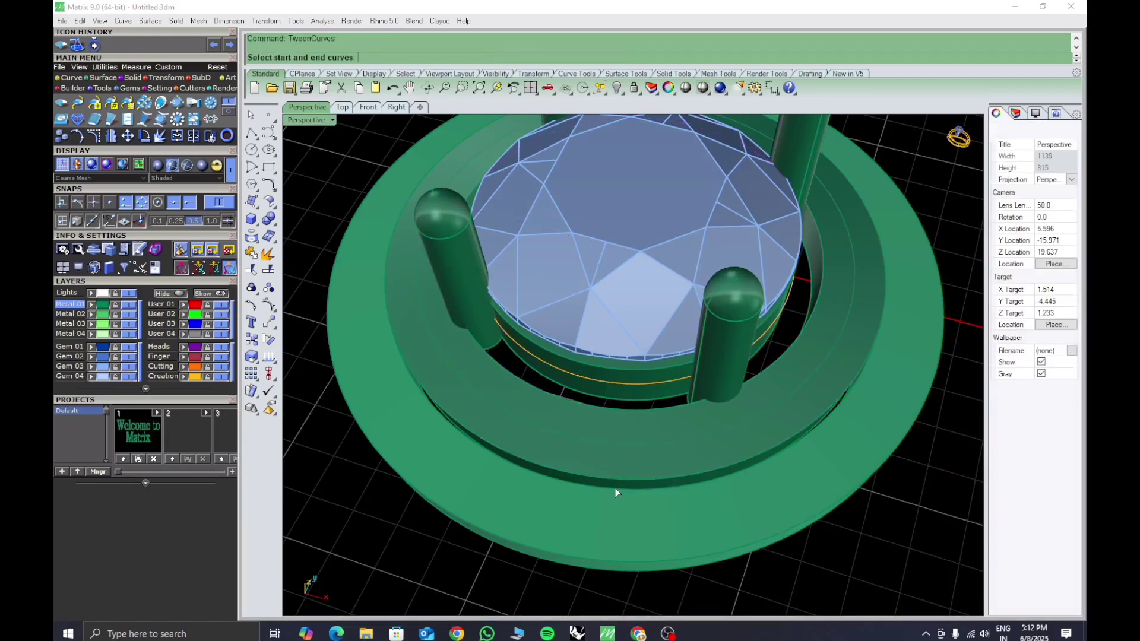
left_click(615, 491)
left_click(643, 523)
left_click(639, 561)
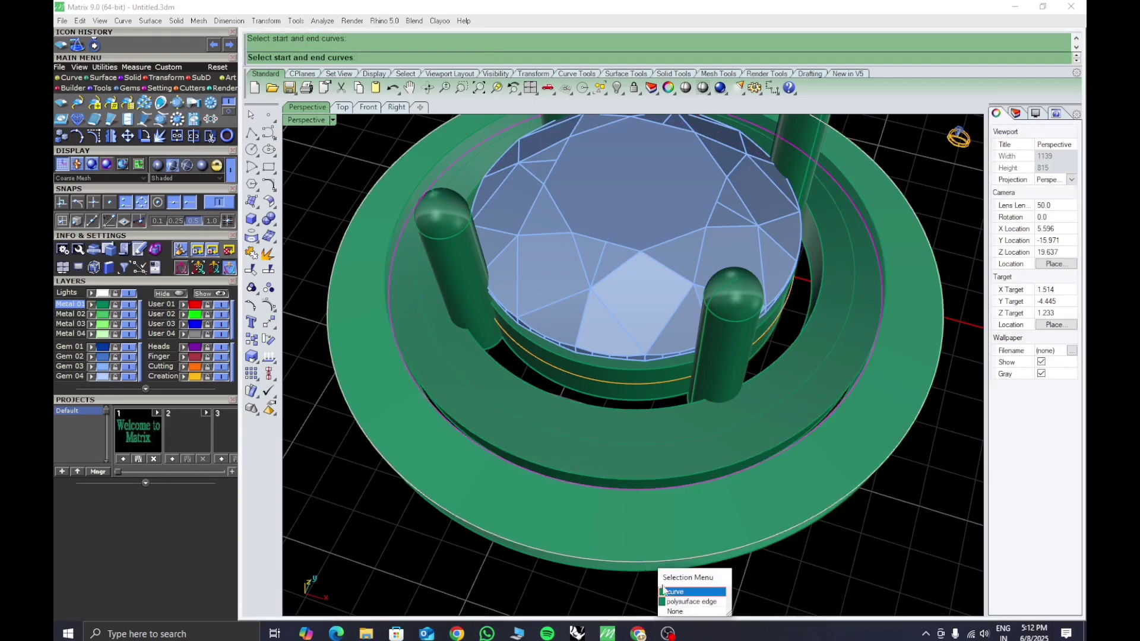
left_click(671, 591)
right_click_drag(727, 558, 785, 505)
left_click(671, 515)
type("flip")
key("Return")
left_click(719, 529)
Start Gem on Curve along the upper halo band's middle curve, with culet direction Object referenced to the band's top surface
left_click(642, 409)
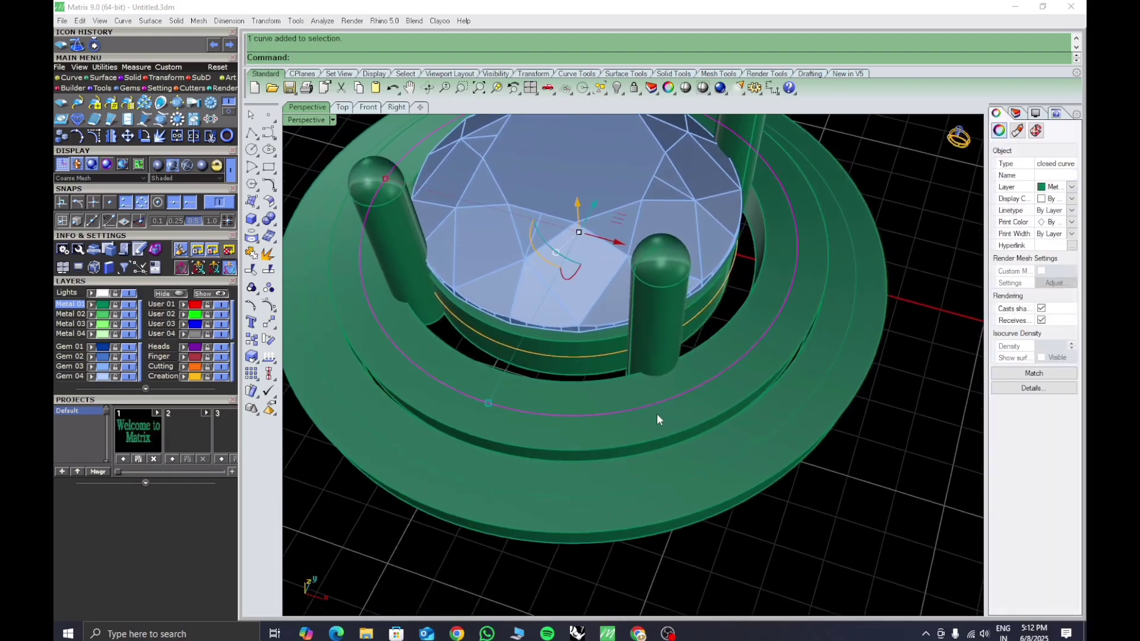
middle_click(657, 413)
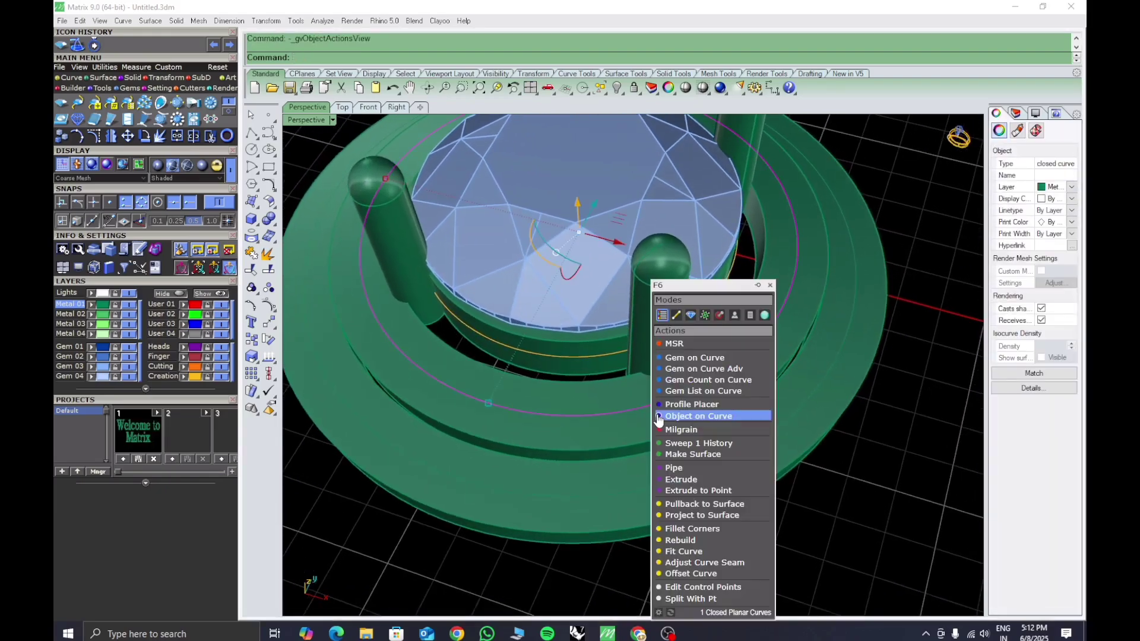
left_click(686, 360)
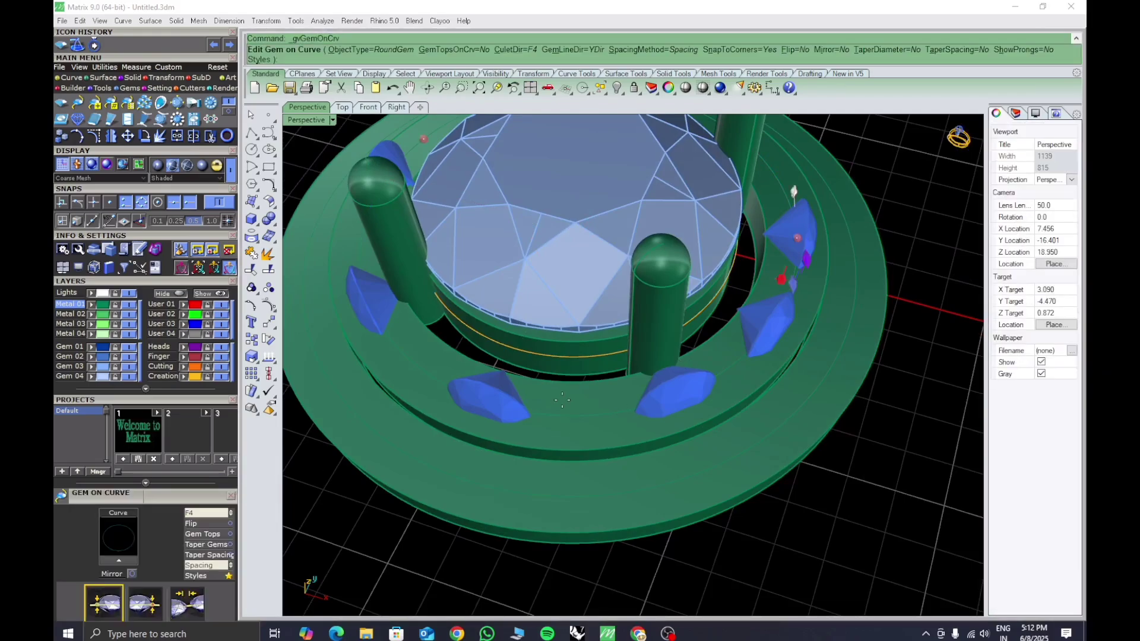
left_click(518, 57)
left_click(359, 60)
left_click(554, 420)
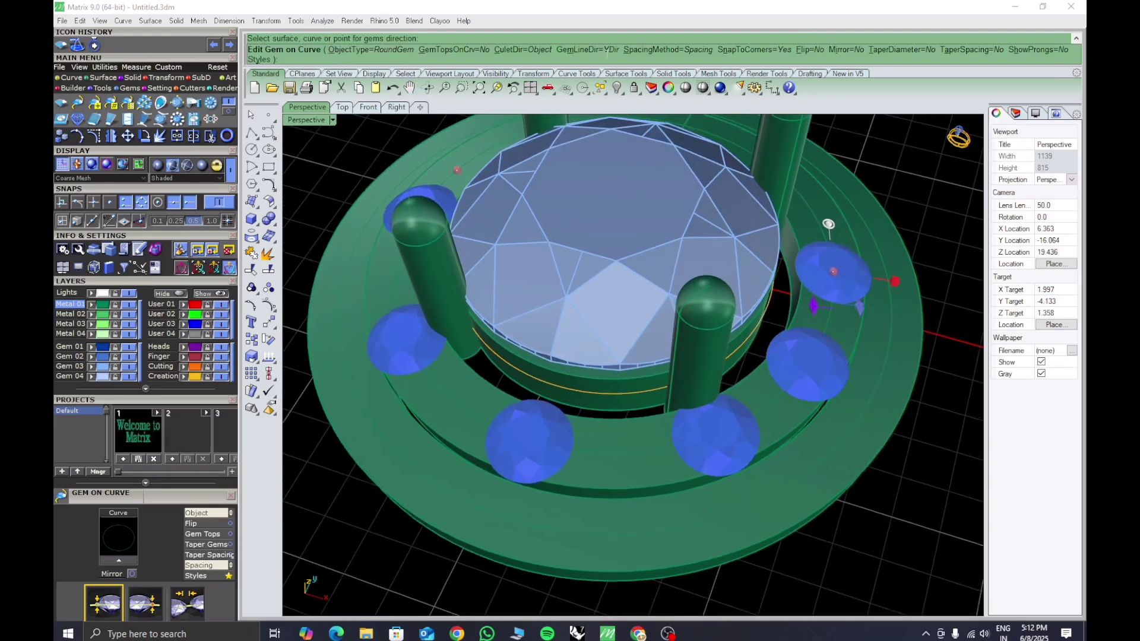
Set the upper halo gems' spacing to 0.15 mm and their start size to 1.3 mm
left_click_drag(181, 502, 375, 306)
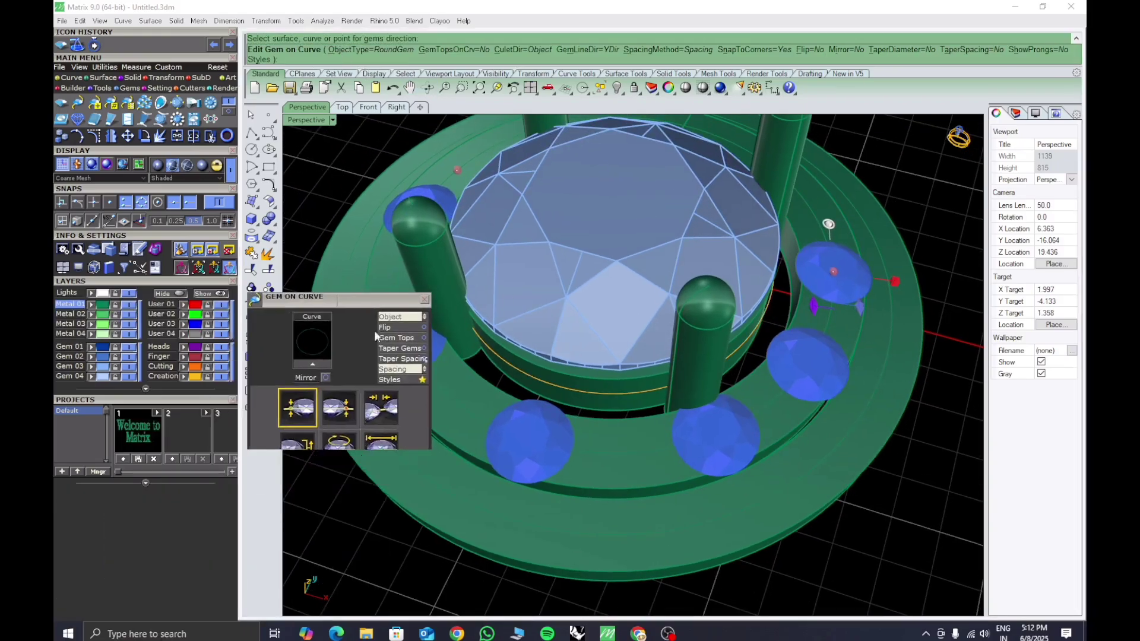
left_click(380, 411)
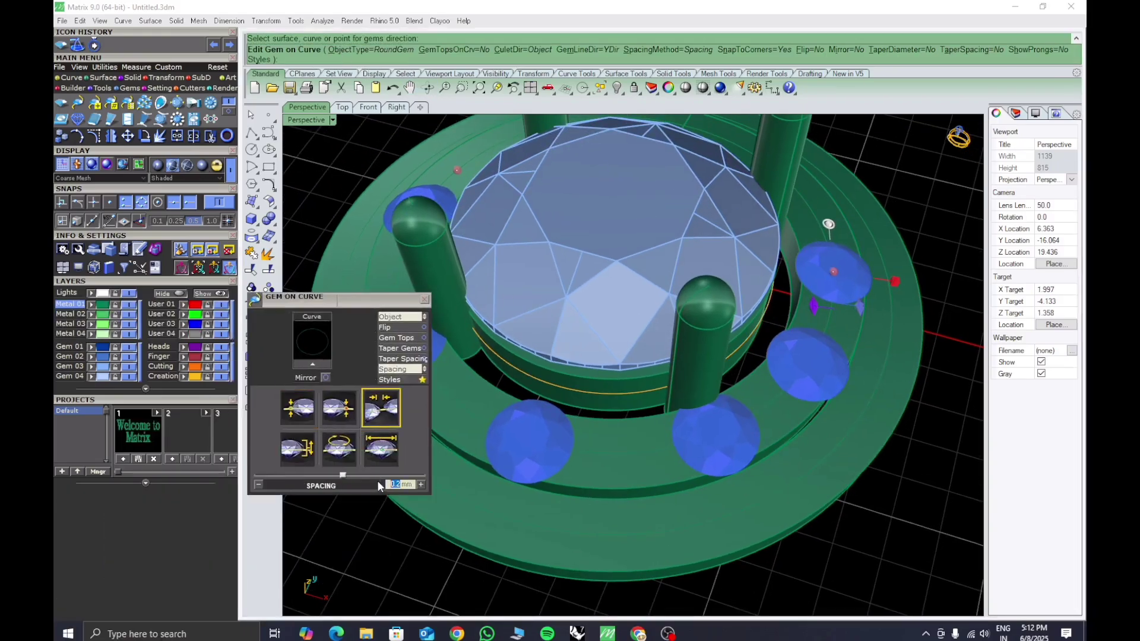
left_click(389, 460)
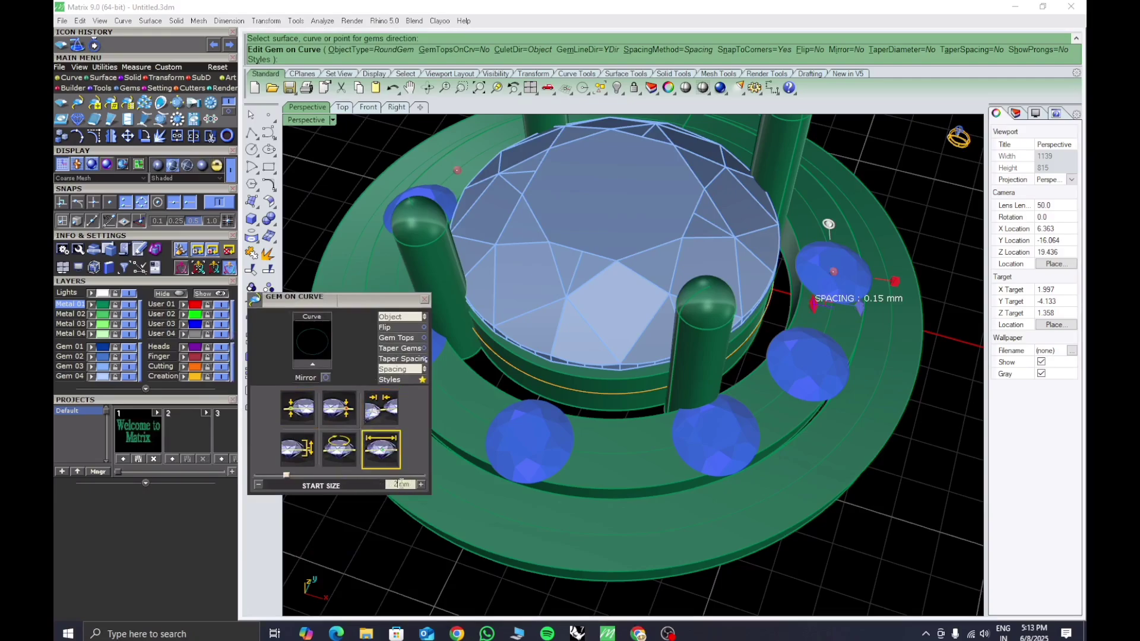
key("Return")
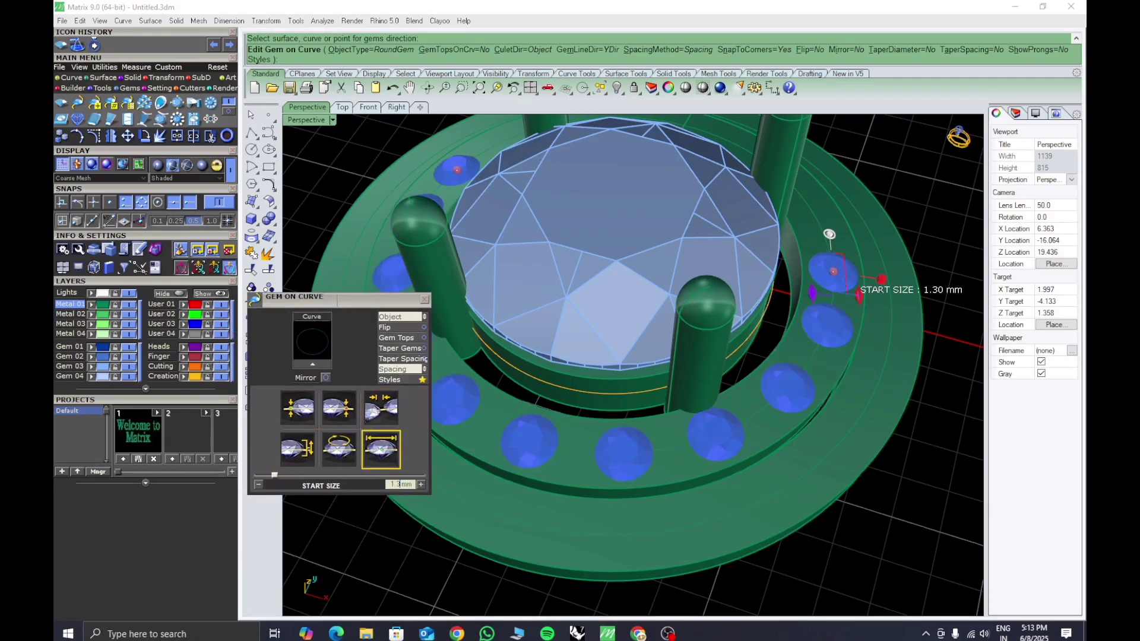
Extend the upper gem row around the full curve, placing its start and end positions together on the positive Y axis
left_click(342, 109)
scroll(598, 387, "up", 5)
left_click_drag(552, 394, 760, 265)
right_click_drag(796, 418, 660, 503)
left_click_drag(829, 482, 621, 341)
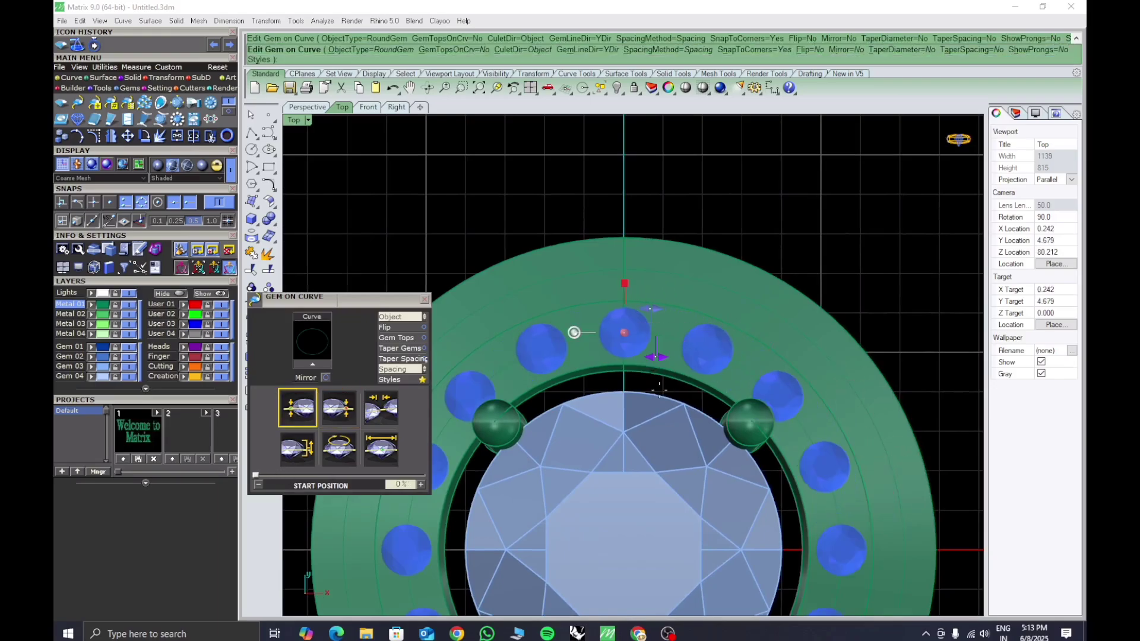
Fine-tune the upper gem row's start position to 99.9% and reduce the gem spacing to 0.09 mm
left_click(387, 423)
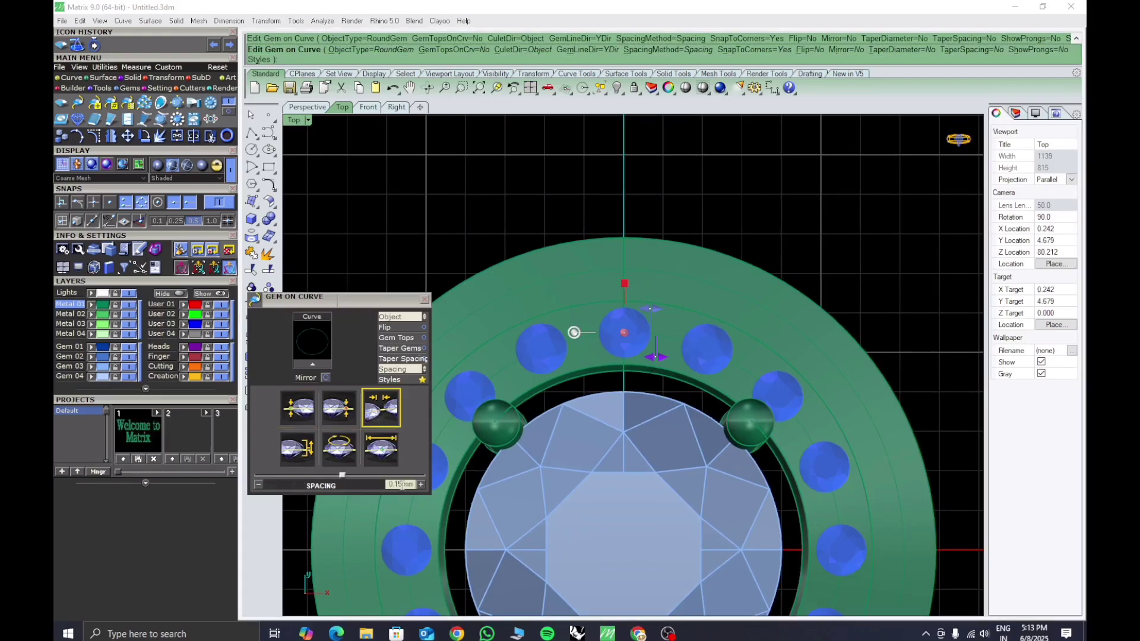
scroll(619, 432, "down", 4)
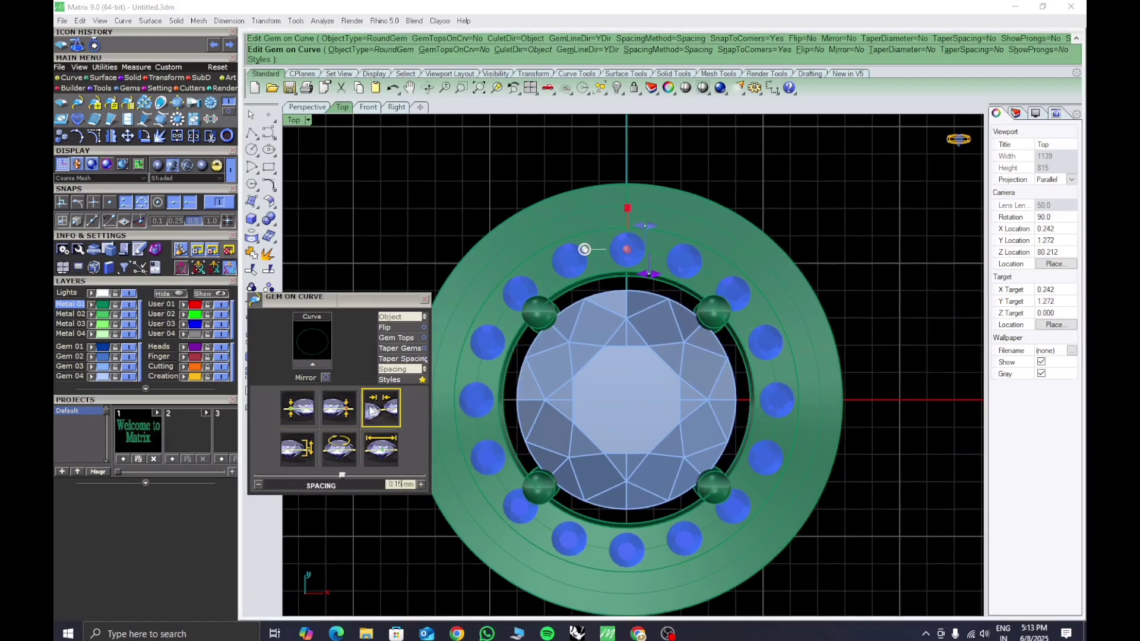
left_click(382, 452)
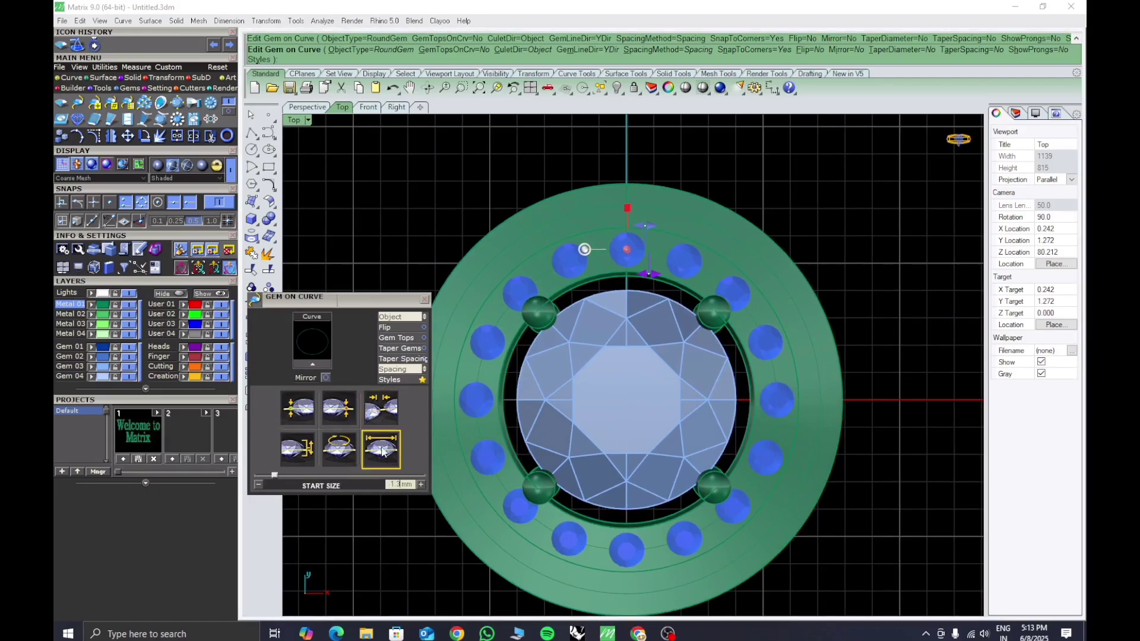
left_click(323, 109)
right_click_drag(679, 341, 692, 390)
scroll(699, 347, "down", 2)
right_click_drag(699, 346, 707, 443)
scroll(638, 213, "up", 7)
right_click_drag(638, 213, 689, 364, "shift")
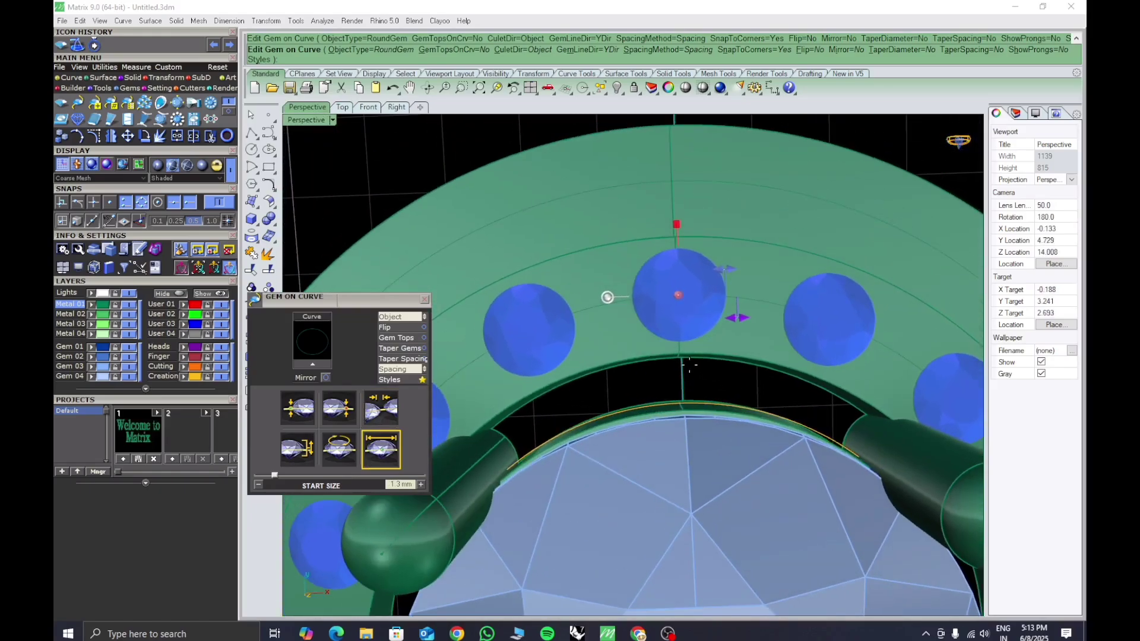
mouse_move(679, 304)
left_mouse_down()
mouse_move(690, 287)
mouse_move(738, 293)
mouse_move(677, 295)
left_mouse_up()
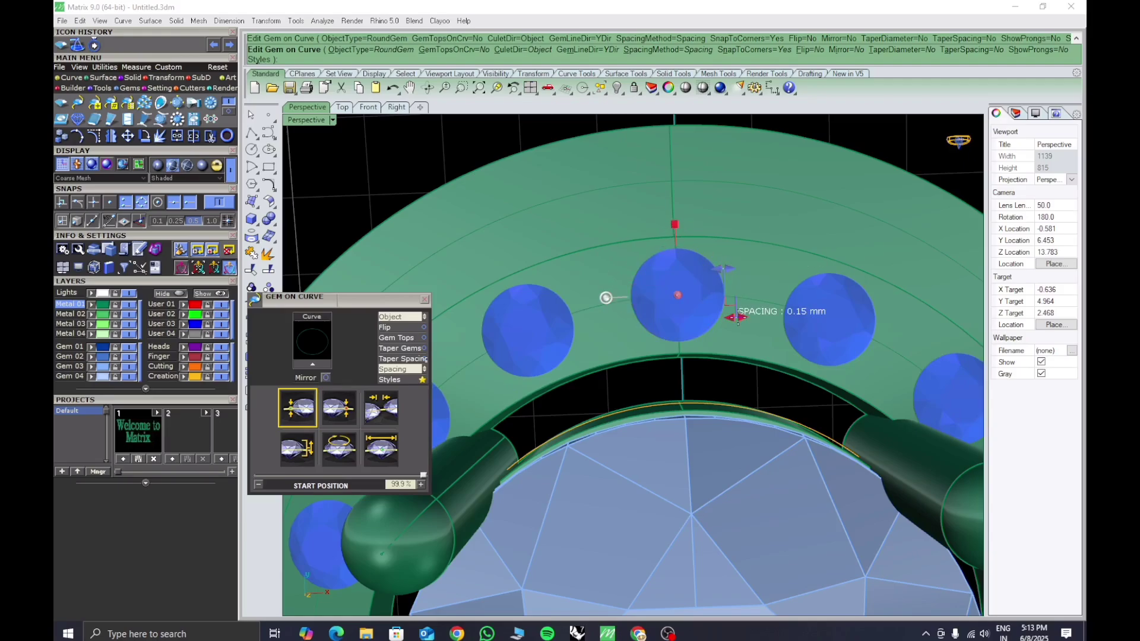
left_click_drag(737, 319, 732, 317)
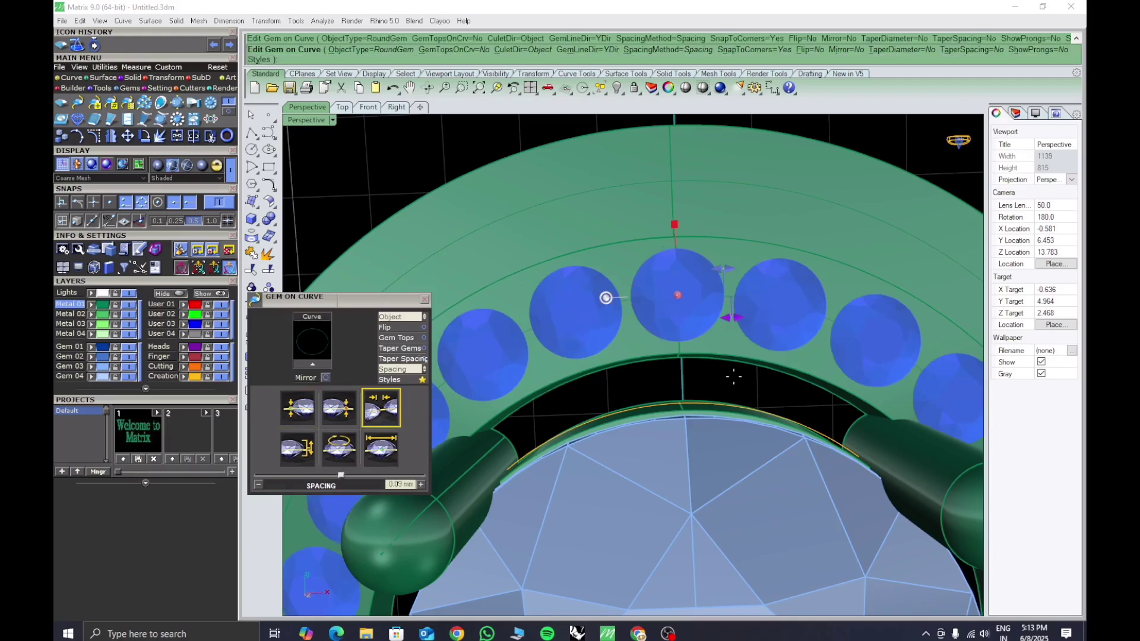
Accept the 1.3 mm gem row on the upper halo band and close the Gem on Curve settings
scroll(648, 348, "down", 12)
right_click_drag(681, 453, 678, 355)
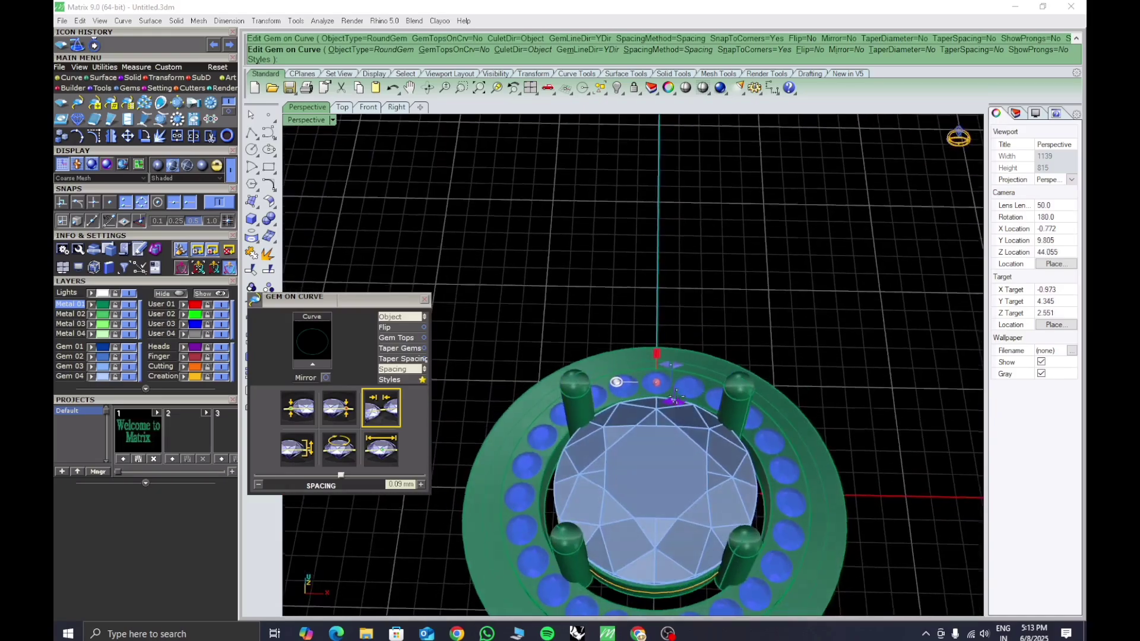
right_click_drag(676, 475, 661, 353, "shift")
scroll(658, 475, "up", 6)
key("Return")
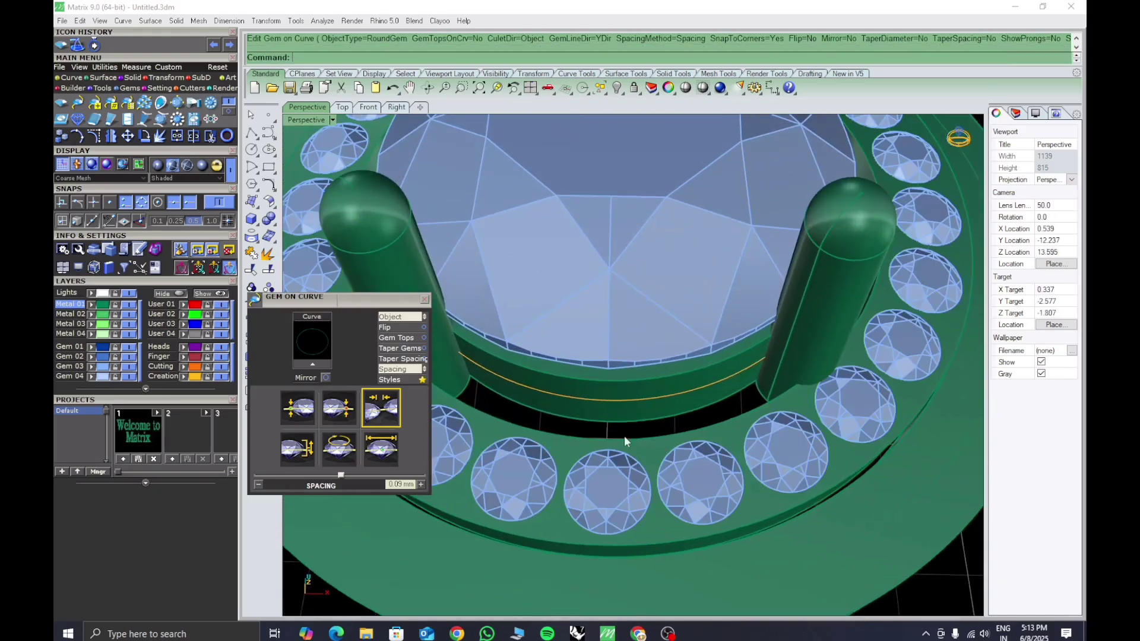
left_click(424, 300)
Start Gem on Curve along the lower halo band's middle curve, with culet direction Object referenced to the band's top surface
scroll(580, 381, "down", 6)
right_click_drag(614, 442, 648, 455, "shift")
left_click(646, 454)
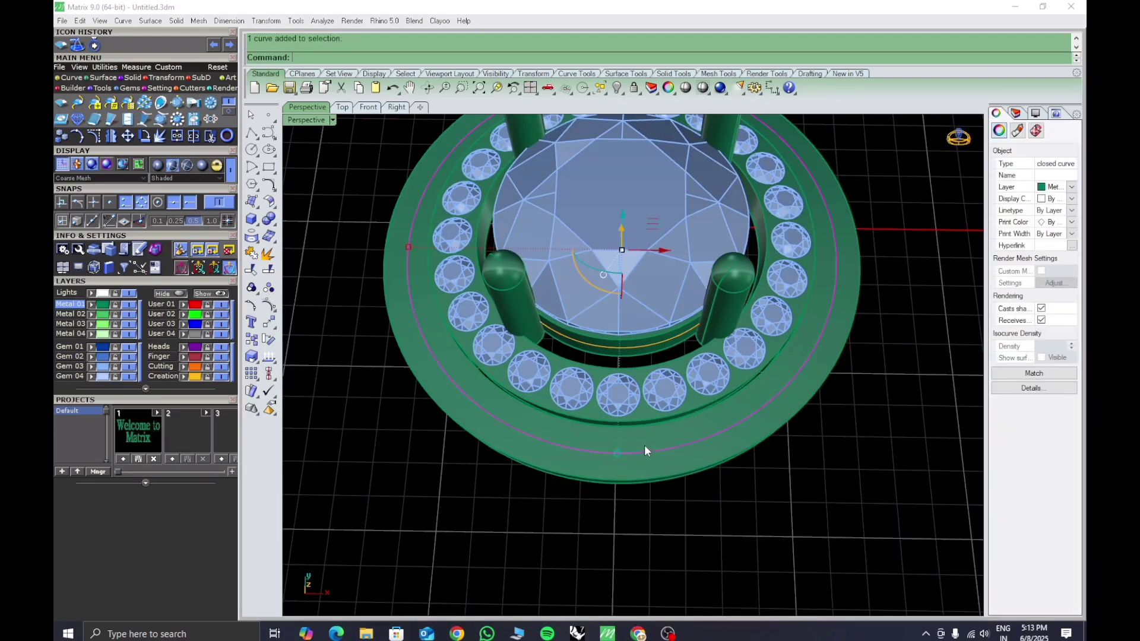
key("F6")
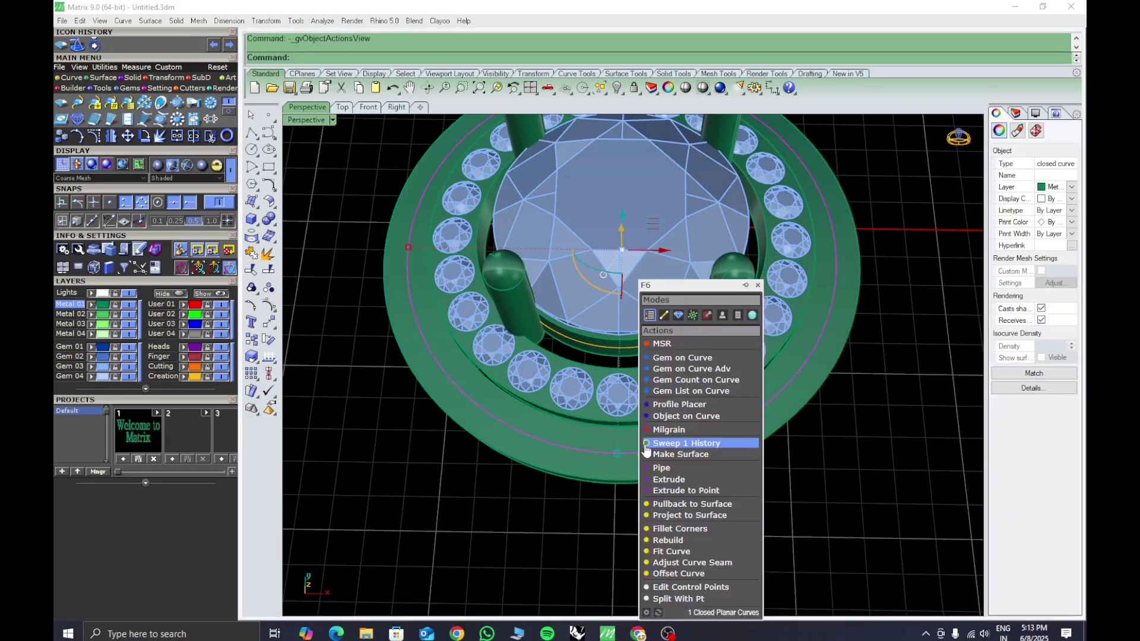
left_click(659, 360)
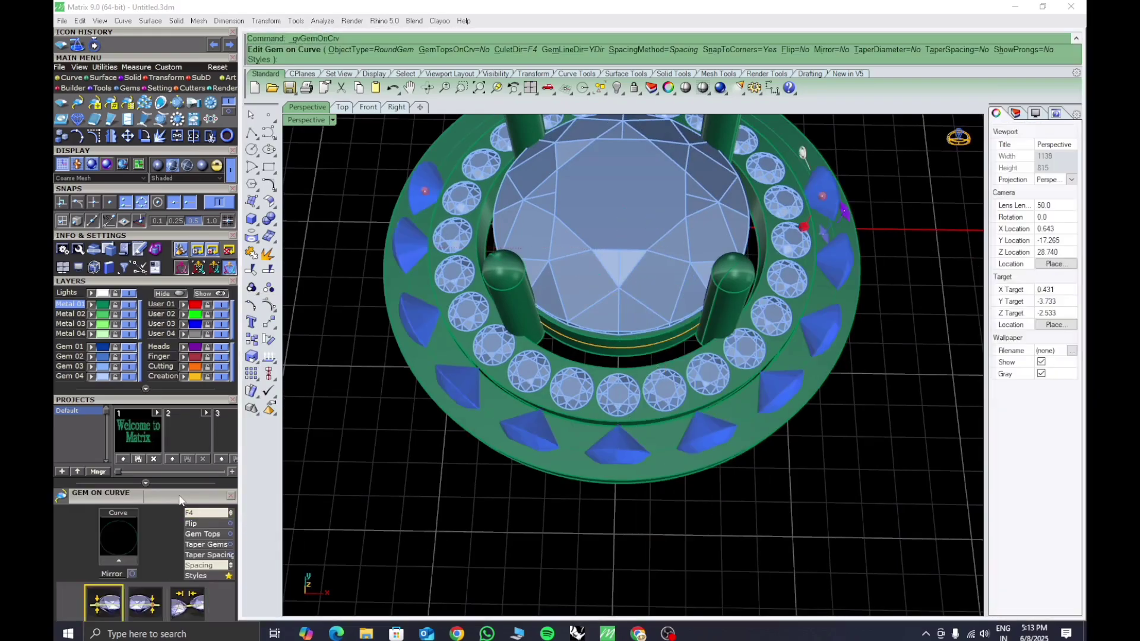
left_click_drag(181, 501, 360, 385)
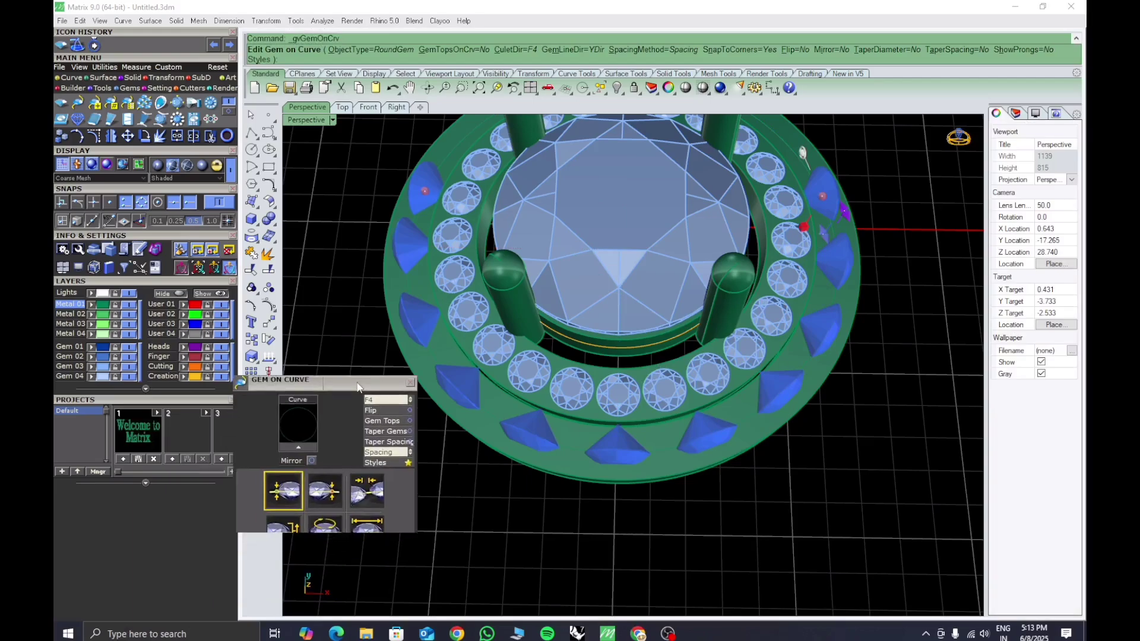
left_click(511, 49)
left_click(357, 57)
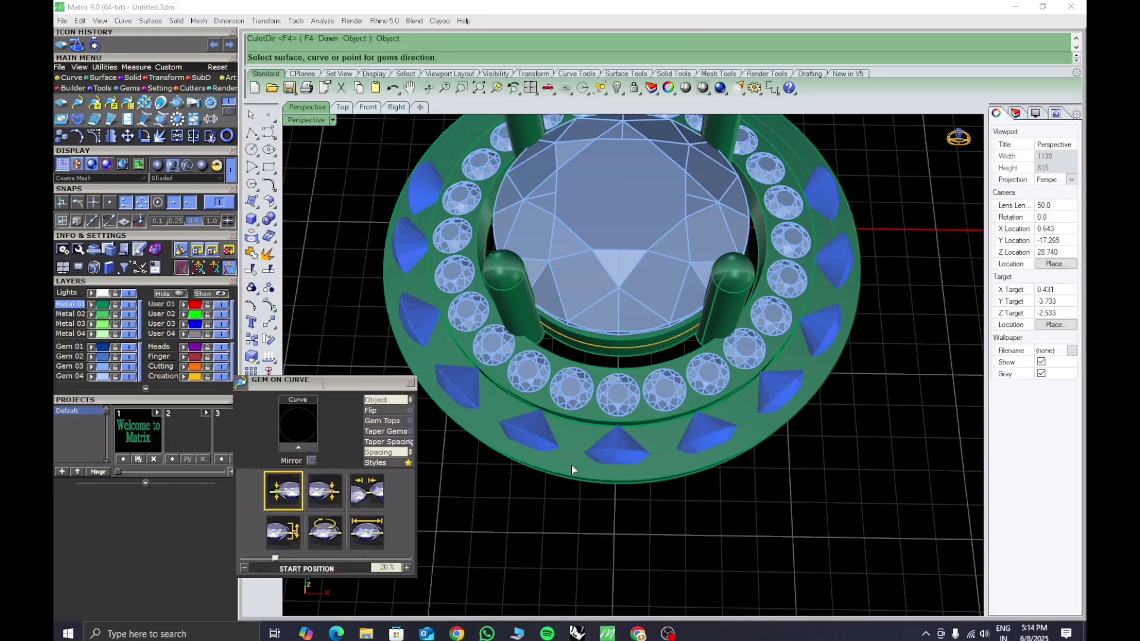
left_click(571, 468)
Set the lower halo gems' spacing to 0.15 mm and their start size to 1.3 mm
left_click(366, 491)
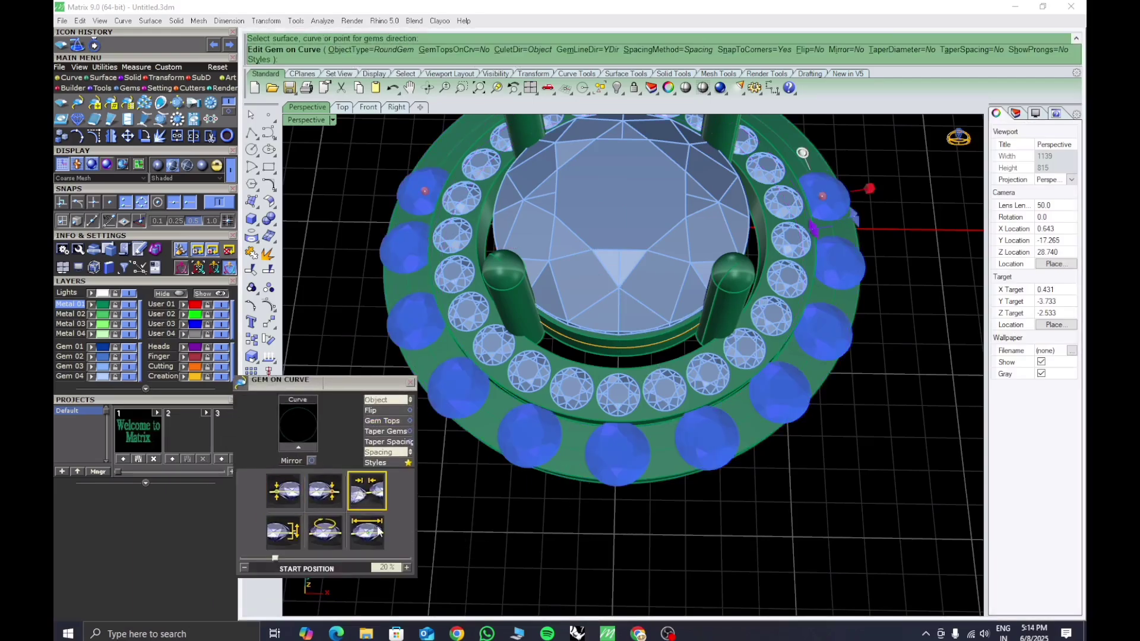
type("0.15")
key("Return")
left_click(366, 533)
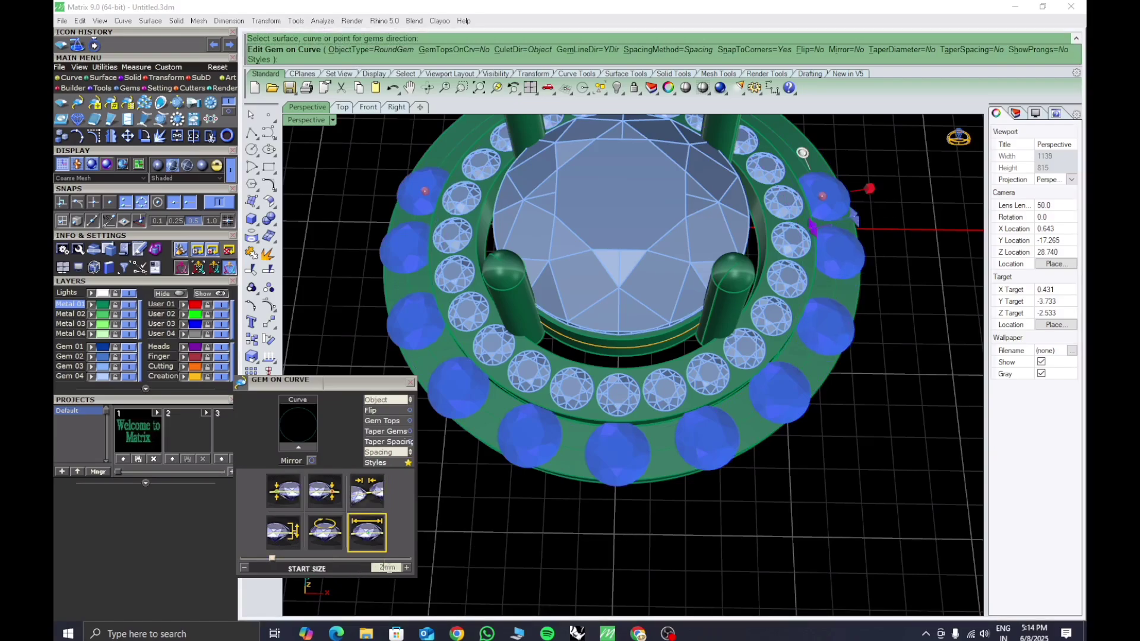
type("1.3")
key("Return")
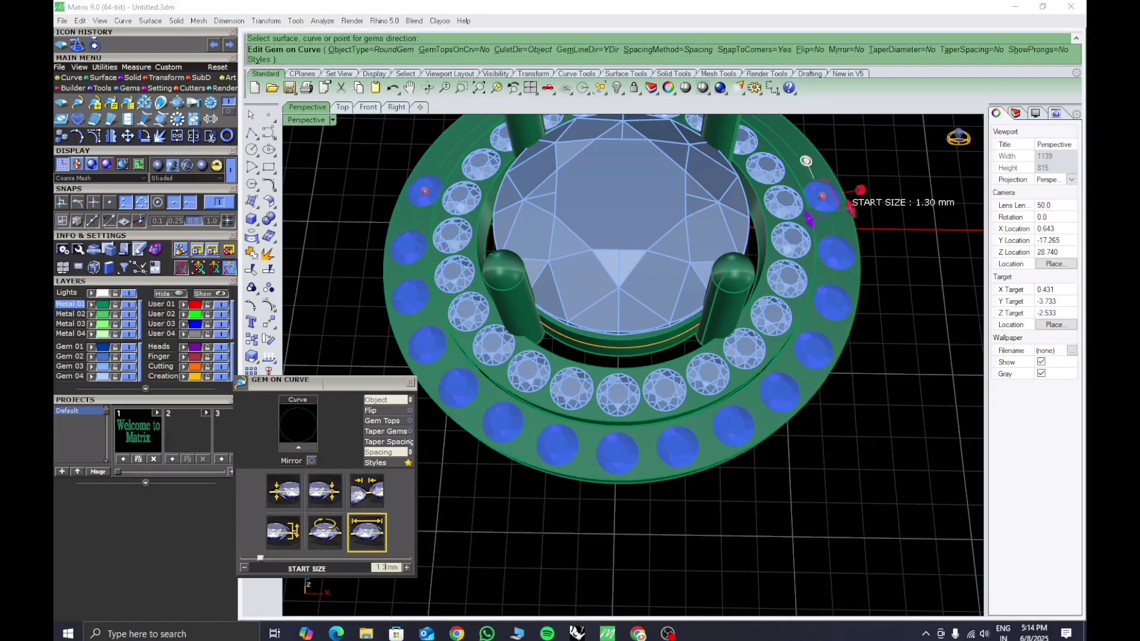
Extend the lower gem row around the full curve to end at 99.9% and start at 0% on the positive Y axis
right_click_drag(627, 275, 647, 333, "shift")
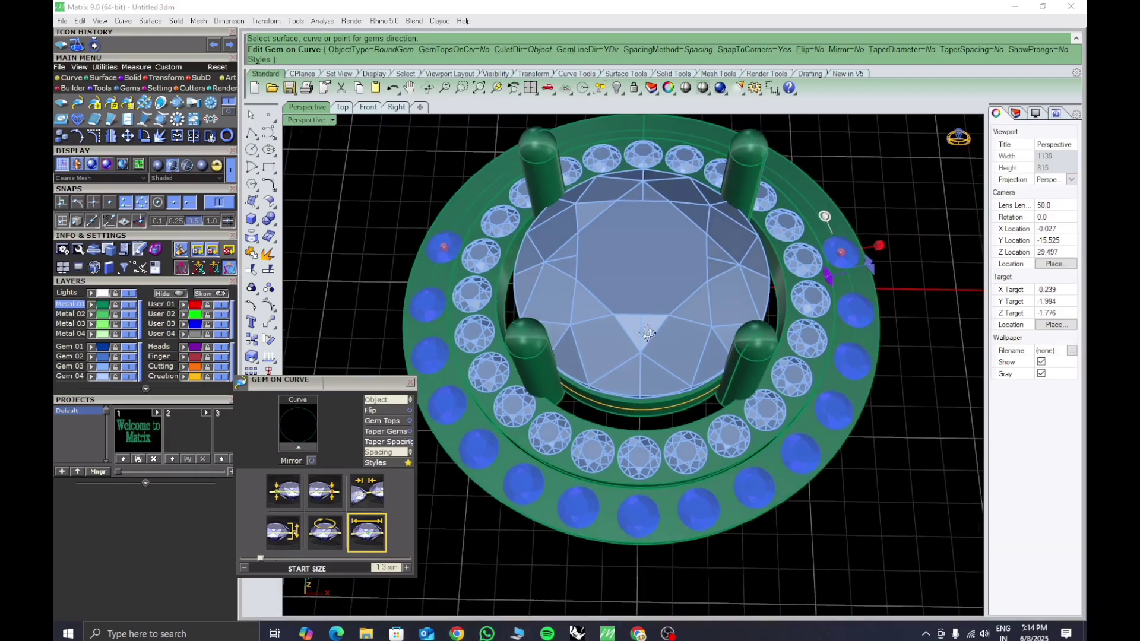
right_click_drag(637, 256, 638, 314)
right_click_drag(638, 313, 654, 494, "shift")
left_click_drag(442, 402, 655, 249)
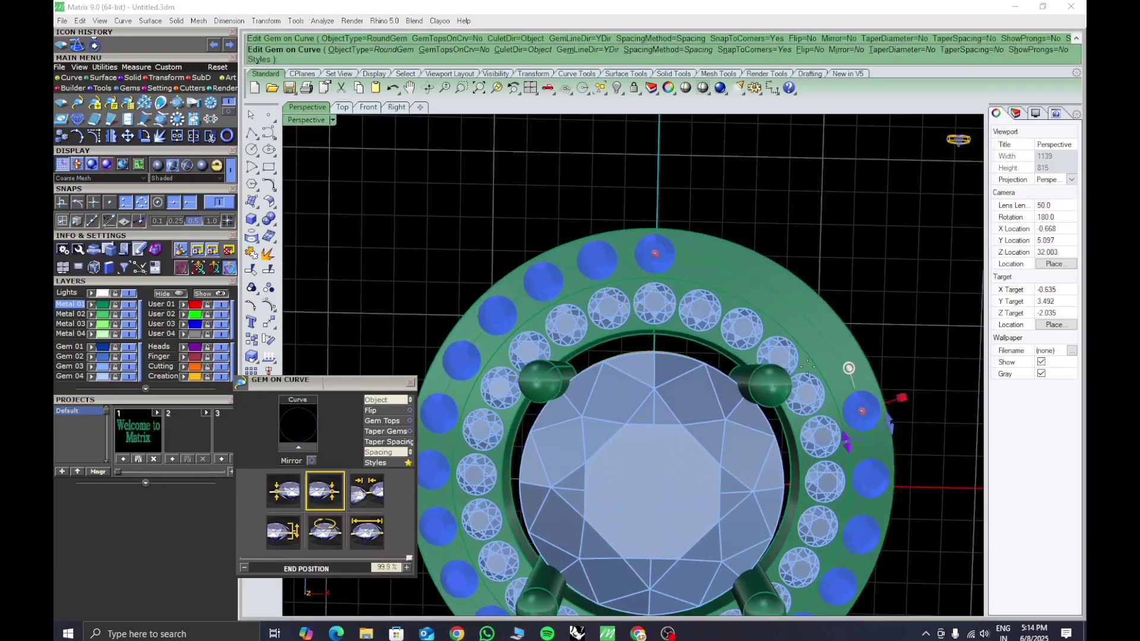
left_click_drag(865, 410, 661, 269)
scroll(659, 266, "up", 6)
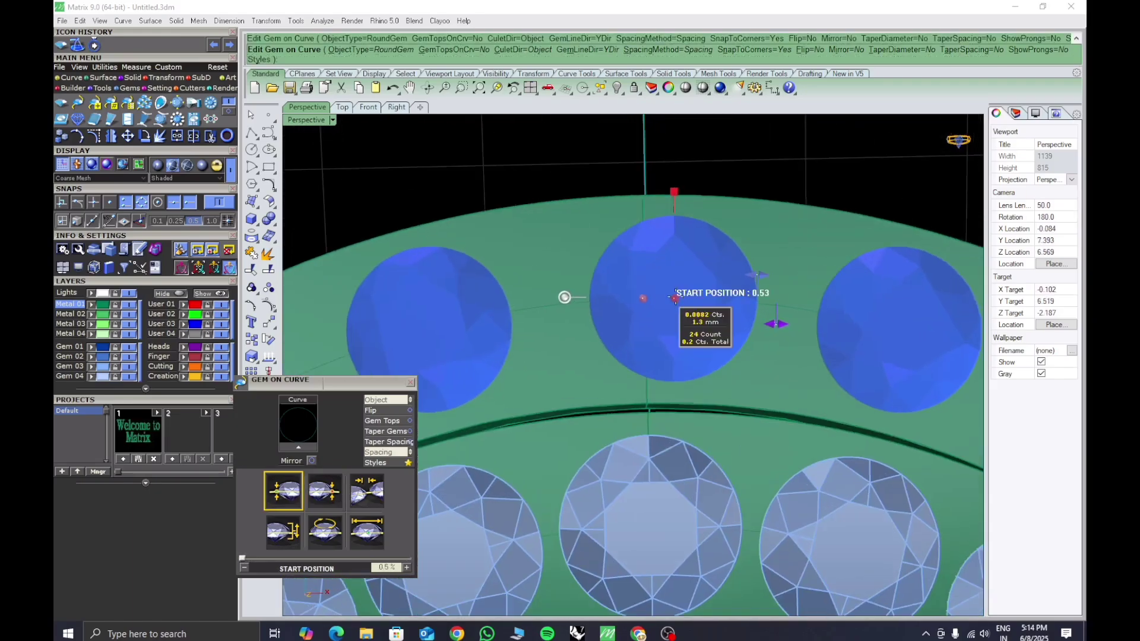
left_click_drag(676, 297, 645, 298)
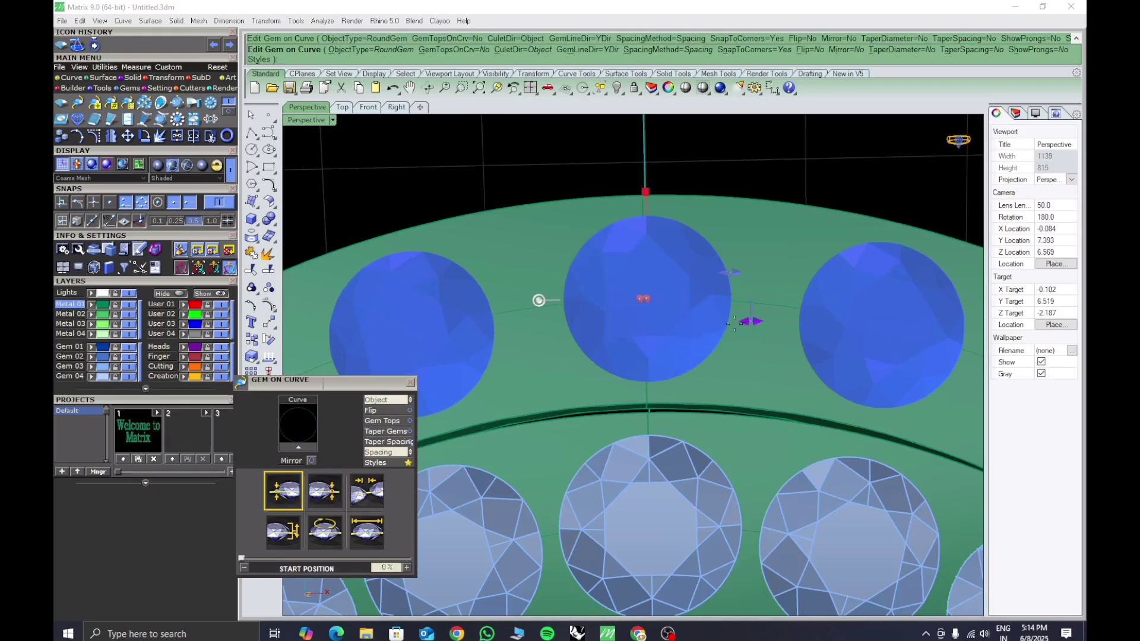
Adjust the lower halo gem row's spacing to 0.15 mm and keep its start size at 1.3 mm
mouse_move(752, 321)
left_mouse_down()
mouse_move(738, 322)
mouse_move(749, 321)
left_mouse_up()
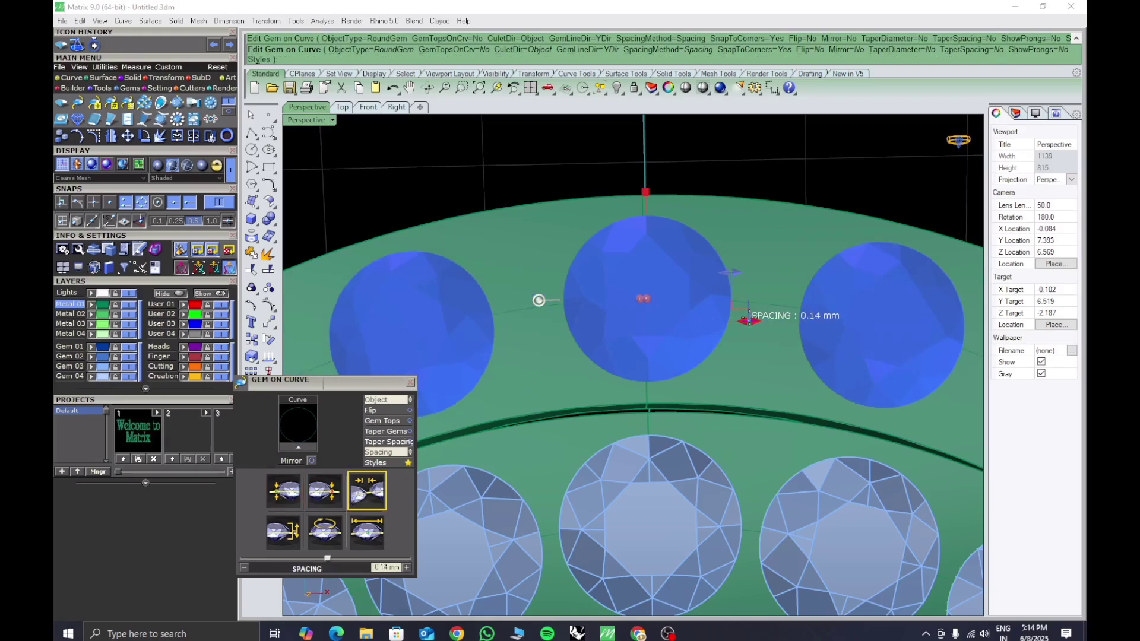
scroll(697, 333, "down", 10)
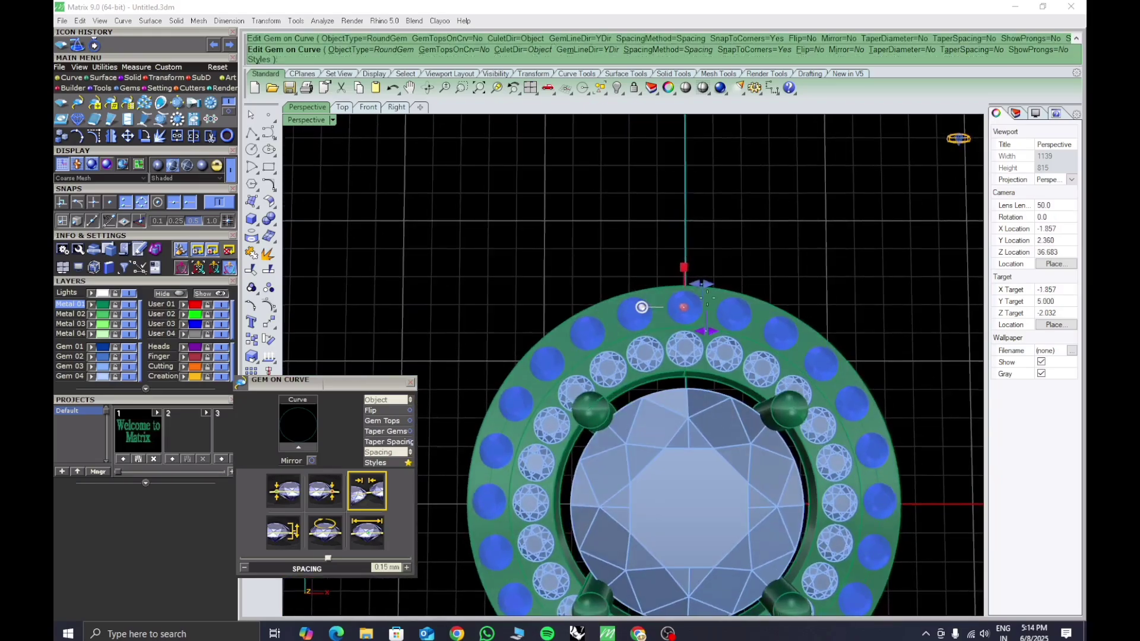
scroll(725, 357, "down", 3)
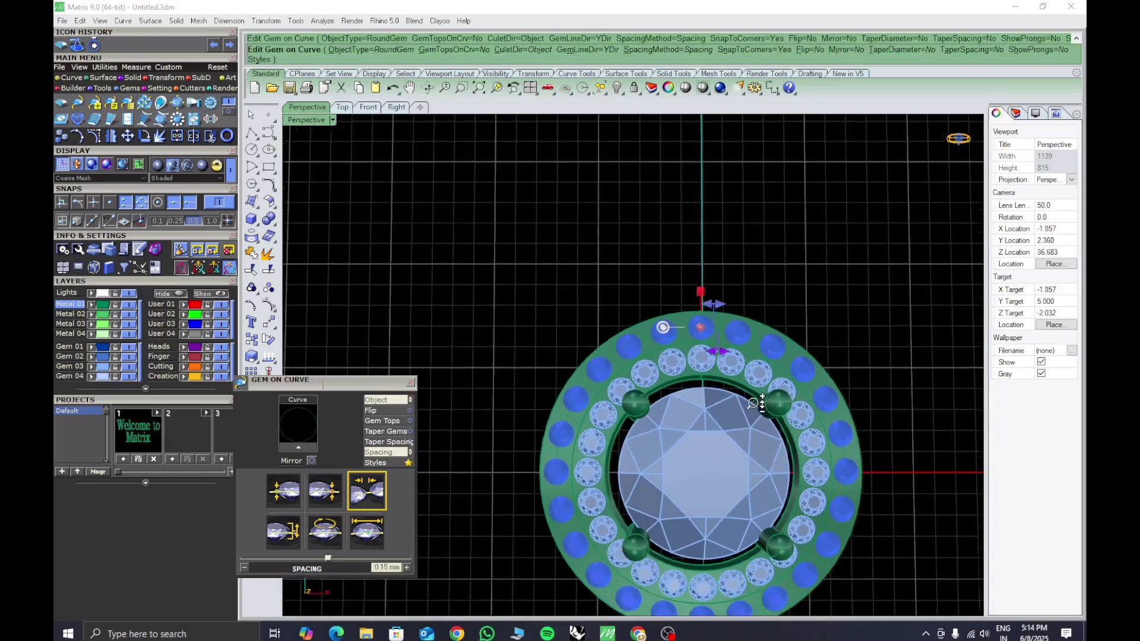
right_click_drag(757, 534, 716, 470, "shift")
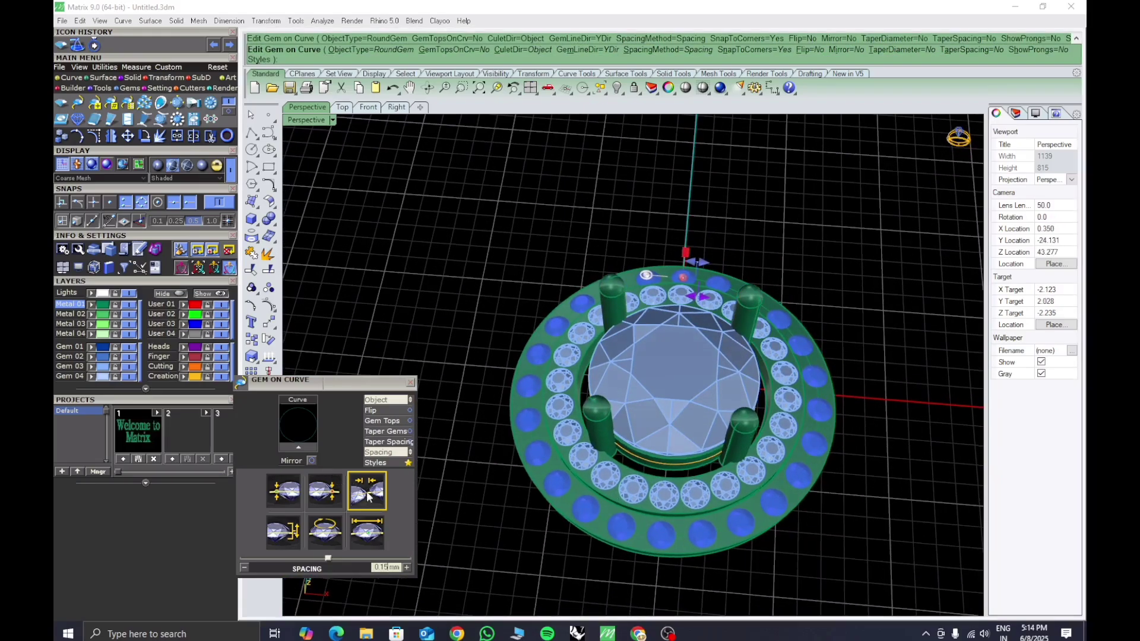
left_click(368, 538)
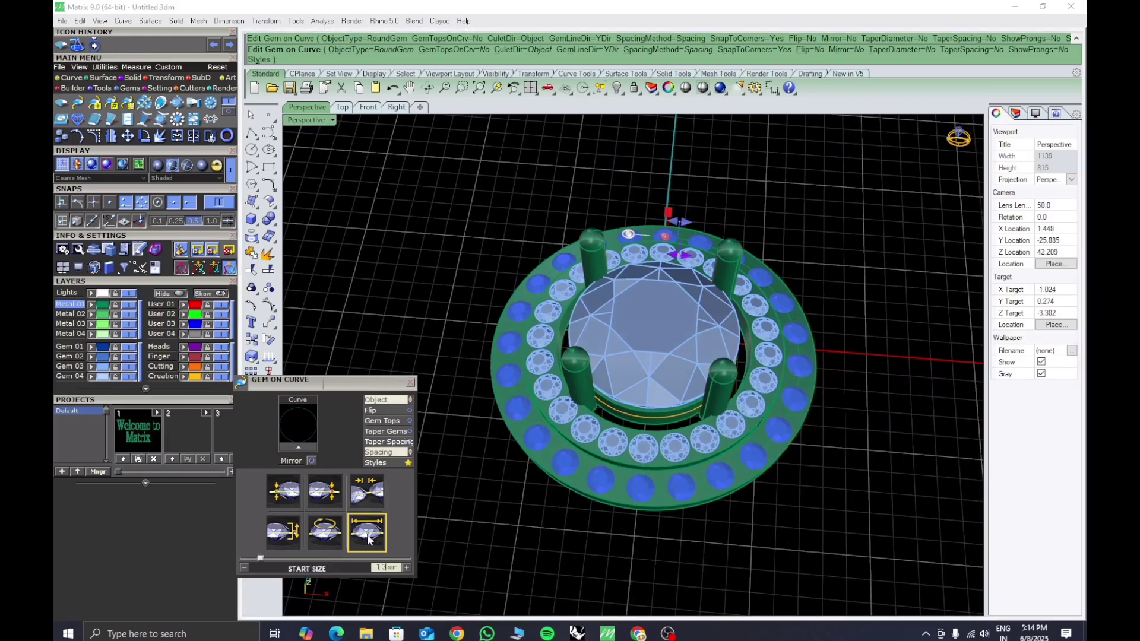
scroll(596, 469, "up", 5)
scroll(597, 464, "down", 3)
right_click_drag(600, 460, 601, 535, "shift")
right_click_drag(672, 193, 674, 261)
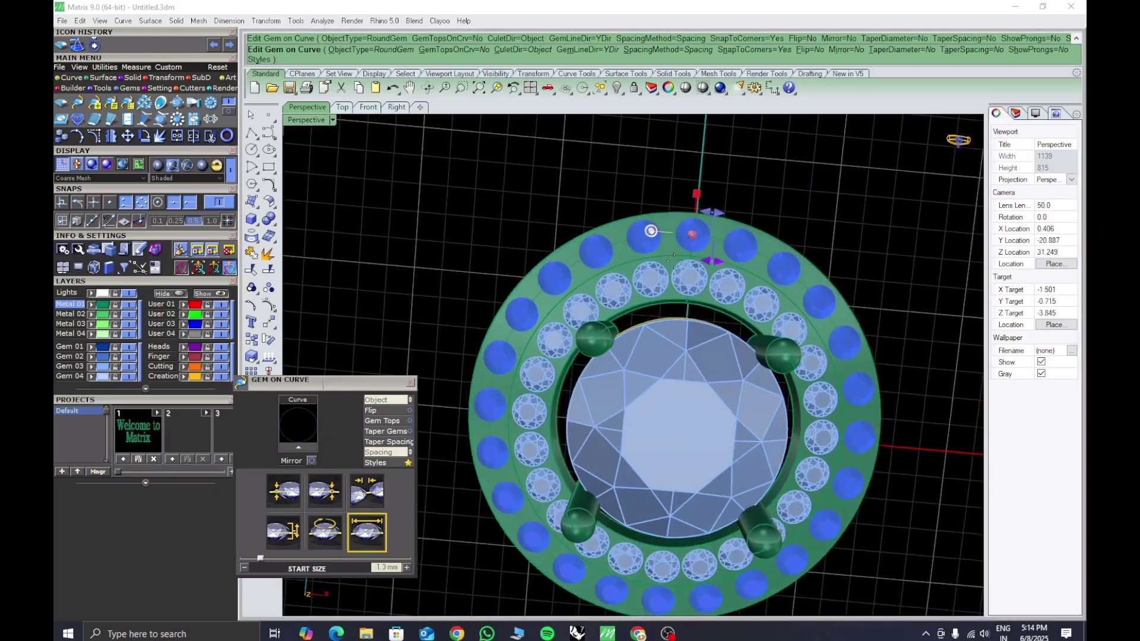
Nudge the lower row's start and end points on the positive Y axis, reduce the spacing to 0.07 mm and accept the gems
scroll(674, 259, "up", 6)
left_click_drag(656, 309, 648, 309)
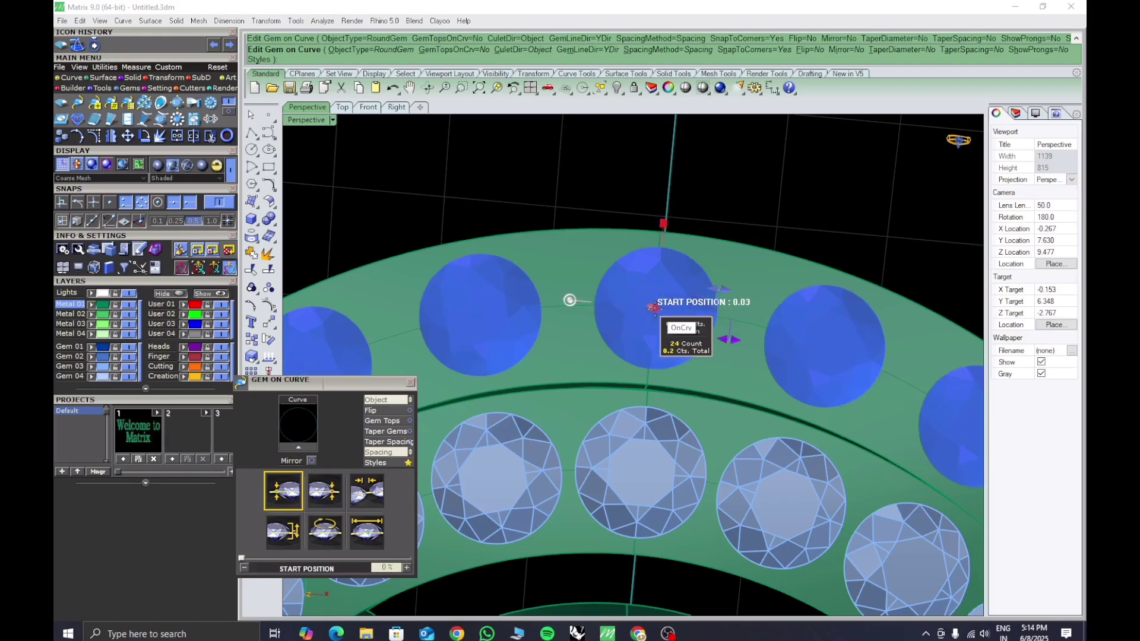
left_click_drag(654, 307, 655, 309)
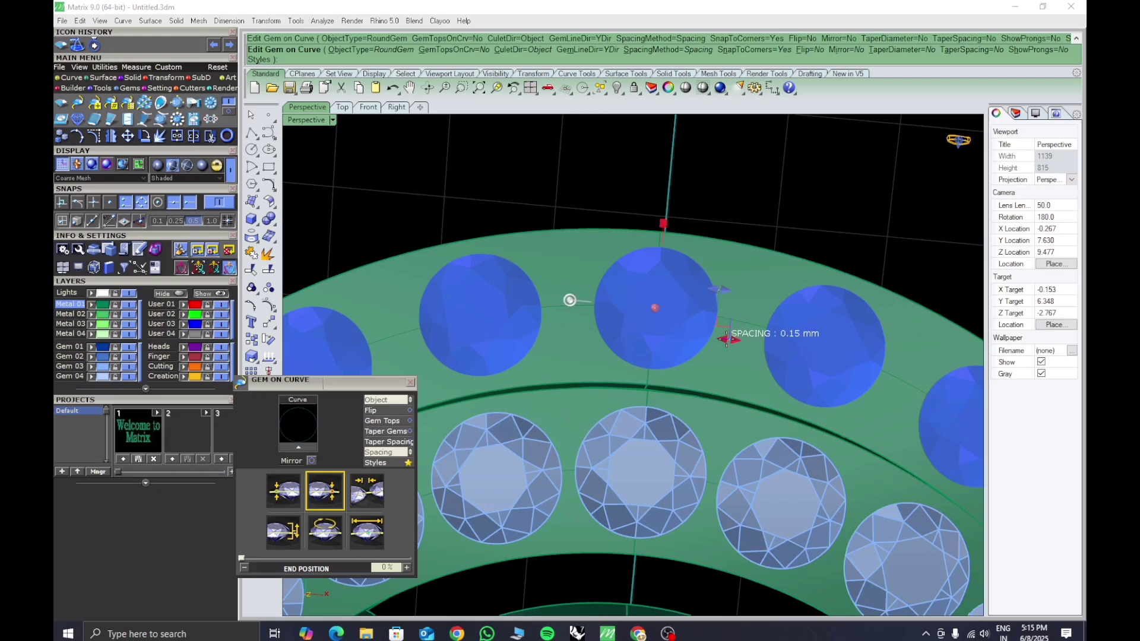
left_click_drag(730, 340, 722, 338)
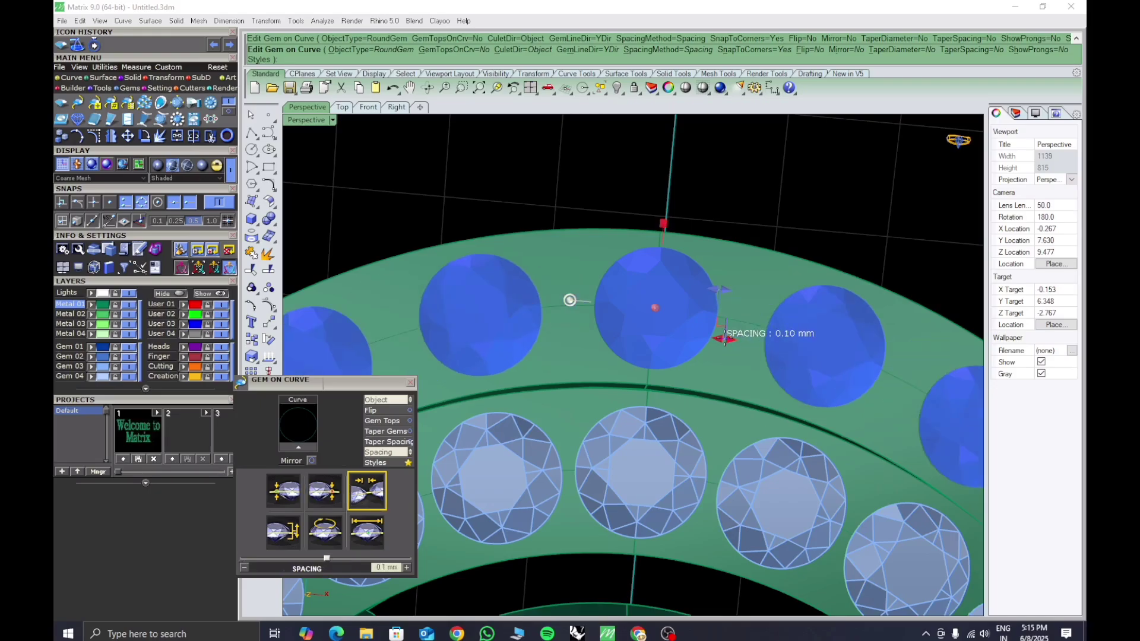
scroll(714, 291, "down", 15)
right_click_drag(730, 517, 735, 430)
right_click(736, 430)
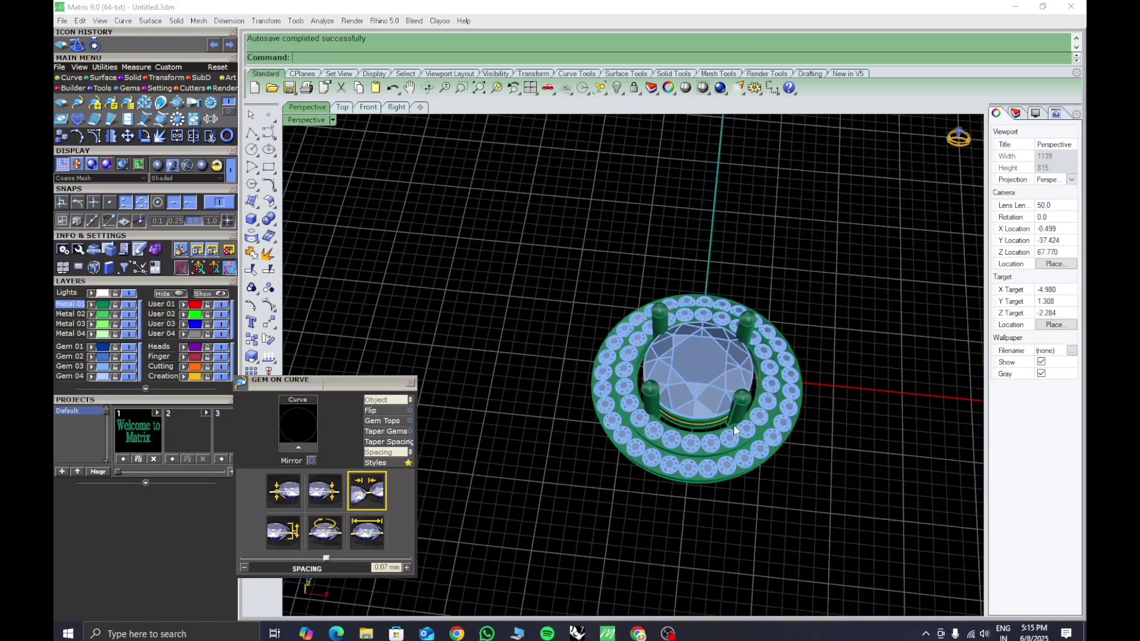
Measure the gap between two neighbouring gems on the lower halo band with a temporary aligned dimension
scroll(690, 493, "up", 10)
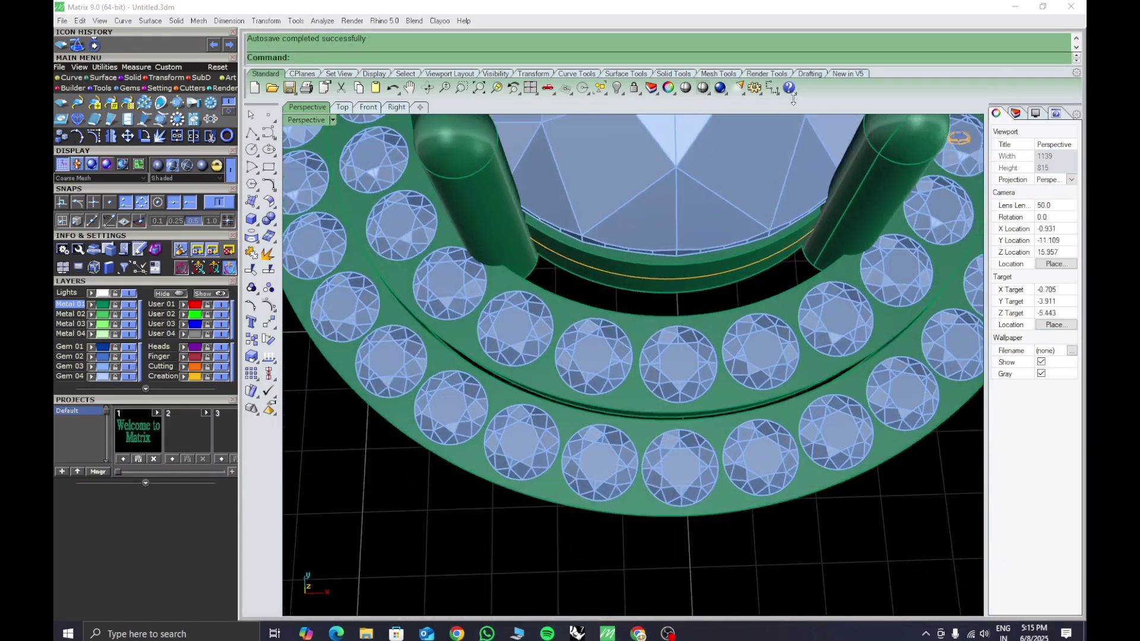
left_click(772, 90)
left_click(825, 130)
scroll(653, 452, "up", 6)
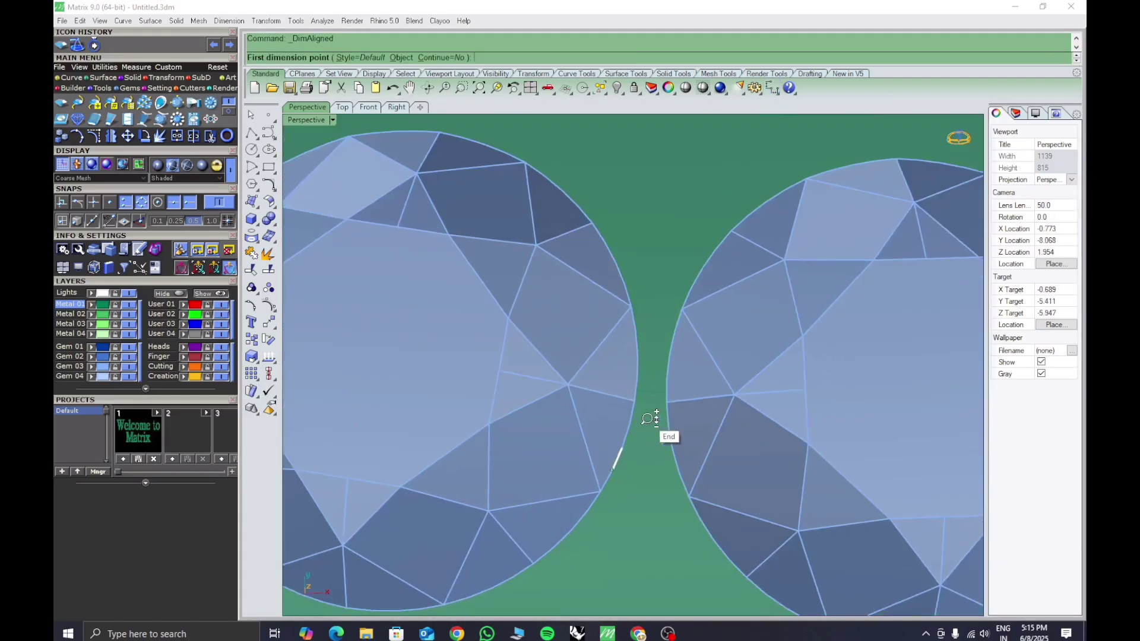
left_click(634, 384)
left_click(673, 386)
scroll(681, 443, "down", 12)
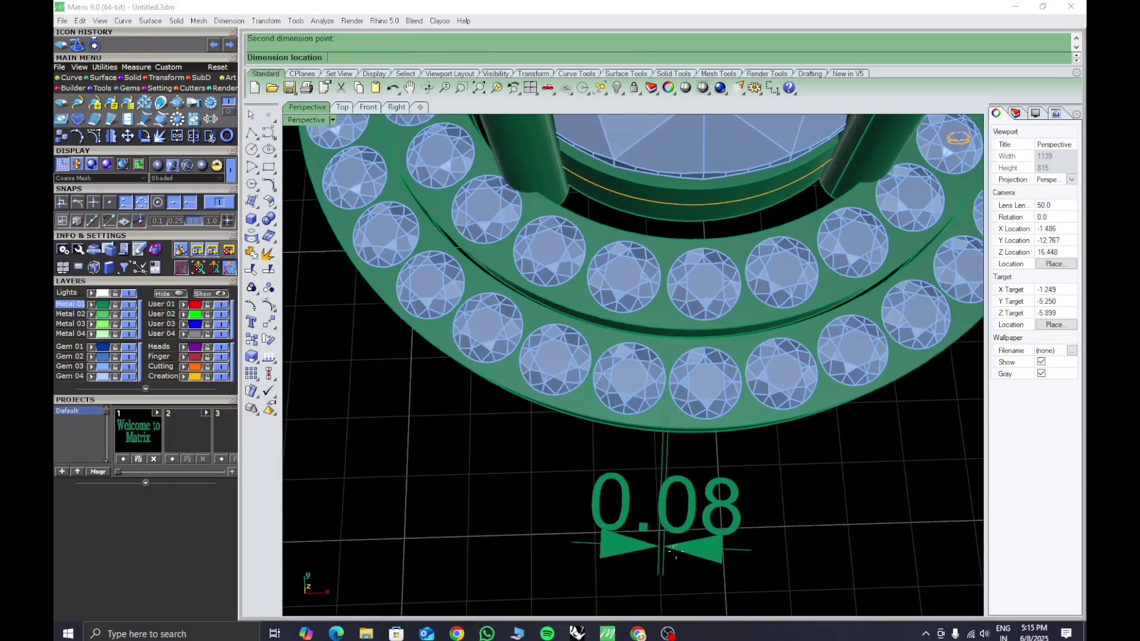
key("Escape")
Measure the gap between two neighbouring gems on the upper halo band in the same way
scroll(662, 475, "down", 5)
right_click_drag(650, 429, 661, 414, "shift")
scroll(661, 414, "up", 5)
key("Return")
left_click(671, 378)
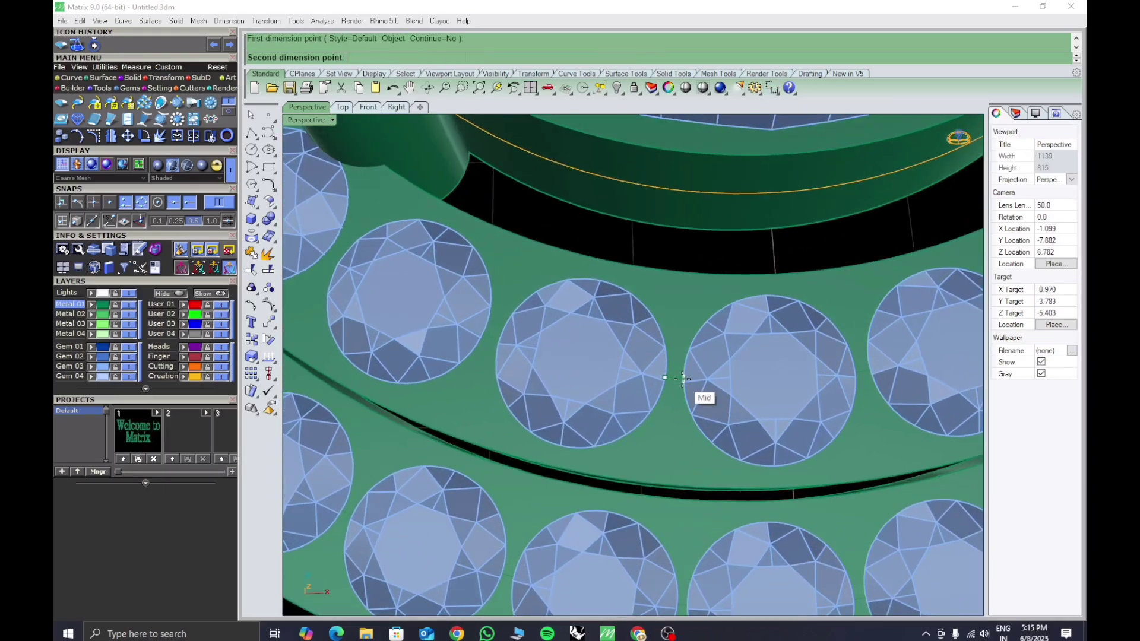
left_click(682, 378)
key("Escape")
Delete the gem row on the lower halo band
scroll(737, 462, "down", 14)
right_click_drag(749, 426, 683, 537, "shift")
left_click(736, 487)
key("Delete")
Check the seam of the lower halo band's middle curve with CrvSeam, keeping the seam point on the positive Y axis
scroll(676, 515, "up", 5)
left_click(674, 499)
left_click(699, 528)
type("cs")
key("Return")
scroll(707, 498, "down", 4)
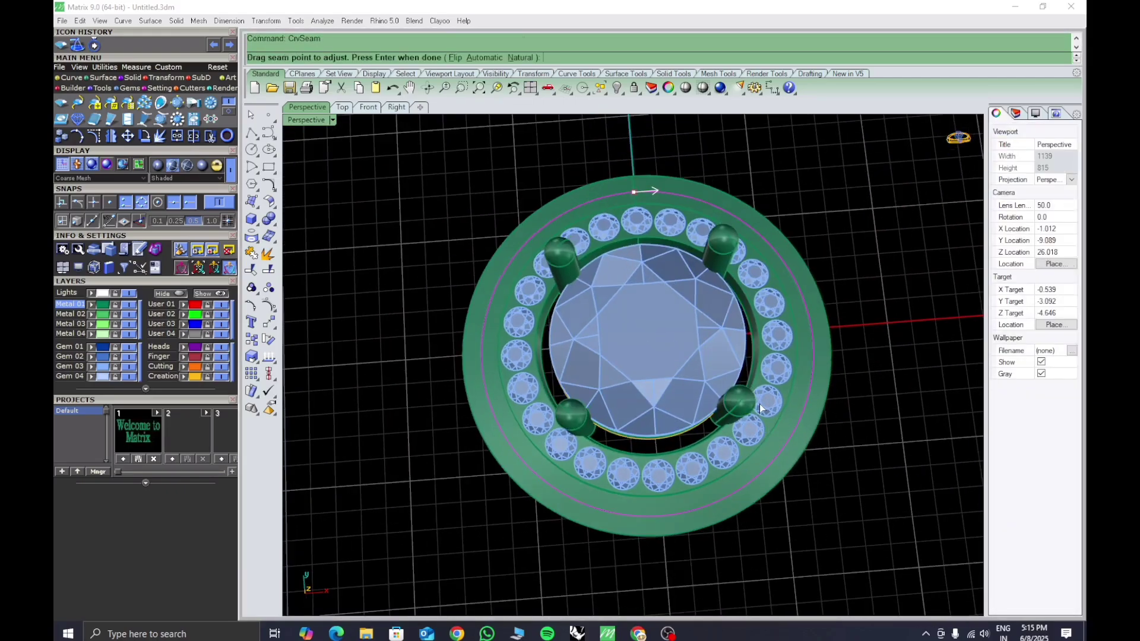
key("Return")
left_click(666, 358)
right_click_drag(782, 407, 797, 392)
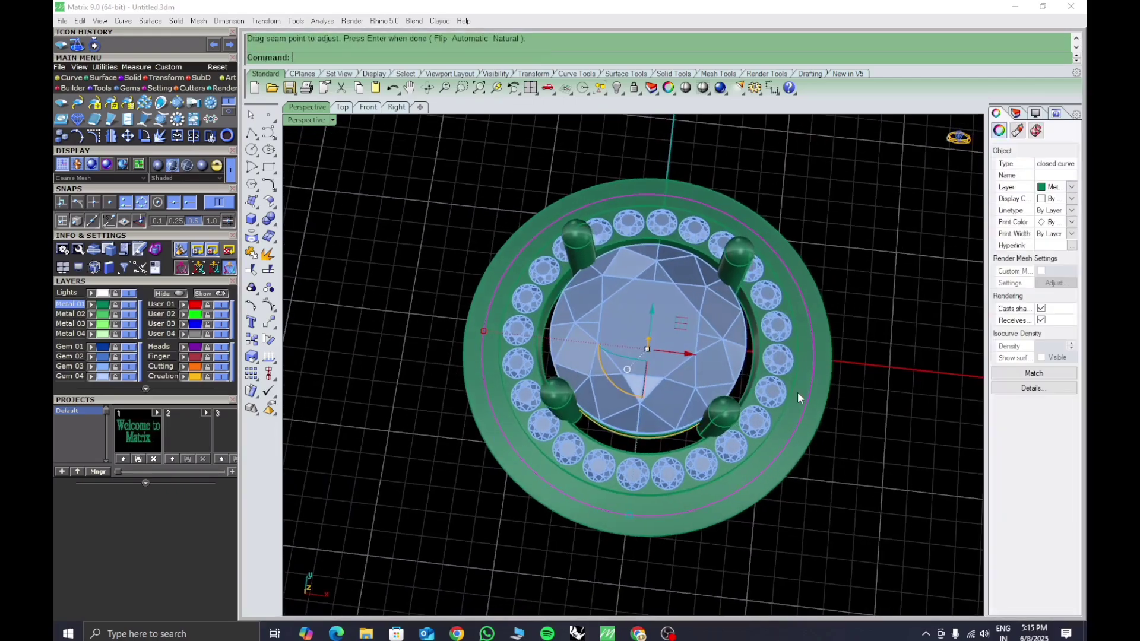
key("Return")
Start Gem on Curve along the lower halo band's middle curve with culet direction Down
key("F6")
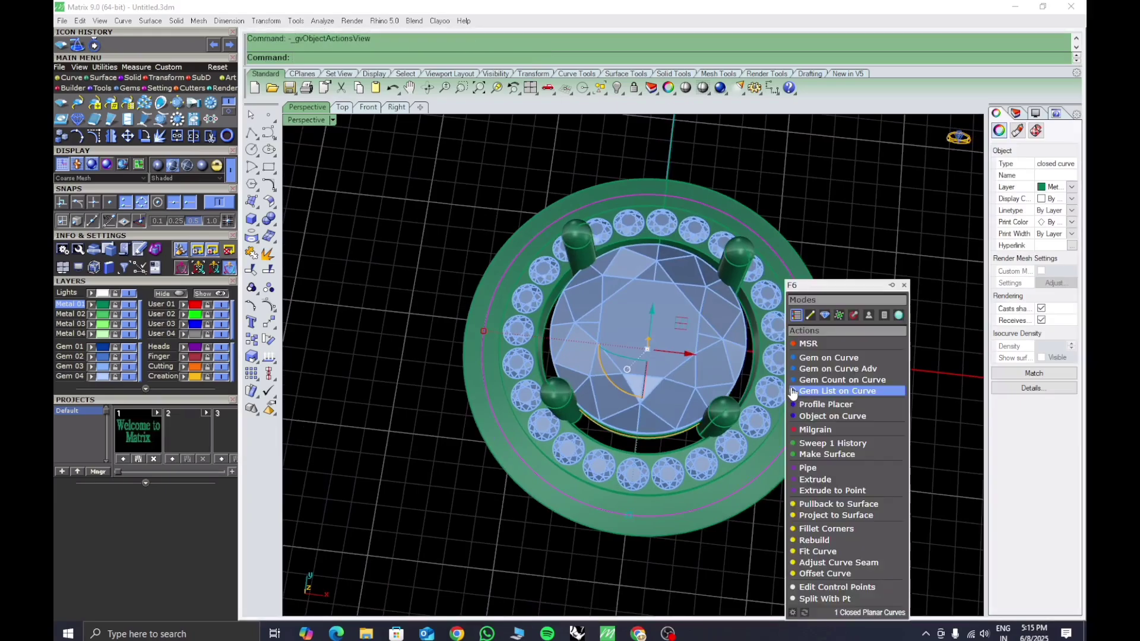
left_click(814, 358)
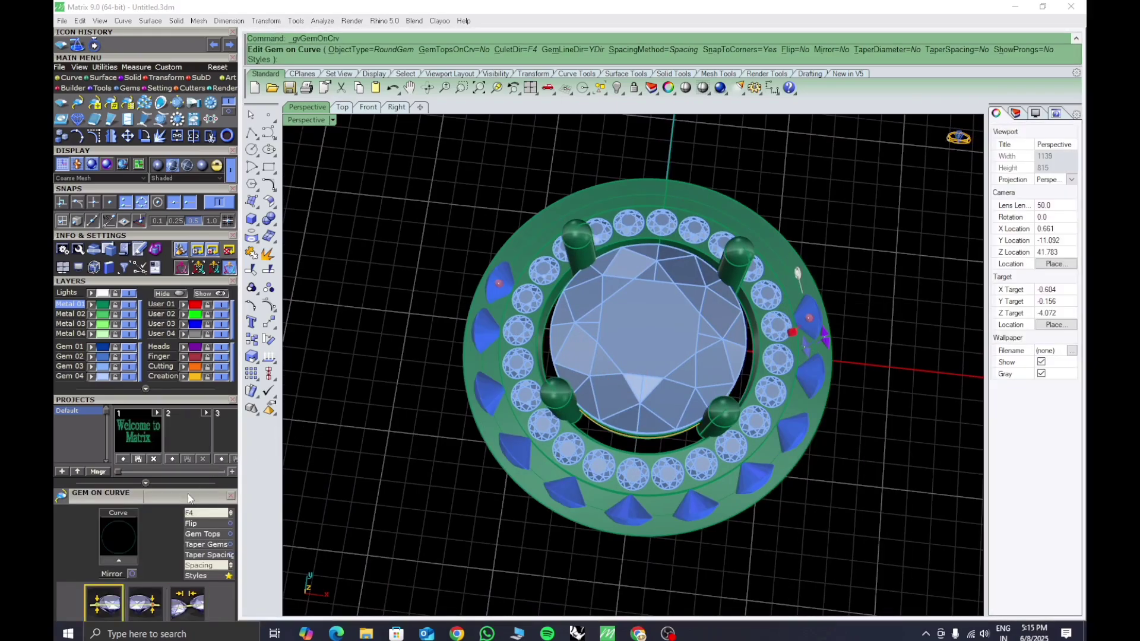
left_click(512, 50)
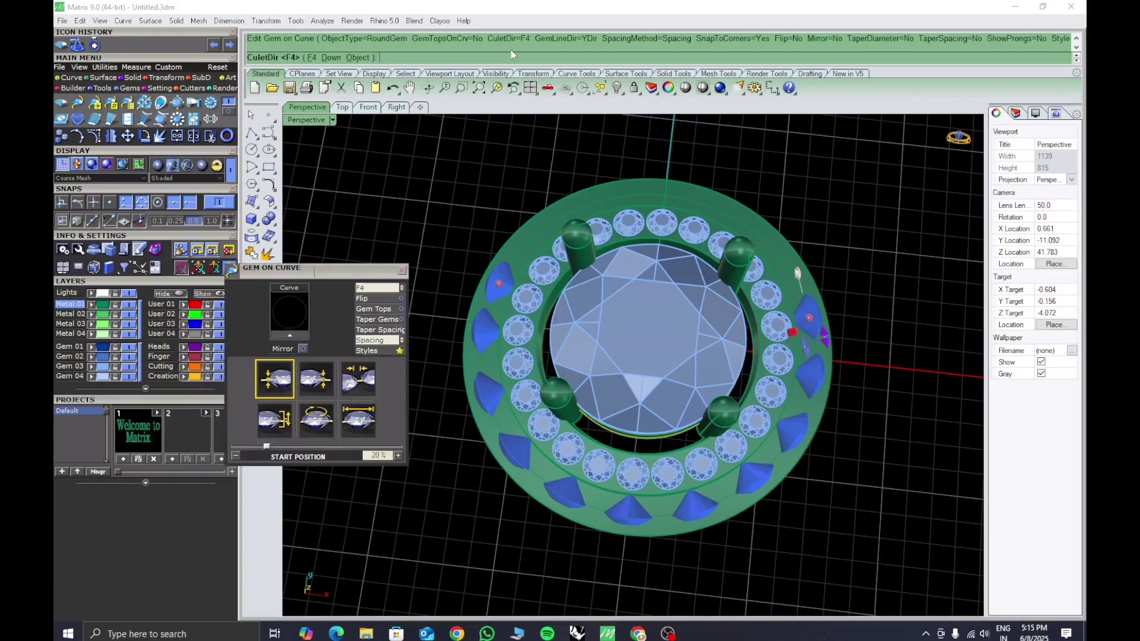
left_click(331, 59)
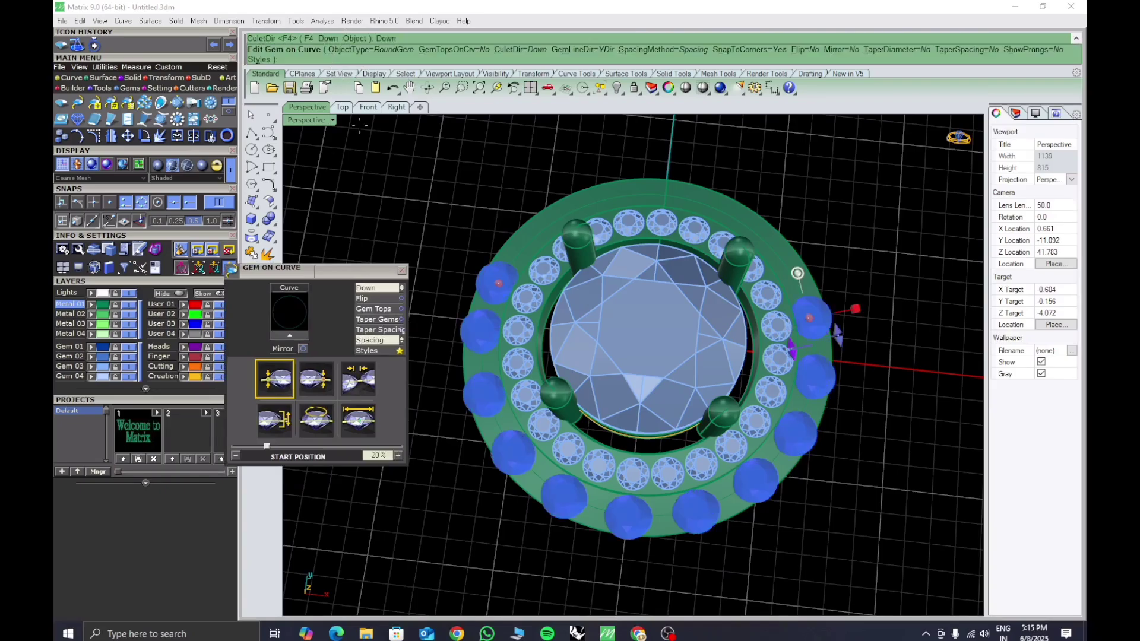
right_click_drag(647, 436, 620, 316)
scroll(618, 318, "up", 5)
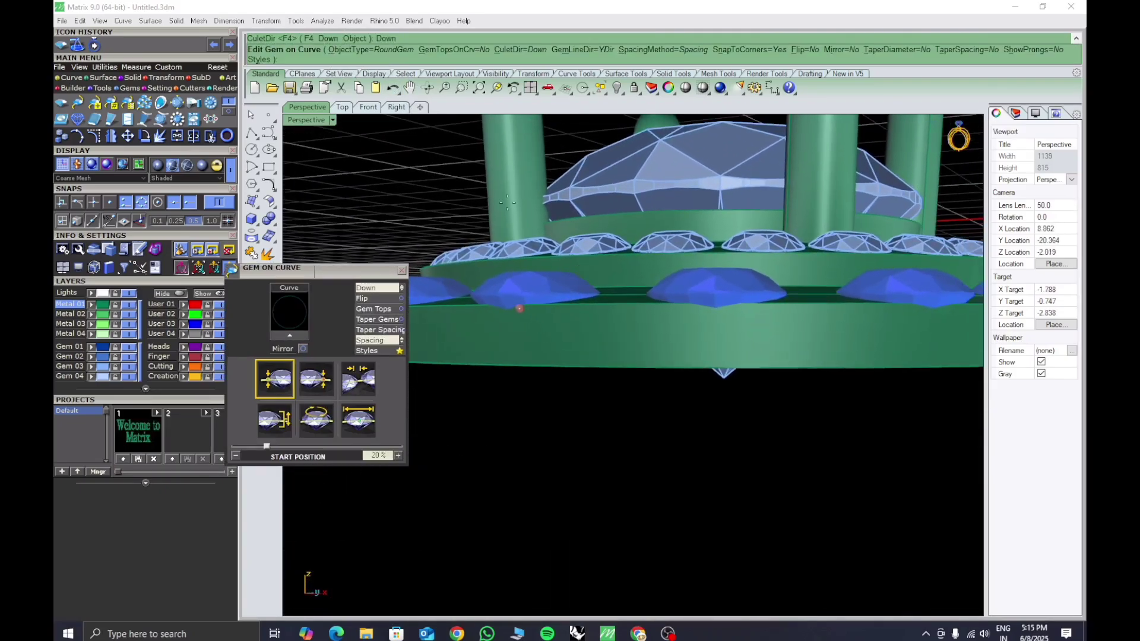
right_click_drag(574, 322, 651, 440)
scroll(651, 440, "down", 6)
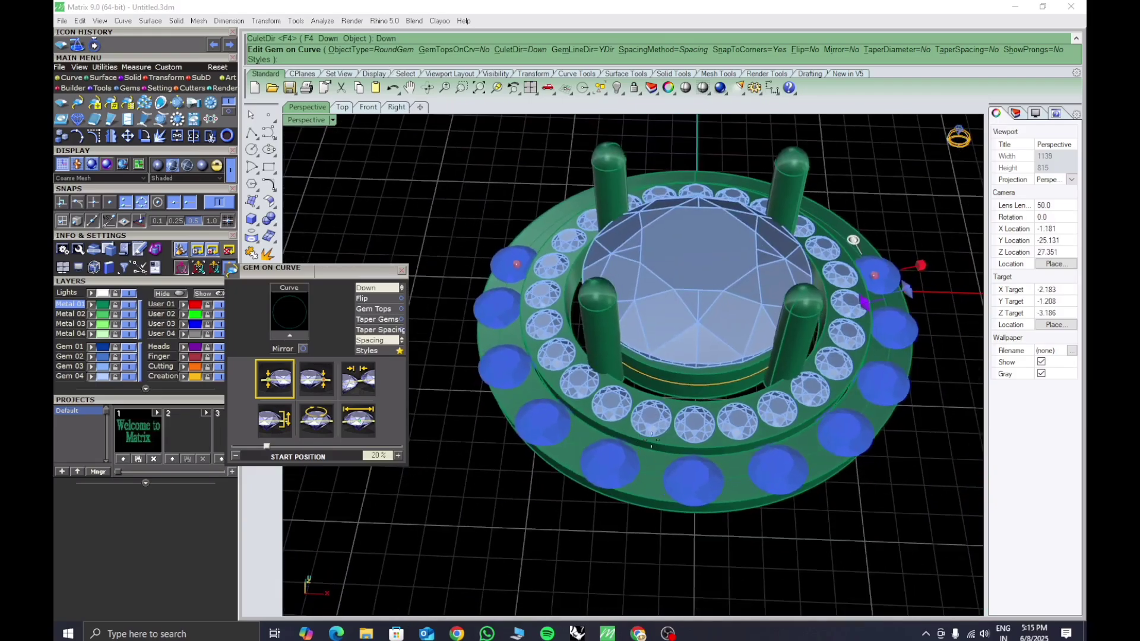
Change the culet direction to Object, referenced to the lower halo band's top surface
left_click(520, 52)
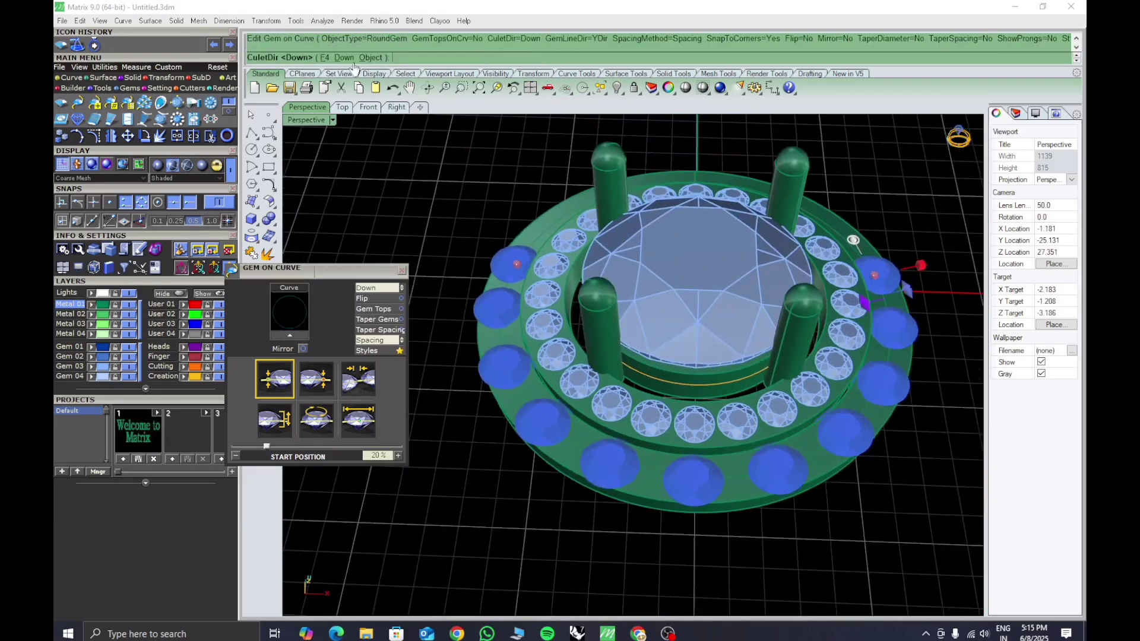
left_click(363, 58)
scroll(513, 416, "up", 3)
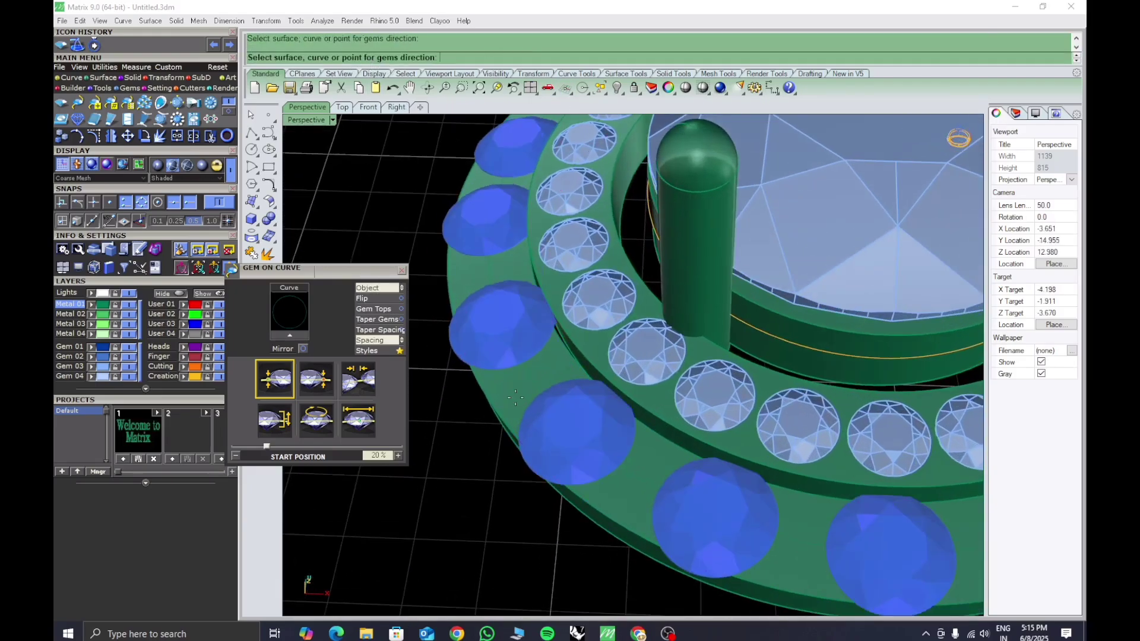
left_click(514, 417)
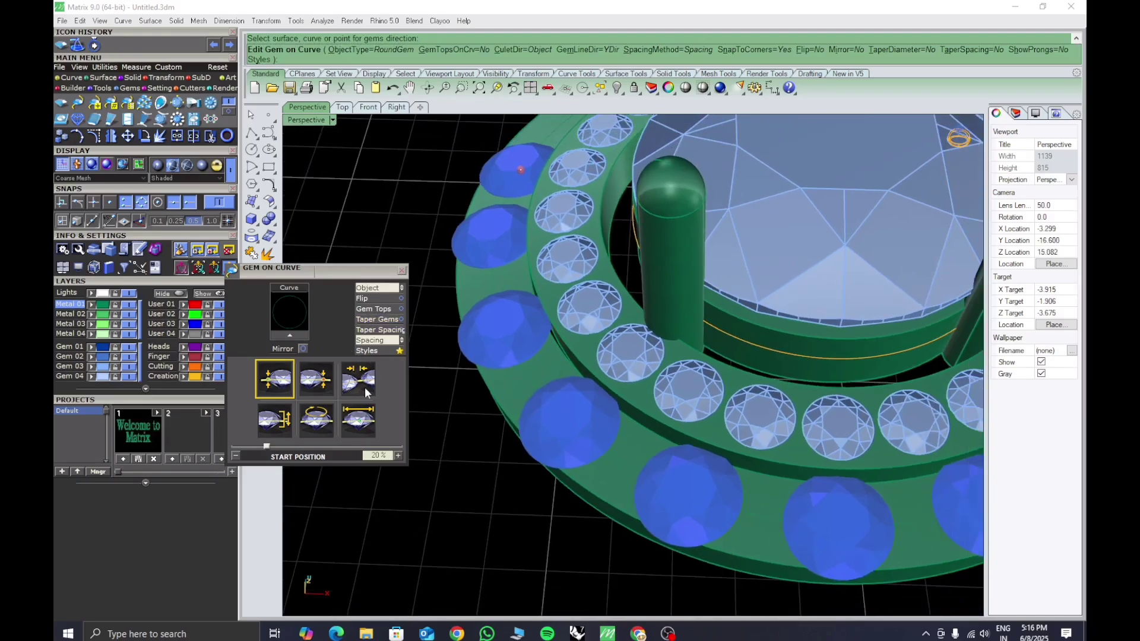
Set the new lower row's start size to 1.3 mm and its gem spacing to 0.15 mm
left_click(365, 389)
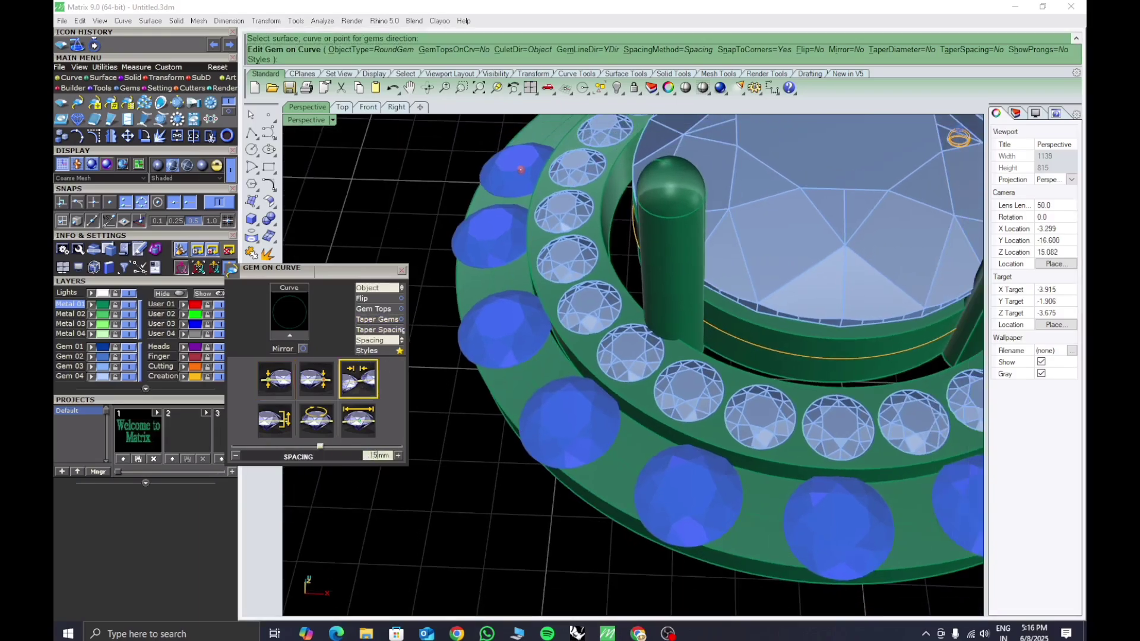
left_click(371, 421)
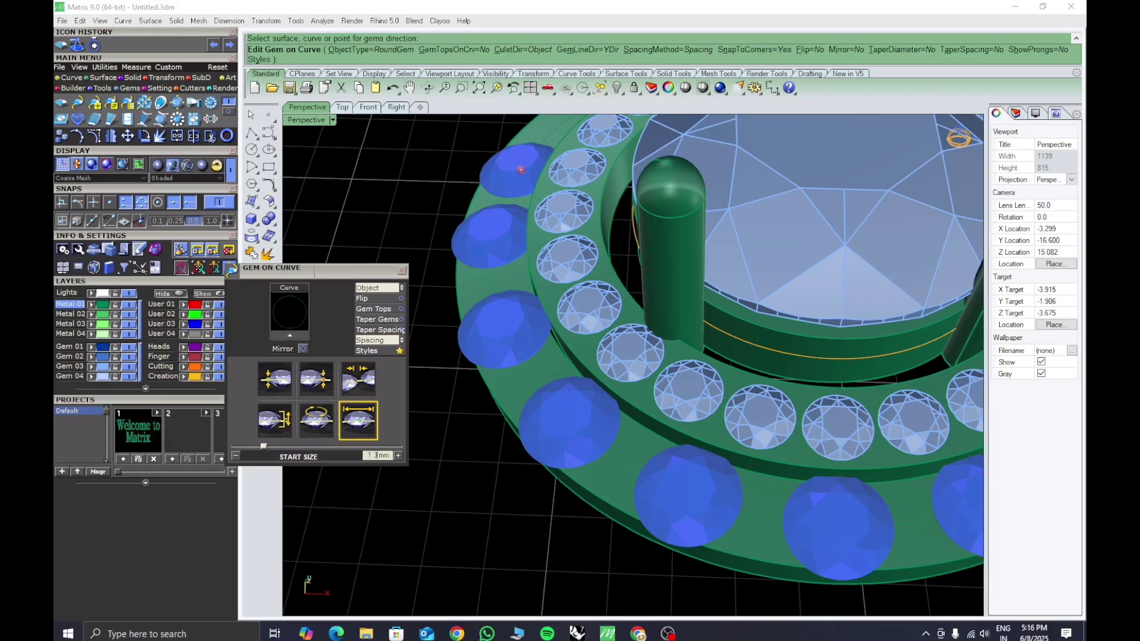
key("Return")
scroll(515, 504, "down", 3)
left_click(360, 386)
left_click_drag(323, 447, 358, 457)
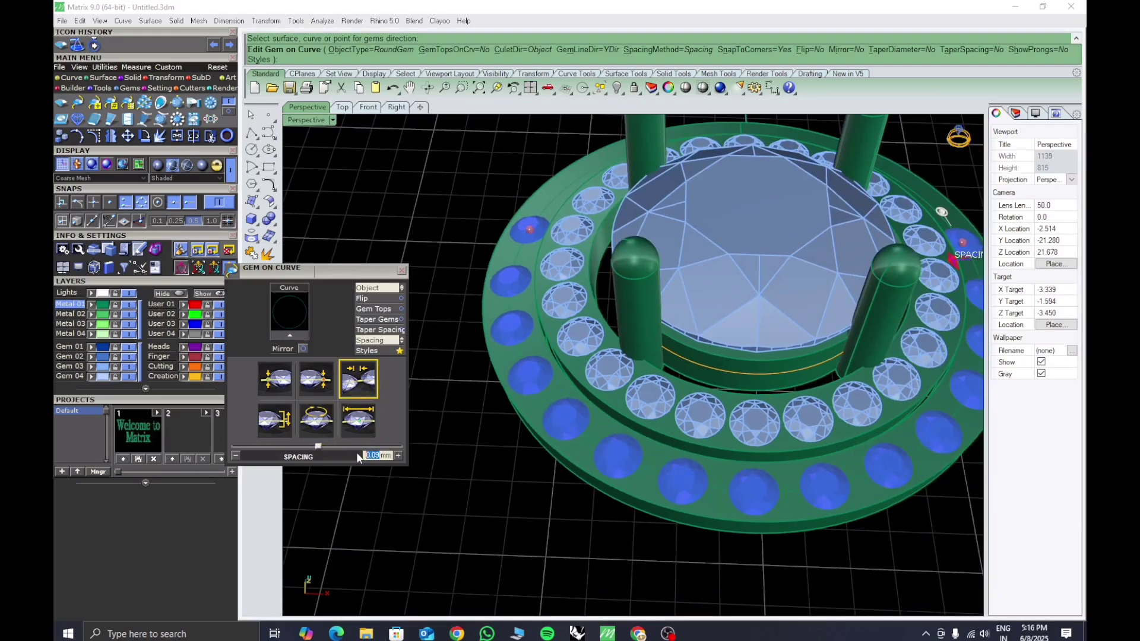
scroll(482, 442, "down", 4)
right_click_drag(482, 443, 505, 546)
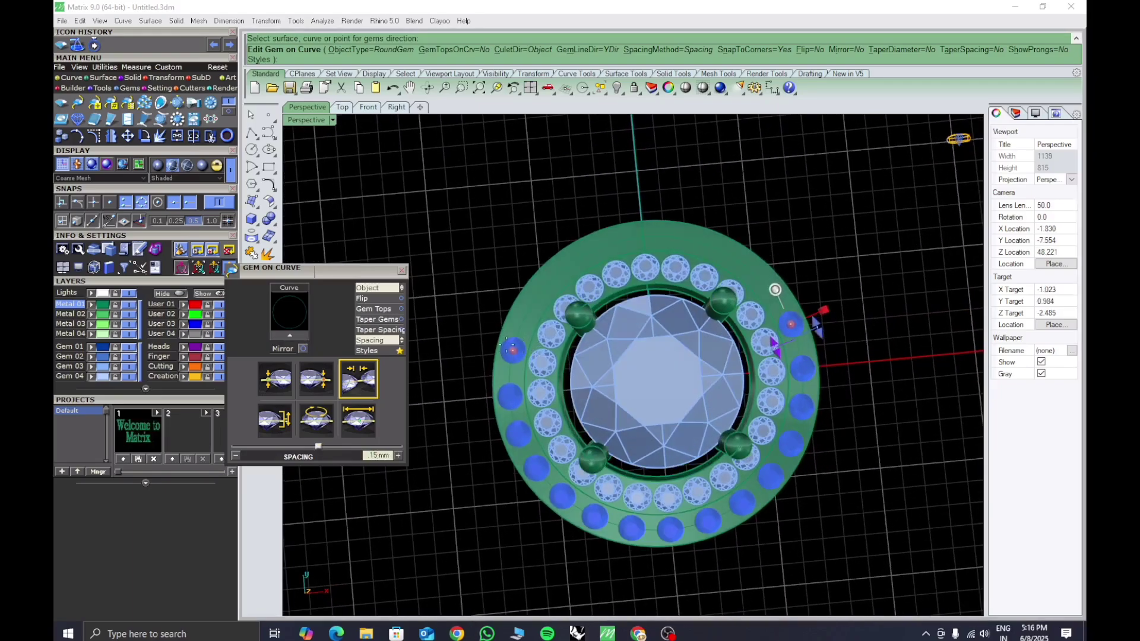
Extend the gem row around the full curve, starting at about 50% and ending at 49.8% on the negative Y axis
left_click_drag(513, 352, 641, 237)
left_click_drag(791, 324, 708, 526)
left_click(343, 107)
scroll(606, 502, "up", 4)
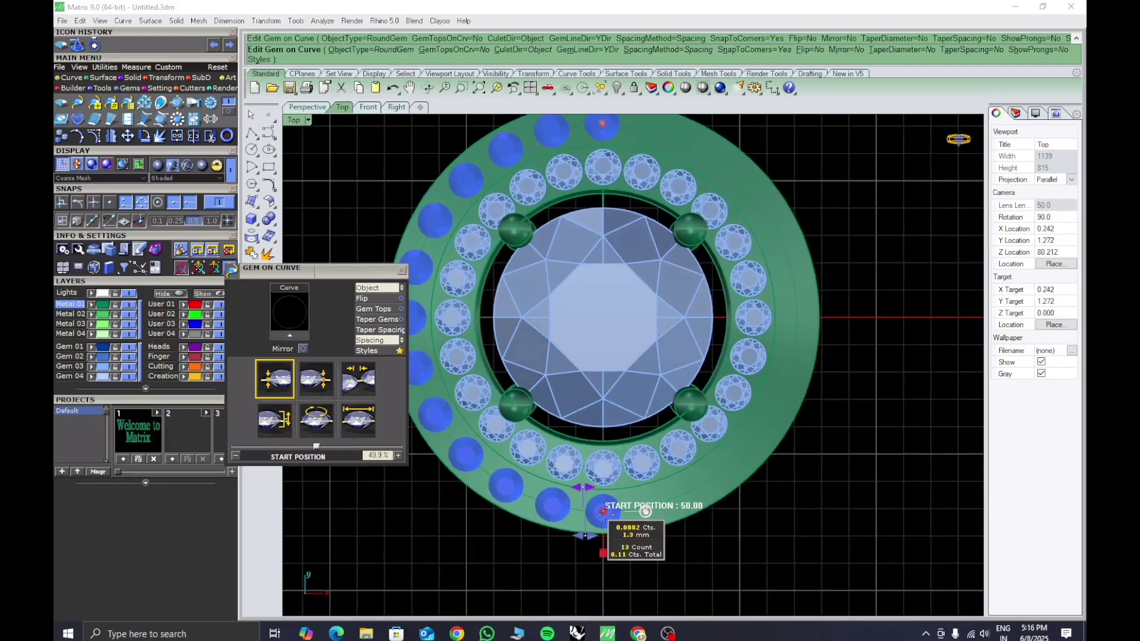
scroll(652, 447, "down", 2)
right_click_drag(654, 447, 664, 508)
left_click_drag(610, 153, 613, 581)
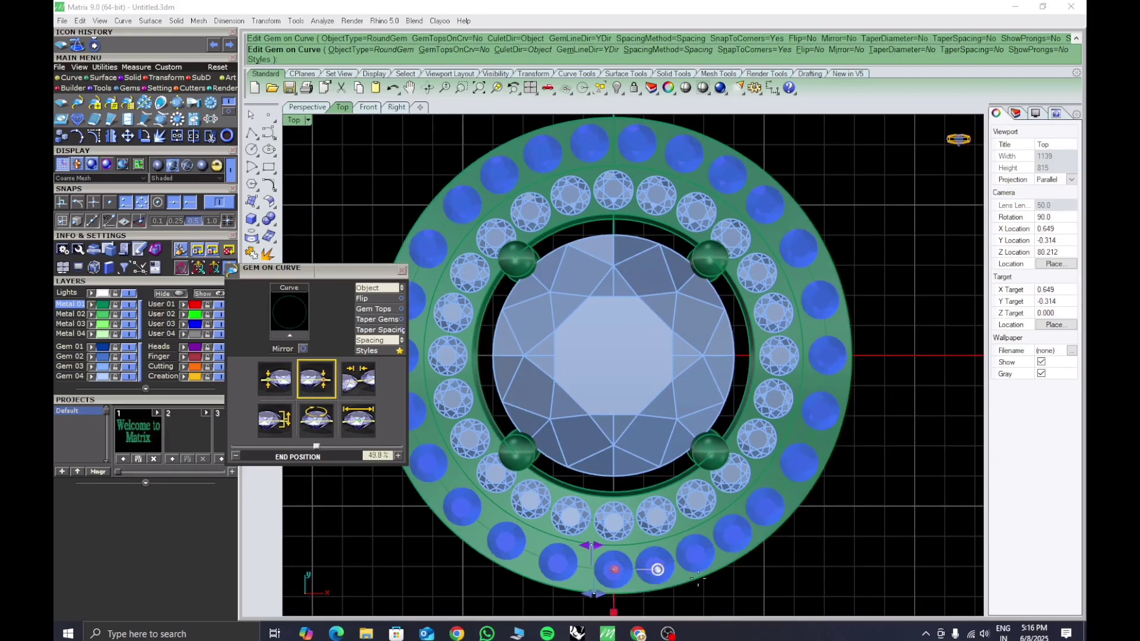
right_click_drag(614, 570, 620, 523)
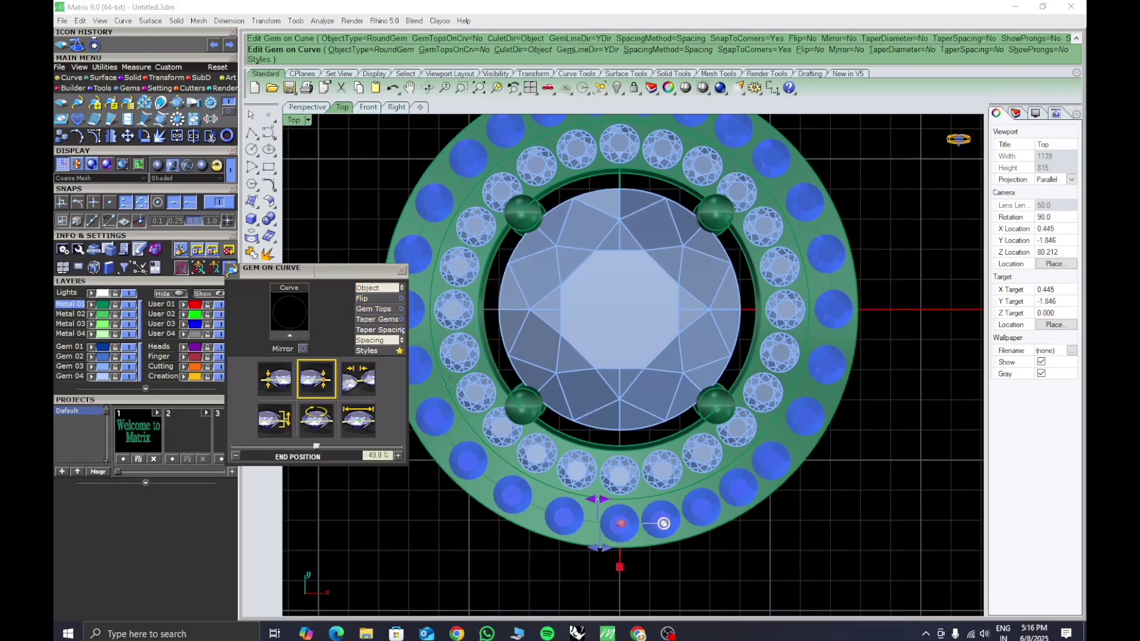
Fine-tune the spacing of the full lower gem row to 0.15 mm so the gems close evenly around the band
scroll(624, 544, "up", 3)
left_click_drag(501, 460, 492, 461)
scroll(611, 478, "down", 10)
right_click_drag(657, 478, 648, 458)
scroll(645, 457, "up", 5)
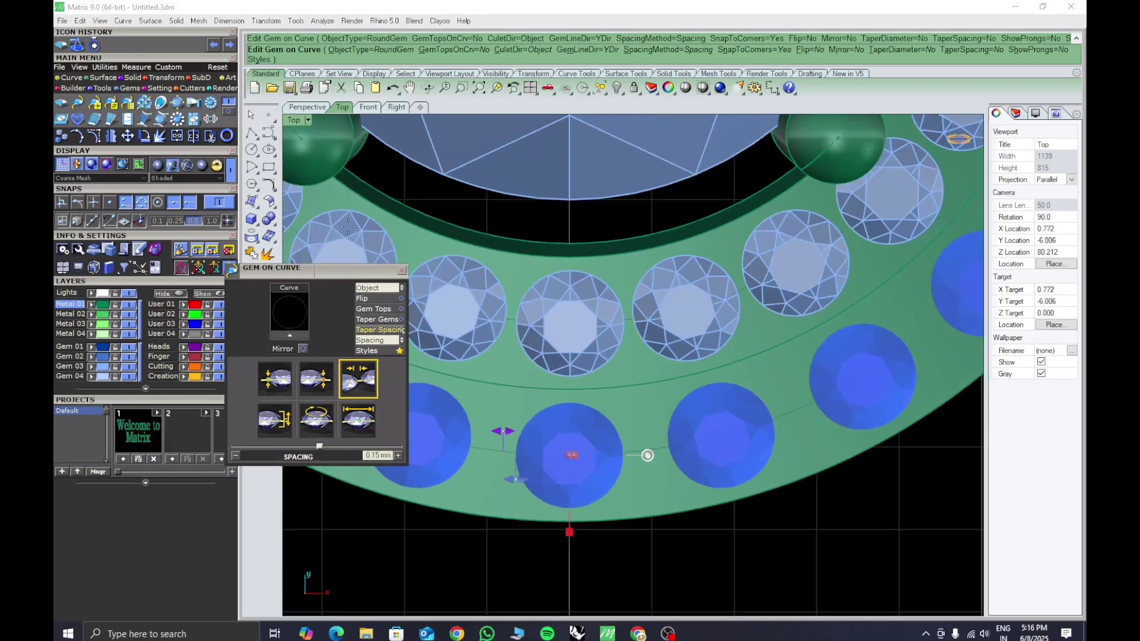
left_click(307, 107)
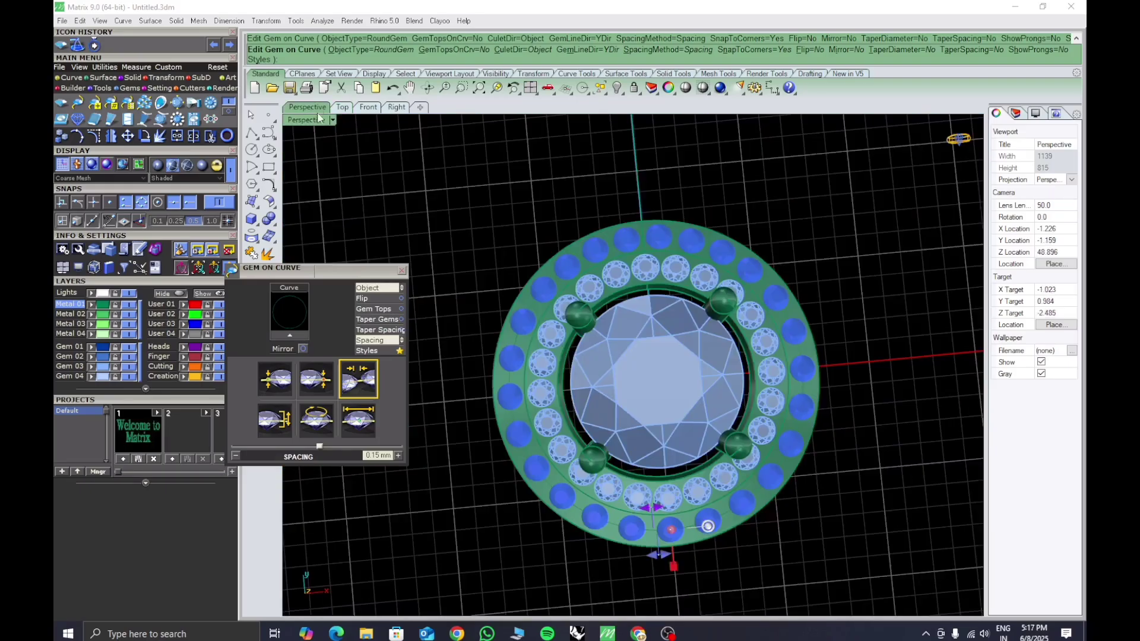
right_click_drag(707, 525, 677, 368)
scroll(665, 410, "up", 7)
right_click_drag(665, 409, 713, 525)
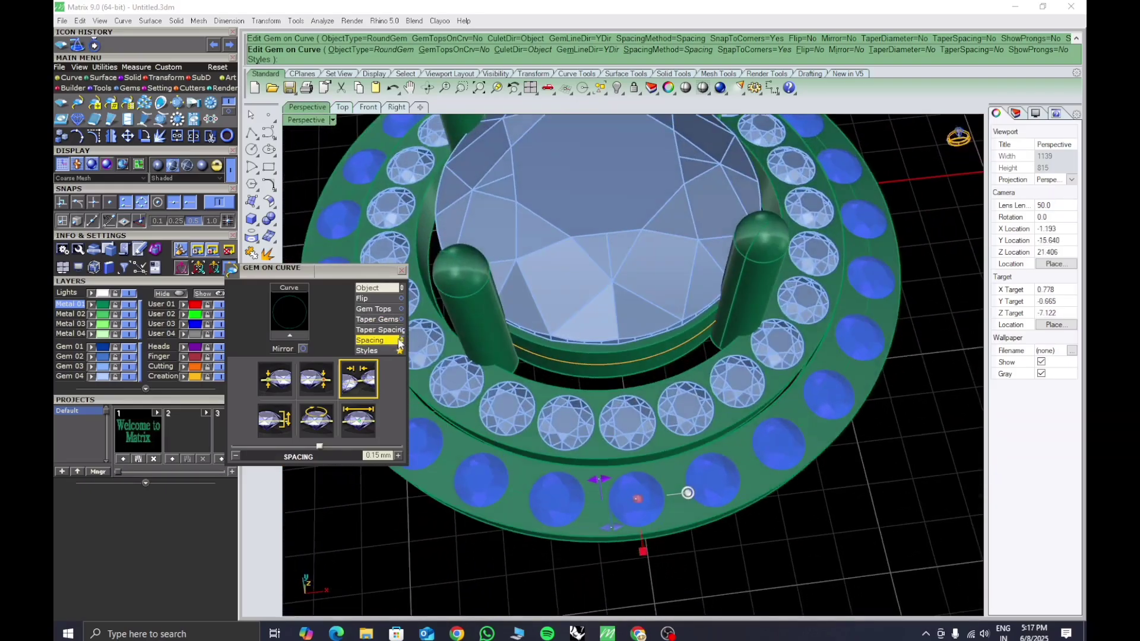
left_click(390, 351)
left_click(840, 72)
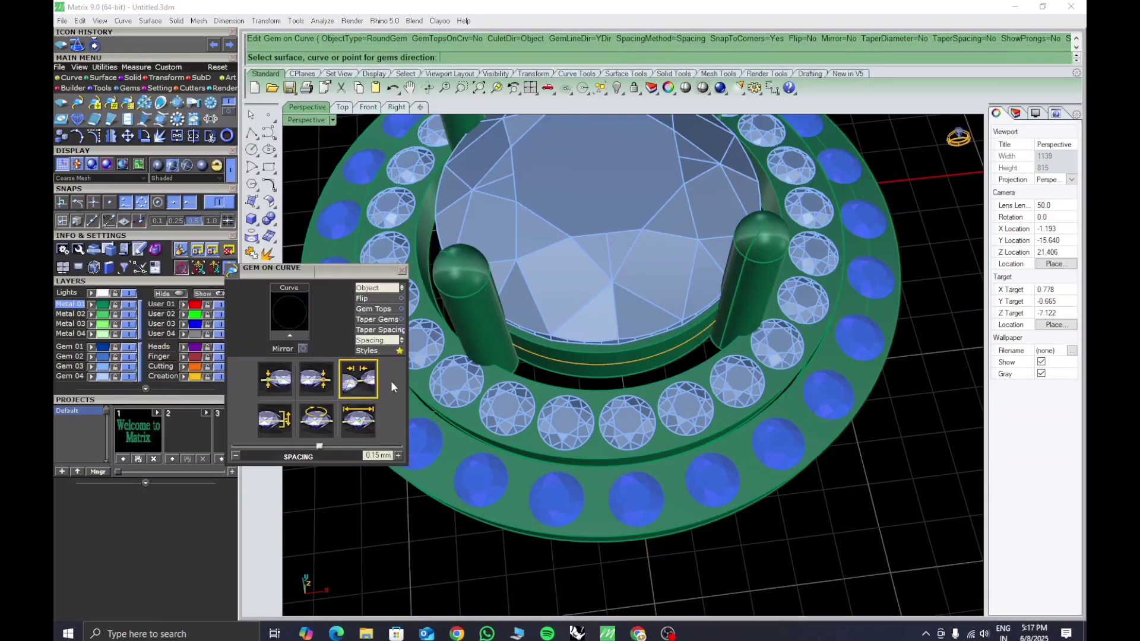
left_click(402, 340)
left_click(683, 288)
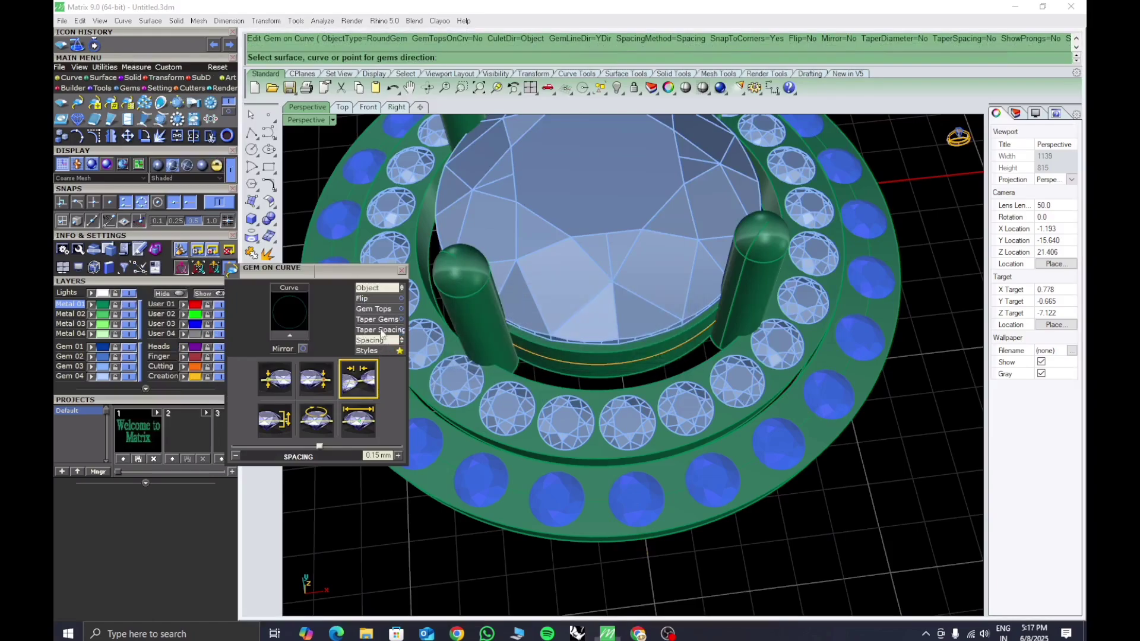
left_click(394, 329)
left_click(662, 357)
left_click(386, 309)
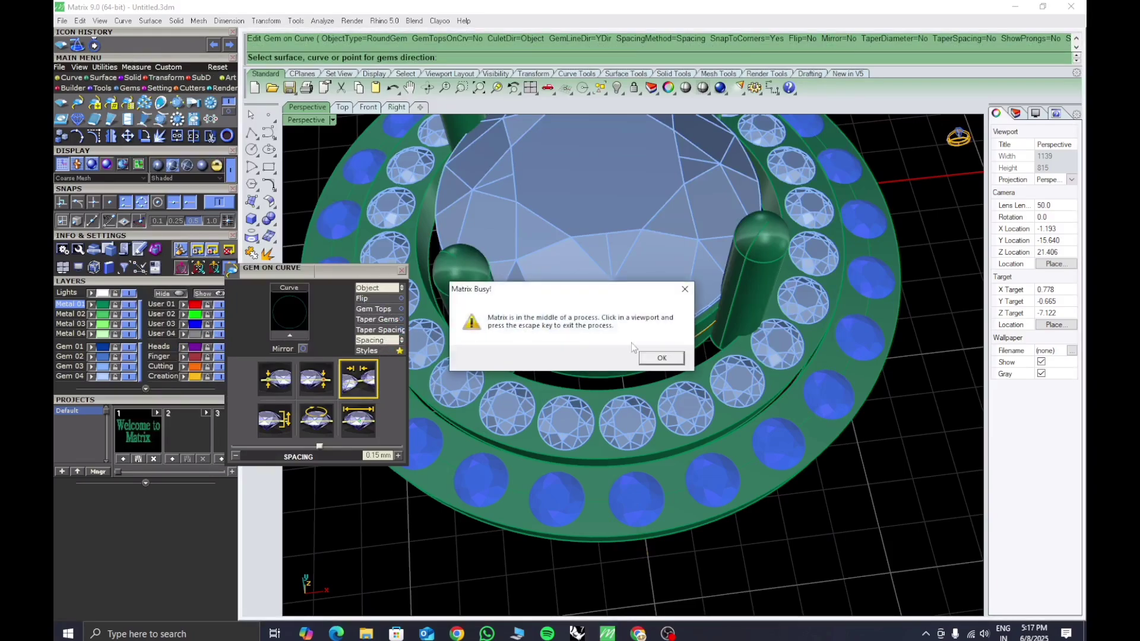
left_click(661, 358)
left_click(388, 299)
left_click(661, 357)
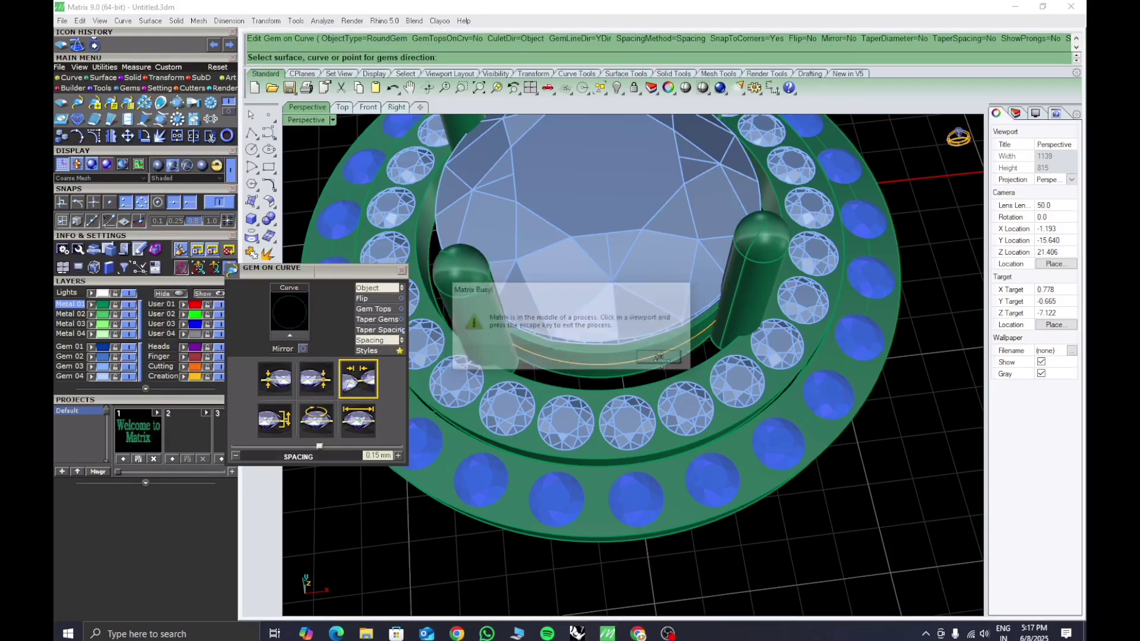
left_click(363, 442)
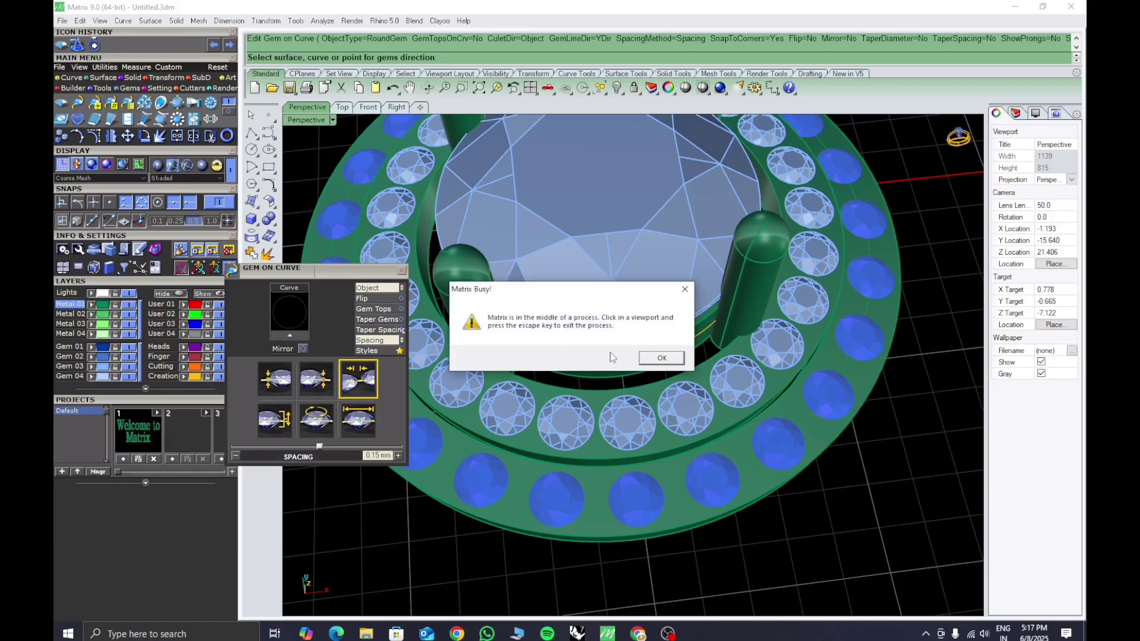
left_click(661, 357)
key("Escape")
right_click_drag(728, 526, 713, 463)
key("Escape")
Replace the lower band's gem row with a new Gem on Curve row whose culet direction is Object, referenced to the band's top surface
left_click(617, 342)
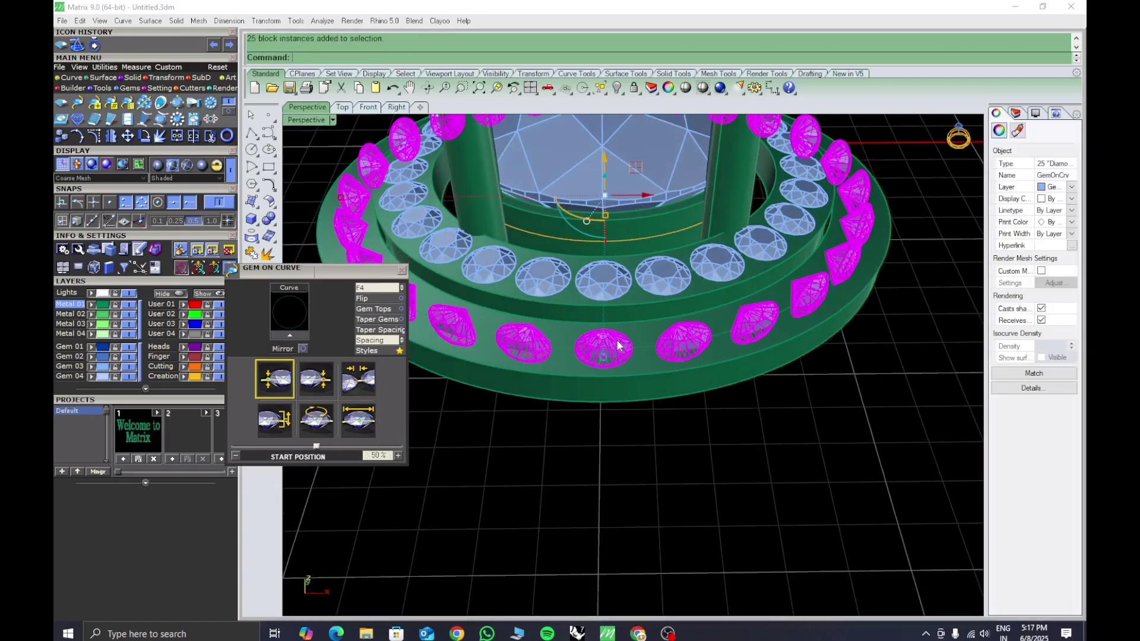
key("Delete")
left_click(621, 348)
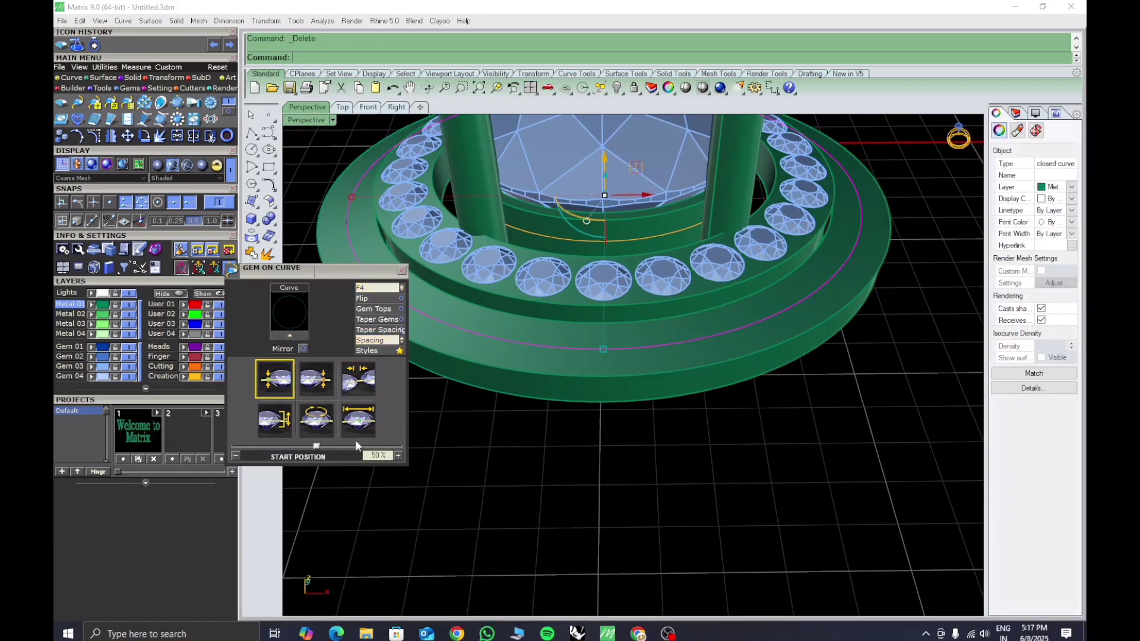
left_click(292, 333)
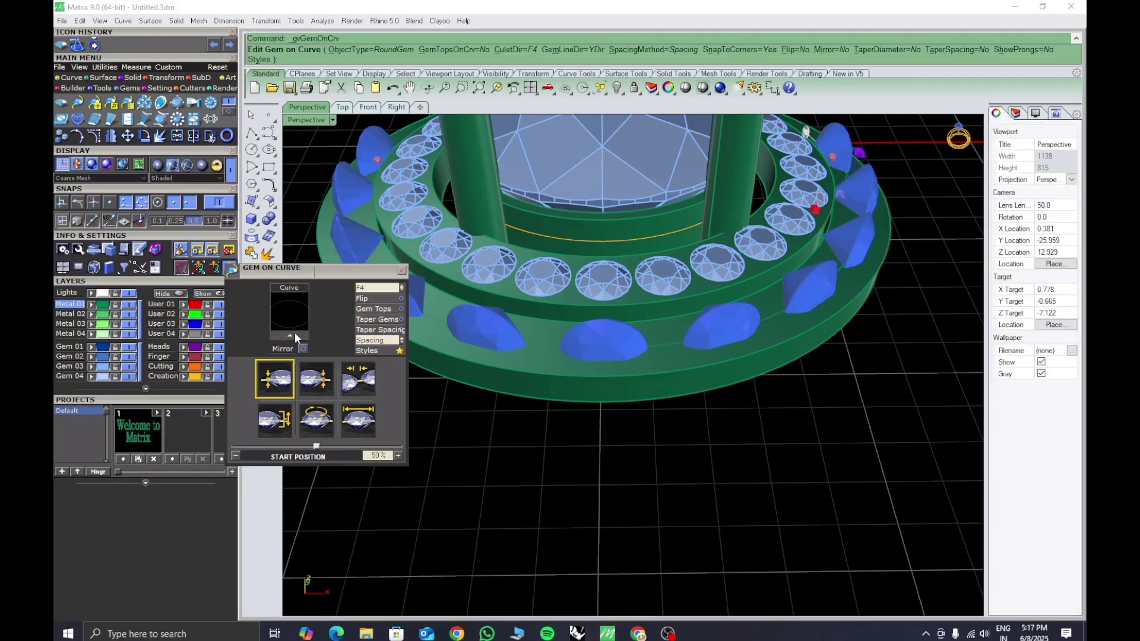
right_click_drag(482, 380, 523, 425)
left_click(402, 288)
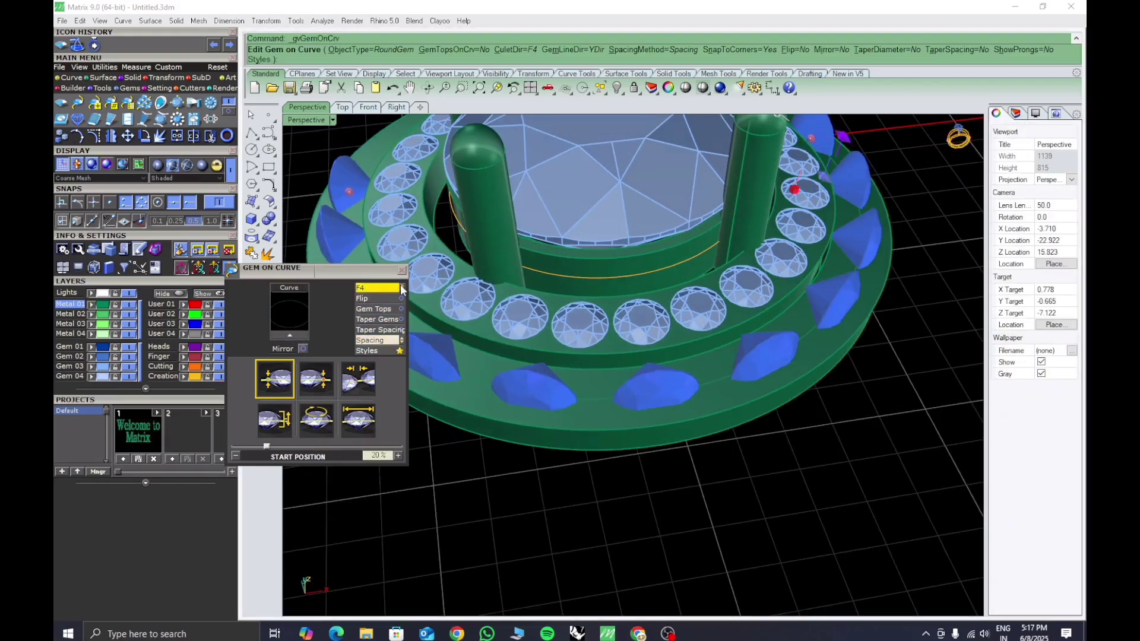
left_click(476, 391)
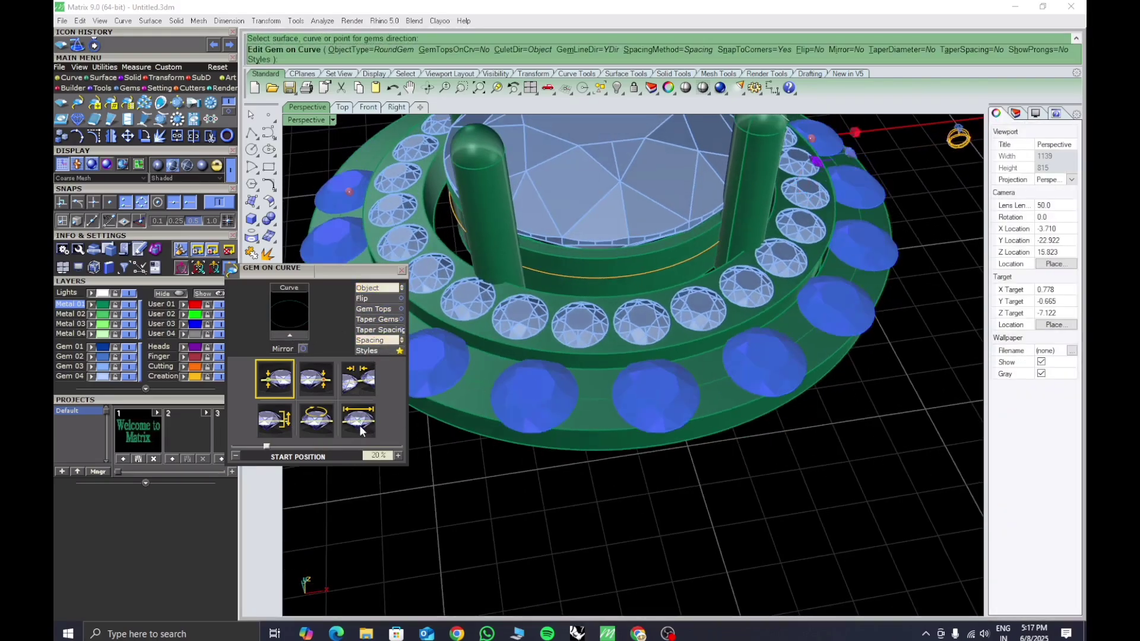
Give the new gem row on the lower band a start size of 1.3 mm and a spacing of 0.15 mm
left_click(361, 432)
left_click_drag(386, 456, 348, 454)
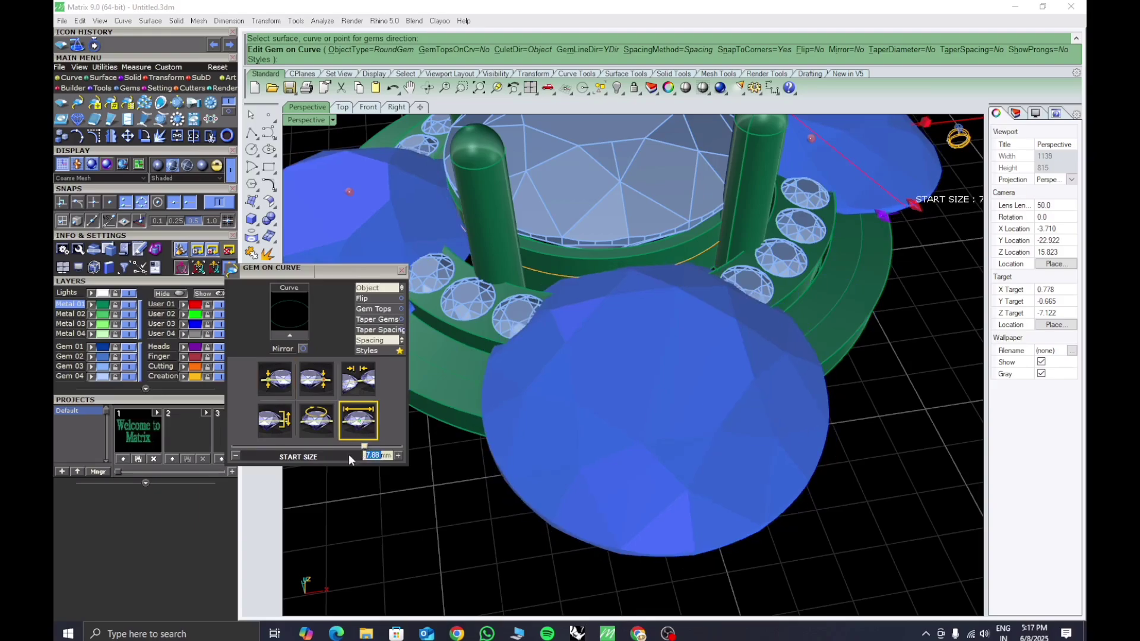
type("1.3")
key("Return")
left_click(367, 393)
double_click(363, 455)
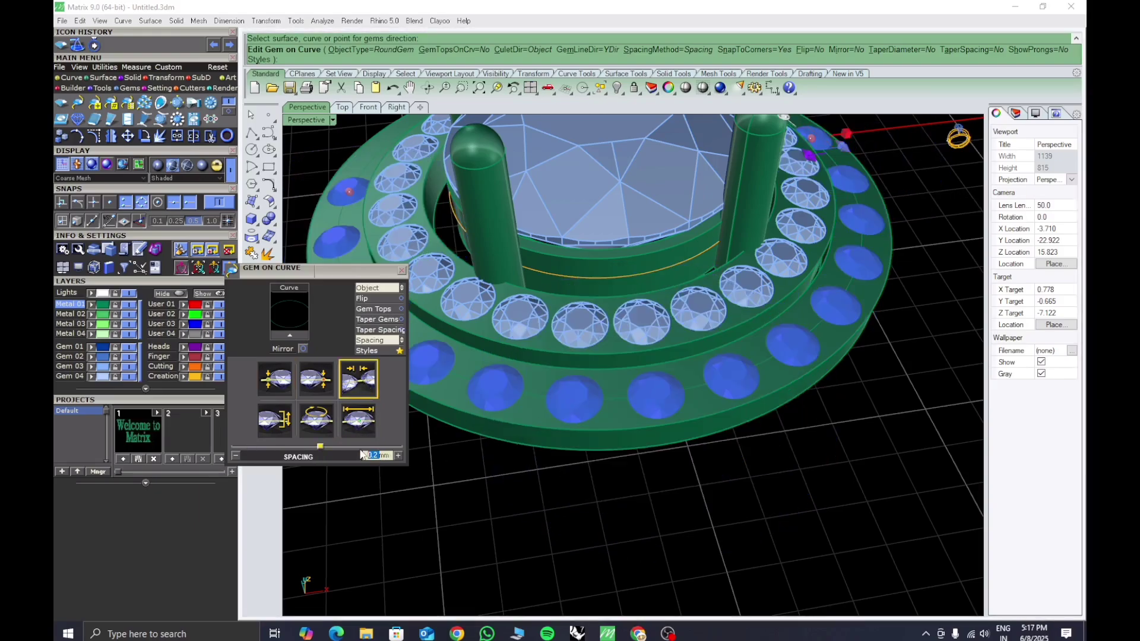
type(".15")
key("Return")
Stretch the gem row around the whole lower band curve, starting and ending at the positive Y axis with the end position at 0%
scroll(682, 410, "down", 6)
right_click_drag(682, 410, 691, 493)
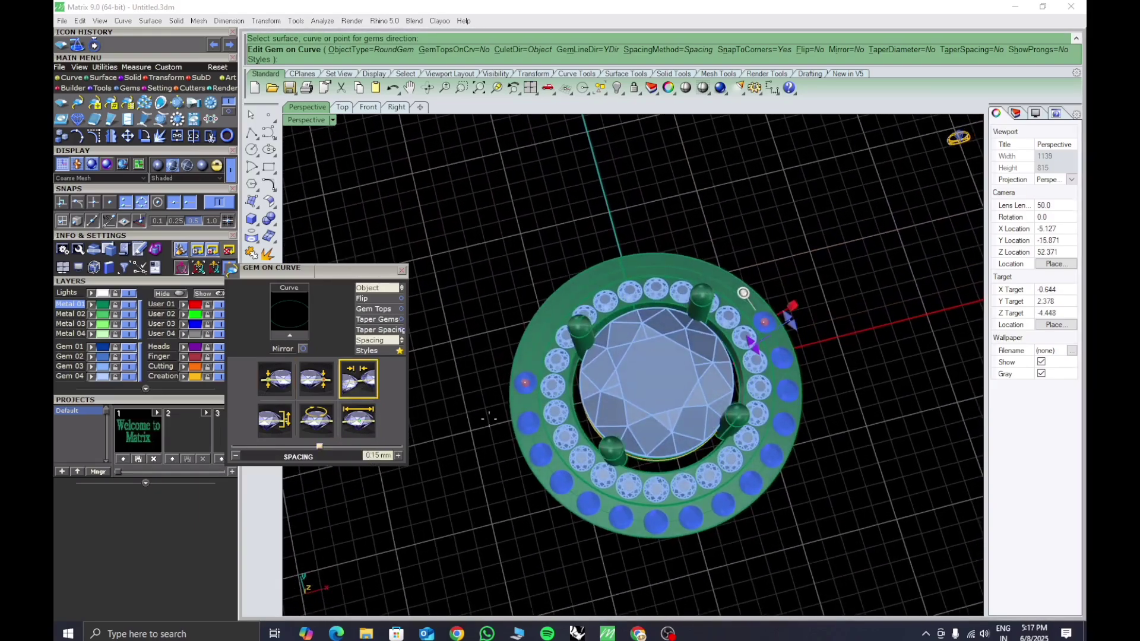
left_click(278, 426)
right_click_drag(622, 413, 615, 444)
left_click_drag(762, 340, 632, 277)
left_click_drag(525, 391, 629, 277)
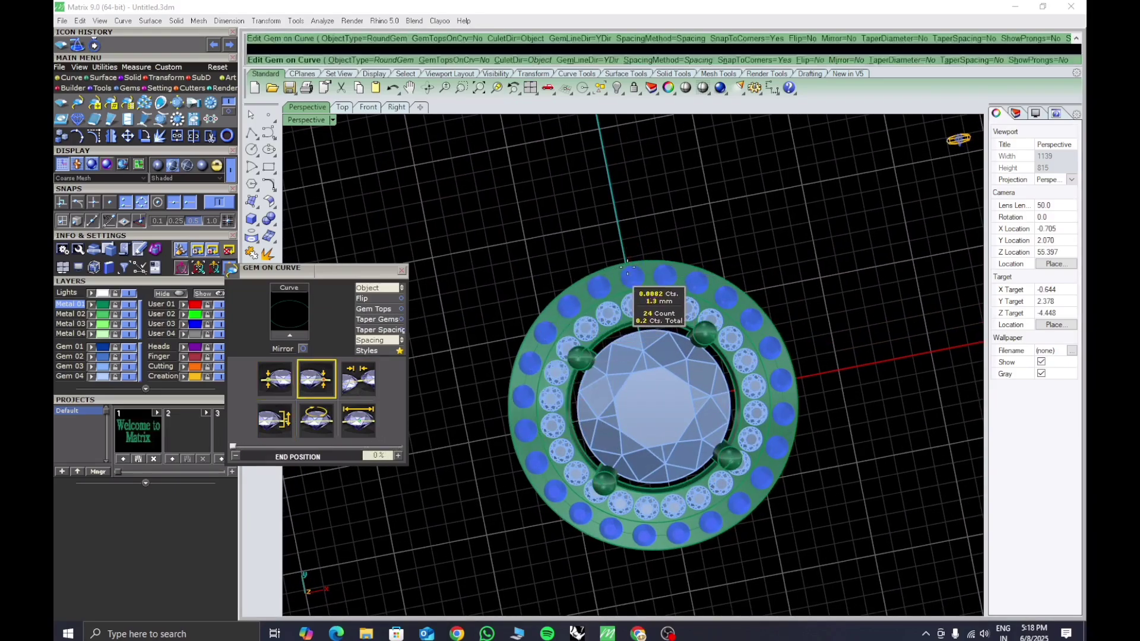
Turn on Mirror and Taper Diameter for the lower gem row, with its start position at 0.2%
right_click_drag(570, 526, 594, 525, "ctrl")
right_click_drag(605, 525, 656, 415)
scroll(679, 468, "up", 6)
right_click_drag(657, 415, 640, 324, "shift")
left_click(304, 348)
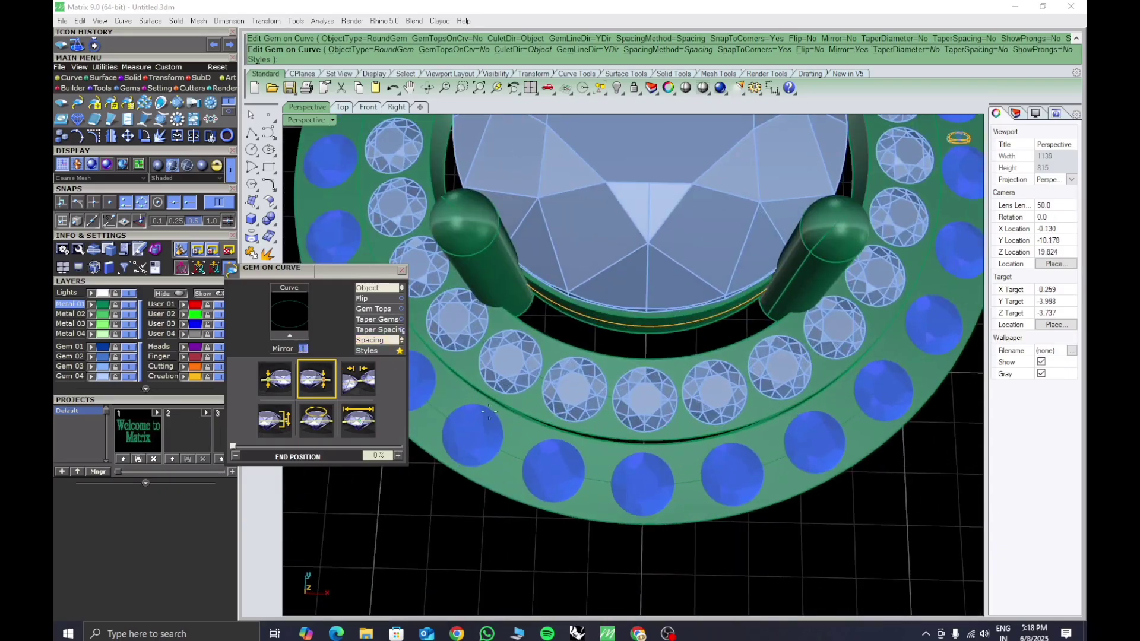
scroll(672, 516, "up", 3)
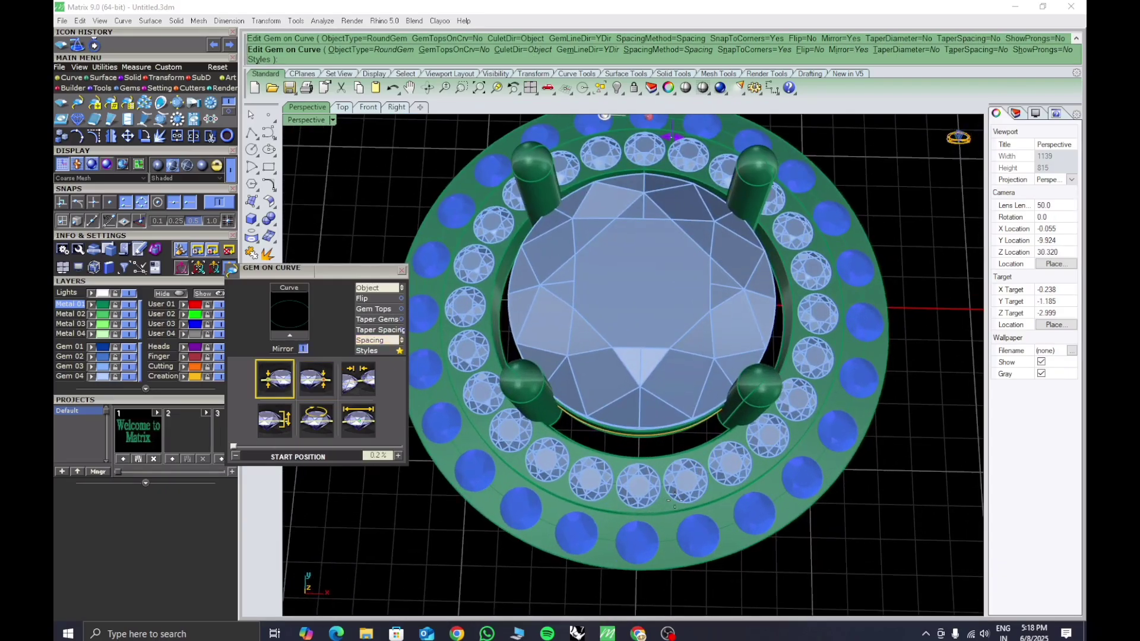
right_click_drag(673, 504, 671, 340)
left_click(919, 52)
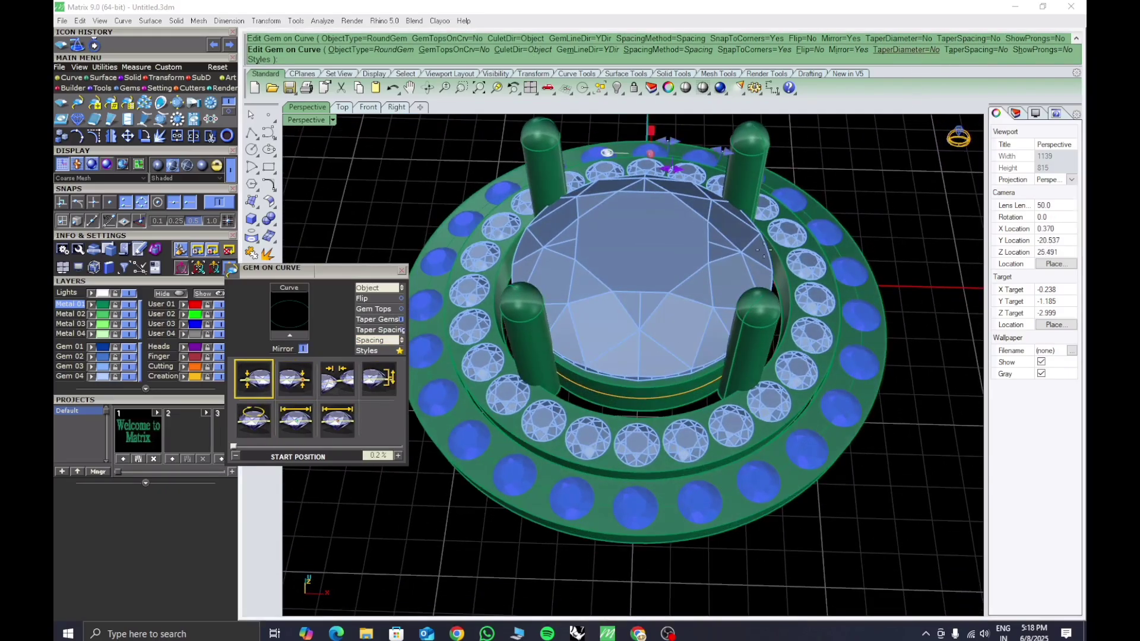
Accept the lower gem row and close the Gem on Curve settings
scroll(713, 389, "up", 4)
scroll(712, 389, "up", 3)
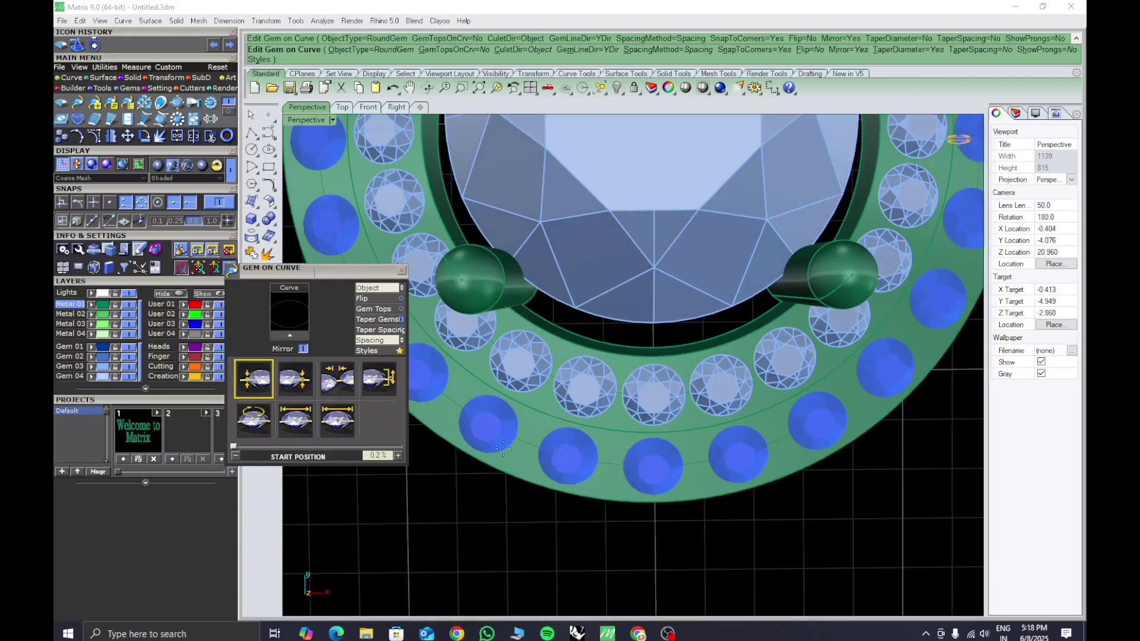
right_click(524, 506)
left_click(403, 272)
Examine the gem spacing on both halo bands from above and close up along the negative Y side
scroll(637, 359, "down", 8)
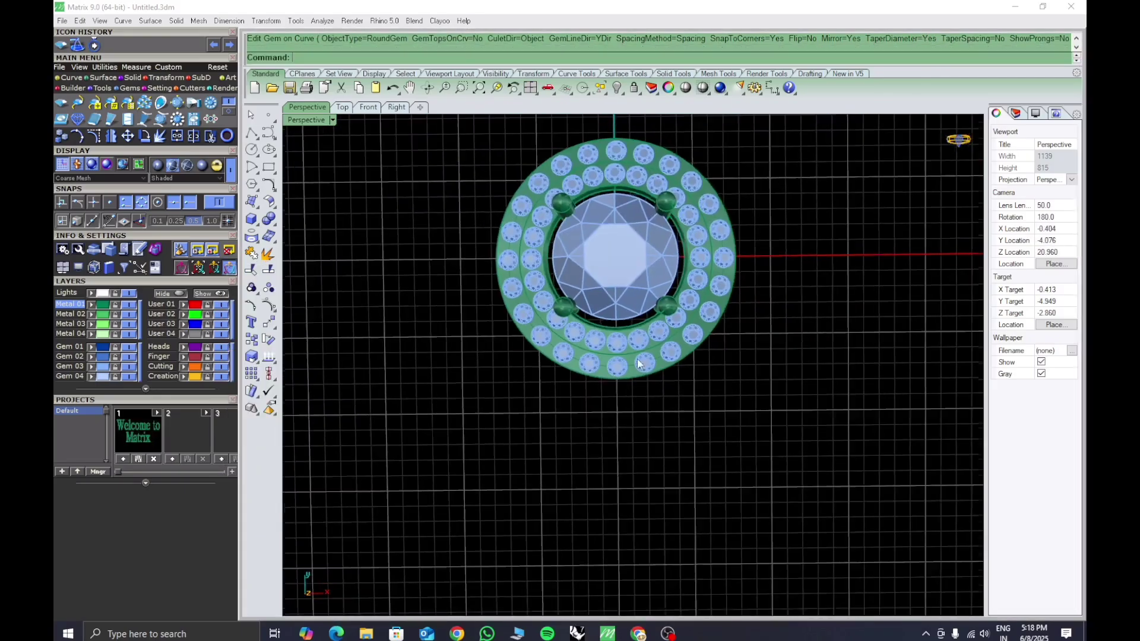
right_click_drag(636, 359, 655, 494, "shift")
scroll(662, 315, "up", 7)
scroll(654, 390, "down", 1)
right_click_drag(667, 297, 669, 369)
scroll(654, 390, "down", 5)
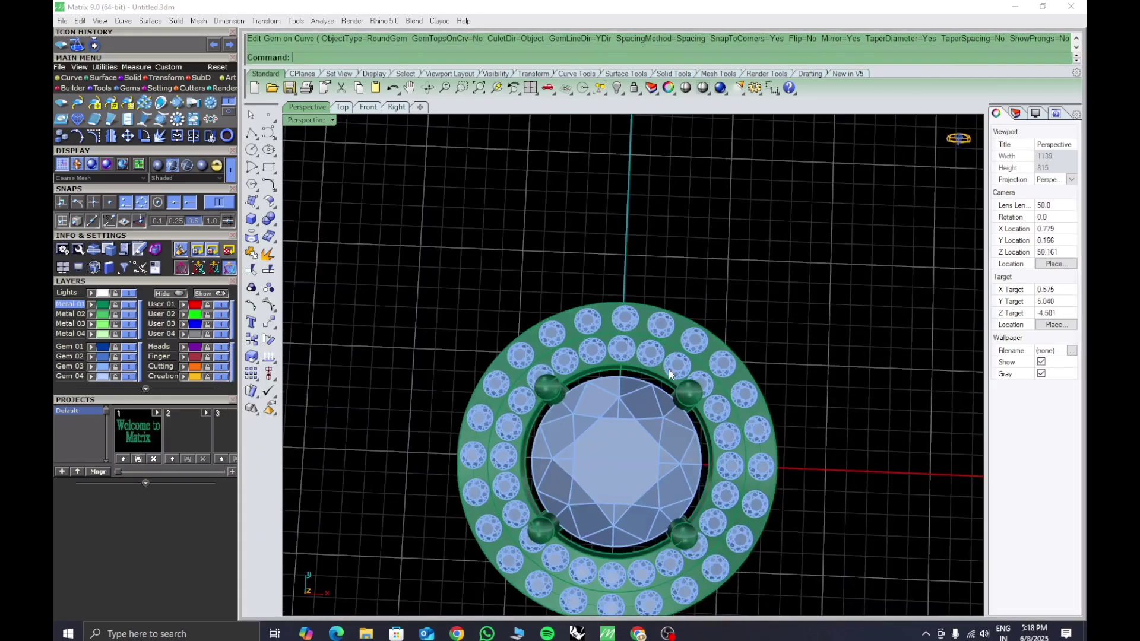
scroll(603, 276, "up", 4)
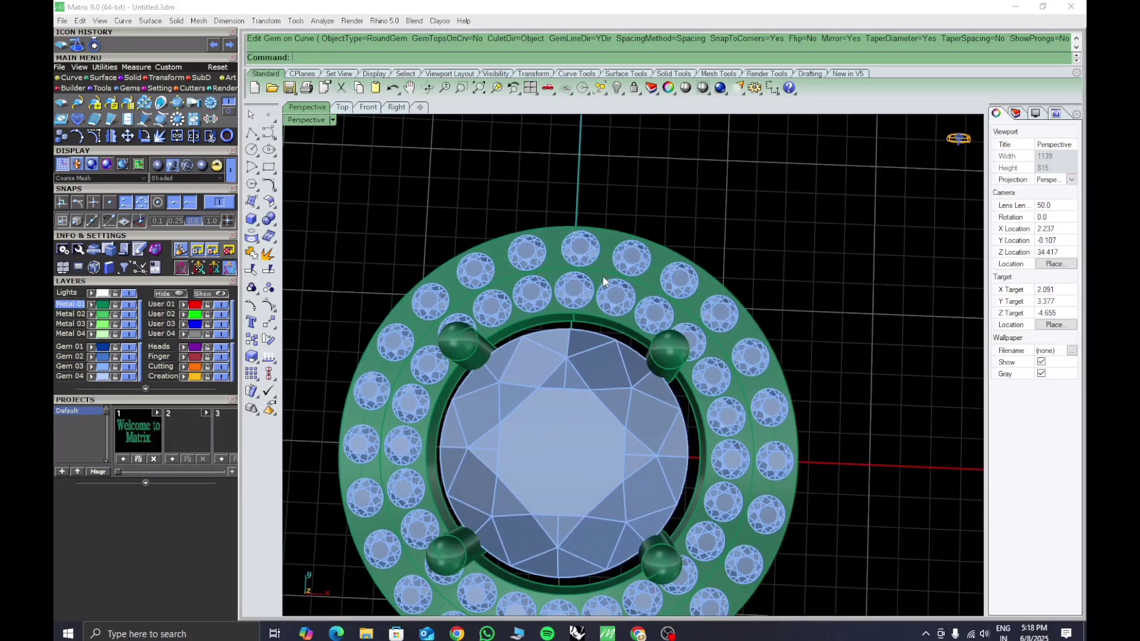
left_click(589, 256)
right_click_drag(615, 383, 647, 433)
right_click_drag(701, 585, 672, 482, "shift")
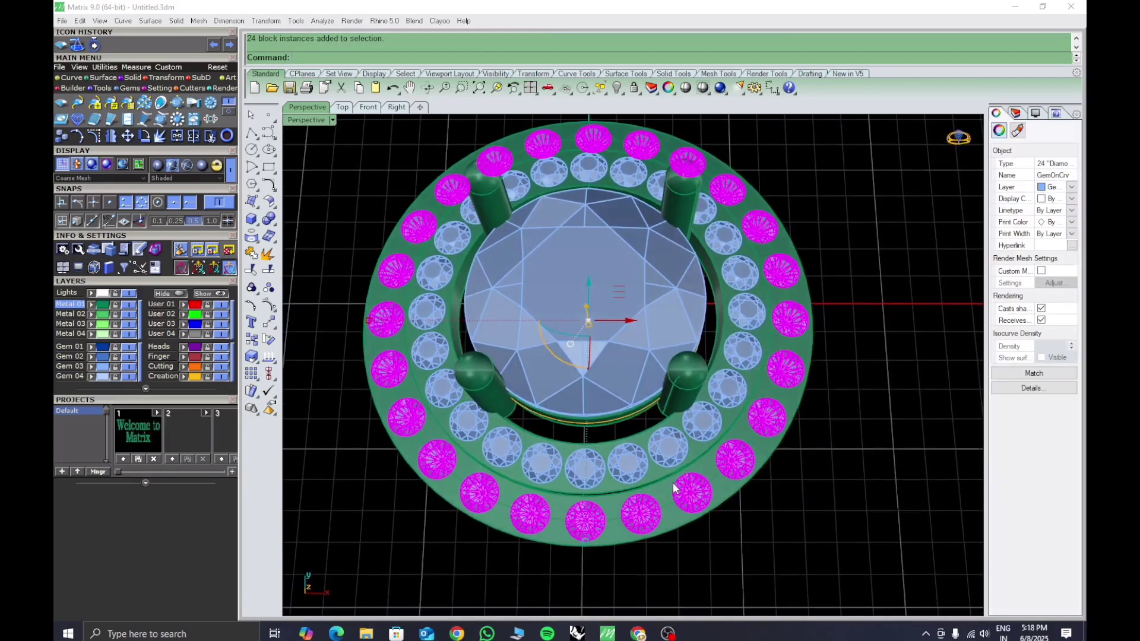
scroll(588, 485, "up", 7)
scroll(588, 485, "up", 5)
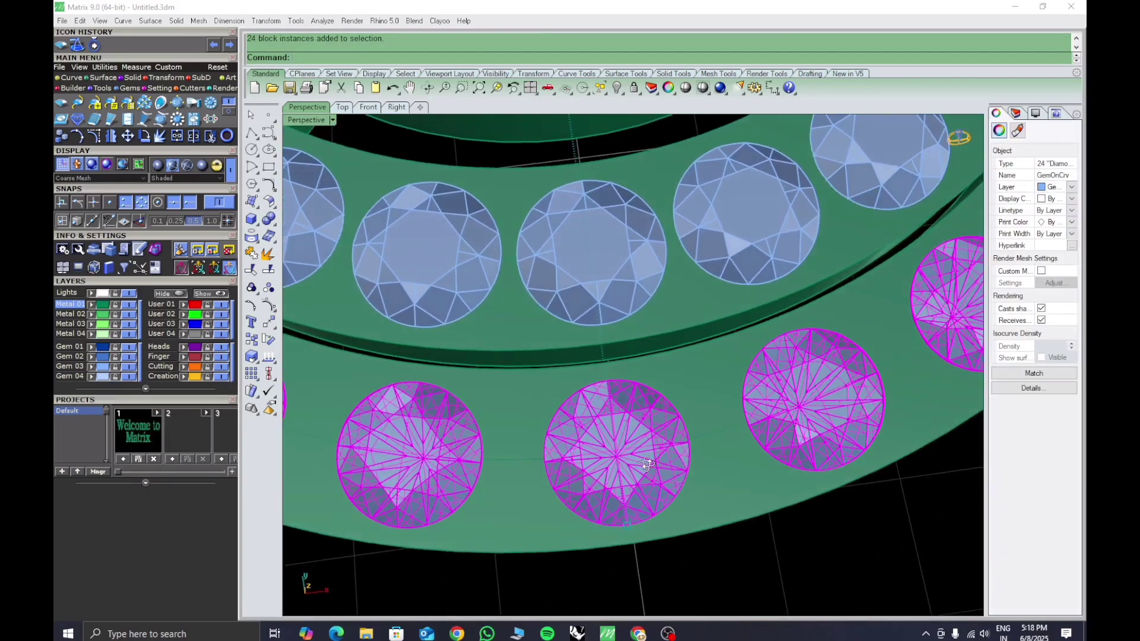
scroll(678, 515, "down", 5)
left_click(680, 532)
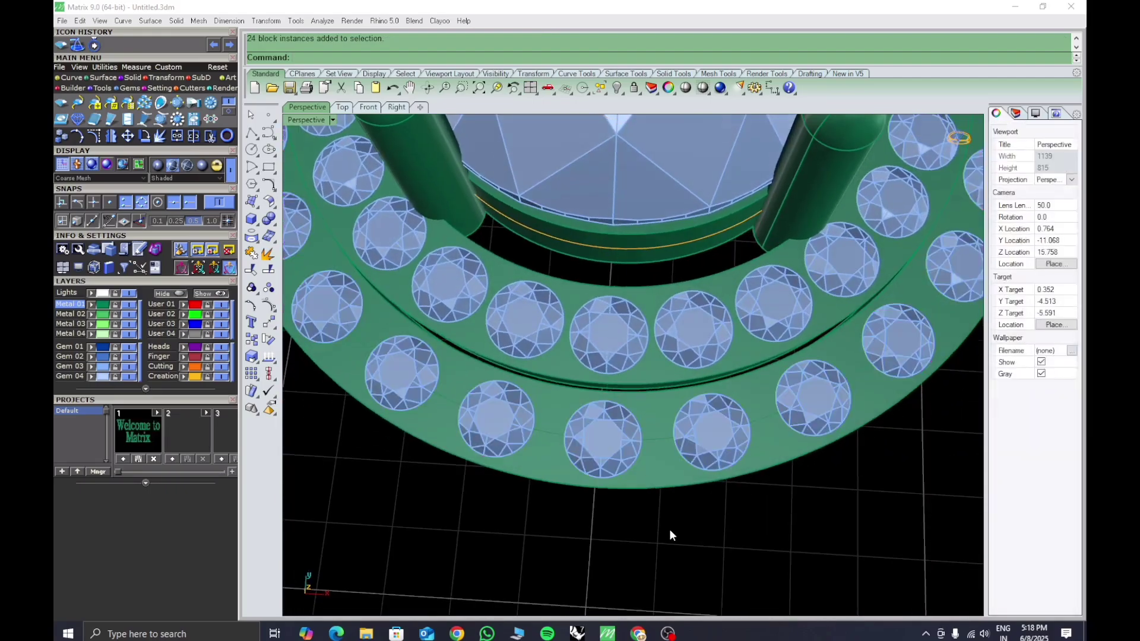
Delete every gem of the lower row except the one on the negative Y axis
left_click(616, 451)
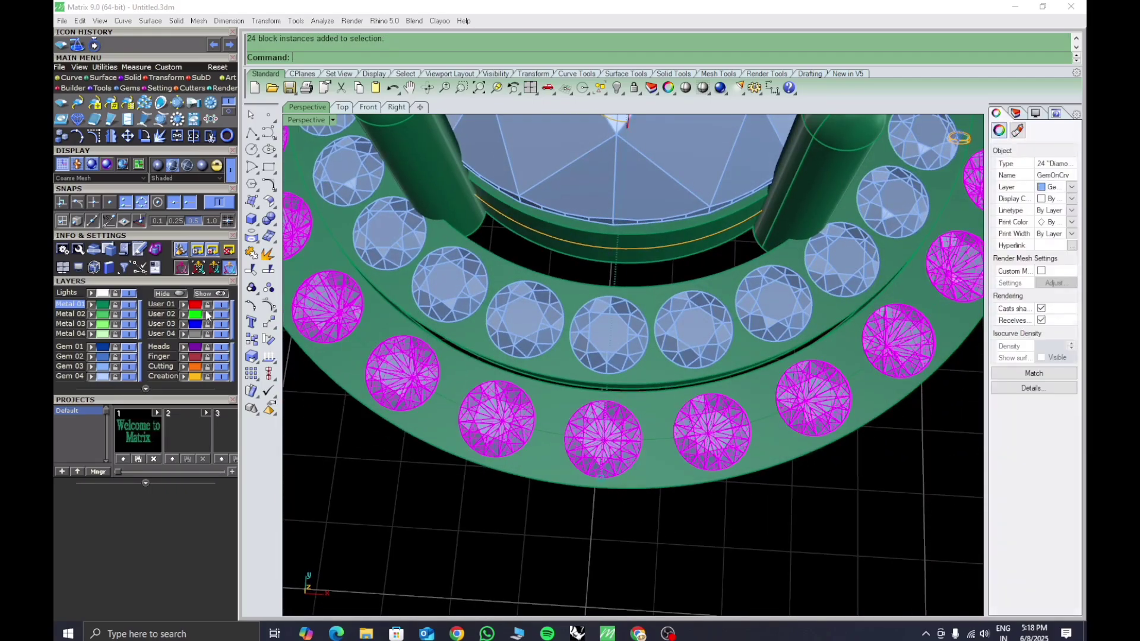
left_click(608, 454, "ctrl")
key("Delete")
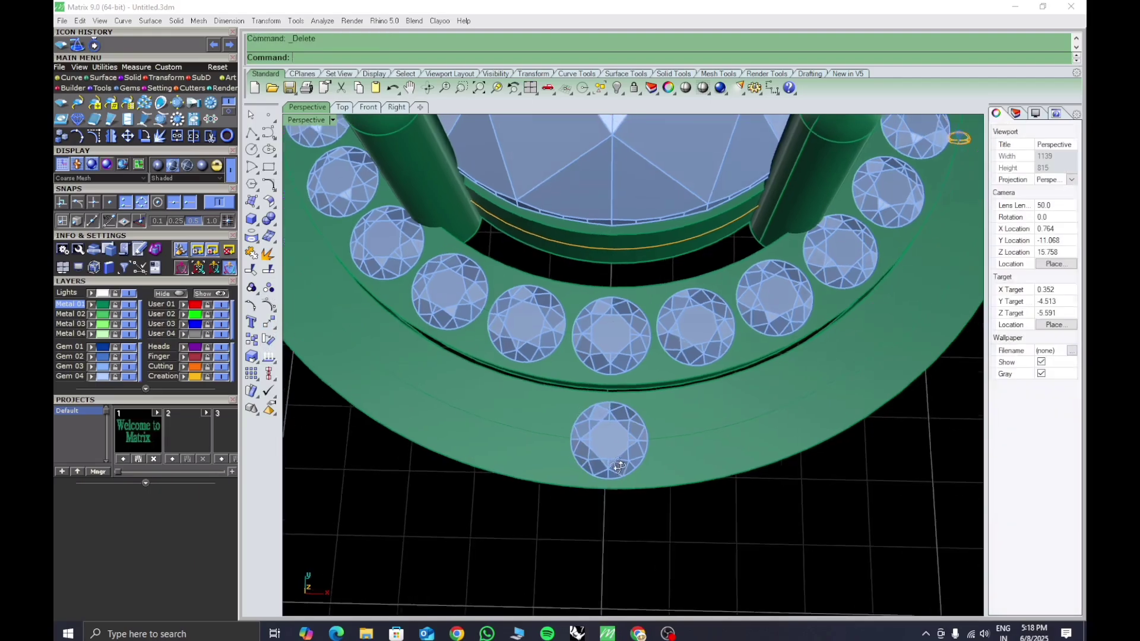
Array the remaining gem along the lower band's curve by distance between items, with Freeform orientation
scroll(621, 463, "up", 3)
left_click(632, 478)
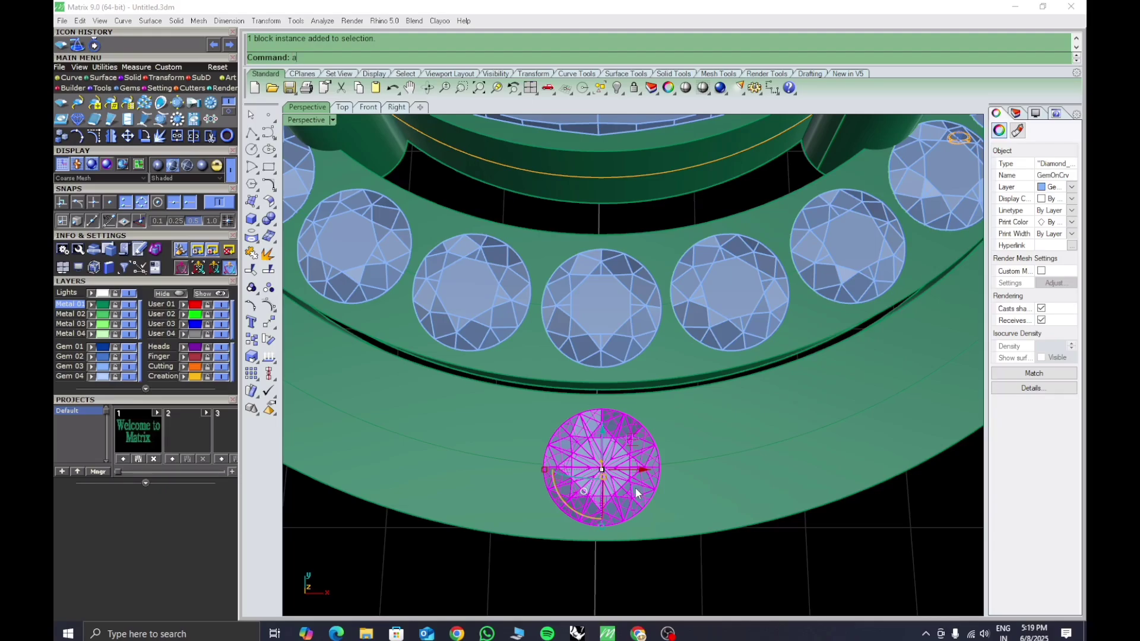
key("Return")
left_click(692, 462)
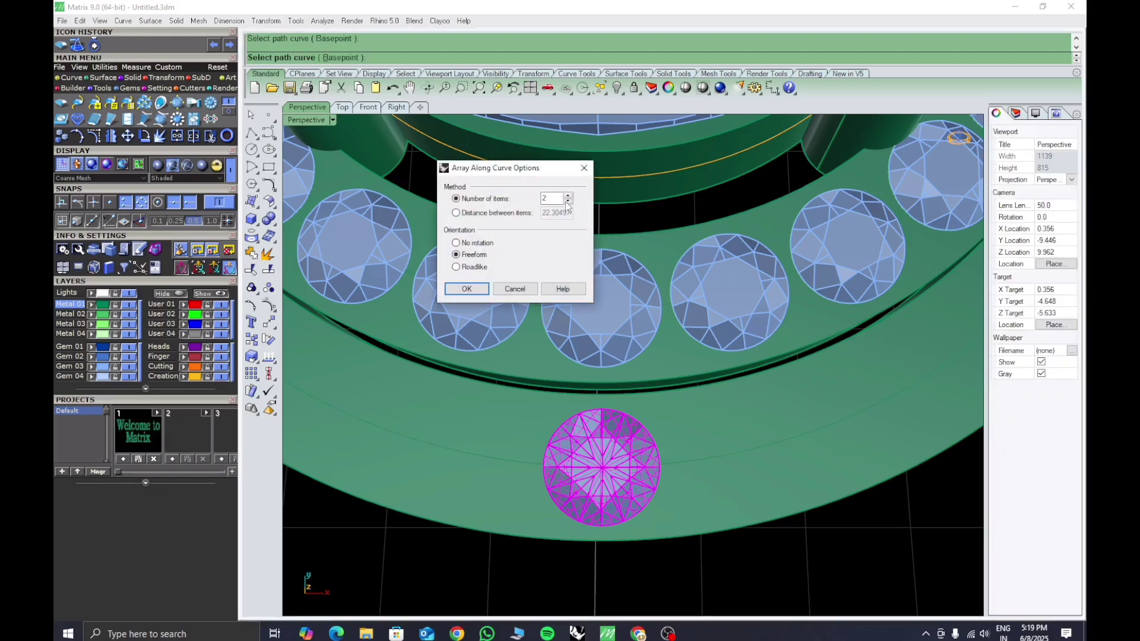
left_click(456, 213)
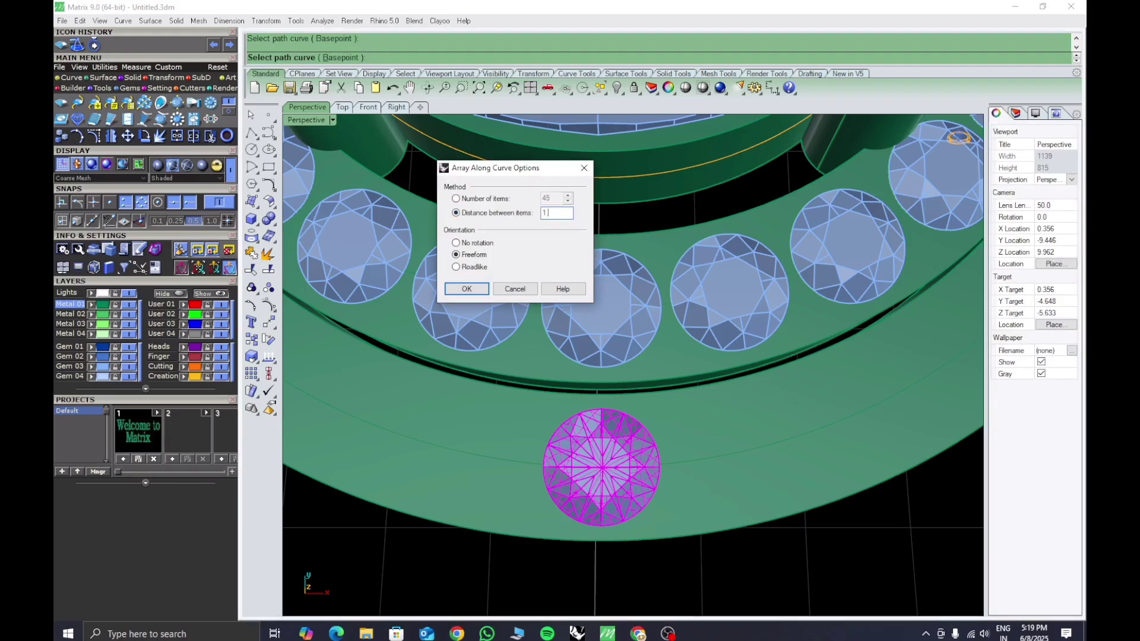
key("Return")
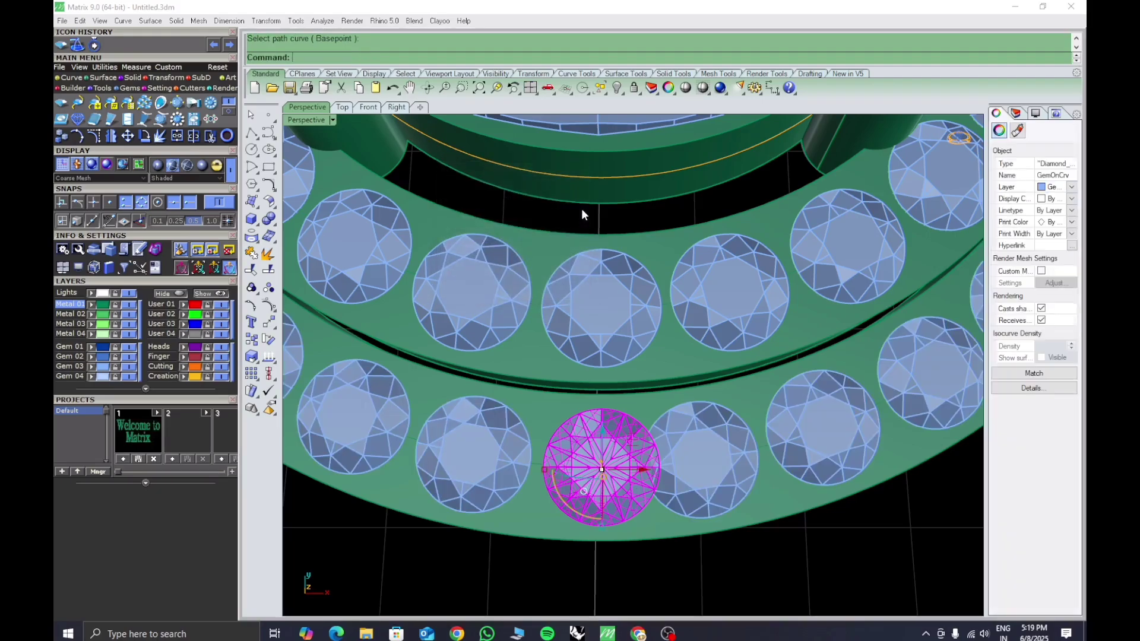
Check the gap where the arrayed gems meet the original gem, and undo the array along the curve
scroll(686, 351, "down", 5)
right_click_drag(625, 399, 642, 422)
scroll(623, 294, "up", 6)
scroll(624, 285, "down", 8)
scroll(640, 420, "up", 10)
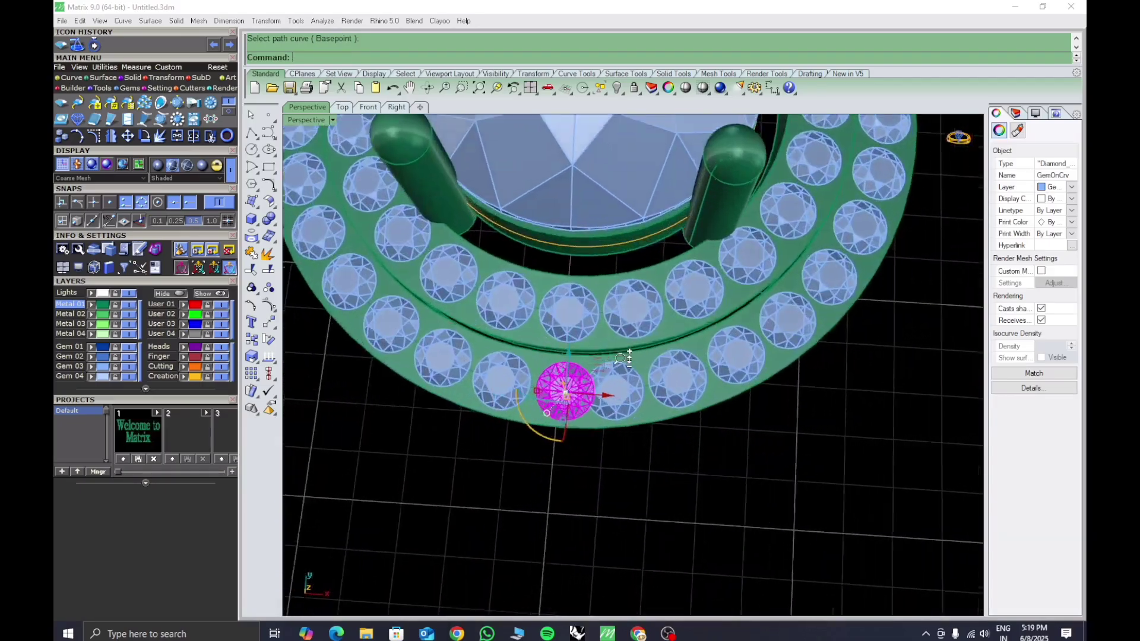
right_click_drag(622, 373, 607, 378)
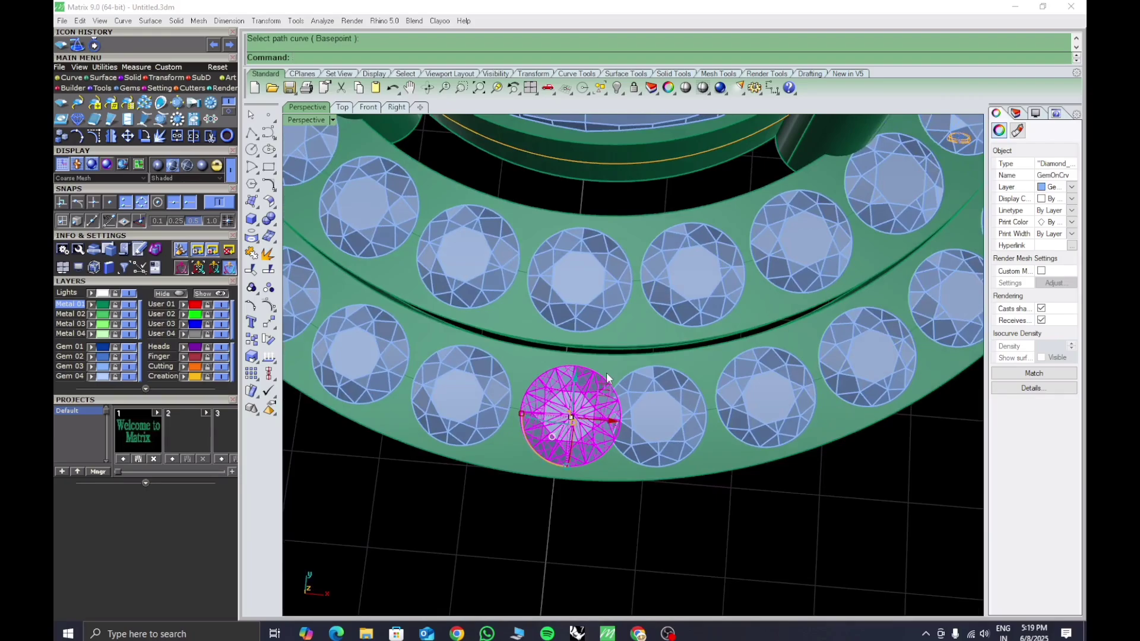
key("ctrl+z")
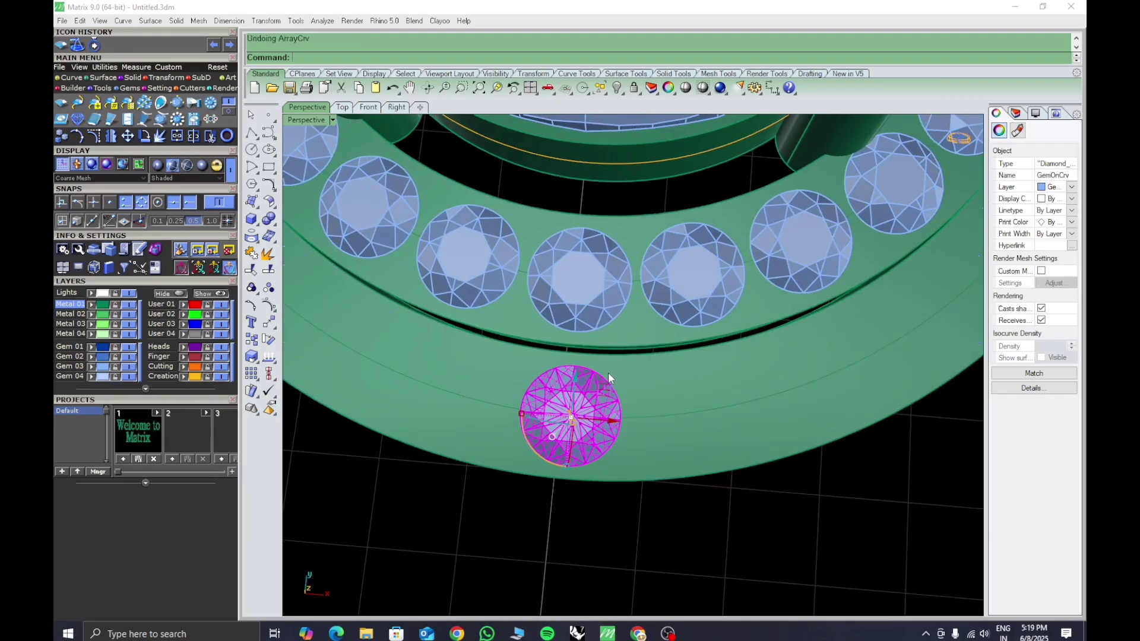
Array the single gem along the lower band's curve with 1.5 mm between items and Freeform orientation
right_click_drag(636, 413, 643, 421)
right_click(643, 422)
left_click(651, 423)
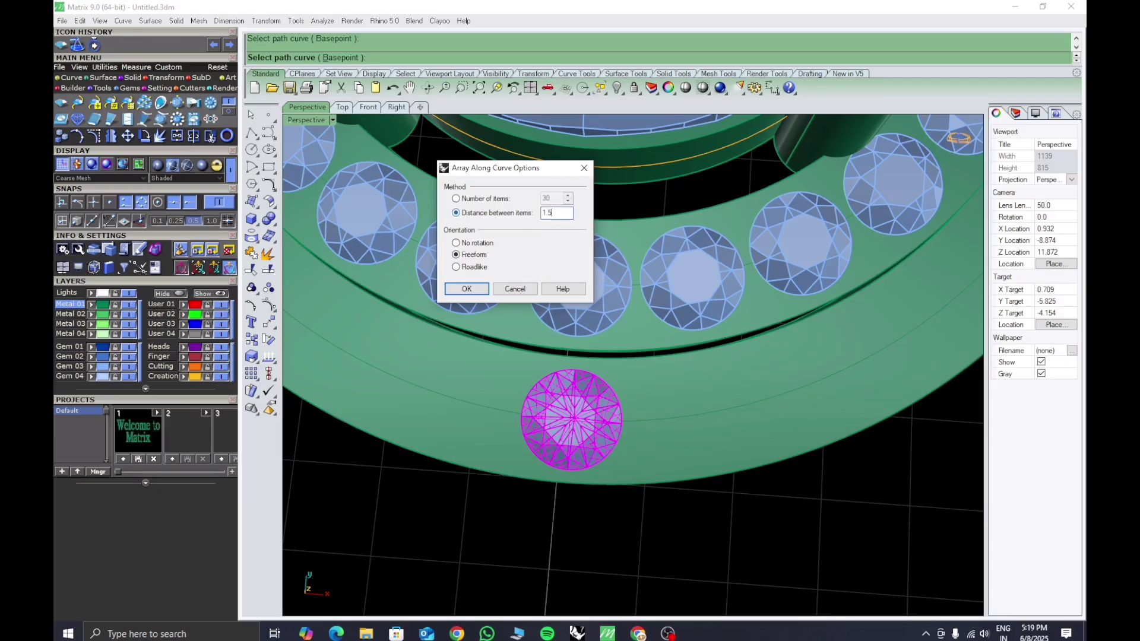
type("1.5")
key("Return")
scroll(516, 318, "down", 6)
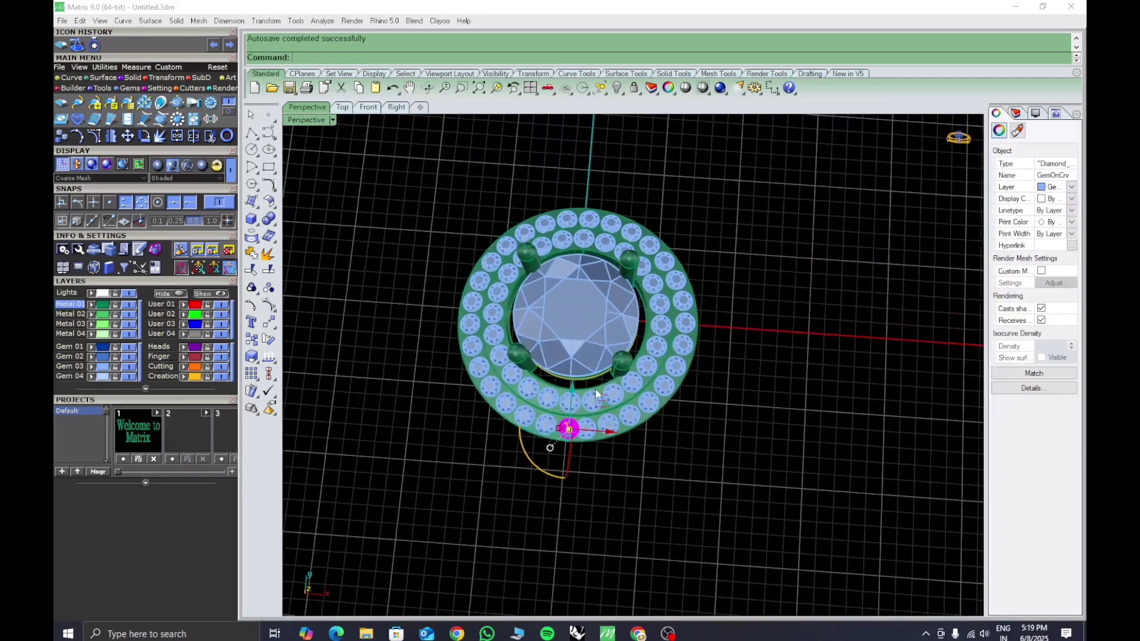
Delete the arrayed gems of the lower band, keeping only the original gem on the negative Y axis
scroll(574, 300, "up", 5)
scroll(653, 378, "down", 3)
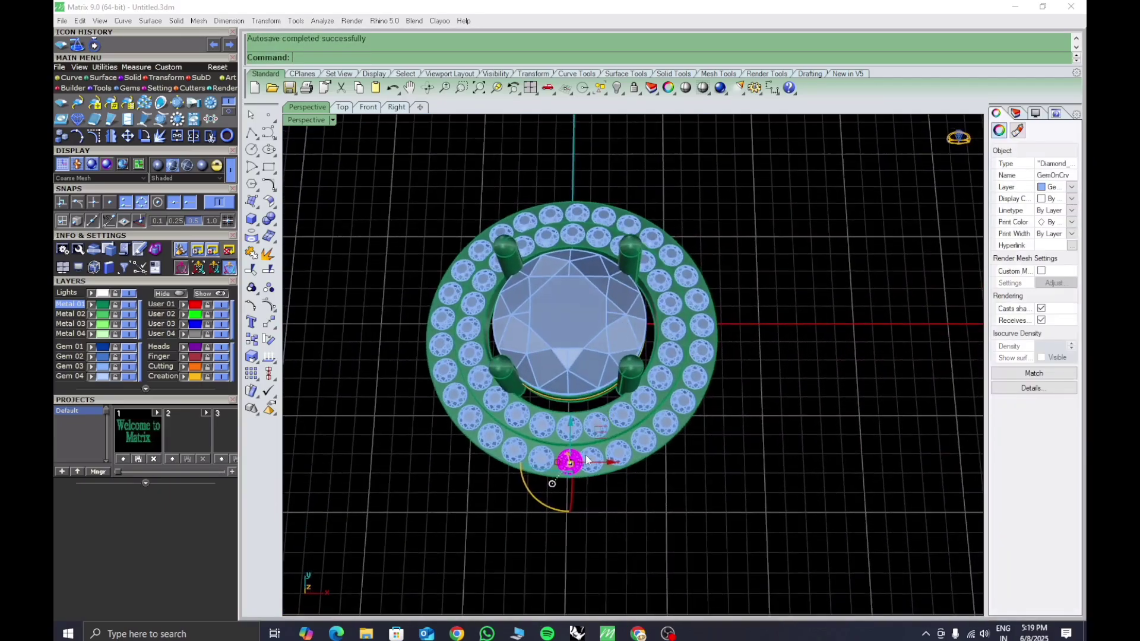
scroll(603, 475, "up", 6)
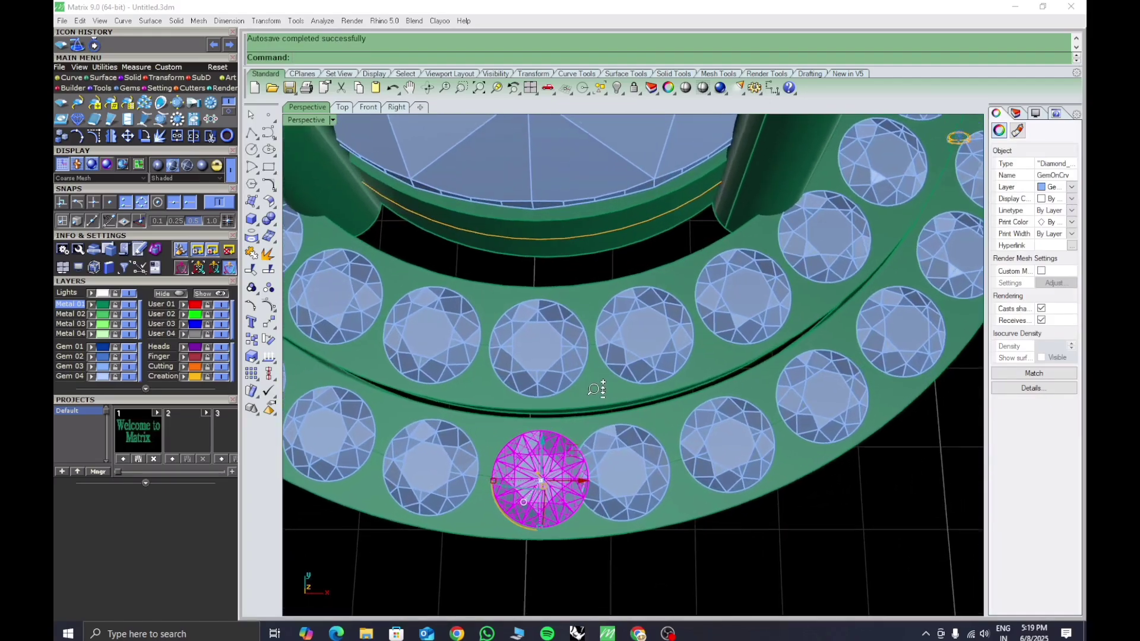
scroll(596, 389, "up", 2)
scroll(647, 499, "down", 2)
scroll(637, 438, "up", 2)
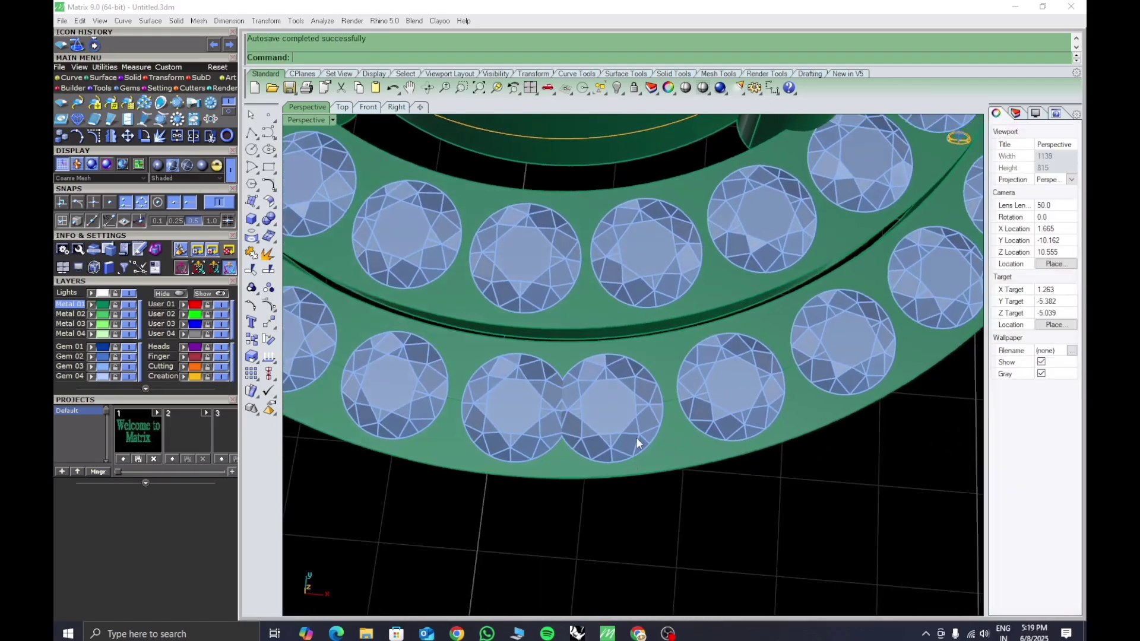
key("Delete")
scroll(662, 427, "down", 2)
scroll(665, 444, "up", 2)
key("ctrl+z")
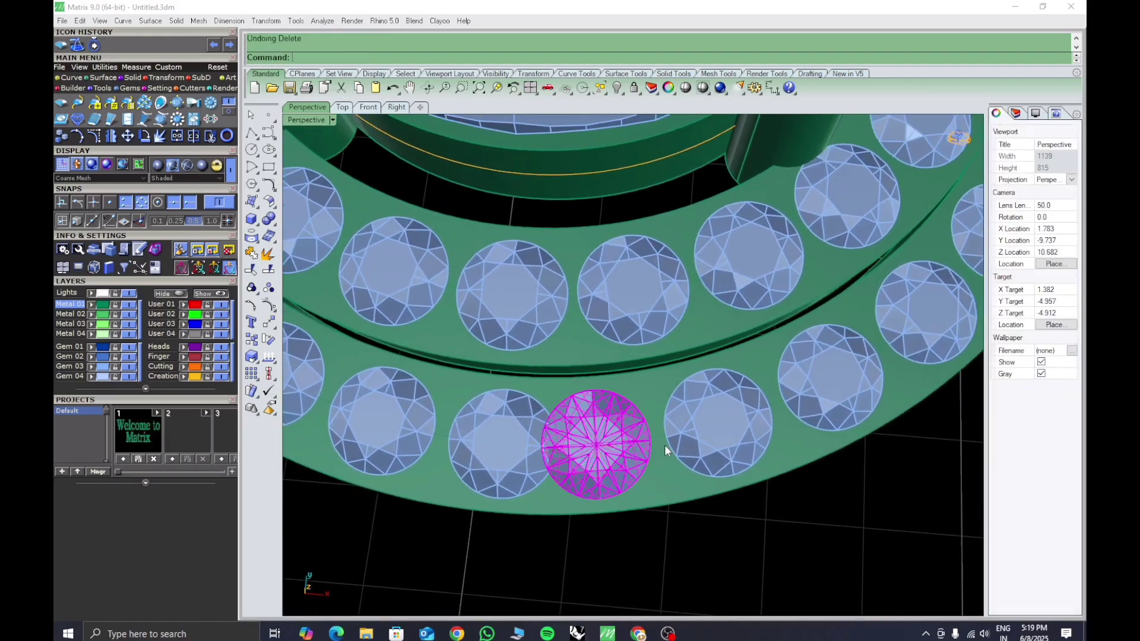
key("ctrl+y")
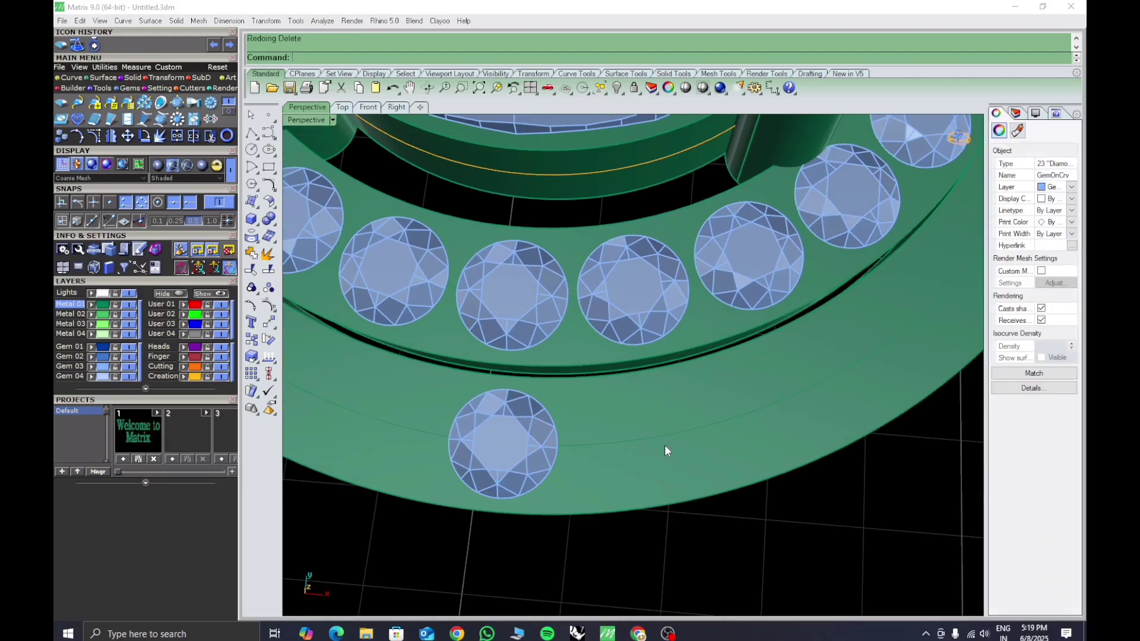
right_click_drag(538, 450, 558, 439)
scroll(558, 438, "down", 5)
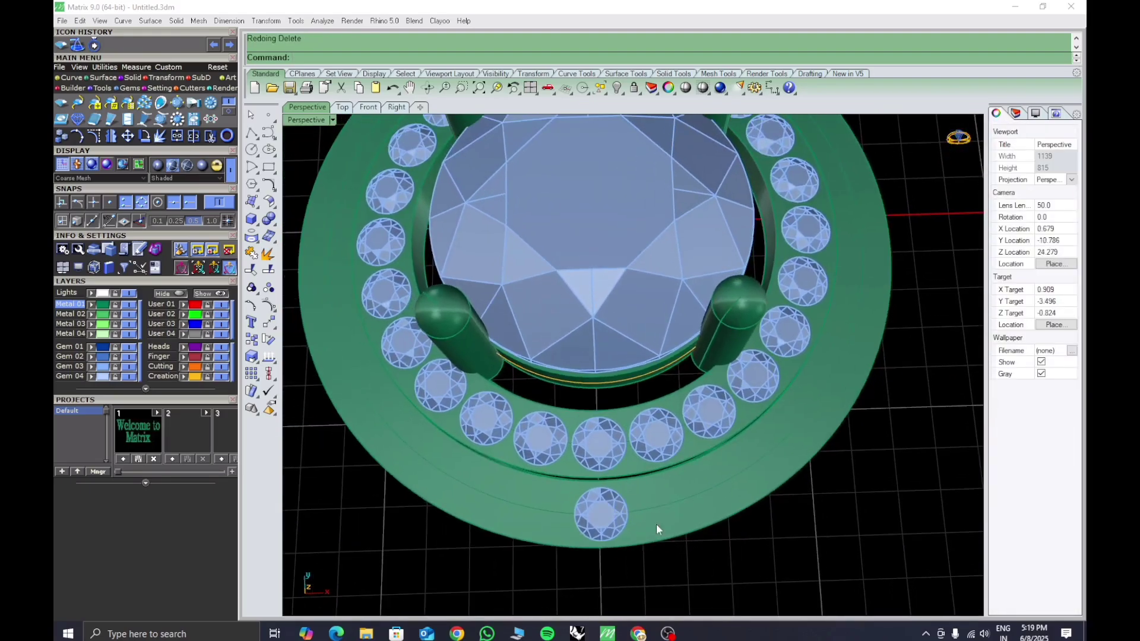
Array the remaining gem along the lower band's curve by number of items, with 28 items and Freeform orientation
right_click_drag(656, 524, 613, 489, "shift")
left_click(599, 485)
type("ac")
key("Return")
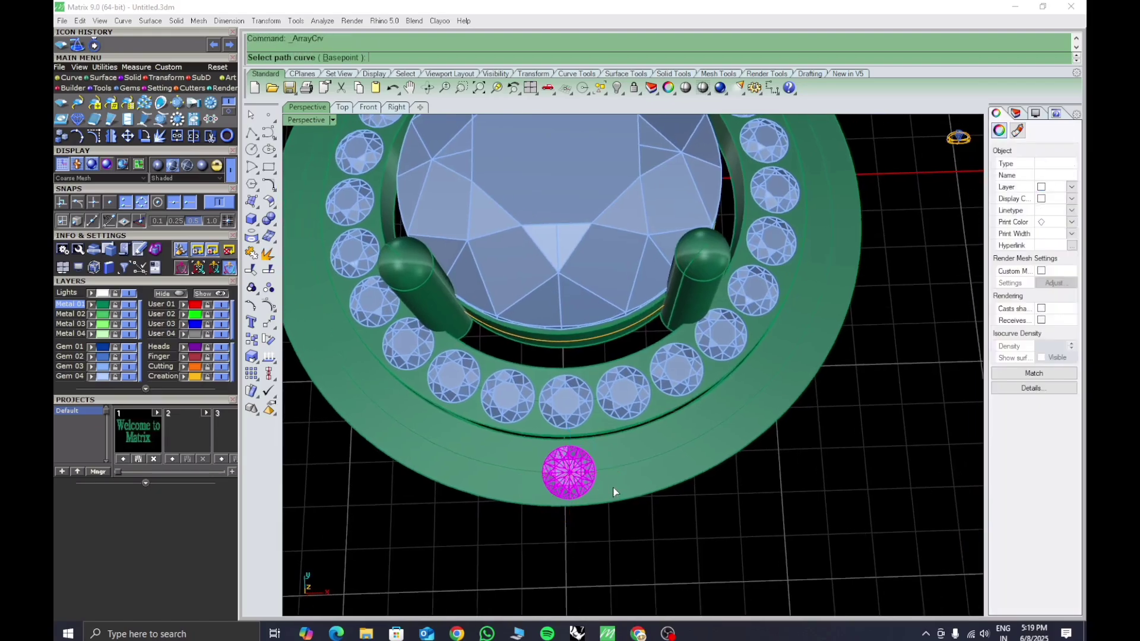
left_click(632, 464)
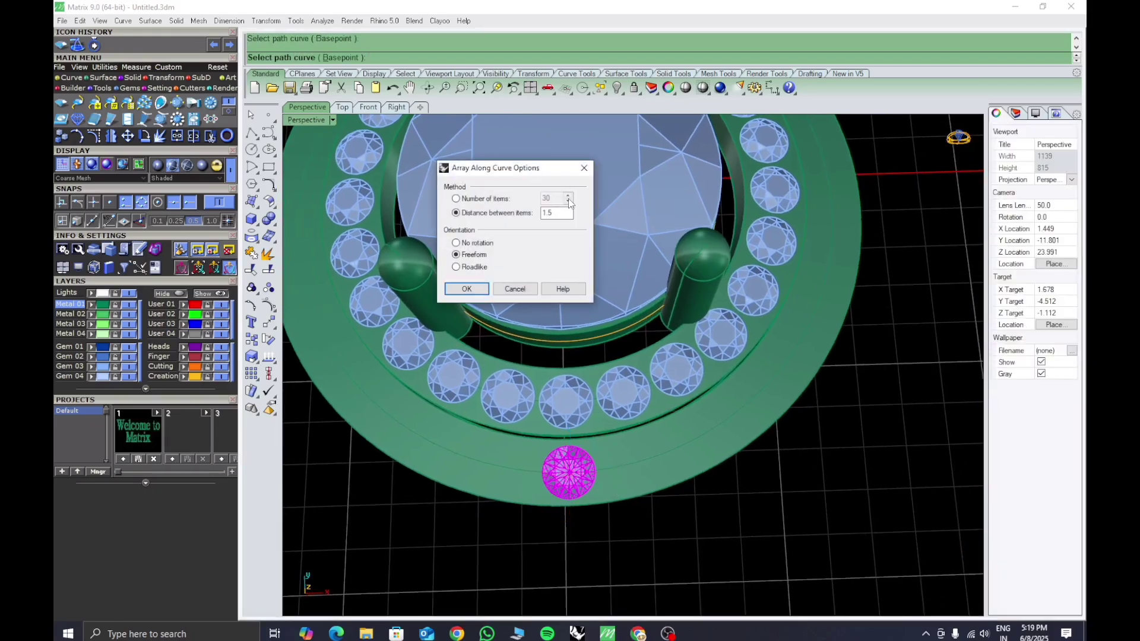
left_click(456, 198)
type("28")
key("Return")
scroll(670, 417, "down", 5)
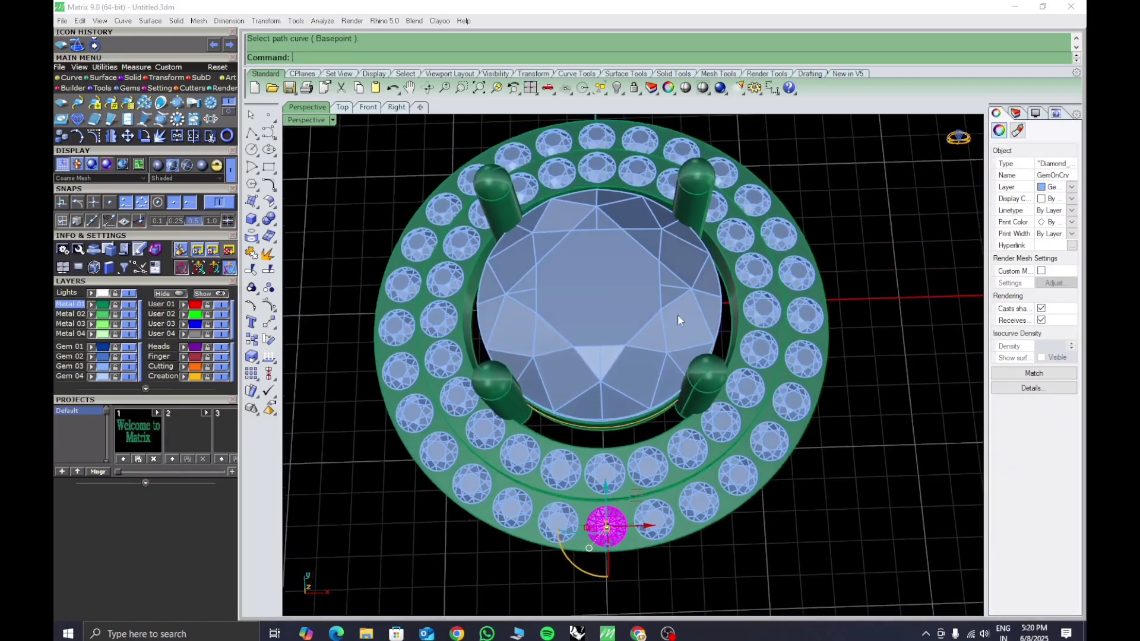
scroll(663, 415, "up", 8)
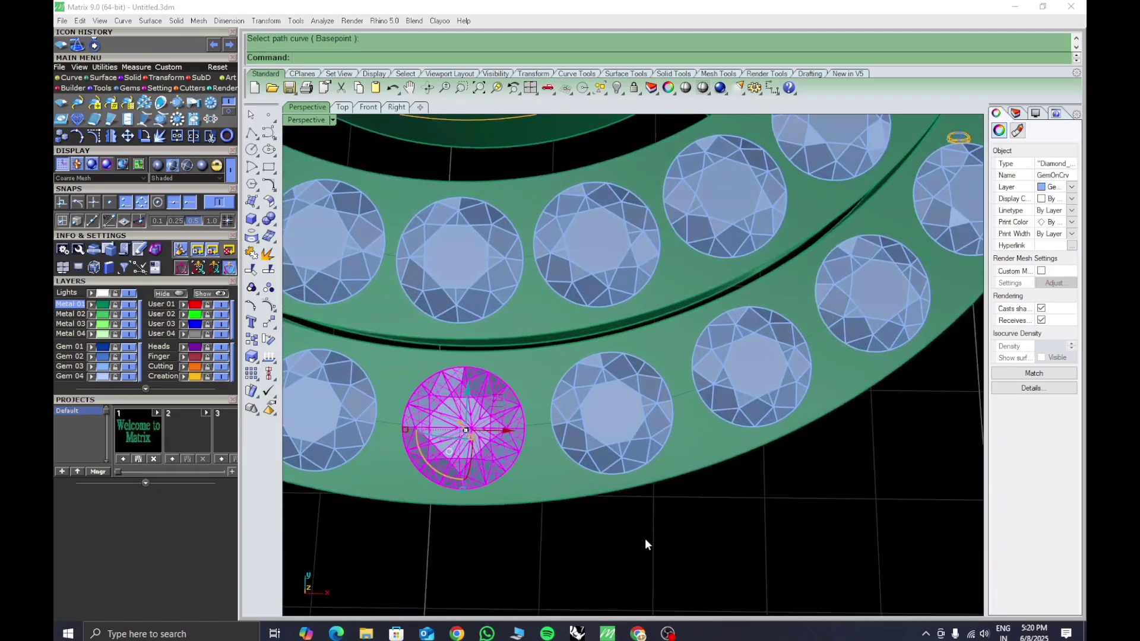
Undo the 28-item array and repeat the array along the lower band's curve with 29 items
key("ctrl+z")
right_click(568, 419)
left_click(567, 420)
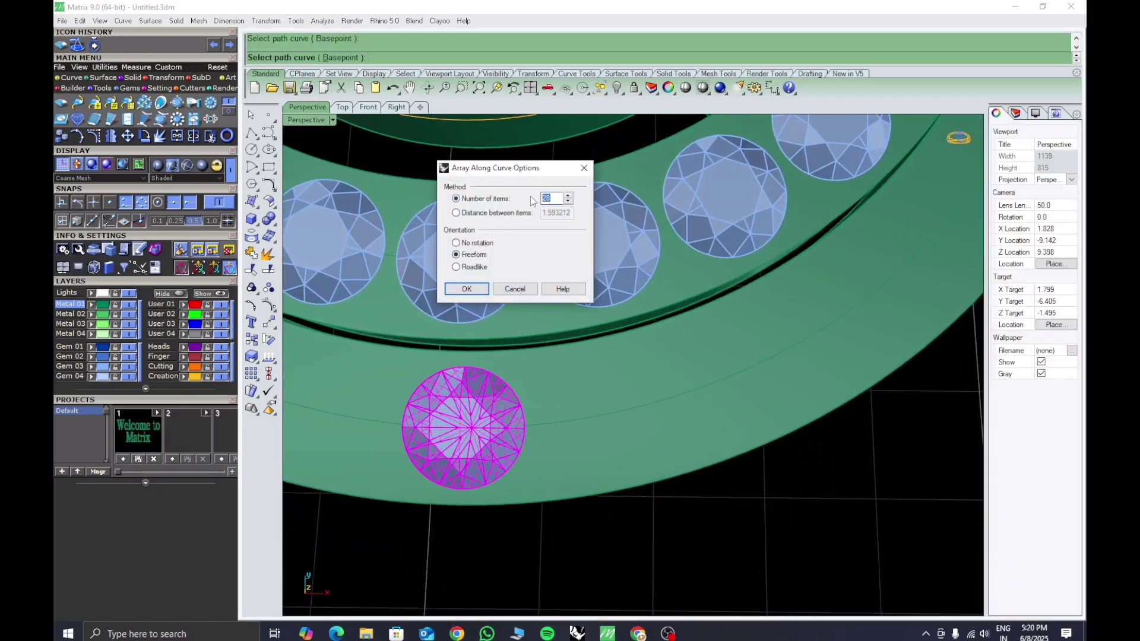
type("29")
key("Return")
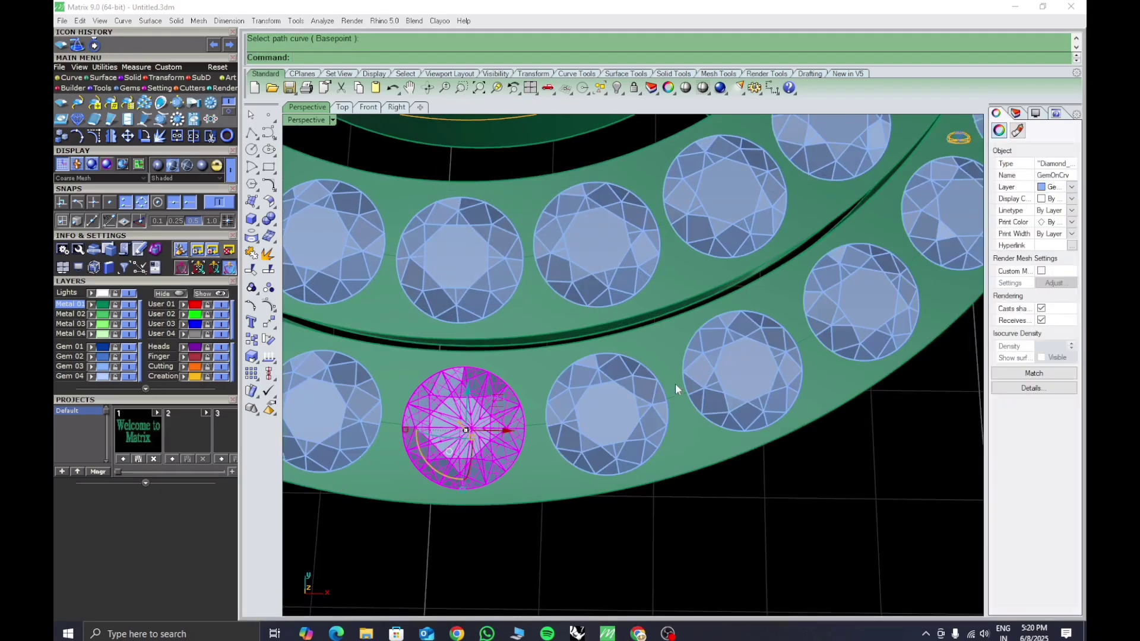
Measure the gap between two neighbouring gems of the lower row with an aligned dimension, without placing it
scroll(676, 384, "down", 9)
right_click_drag(647, 361, 658, 514, "shift")
right_click_drag(640, 276, 649, 296)
scroll(640, 276, "down", 7)
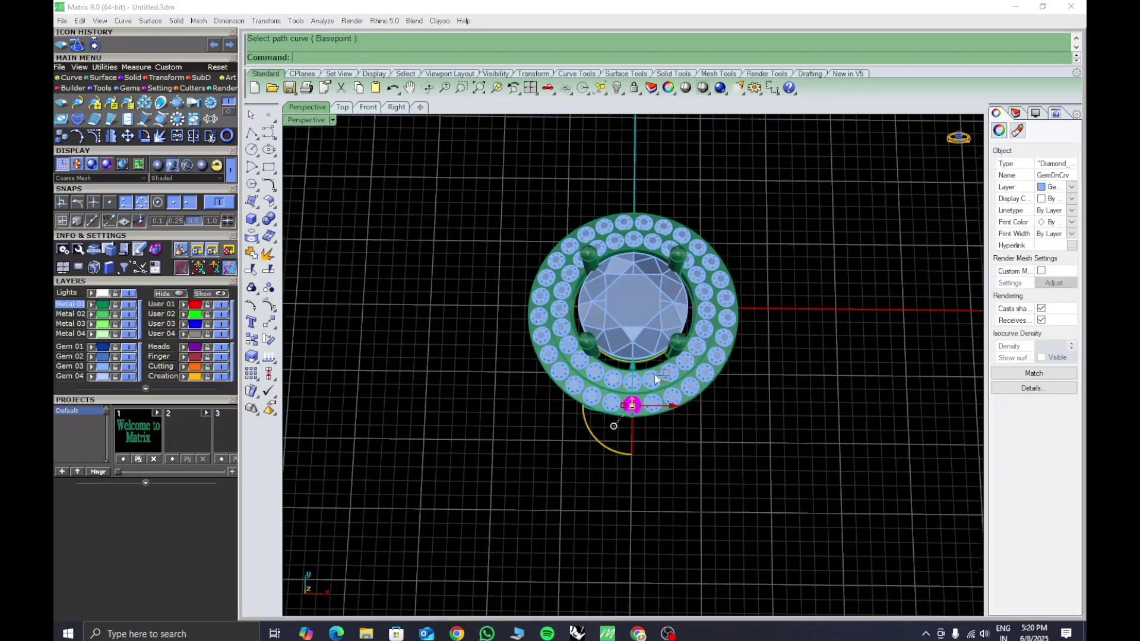
right_click_drag(654, 374, 641, 361)
key("Escape")
scroll(641, 380, "up", 5)
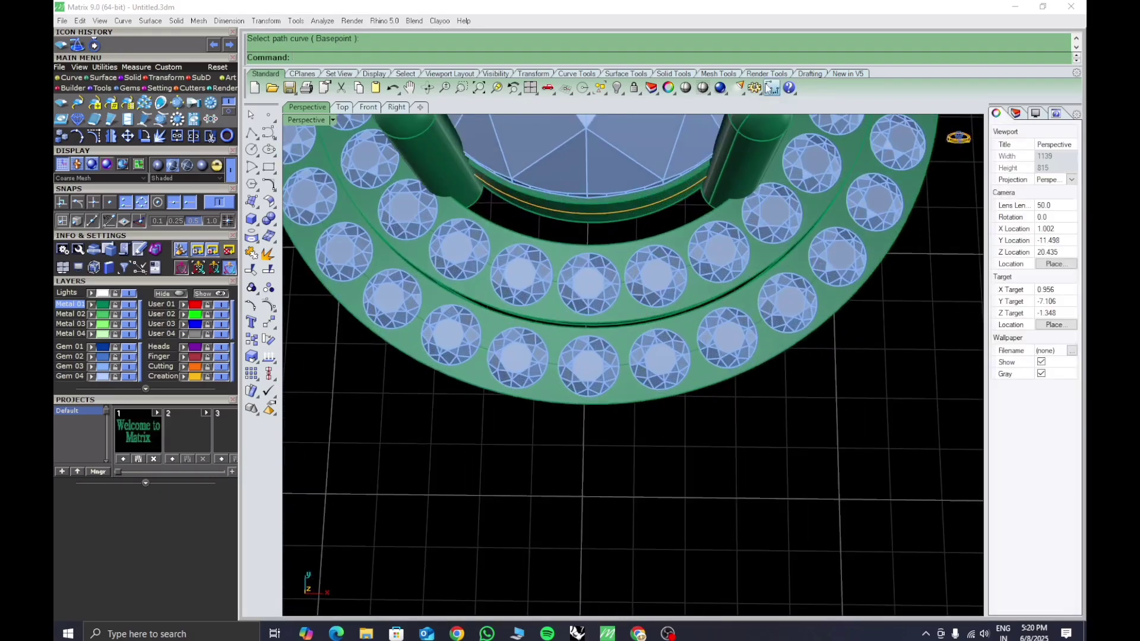
left_click(772, 87)
left_click(826, 112)
scroll(649, 331, "up", 5)
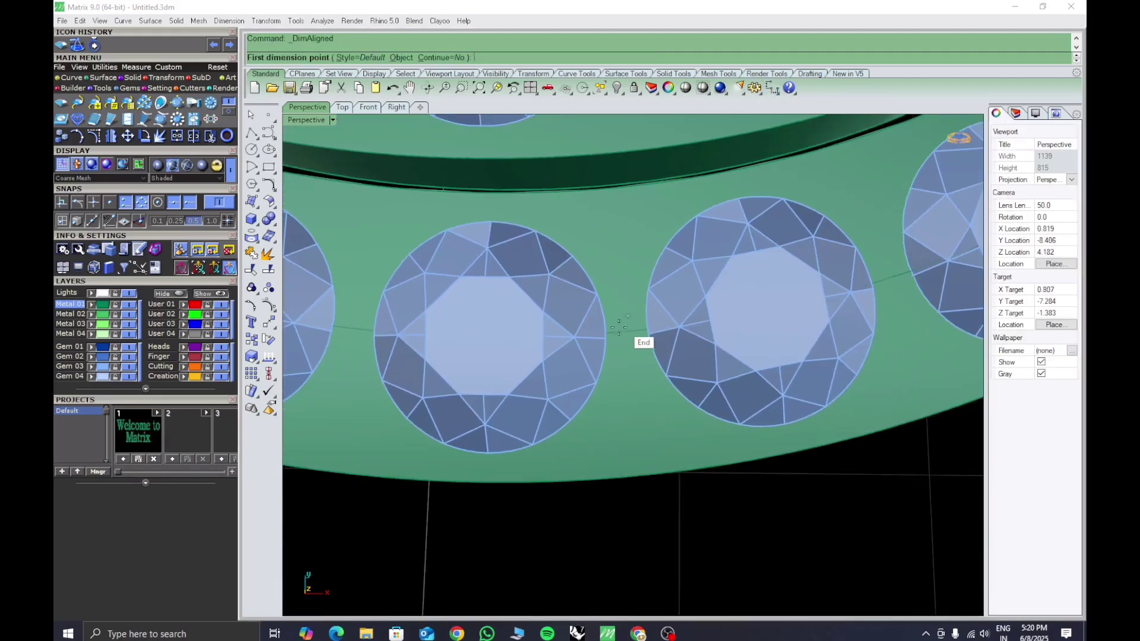
left_click(612, 333)
left_click(645, 329)
scroll(646, 329, "down", 5)
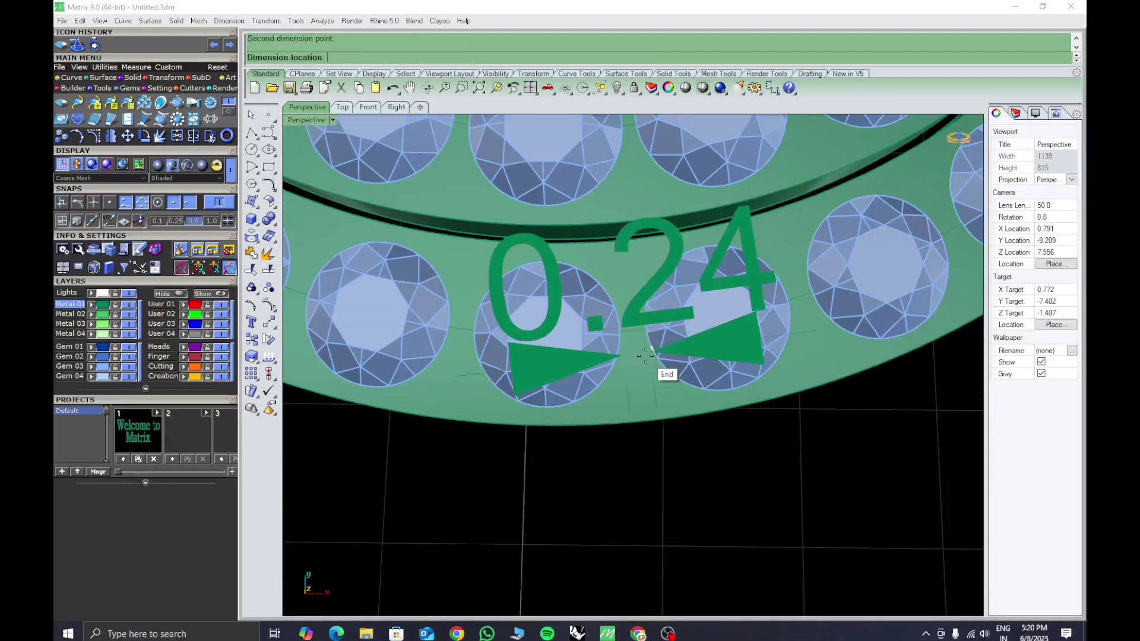
key("Escape")
scroll(644, 469, "down", 6)
Undo the 29-item array and array the single gem along the lower band's curve with 30 items and Freeform orientation
key("ctrl+z")
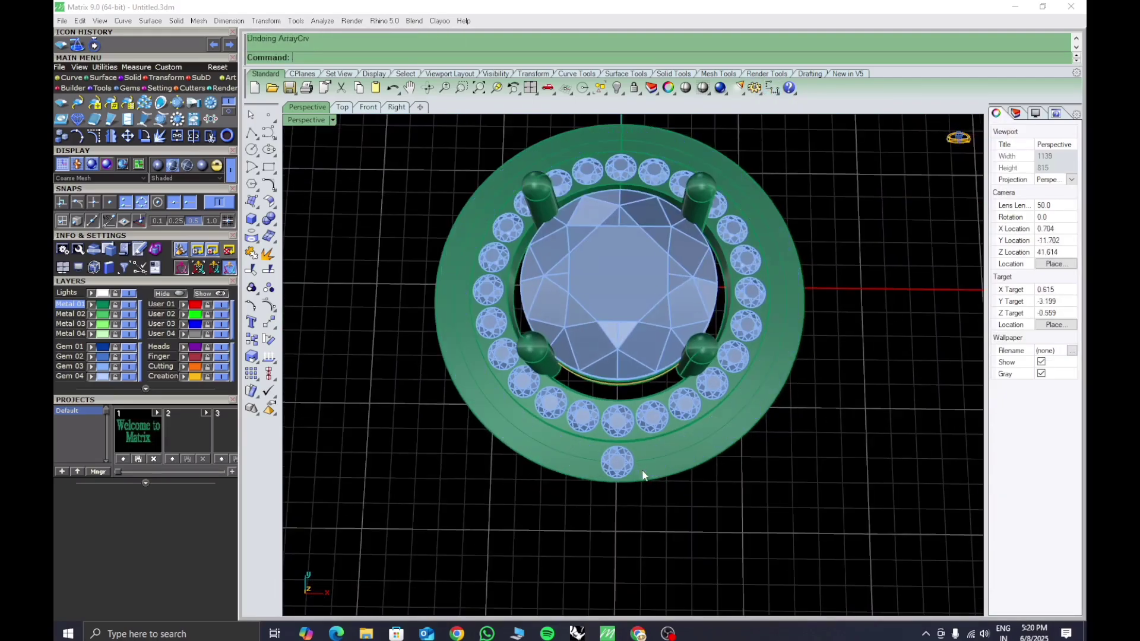
scroll(618, 471, "up", 4)
left_click(613, 470)
type("arraycrv")
key("Return")
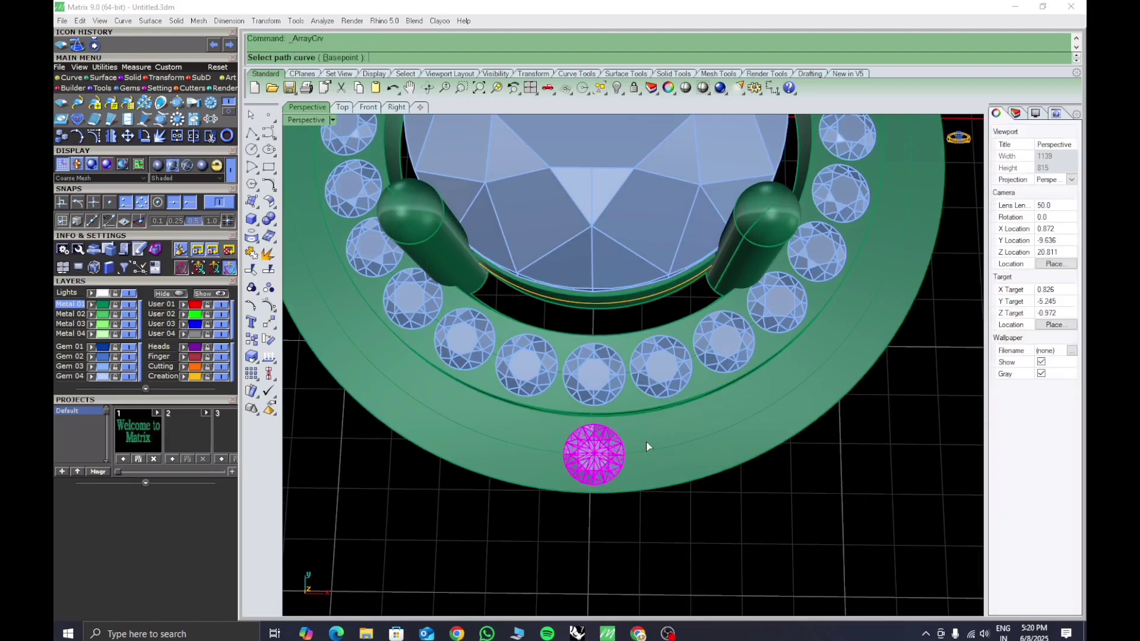
left_click(650, 450)
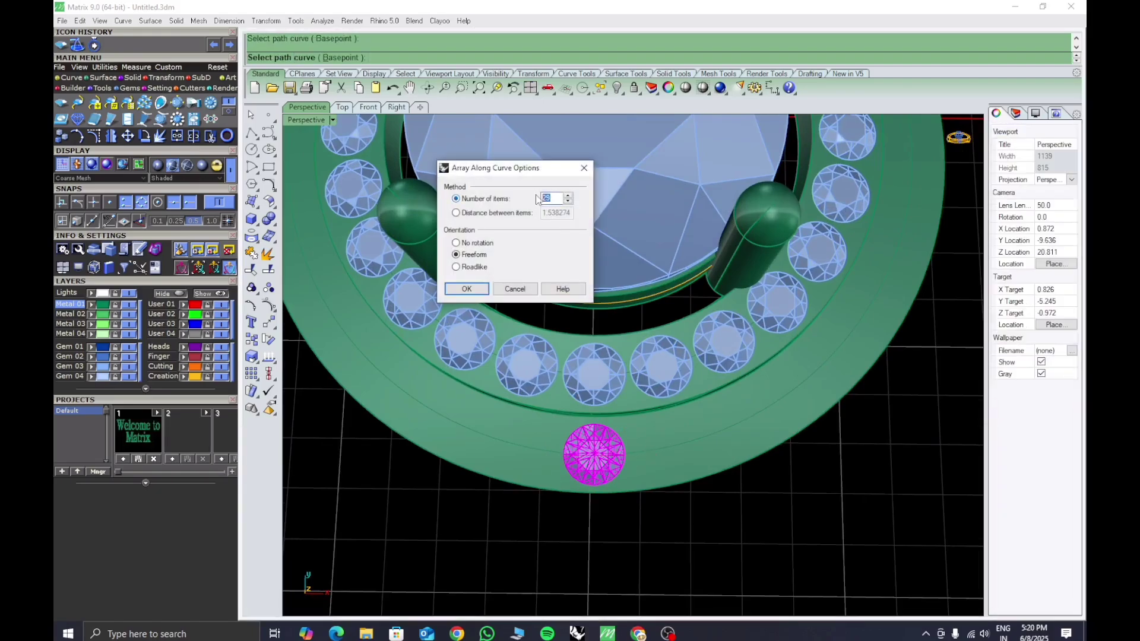
key("Return")
scroll(669, 305, "down", 3)
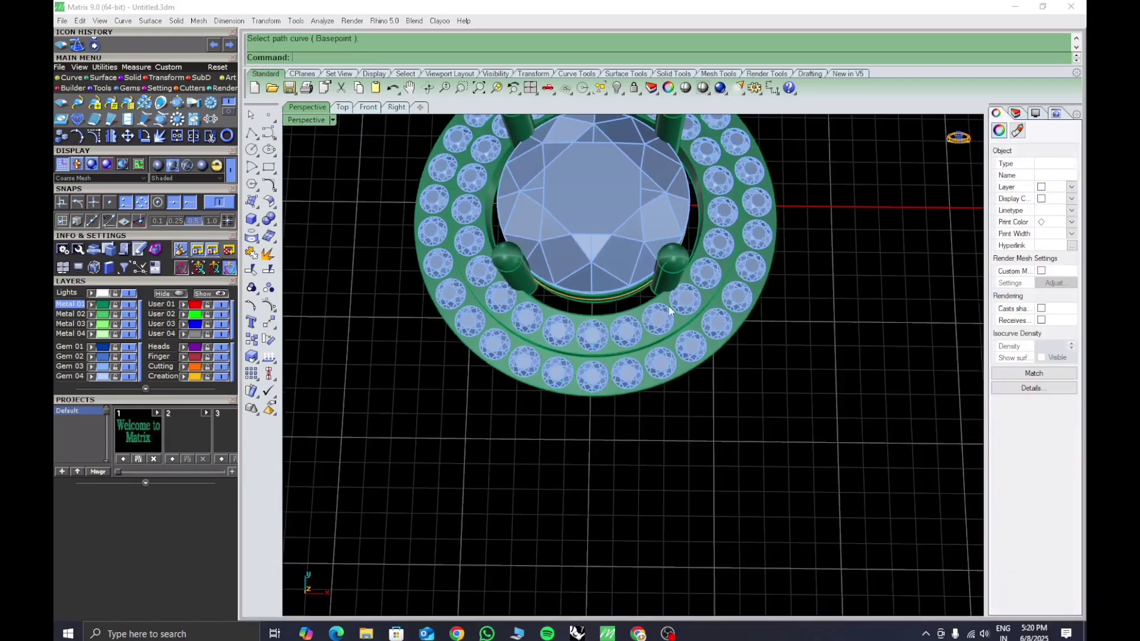
Measure the gap between two adjacent gems of the new 30-item lower row with an aligned dimension
right_click_drag(669, 305, 667, 412, "shift")
right_click_drag(668, 412, 666, 469)
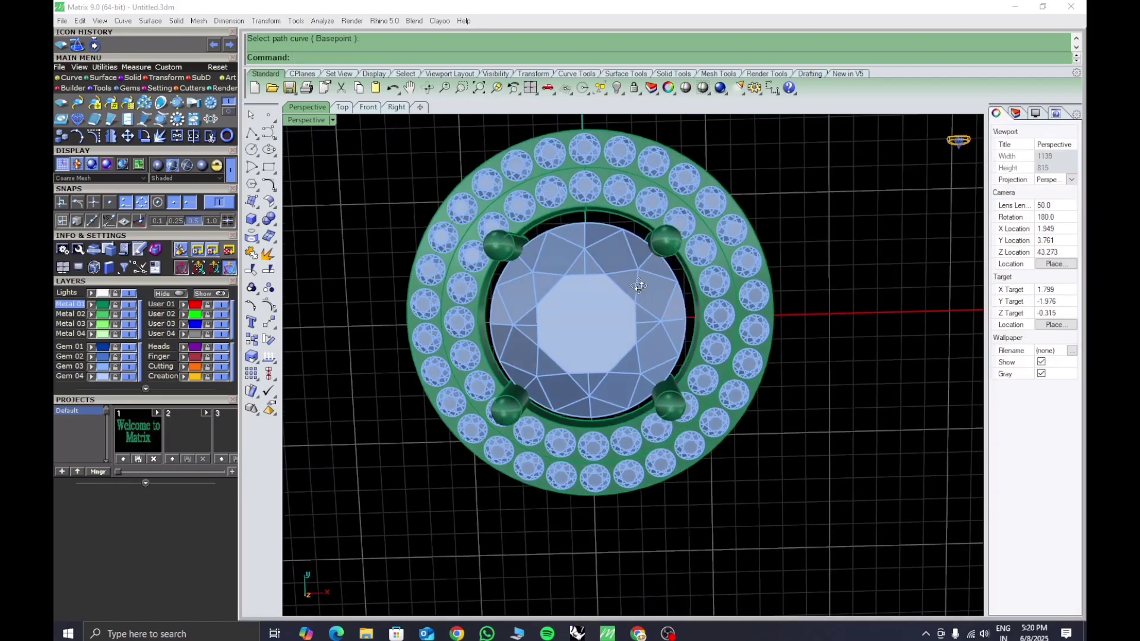
left_click(779, 92)
left_click(825, 113)
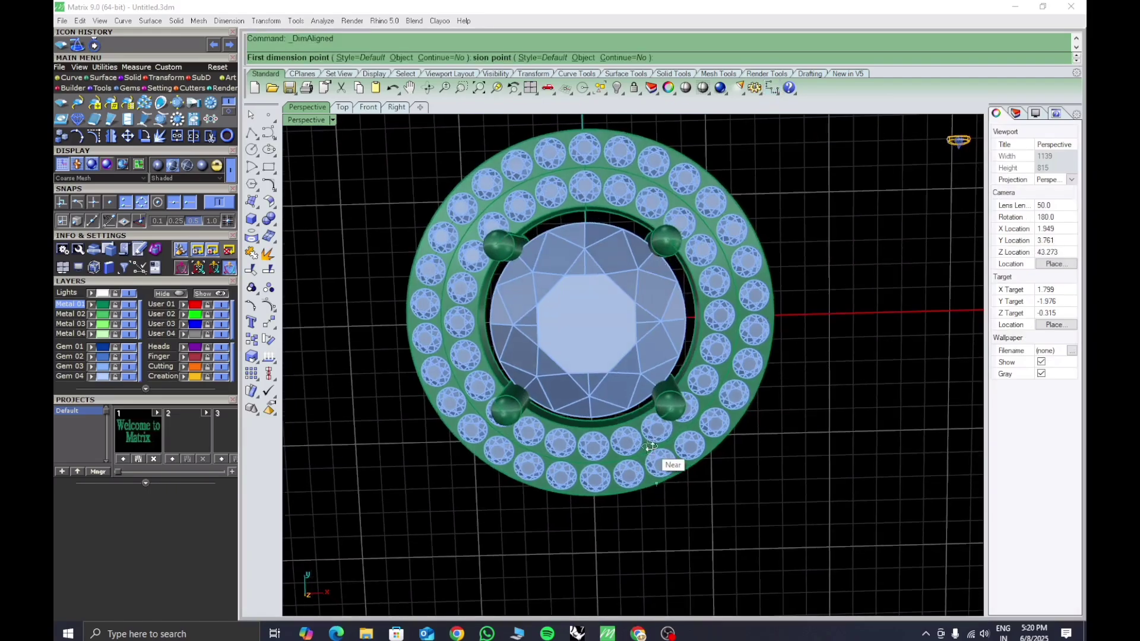
scroll(624, 440, "up", 5)
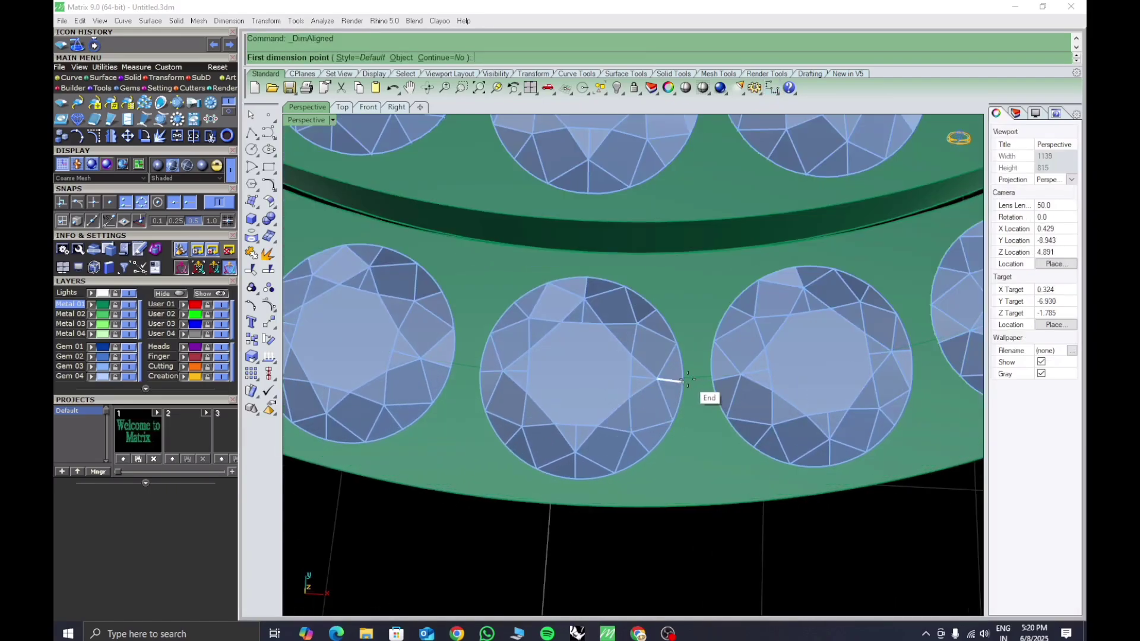
left_click(688, 379)
left_click(711, 379)
scroll(709, 381, "down", 1)
key("Escape")
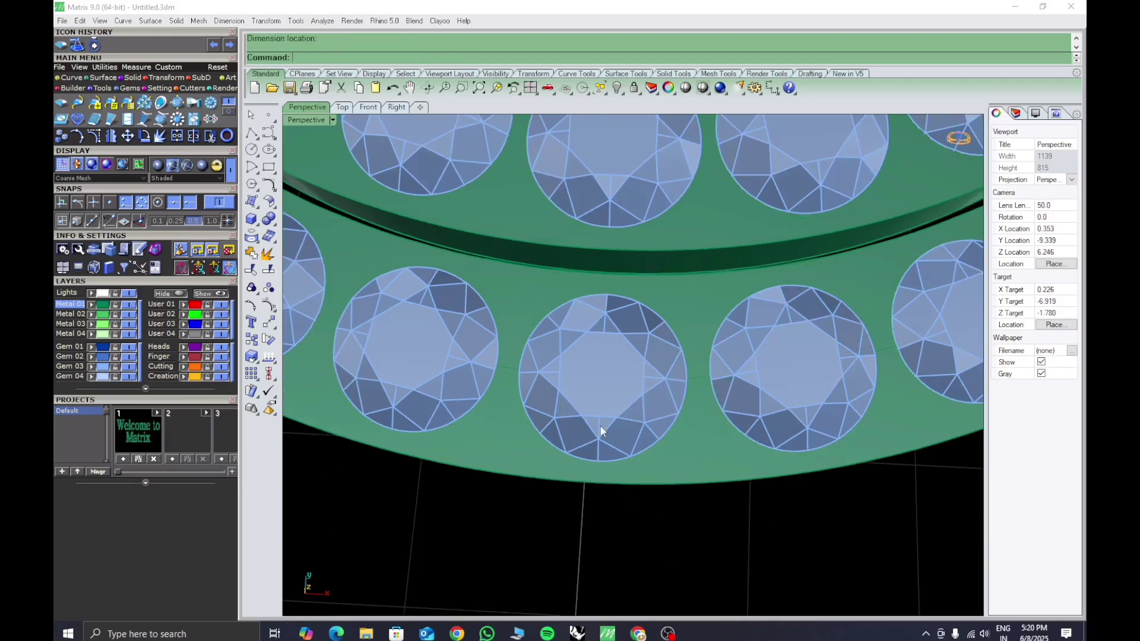
Examine the gem rows on both bands from above and at an angle
scroll(602, 432, "down", 10)
right_click_drag(641, 452, 617, 419)
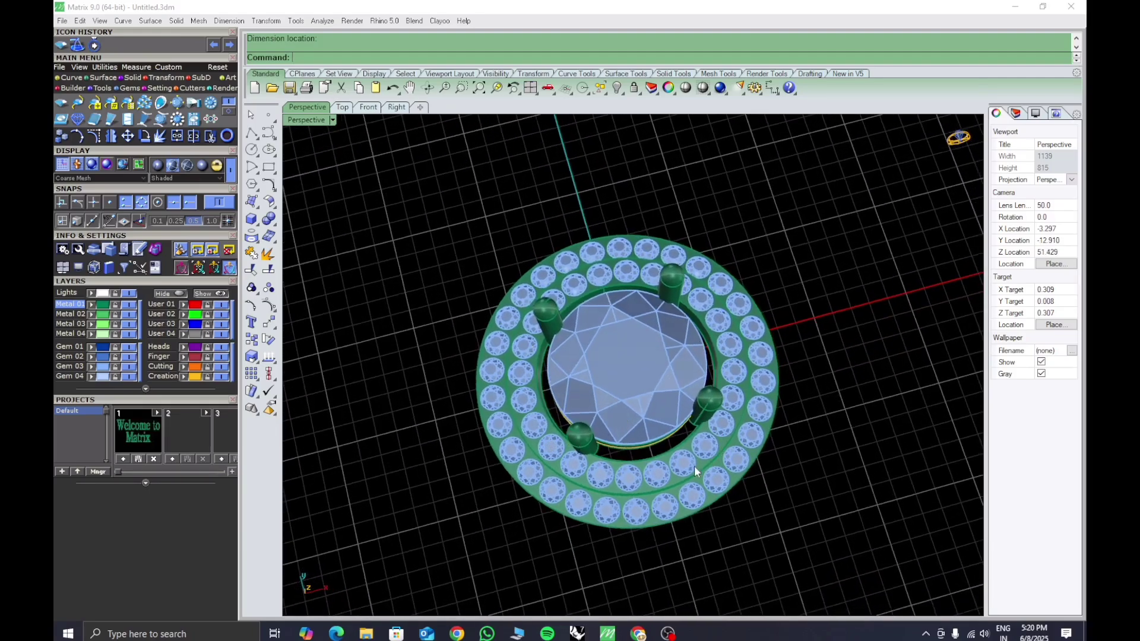
right_click_drag(654, 476, 679, 512)
scroll(658, 436, "up", 8)
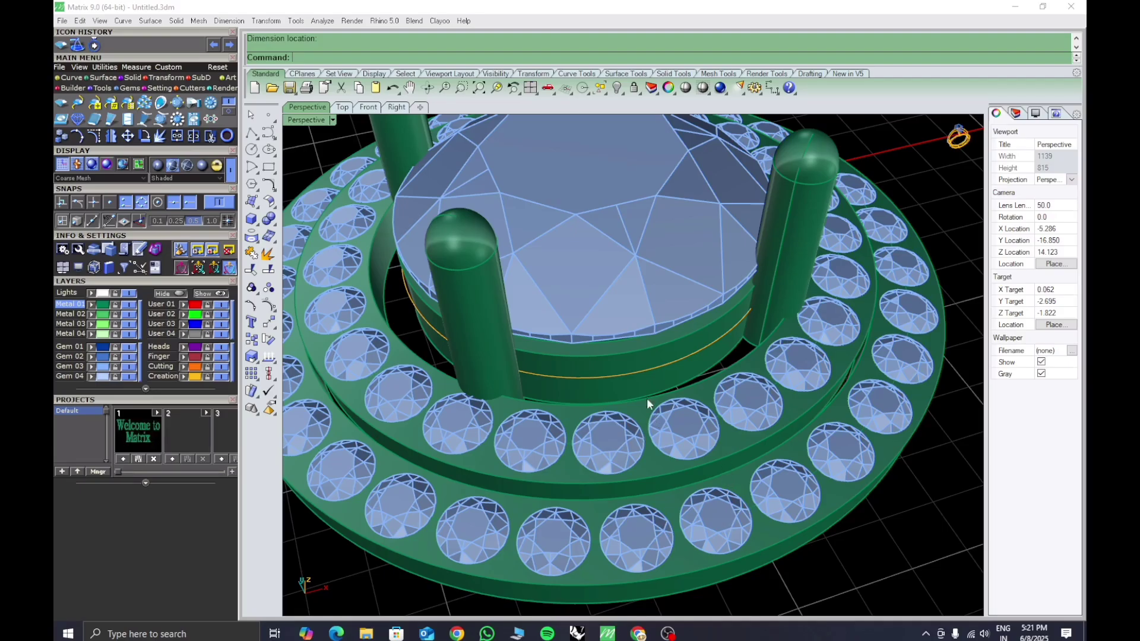
scroll(647, 399, "down", 6)
right_click_drag(601, 443, 676, 482)
scroll(624, 480, "up", 8)
Select all gems, exclude the upper row and the centre diamond, and group the lower row's gems
left_click(603, 421)
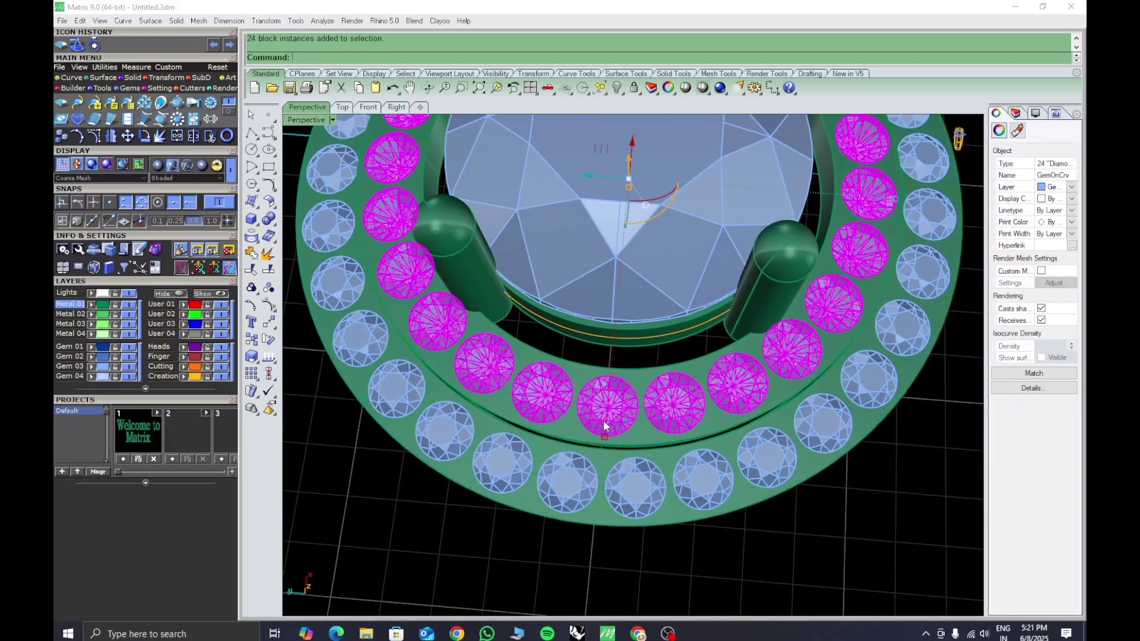
left_click(639, 509)
type("sg")
key("Return")
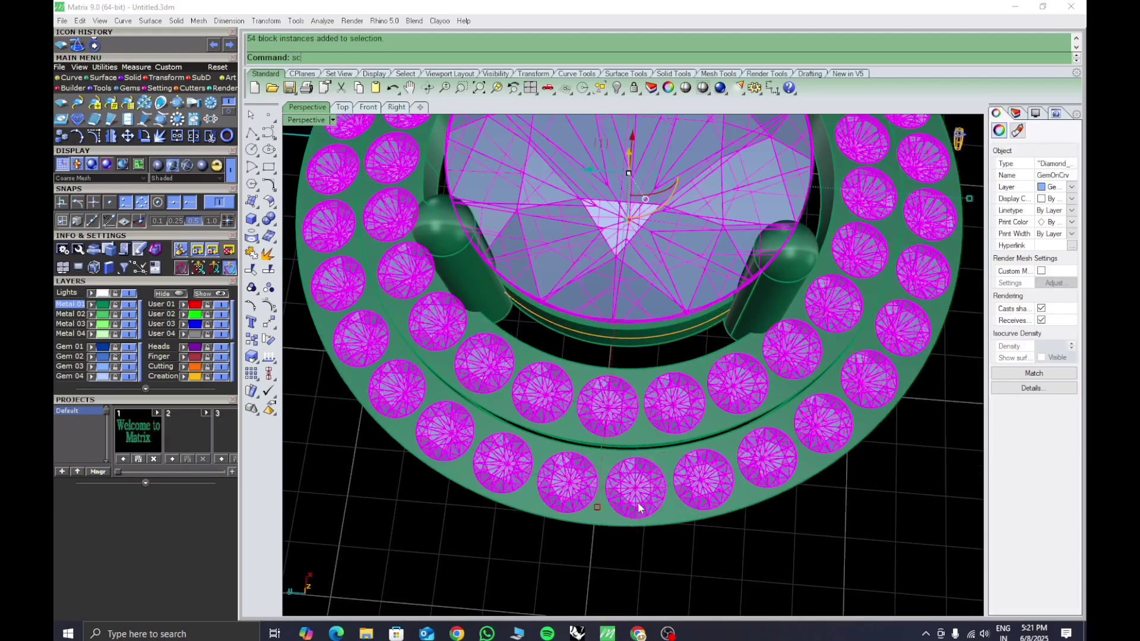
scroll(643, 462, "down", 2)
left_click(659, 423, "ctrl")
left_click(658, 294, "ctrl")
scroll(677, 458, "down", 2)
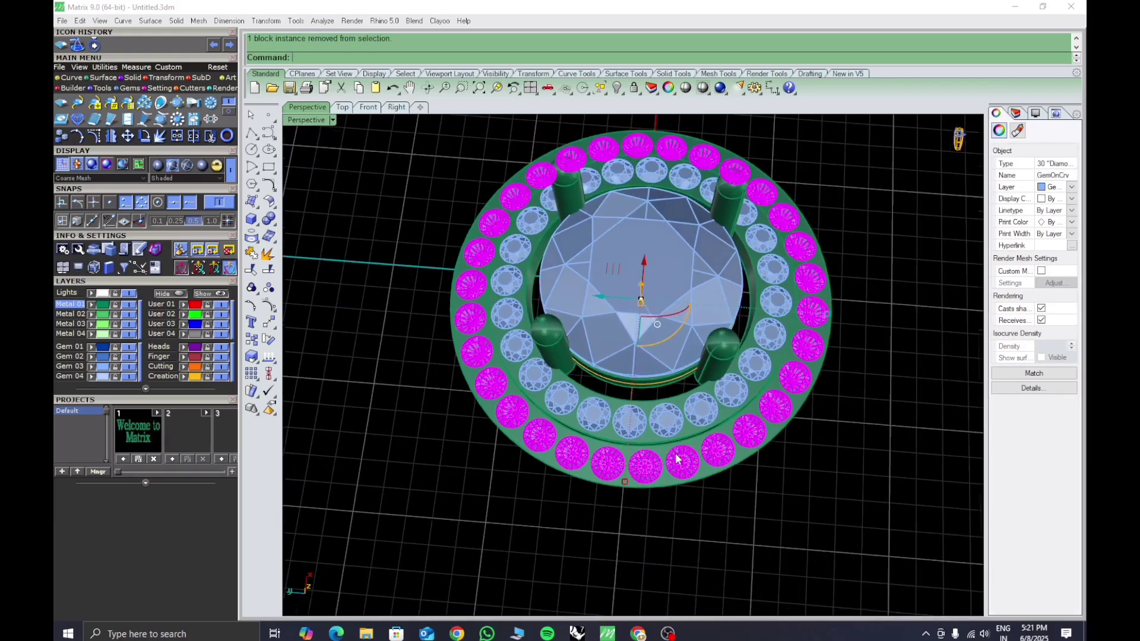
type("g")
key("Return")
left_click(705, 551)
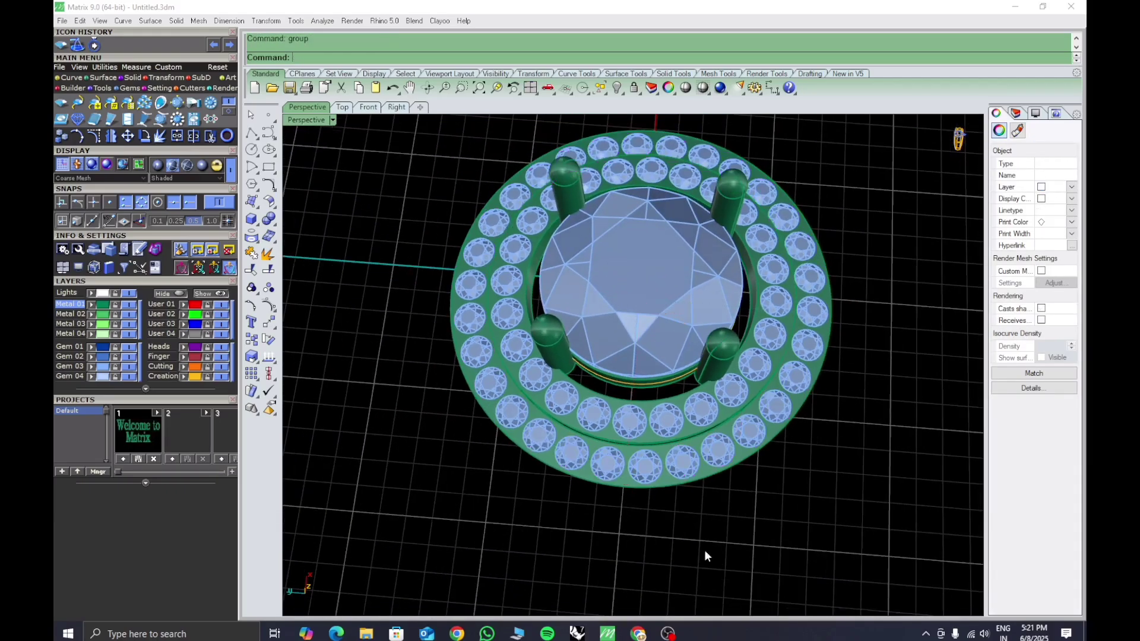
Select the upper band's gem row and load it into the Prong Adder for shared prongs
right_click_drag(646, 479, 658, 512, "shift")
left_click(646, 461)
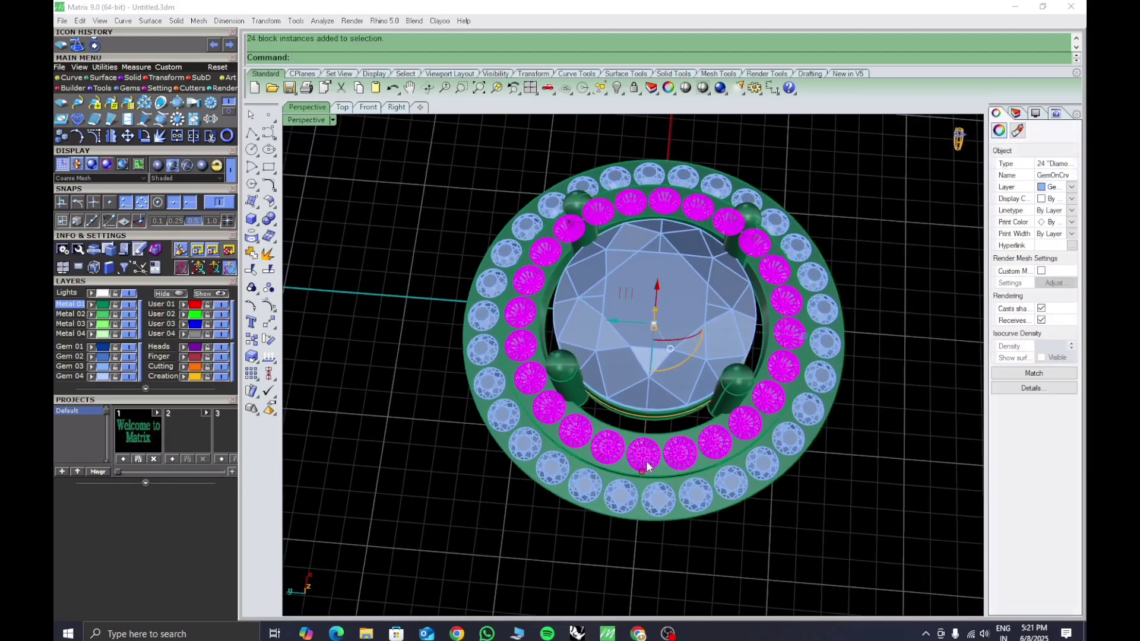
key("F6")
left_click(662, 446)
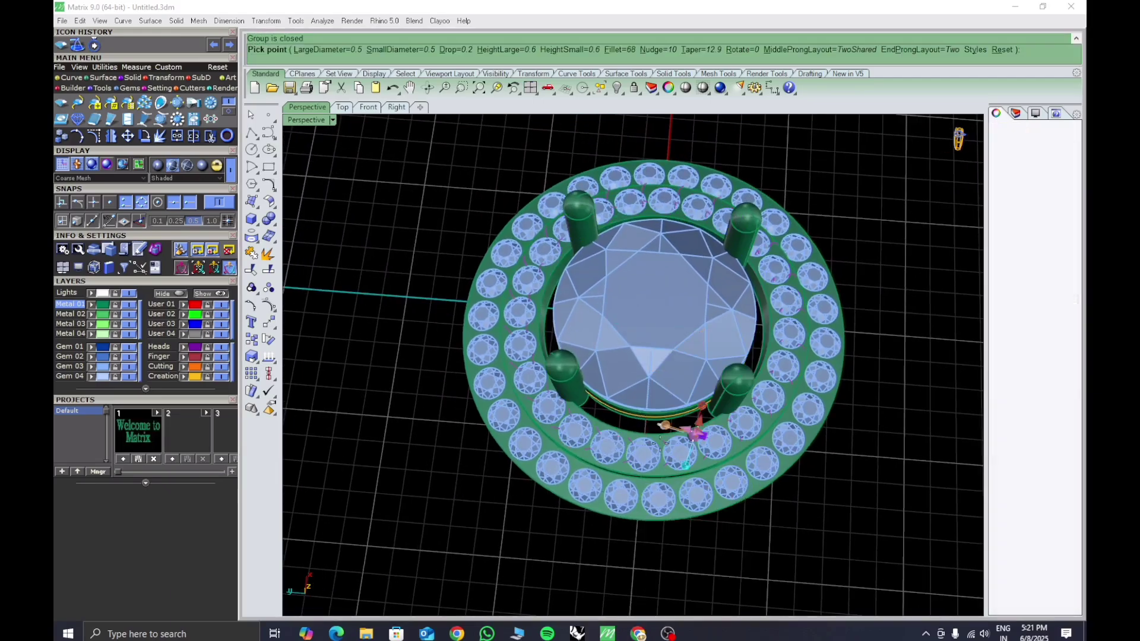
scroll(666, 390, "up", 5)
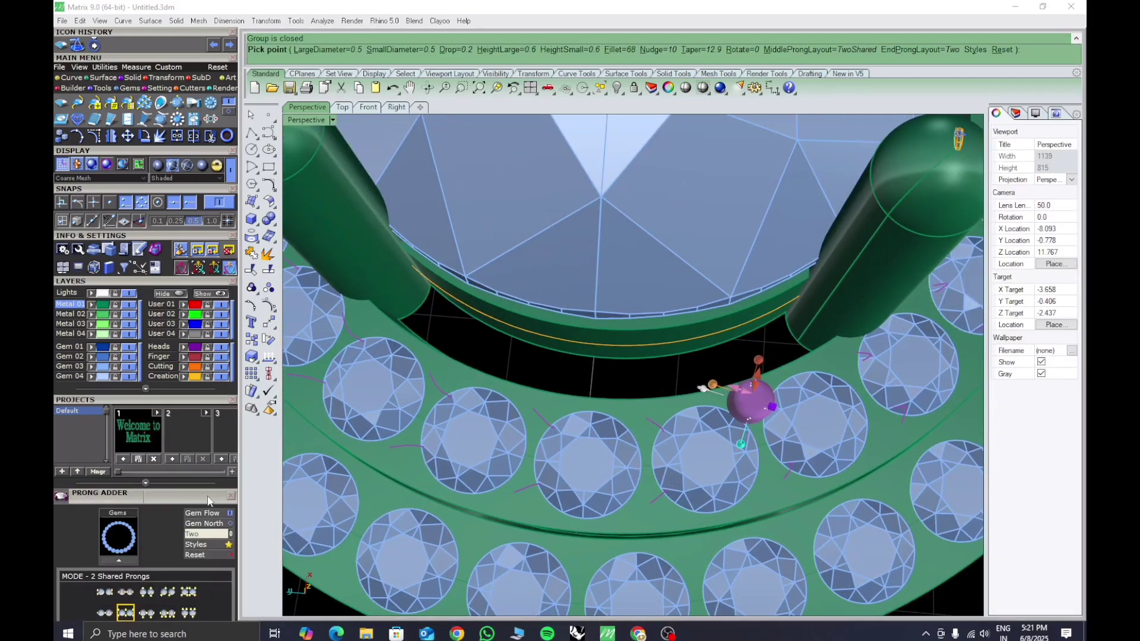
right_click_drag(432, 460, 383, 464)
right_click_drag(535, 463, 531, 399, "shift")
right_click_drag(665, 404, 635, 419)
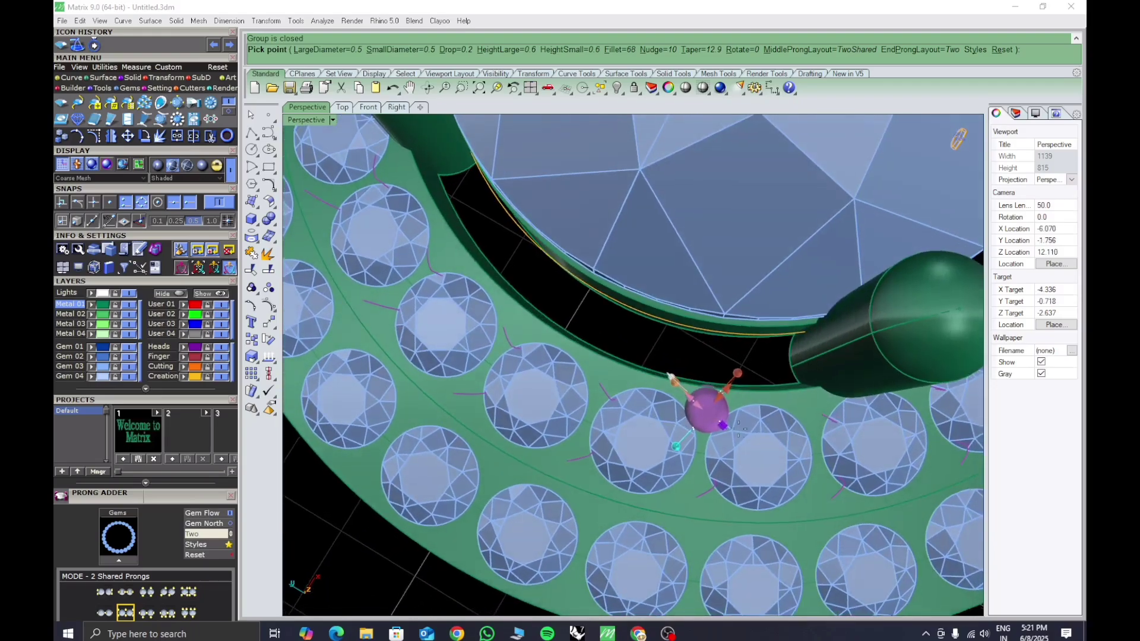
scroll(734, 399, "up", 4)
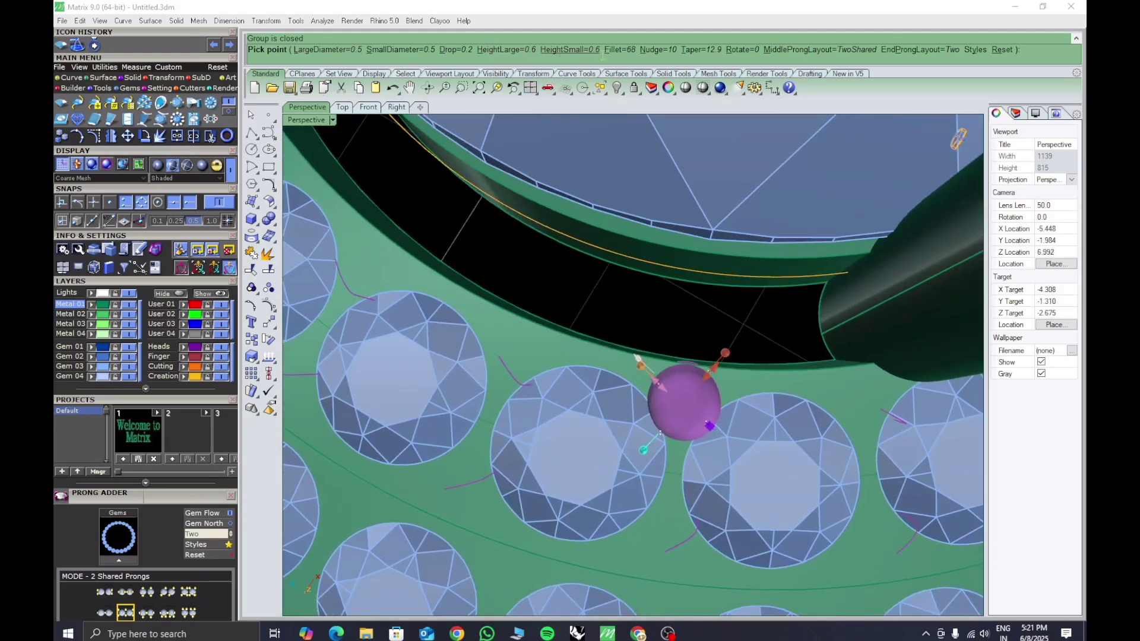
Set the prong nudge to 20 and create the shared prongs along the upper gem row
left_click(661, 51)
type("20")
key("Return")
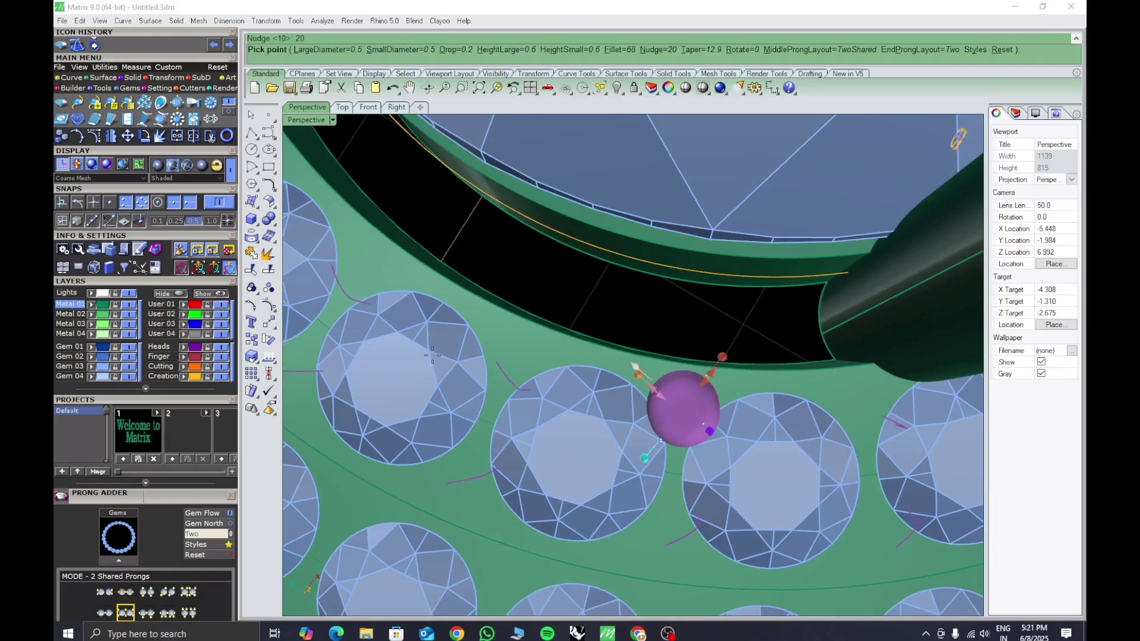
scroll(522, 392, "down", 4)
right_click_drag(567, 439, 601, 454)
right_click(642, 349)
scroll(639, 330, "down", 4)
Load the lower band's gem row into the Prong Adder and create its shared prongs with the same settings
left_click(628, 429)
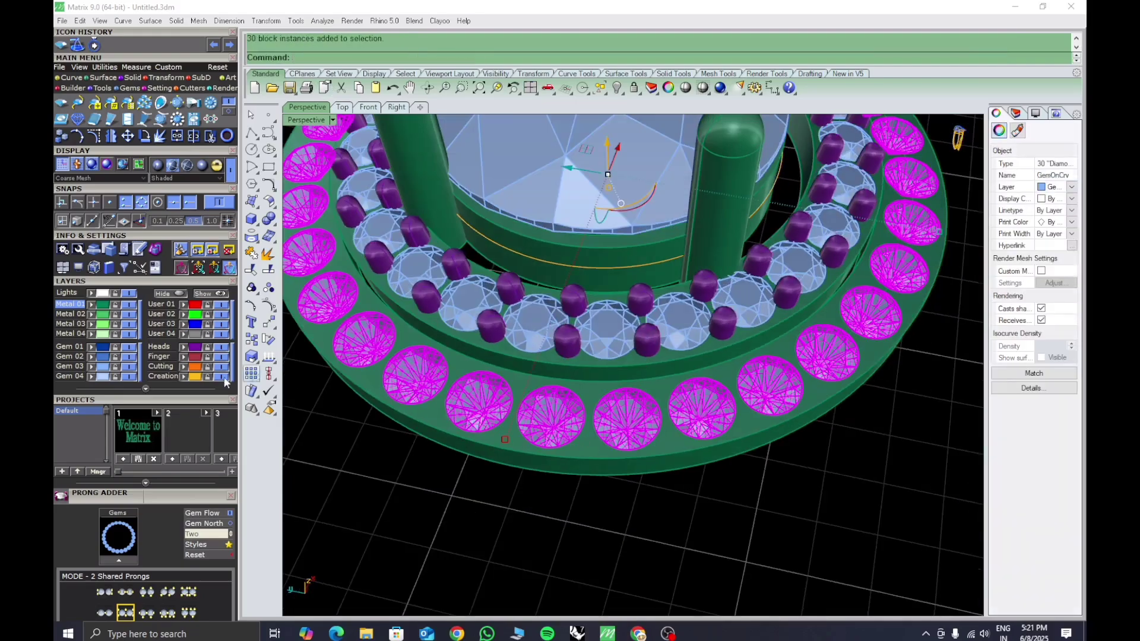
left_click(117, 559)
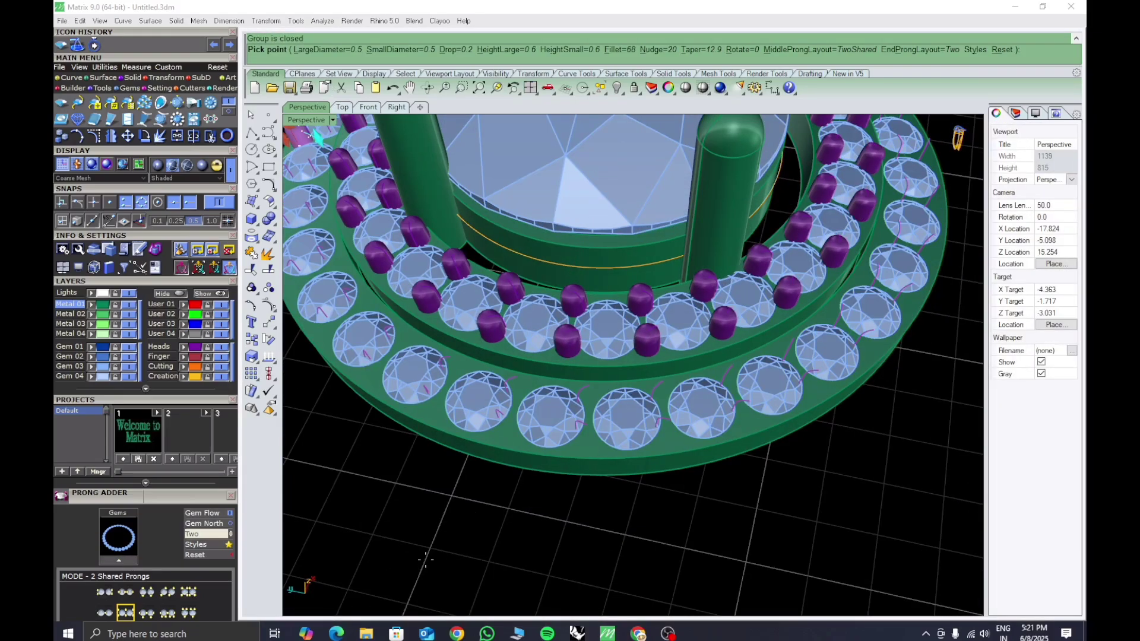
right_click_drag(599, 482, 650, 536)
scroll(644, 530, "down", 8)
right_click(650, 537)
scroll(451, 404, "up", 10)
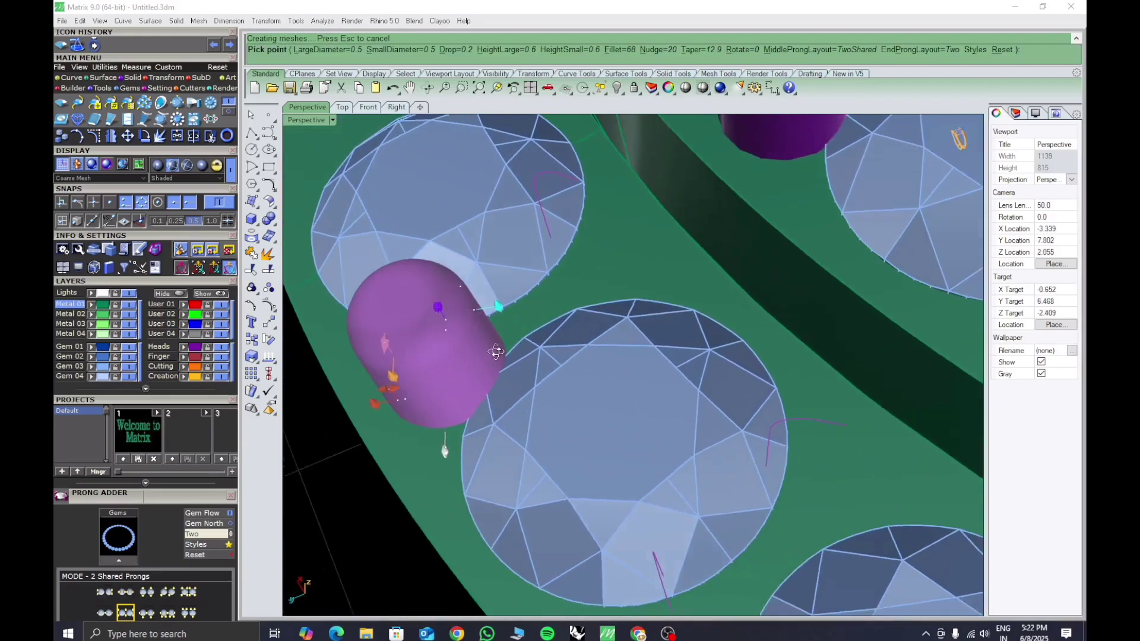
right_click_drag(496, 352, 490, 365)
right_click(490, 365)
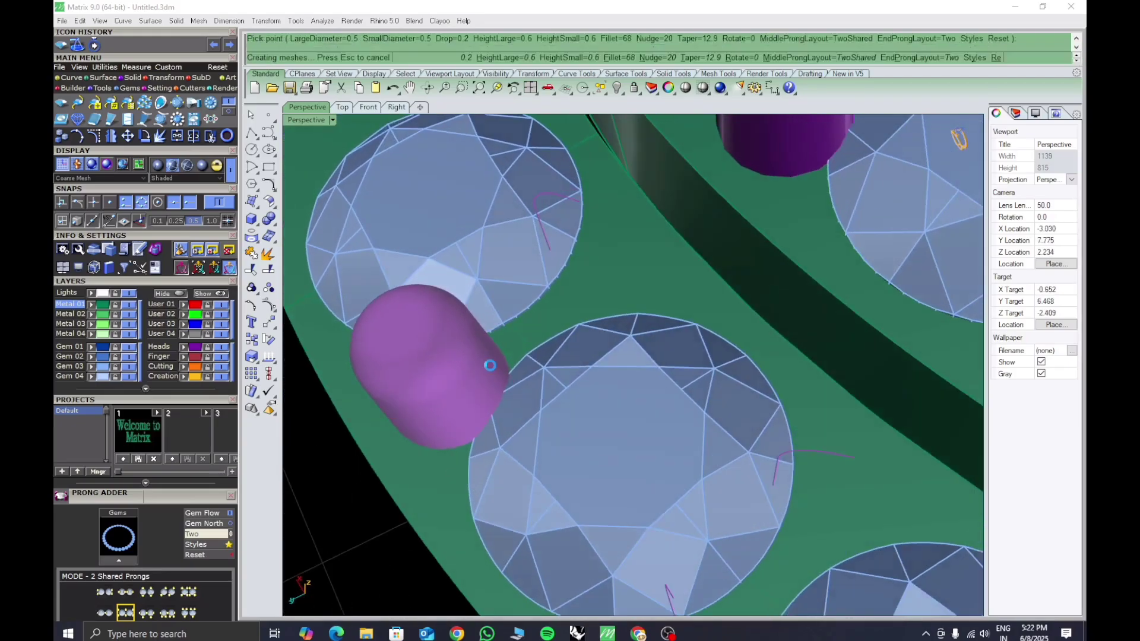
left_click(660, 358)
scroll(560, 410, "down", 16)
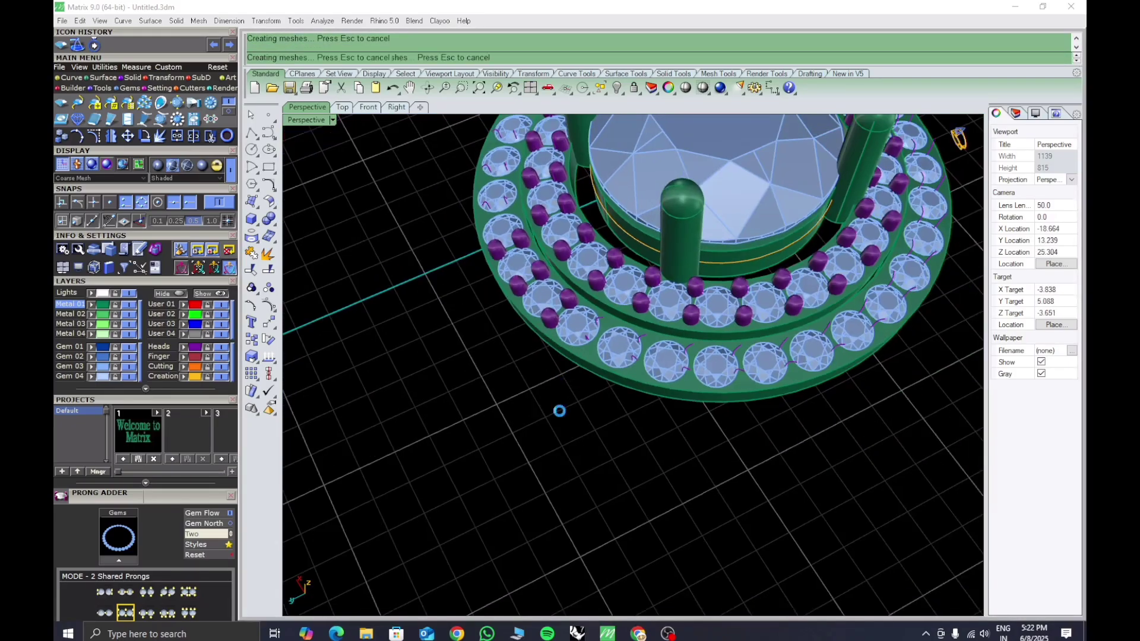
Examine the two-tier halo setting with its prongs from the side, from above and at an angle
left_click_drag(489, 194, 873, 541)
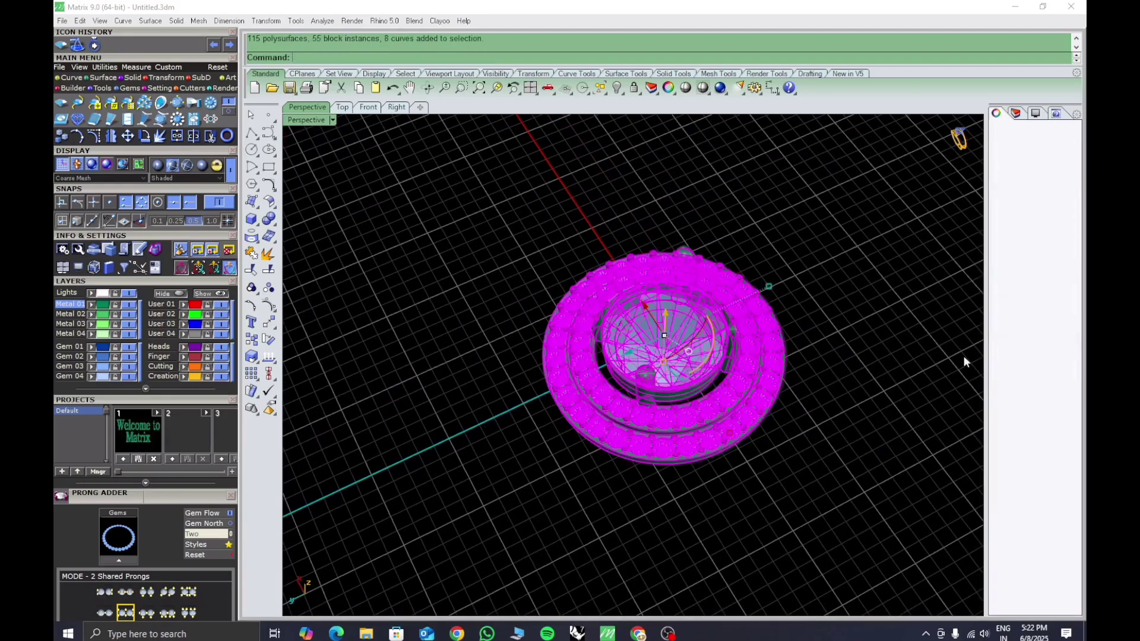
left_click(746, 483)
right_click_drag(746, 484, 661, 409)
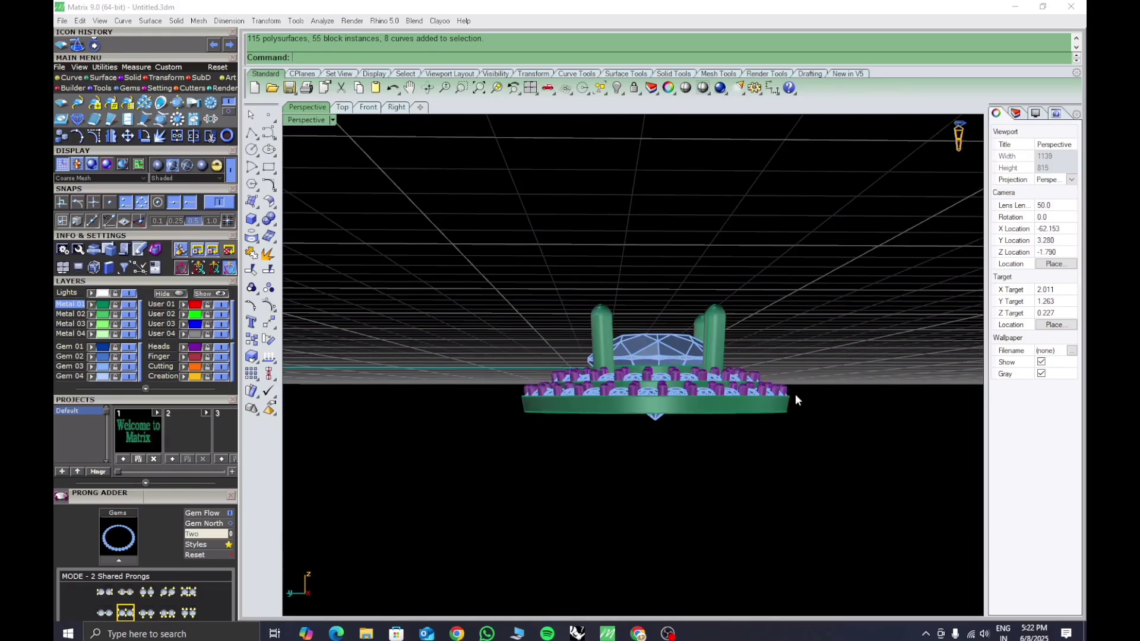
scroll(700, 359, "down", 3)
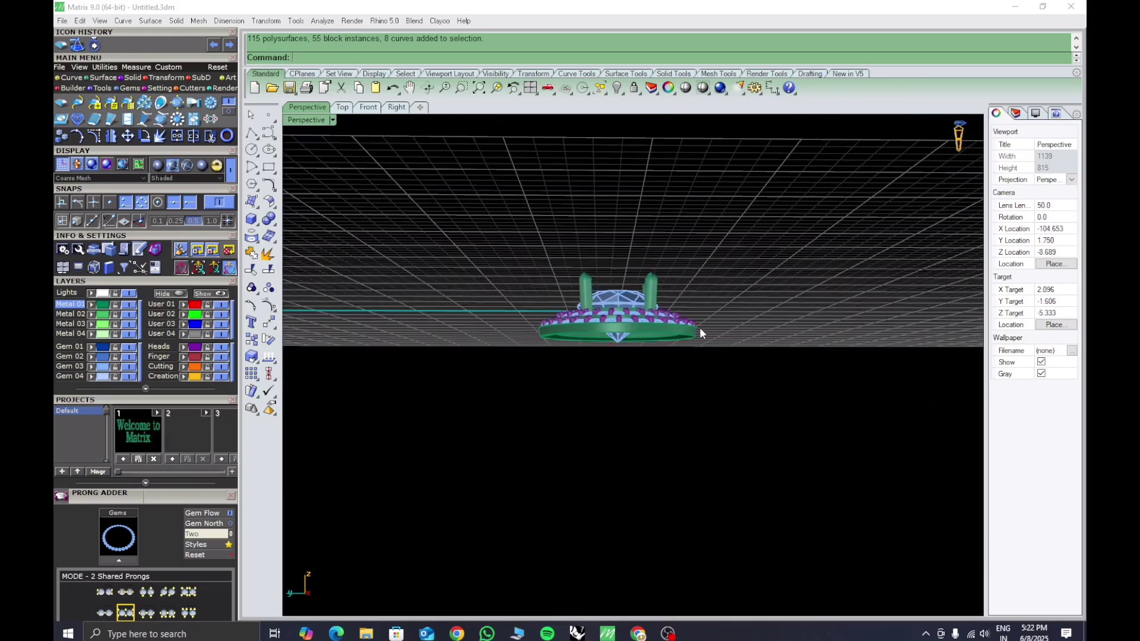
right_click_drag(699, 329, 616, 307)
scroll(626, 429, "up", 4)
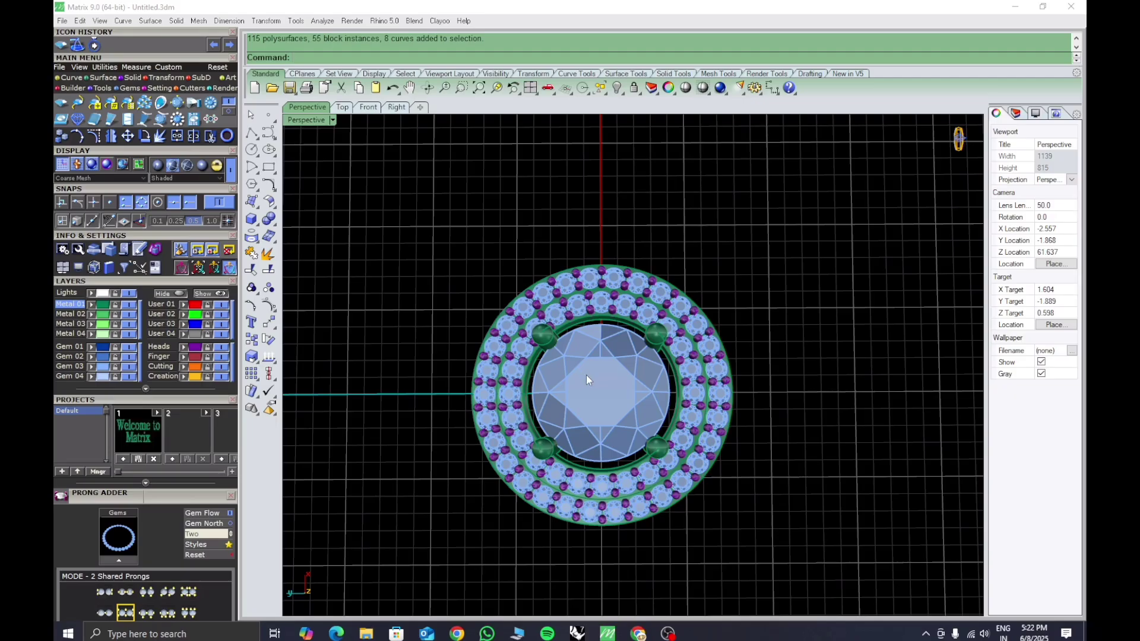
right_click_drag(586, 375, 637, 355)
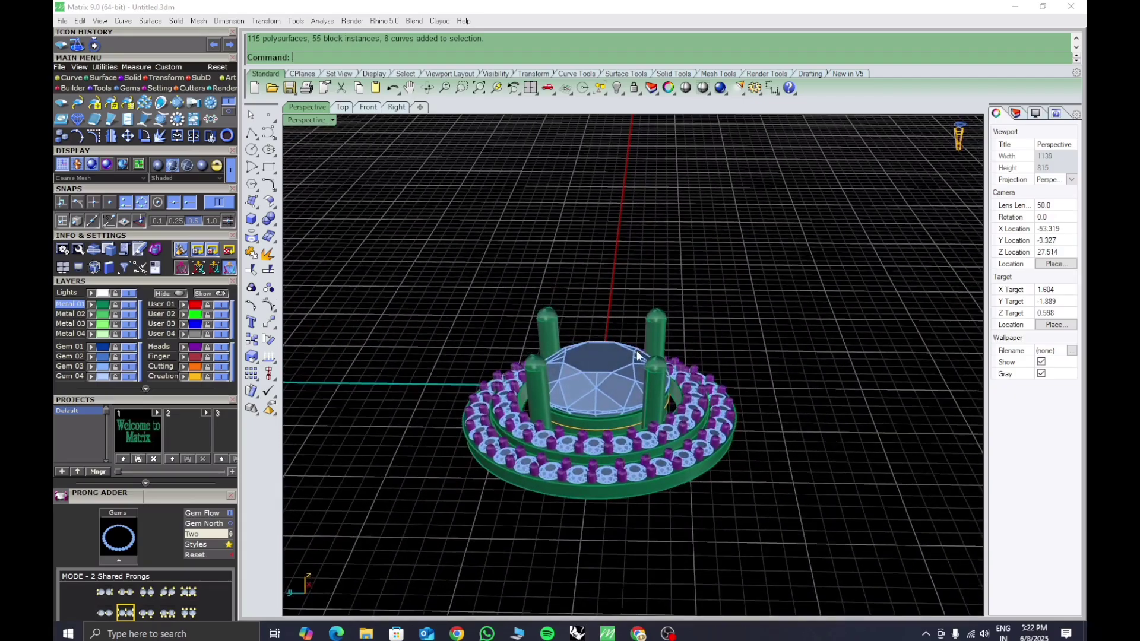
right_click_drag(638, 418, 671, 357)
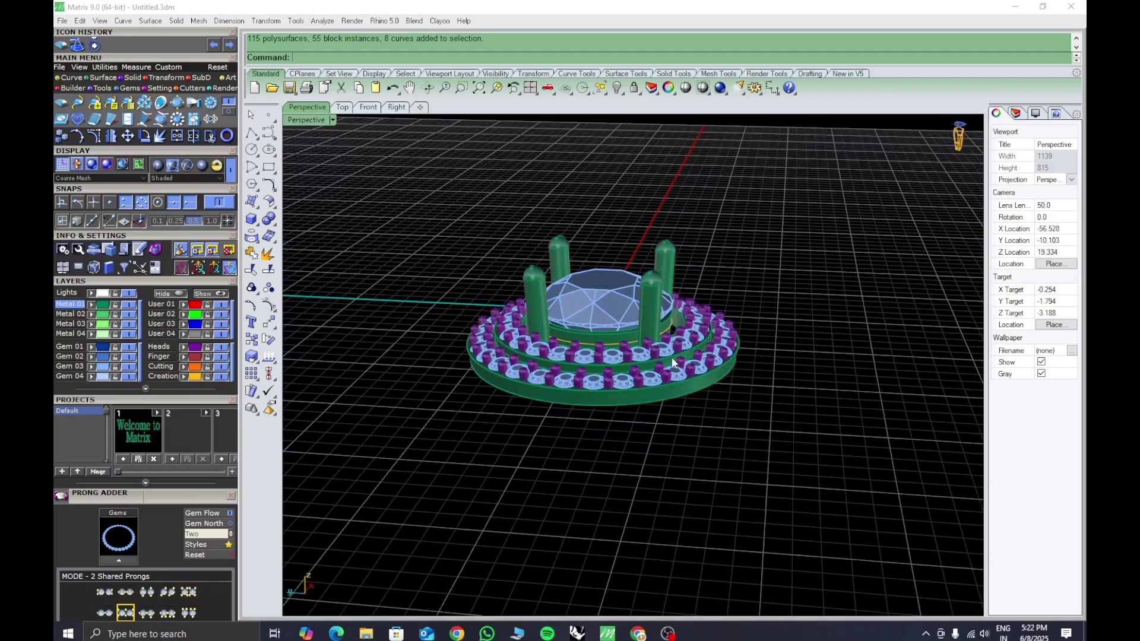